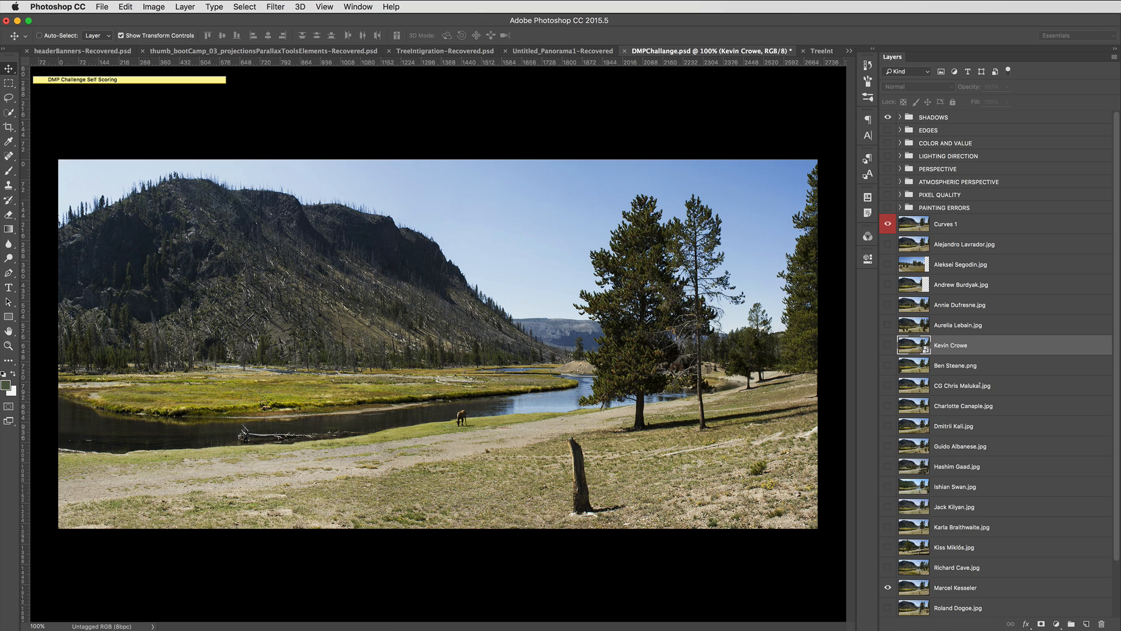
Expand the DMP Challenge Self Scoring note to review the scoring criteria, and collapse it again.
{"action": "double_click", "coordinate": [190, 80]}
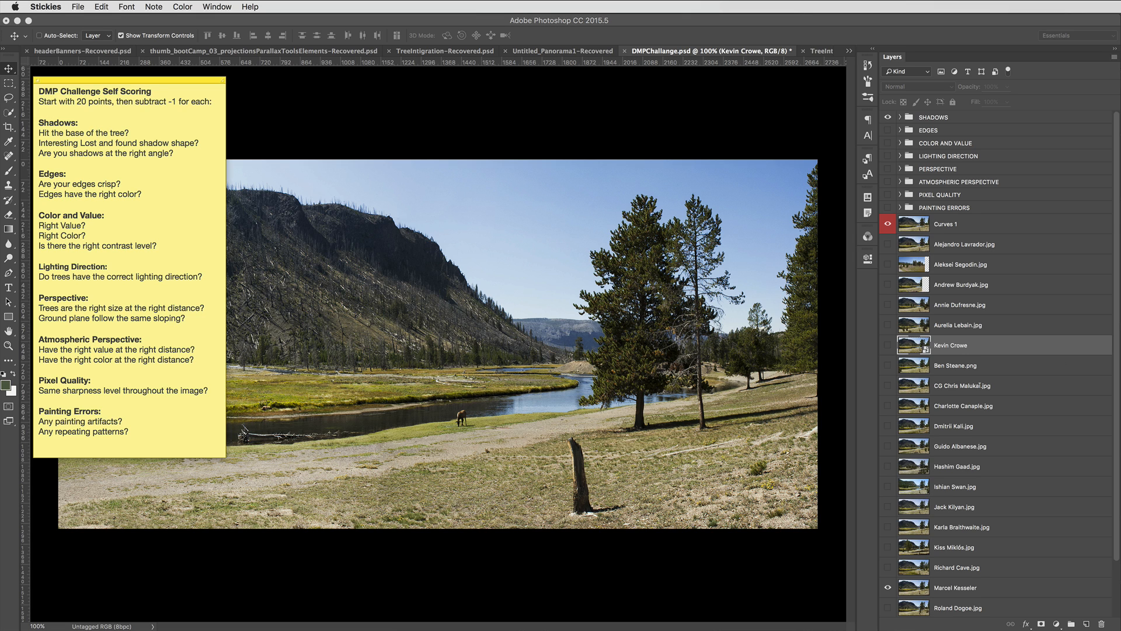
{"action": "key", "text": "super+Tab"}
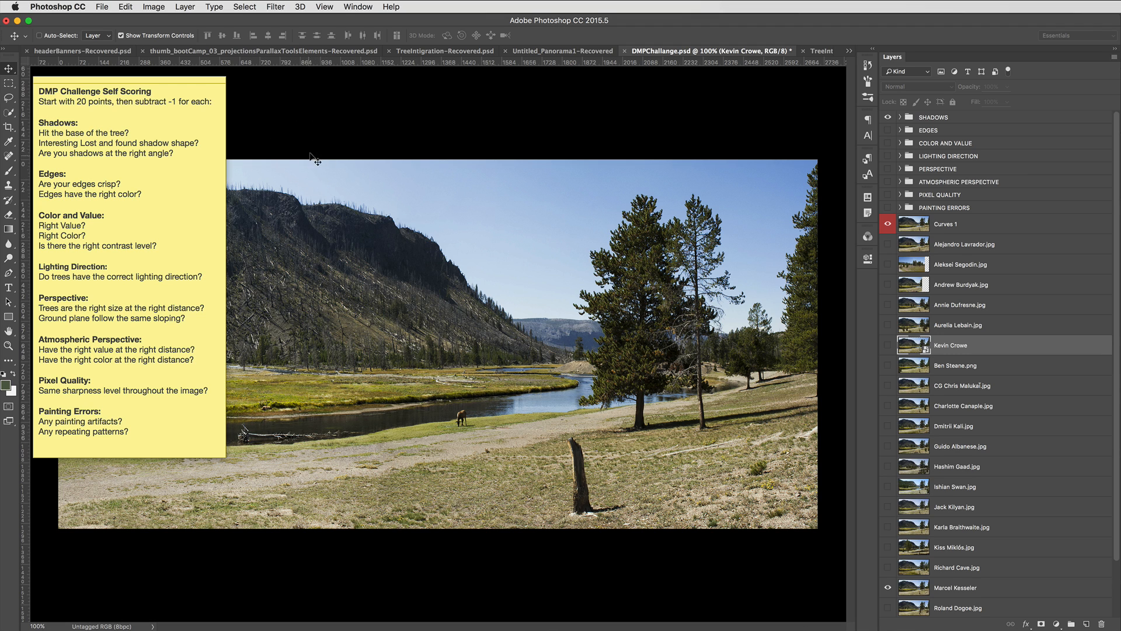
{"action": "double_click", "coordinate": [201, 80]}
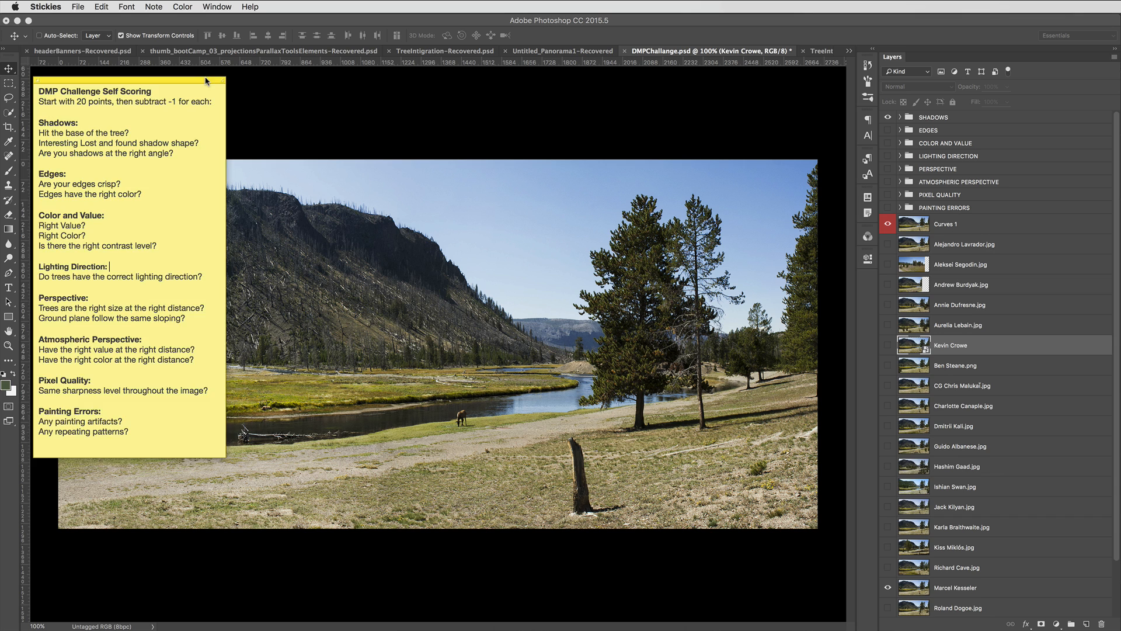
Expand the SHADOWS group and make its first submission layer visible.
{"action": "left_click", "coordinate": [899, 118]}
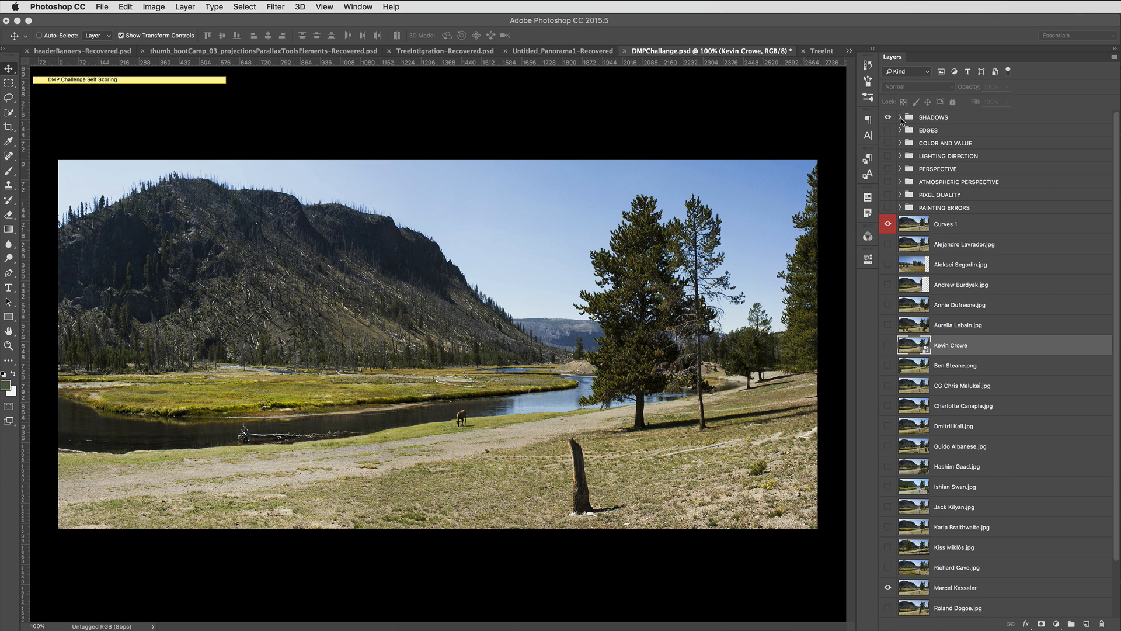
{"action": "left_click", "coordinate": [900, 117]}
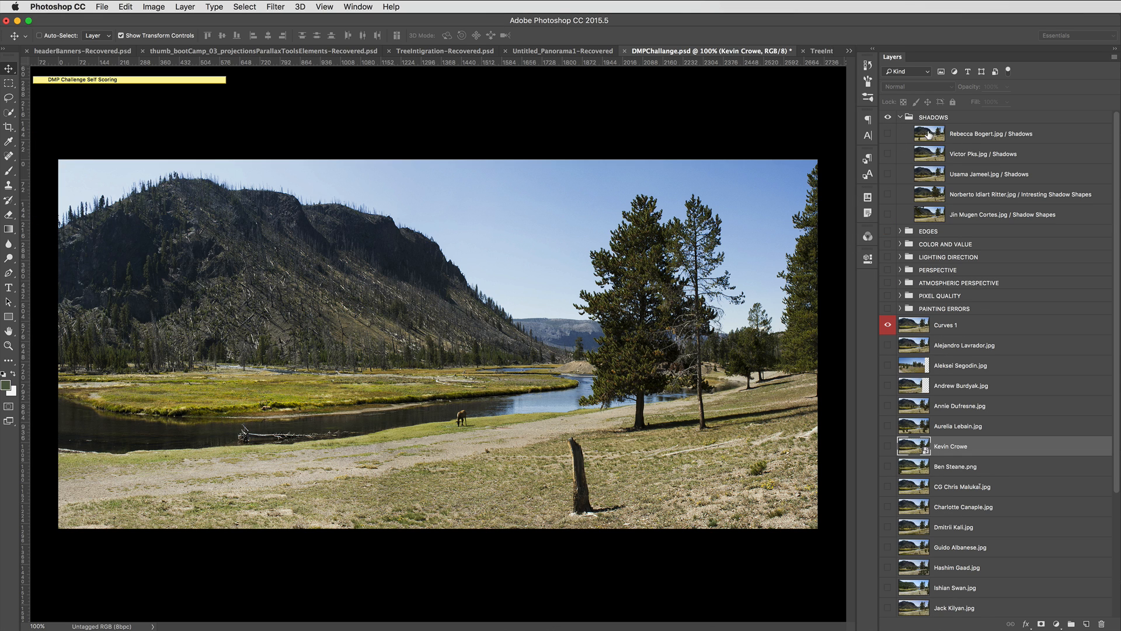
{"action": "left_click", "coordinate": [888, 134]}
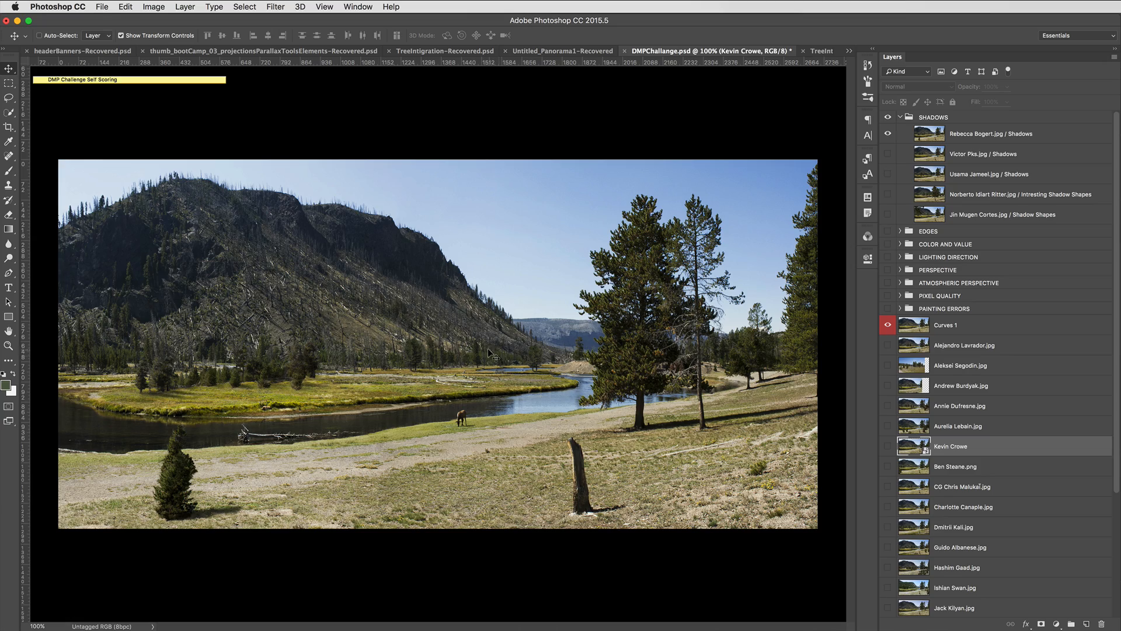
Compare the added far-bank trees of the first submission with the original plate at 300% by toggling that layer's visibility.
{"action": "key", "text": "super+equal"}
{"action": "key", "text": "super+equal"}
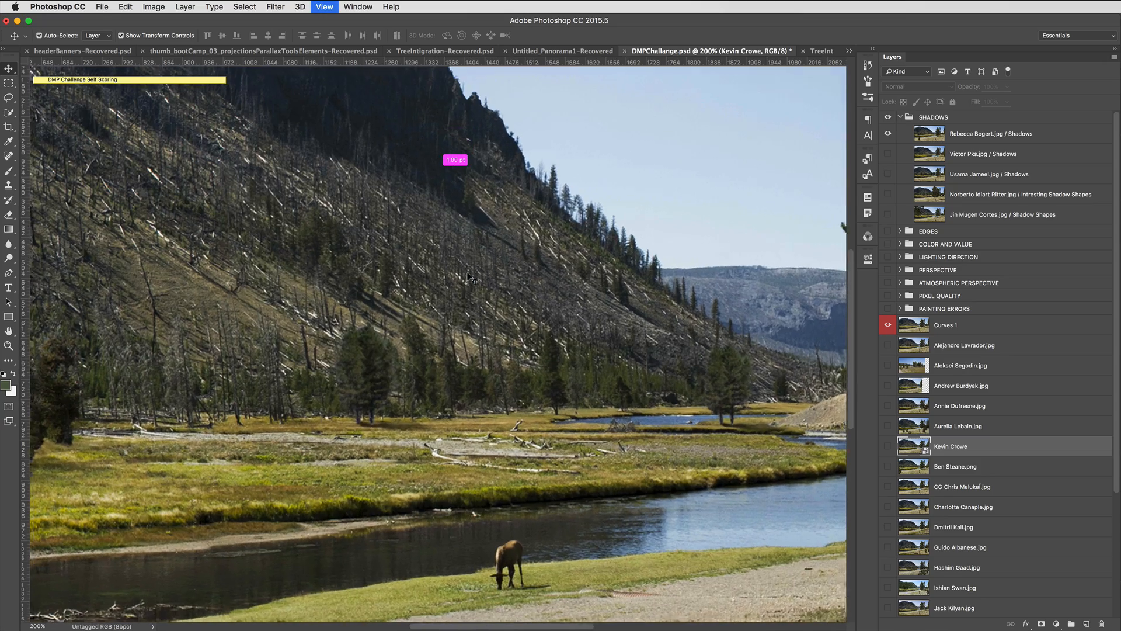
{"action": "left_click_drag", "start_coordinate": [338, 406], "coordinate": [637, 376]}
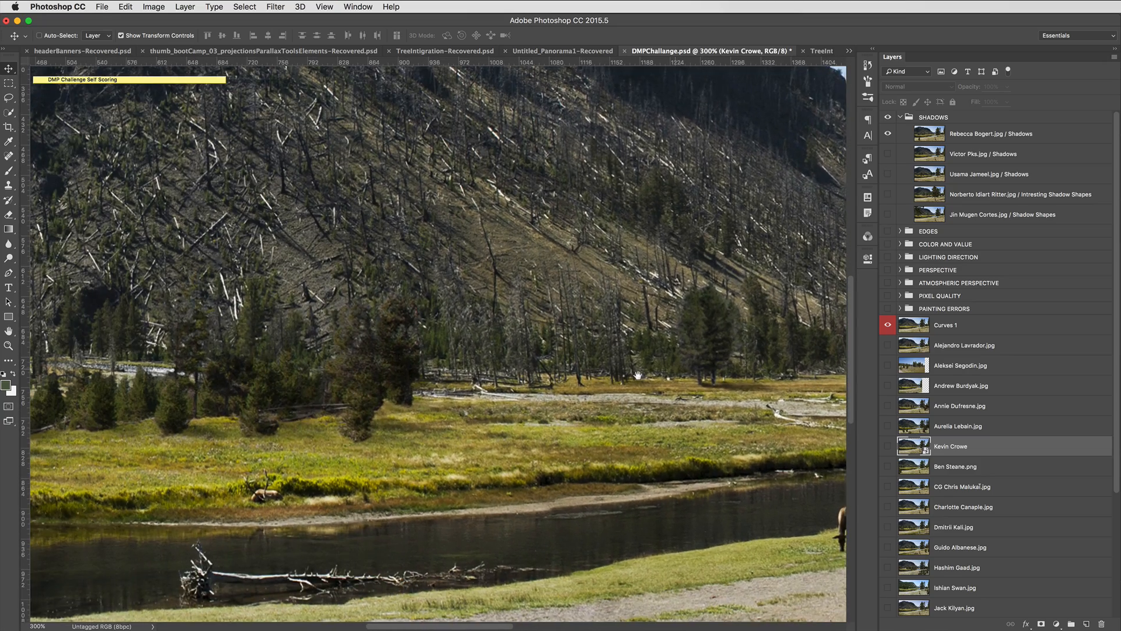
{"action": "left_click_drag", "start_coordinate": [391, 405], "coordinate": [601, 370]}
{"action": "scroll", "coordinate": [358, 368], "scroll_direction": "down", "scroll_amount": 2}
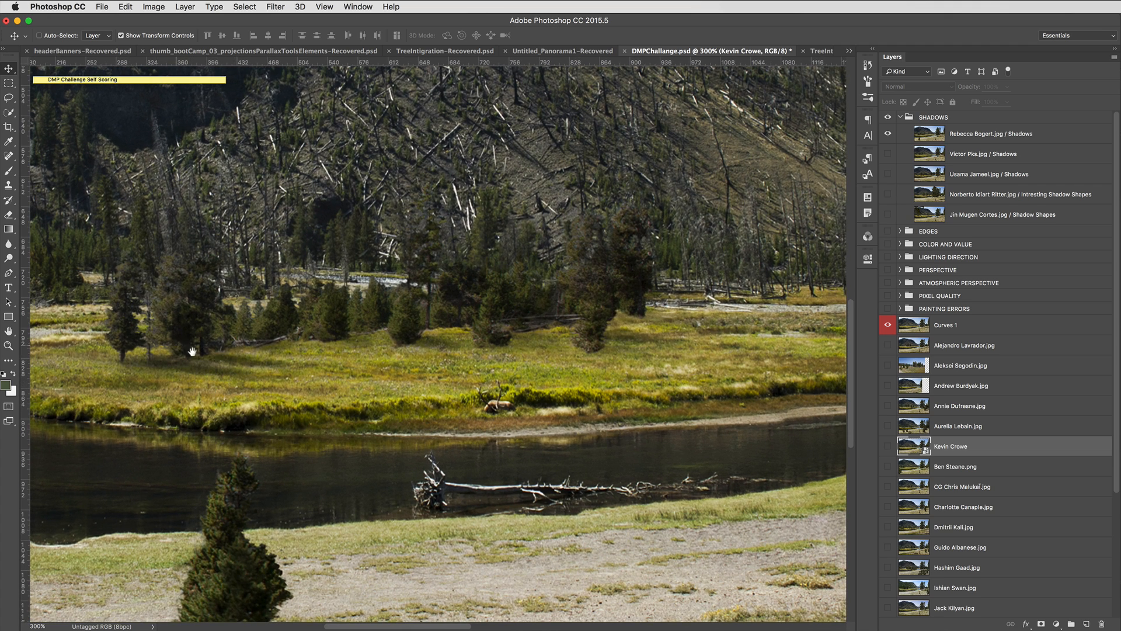
{"action": "left_click_drag", "start_coordinate": [192, 351], "coordinate": [388, 358]}
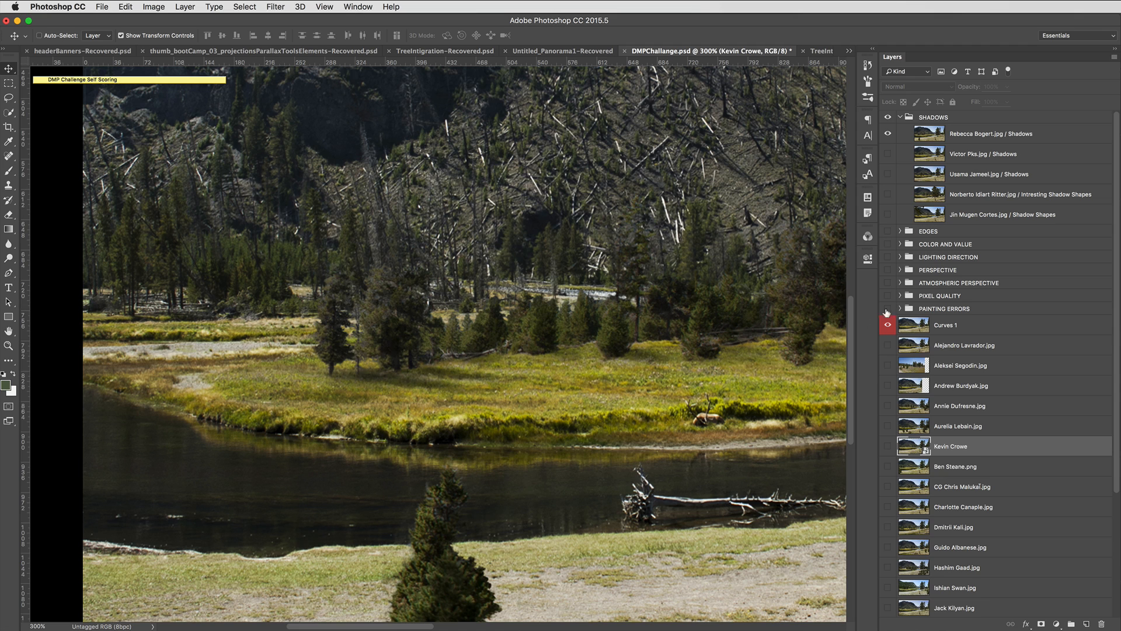
{"action": "left_click", "coordinate": [889, 134]}
{"action": "left_click", "coordinate": [893, 135]}
{"action": "left_click", "coordinate": [889, 133]}
{"action": "left_click", "coordinate": [890, 134]}
{"action": "left_click", "coordinate": [889, 134]}
{"action": "left_click", "coordinate": [890, 134]}
Examine the ground shadows under the added trees along the far riverbank in the first submission.
{"action": "left_click_drag", "start_coordinate": [280, 350], "coordinate": [381, 353]}
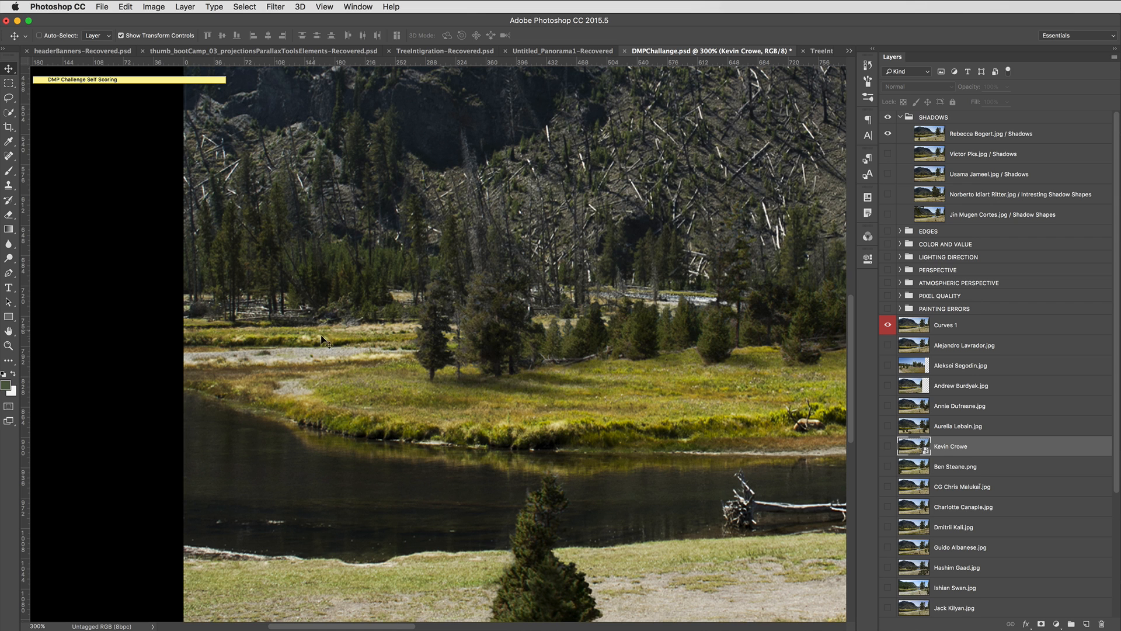
{"action": "left_click_drag", "start_coordinate": [401, 388], "coordinate": [288, 377]}
{"action": "scroll", "coordinate": [529, 391], "scroll_direction": "right", "scroll_amount": 5}
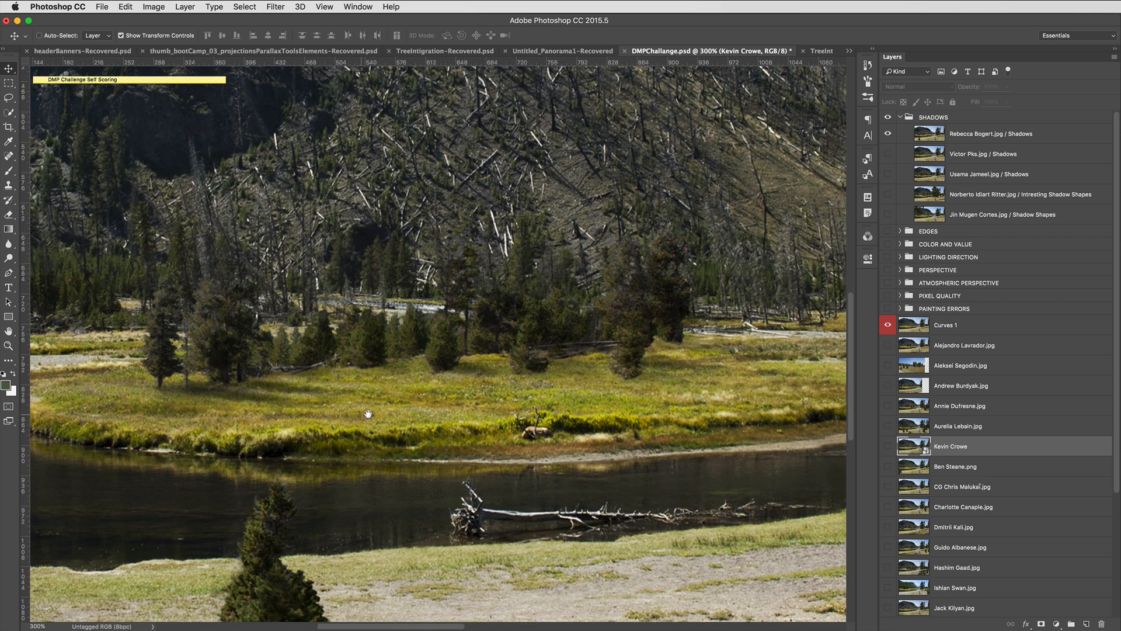
{"action": "scroll", "coordinate": [509, 390], "scroll_direction": "right", "scroll_amount": 3}
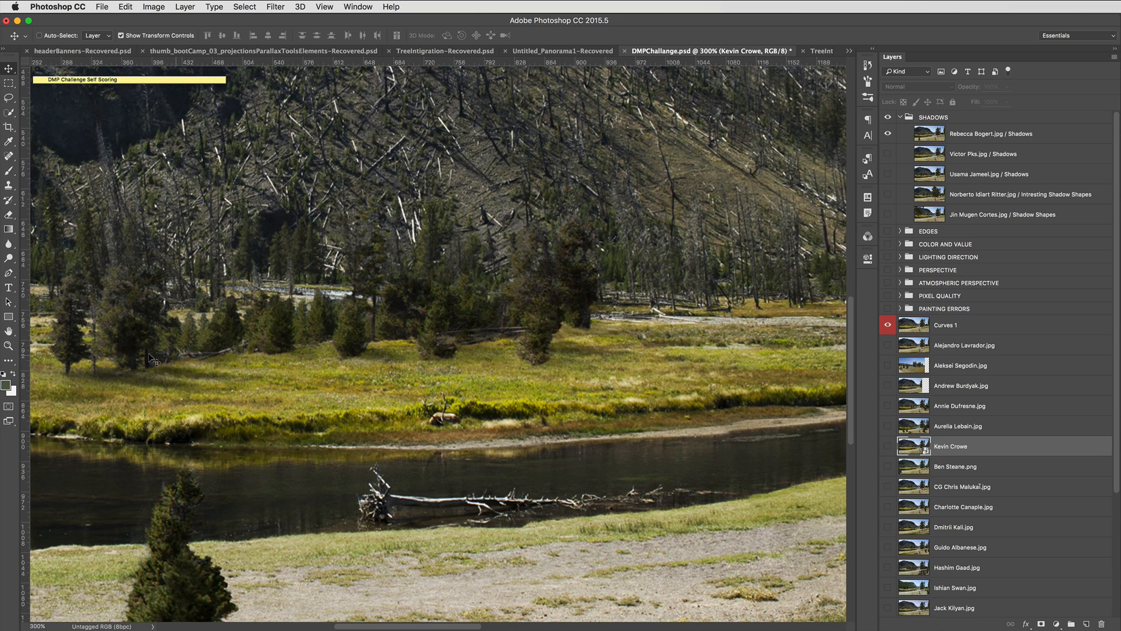
{"action": "scroll", "coordinate": [409, 377], "scroll_direction": "right", "scroll_amount": 4}
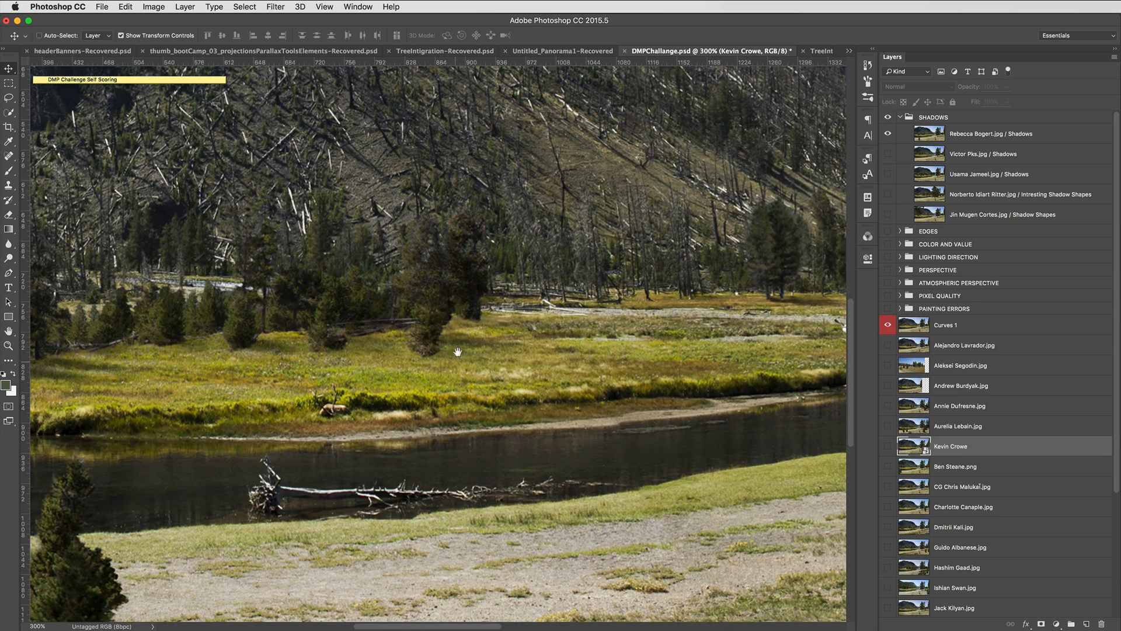
{"action": "key", "text": "super+minus"}
{"action": "scroll", "coordinate": [285, 376], "scroll_direction": "left", "scroll_amount": 6}
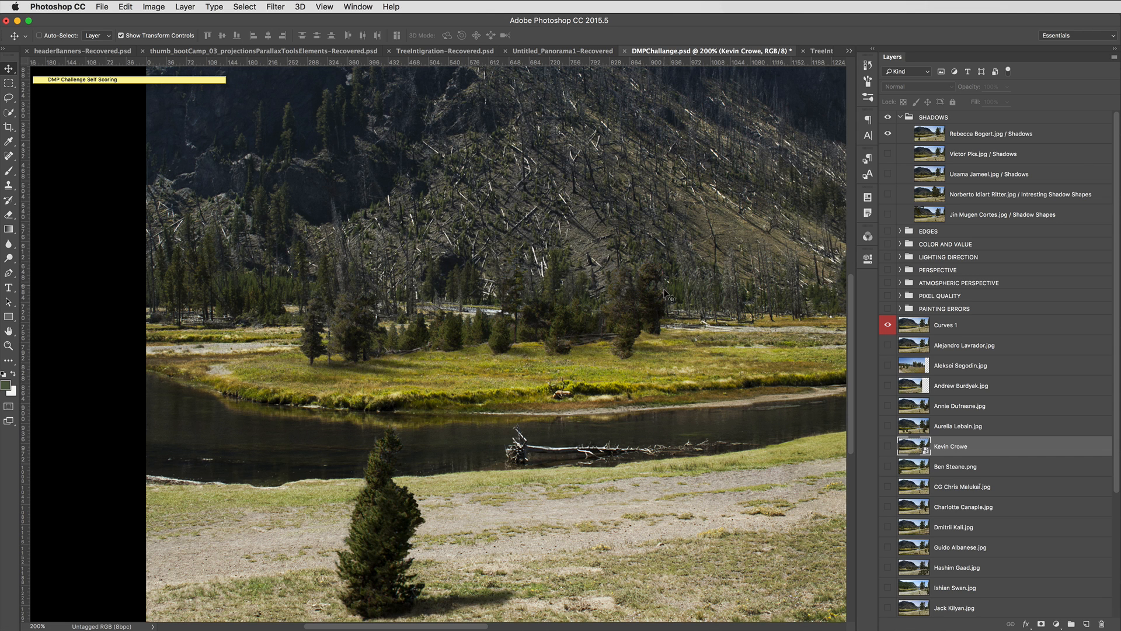
Compare the first submission with the original plate at 200%, toggling its layer repeatedly and leaving it hidden.
{"action": "left_click", "coordinate": [888, 134]}
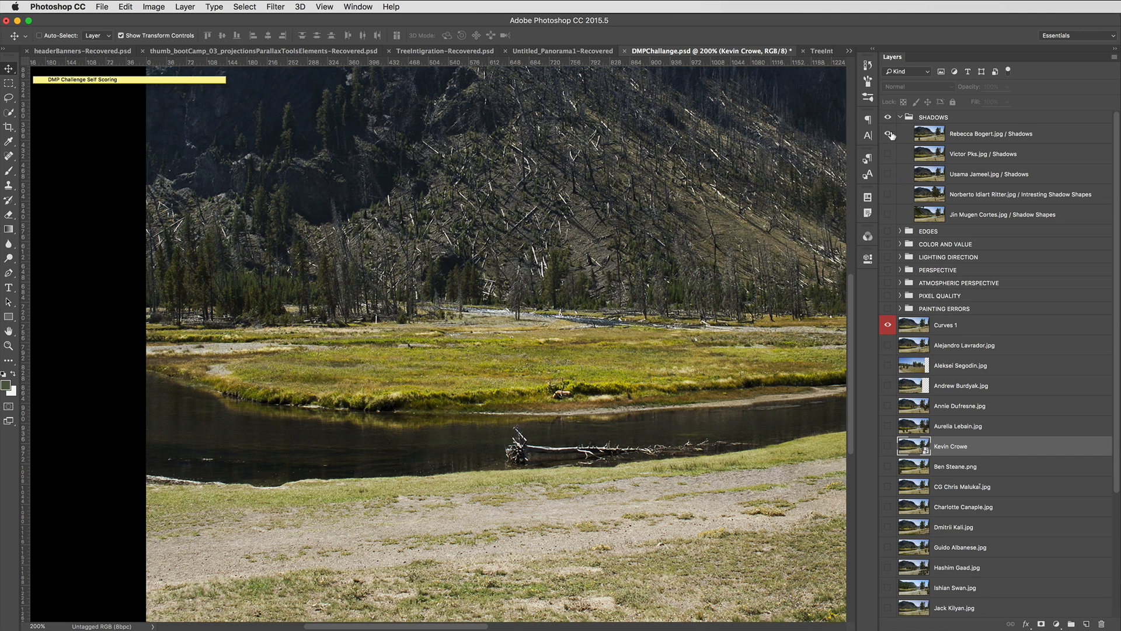
{"action": "left_click", "coordinate": [888, 134]}
{"action": "left_click", "coordinate": [888, 134]}
{"action": "left_click", "coordinate": [888, 134]}
{"action": "left_click", "coordinate": [888, 134]}
{"action": "left_click", "coordinate": [888, 134]}
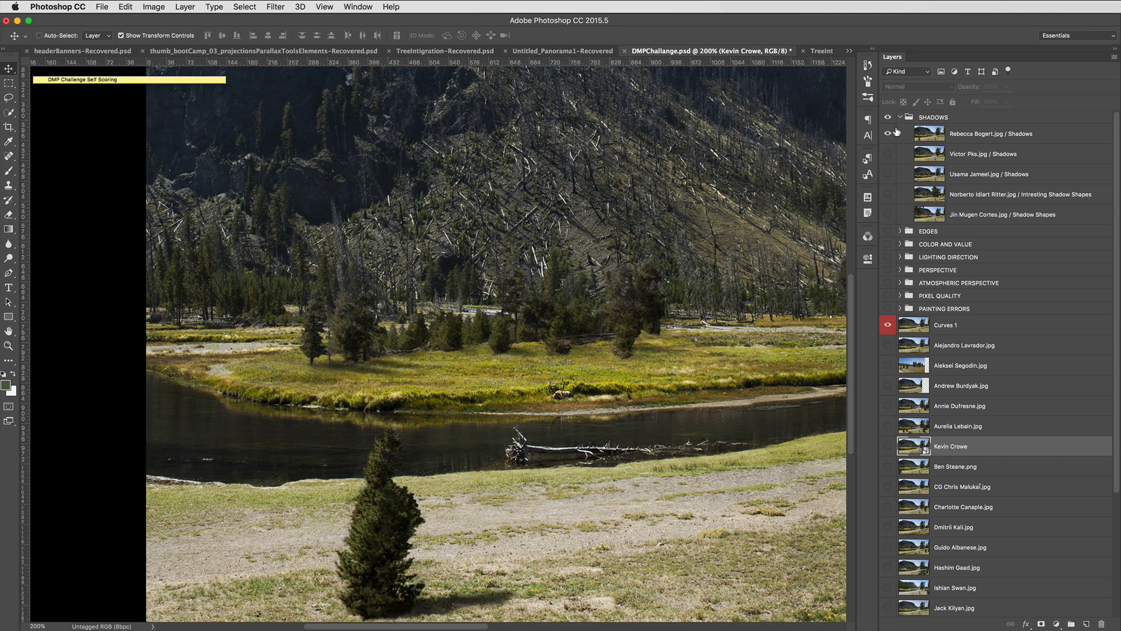
{"action": "left_click", "coordinate": [888, 134]}
{"action": "left_click", "coordinate": [888, 133]}
{"action": "left_click", "coordinate": [888, 134]}
{"action": "left_click", "coordinate": [888, 133]}
{"action": "left_click", "coordinate": [888, 134]}
{"action": "left_click", "coordinate": [888, 134]}
{"action": "left_click", "coordinate": [888, 134]}
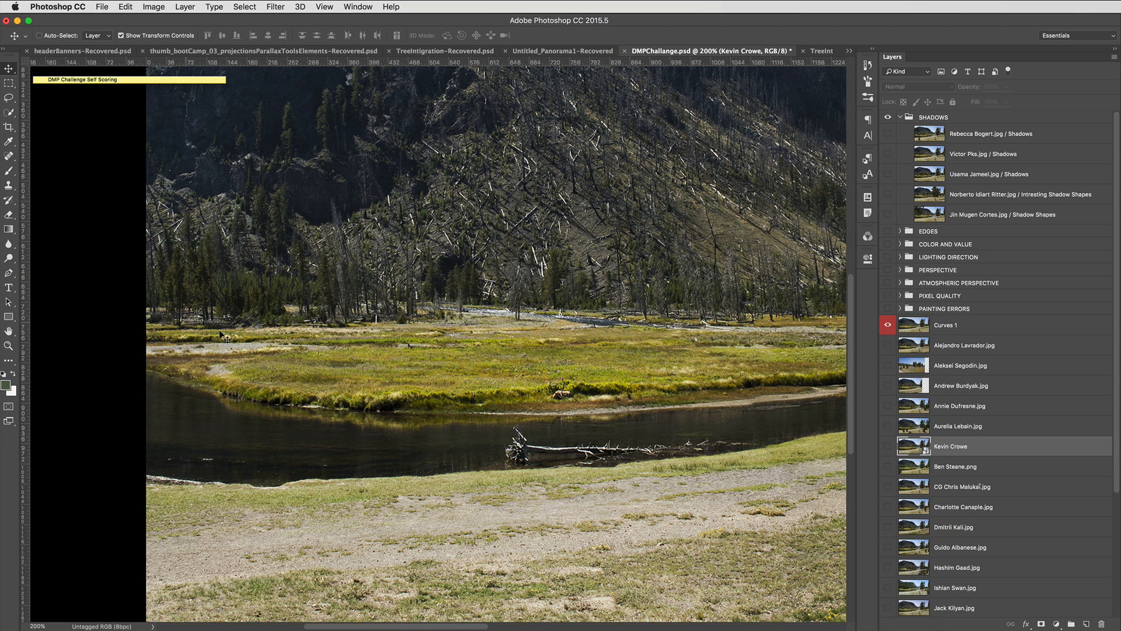
Examine the original plate's far bank and show the first submission again to check how its tree shadows sit.
{"action": "left_click_drag", "start_coordinate": [601, 320], "coordinate": [229, 315]}
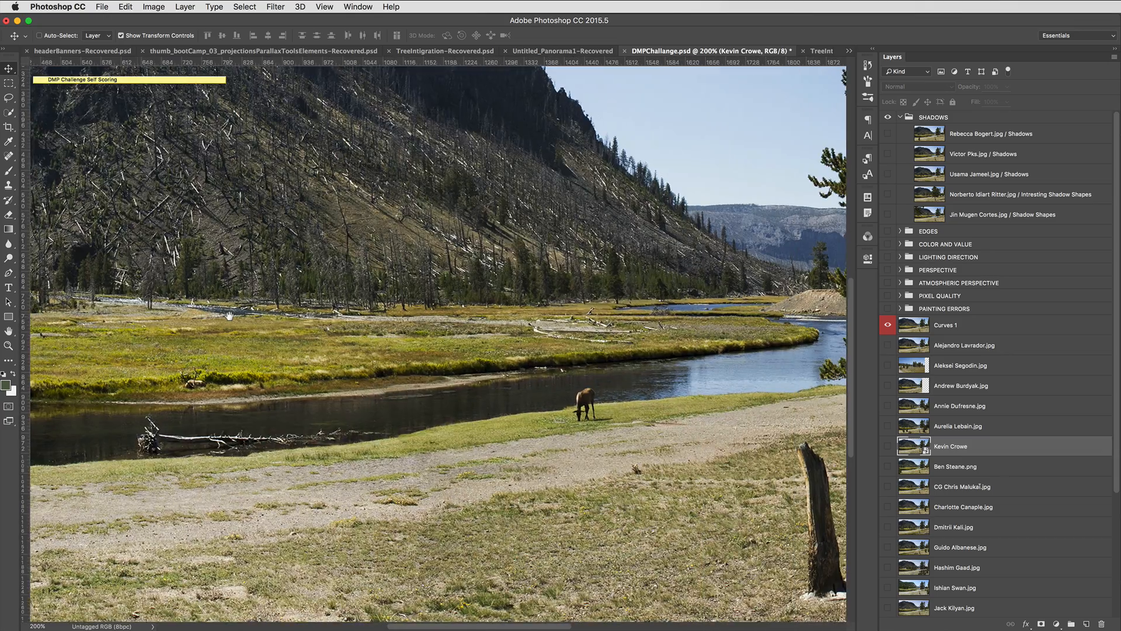
{"action": "left_click_drag", "start_coordinate": [263, 368], "coordinate": [565, 357]}
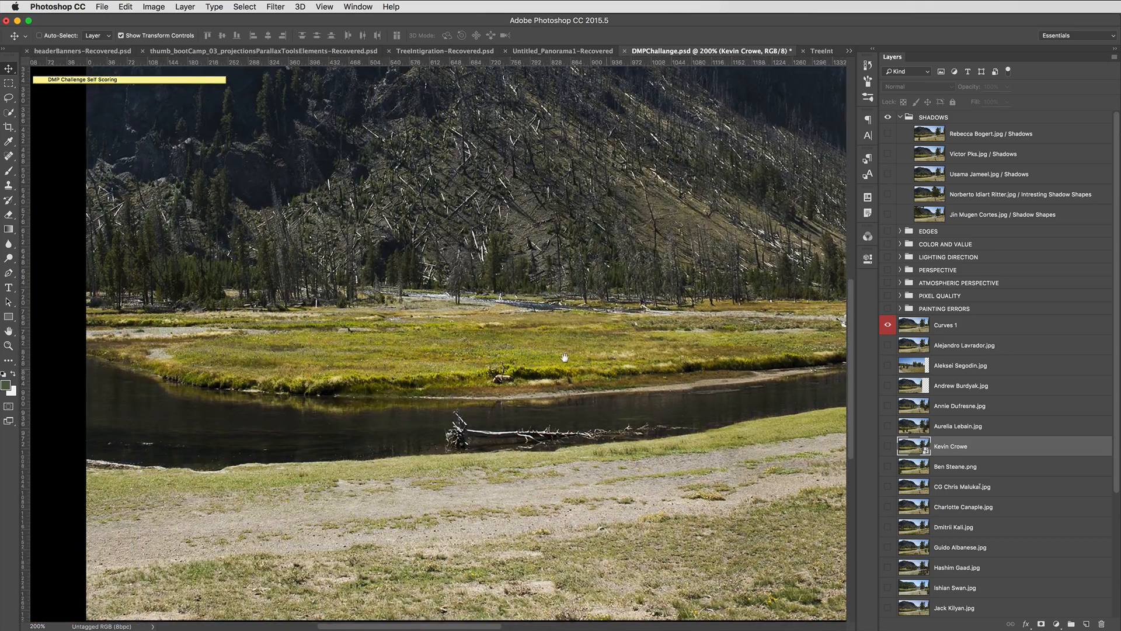
{"action": "left_click_drag", "start_coordinate": [323, 320], "coordinate": [446, 318]}
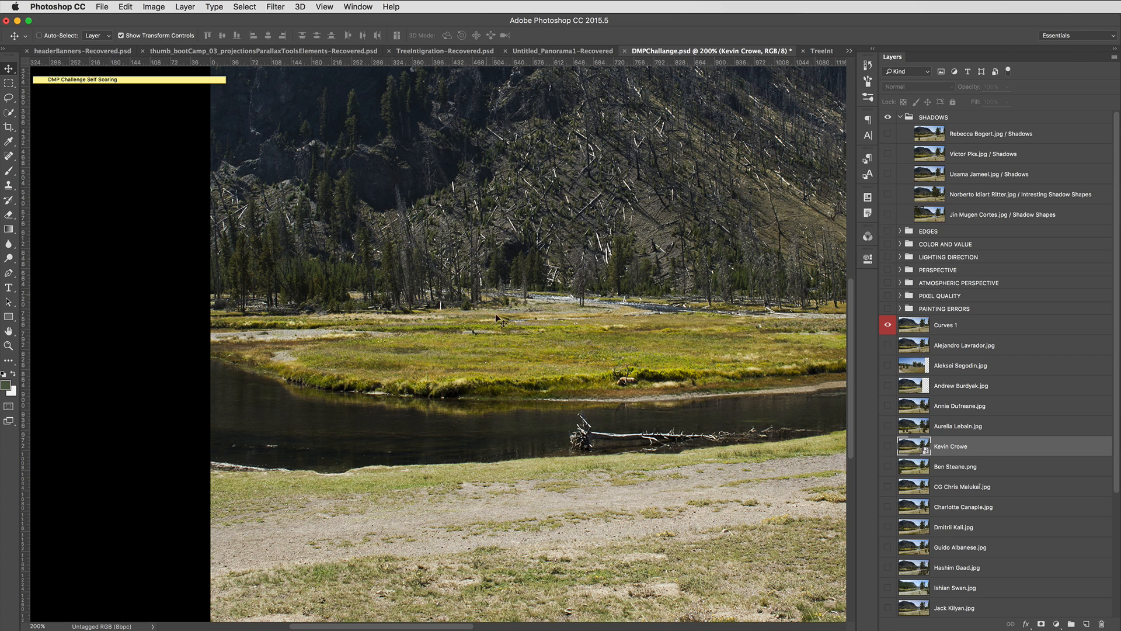
{"action": "left_click", "coordinate": [886, 135]}
{"action": "left_click_drag", "start_coordinate": [598, 328], "coordinate": [559, 329]}
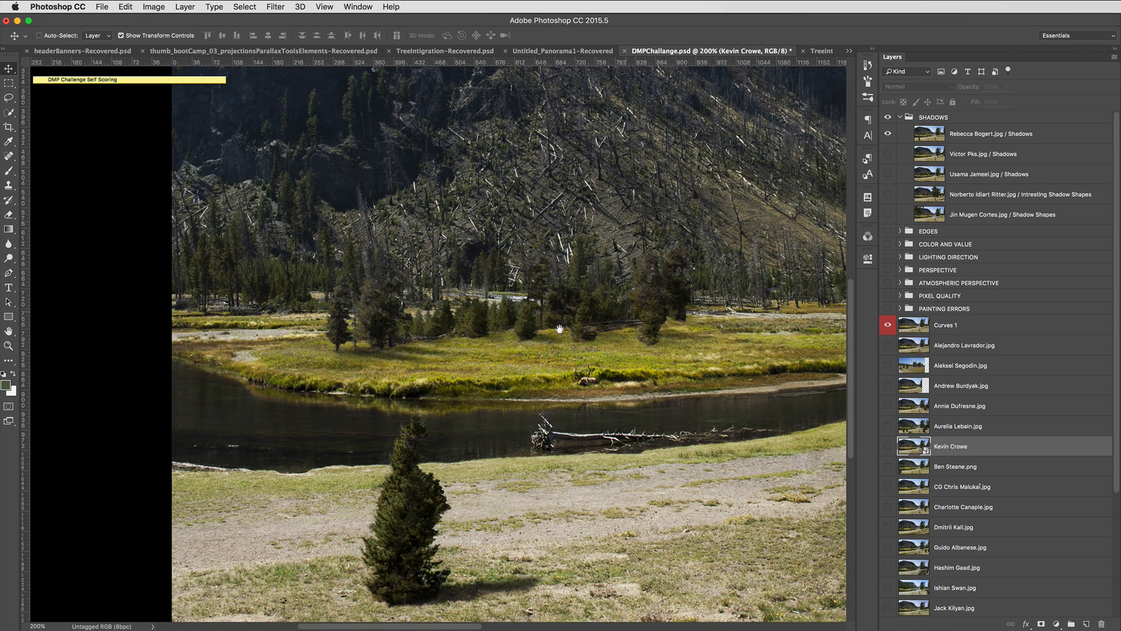
{"action": "scroll", "coordinate": [532, 352], "scroll_direction": "right", "scroll_amount": 5}
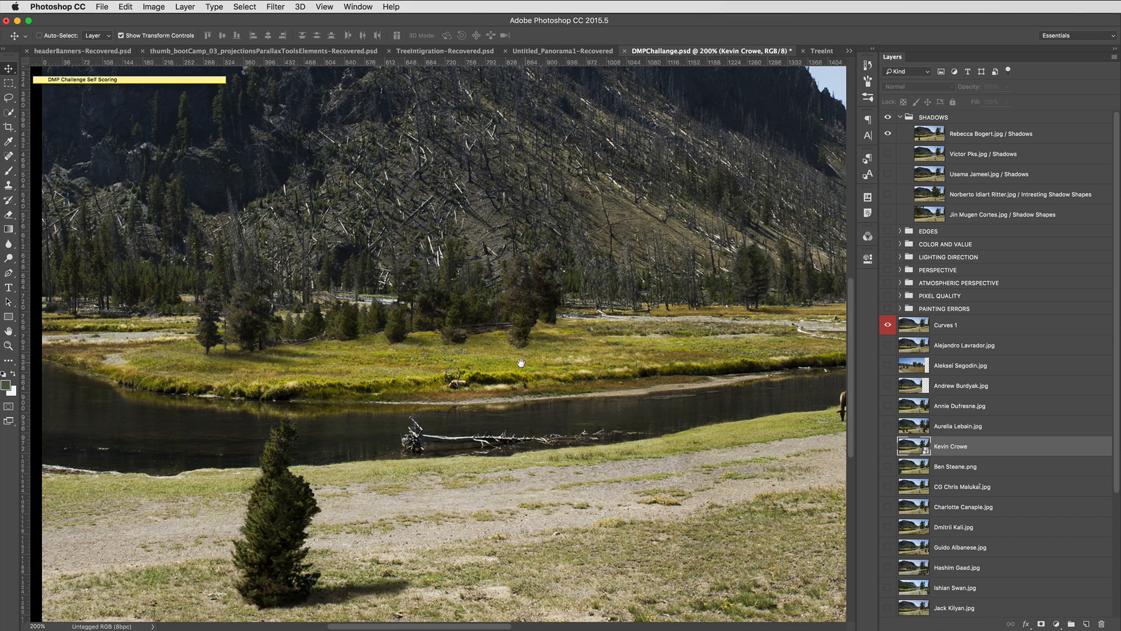
{"action": "left_click_drag", "start_coordinate": [521, 363], "coordinate": [465, 377]}
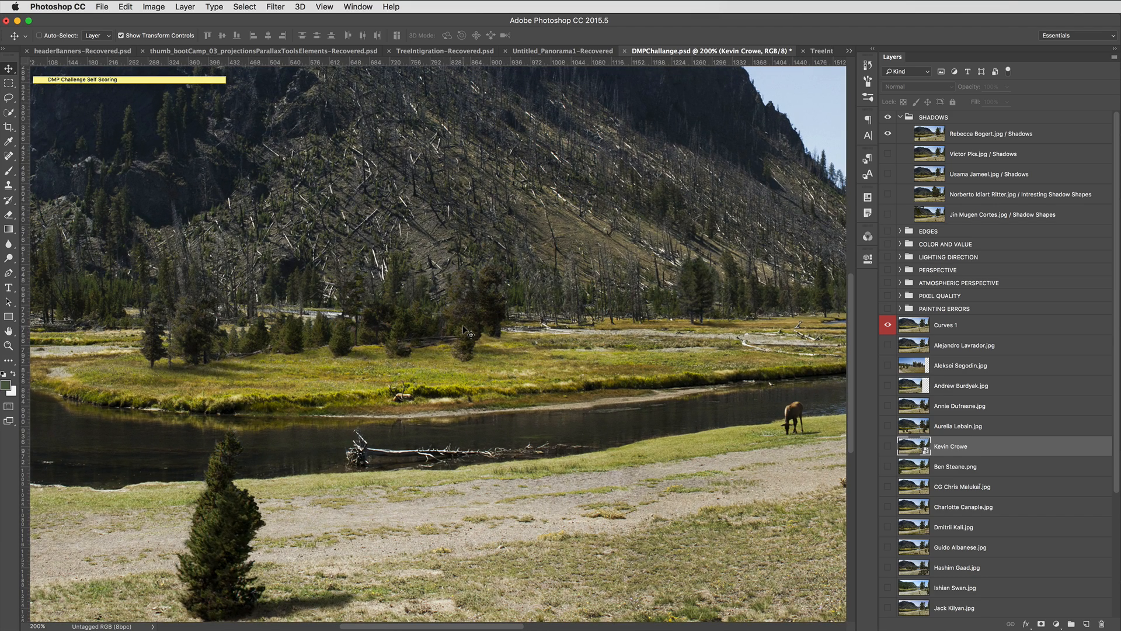
{"action": "key", "text": "super+minus"}
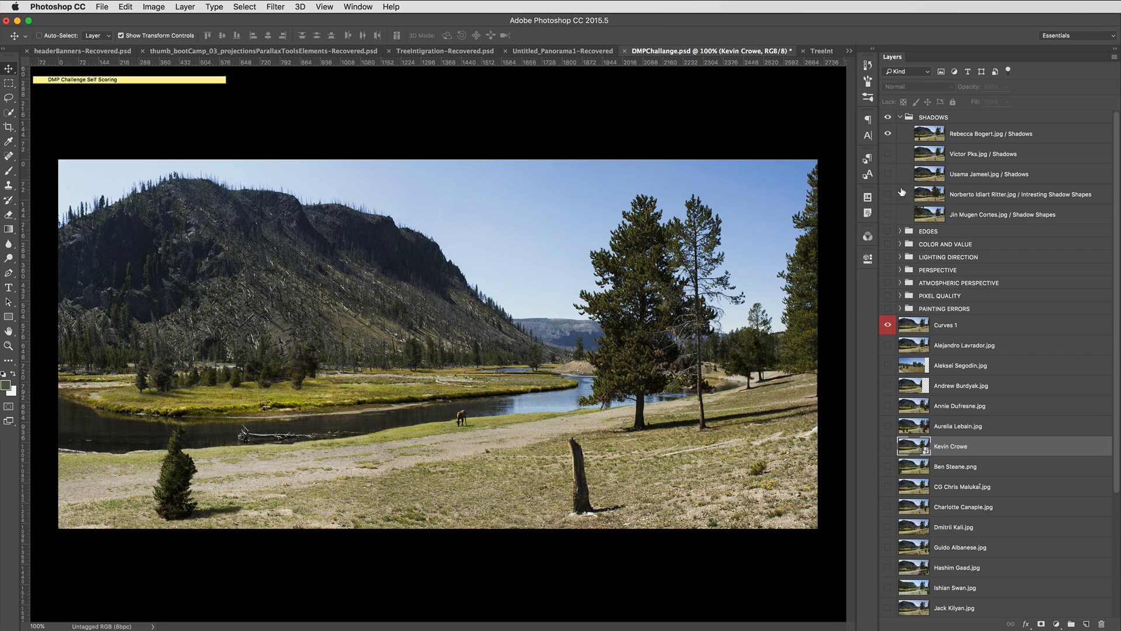
Hide the first submission and show the second one in the SHADOWS group, enlarged to 300%.
{"action": "left_click", "coordinate": [888, 133]}
{"action": "left_click", "coordinate": [887, 153]}
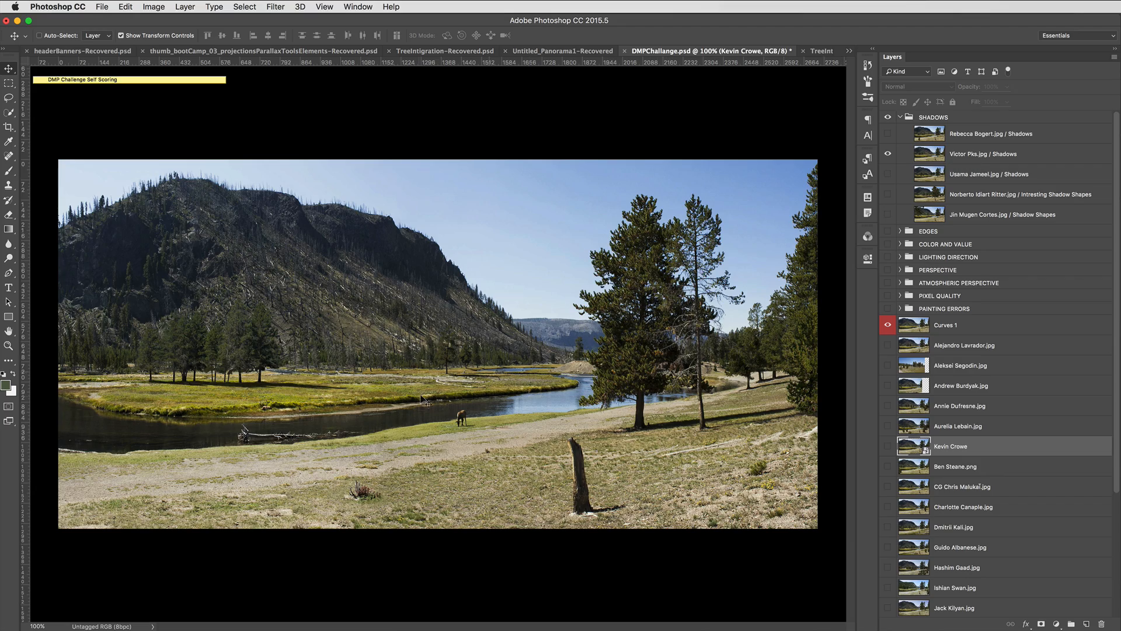
{"action": "key", "text": "super+equal"}
{"action": "key", "text": "super+equal"}
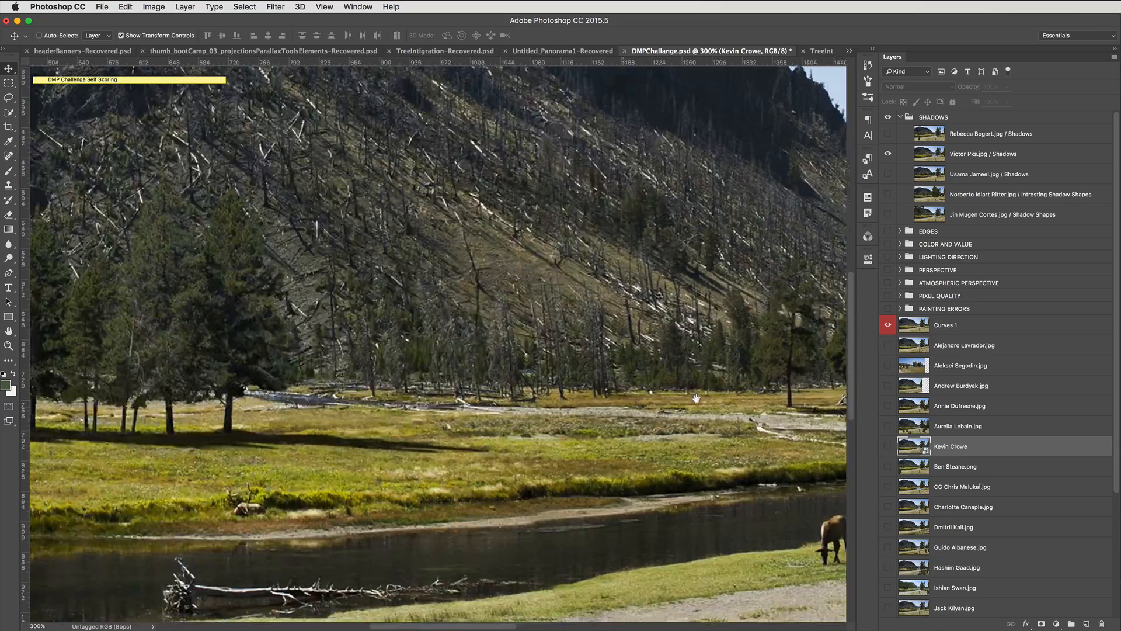
Examine the shadow cast by the row of trees on the far bank in the second submission.
{"action": "left_click_drag", "start_coordinate": [87, 432], "coordinate": [560, 412]}
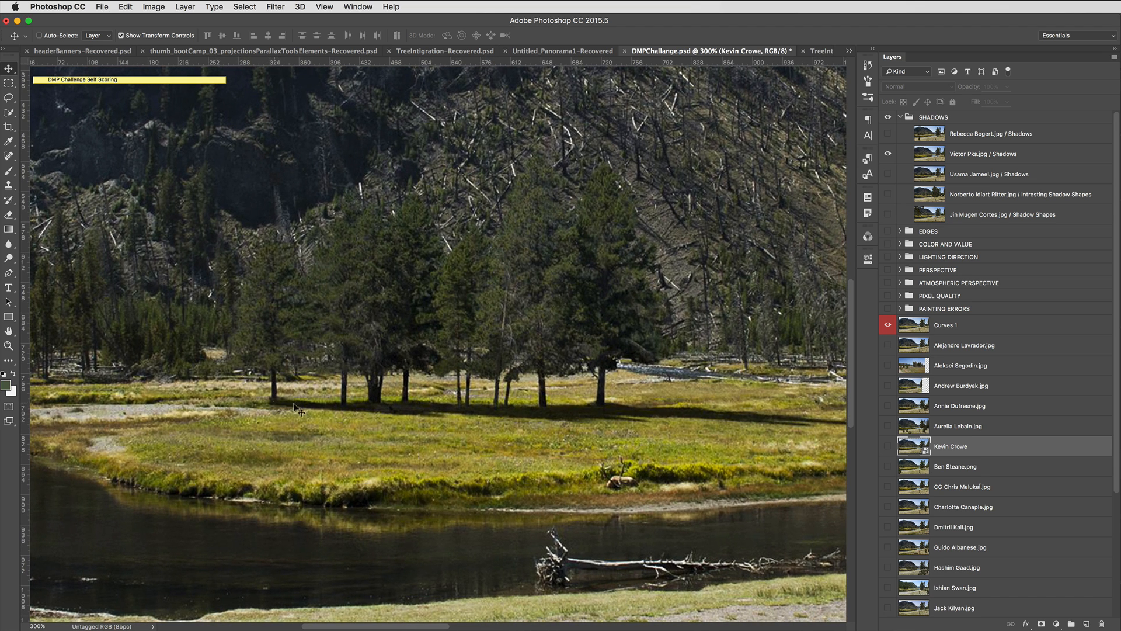
{"action": "left_click_drag", "start_coordinate": [590, 411], "coordinate": [587, 415]}
{"action": "scroll", "coordinate": [587, 416], "scroll_direction": "right", "scroll_amount": 2}
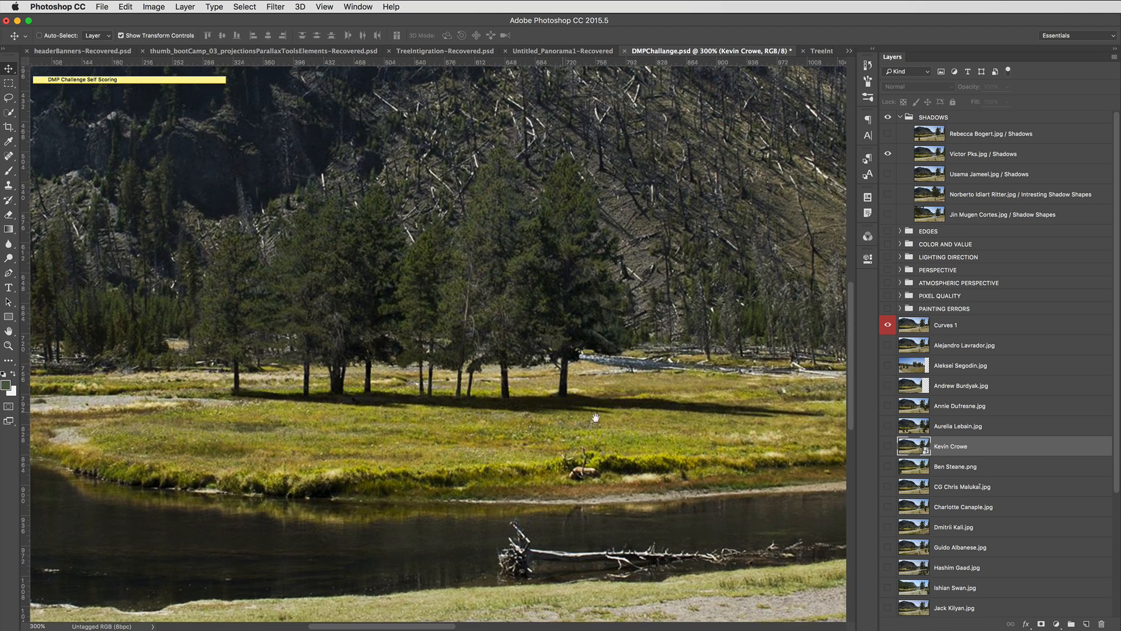
{"action": "scroll", "coordinate": [559, 424], "scroll_direction": "left", "scroll_amount": 6}
{"action": "scroll", "coordinate": [504, 408], "scroll_direction": "right", "scroll_amount": 1}
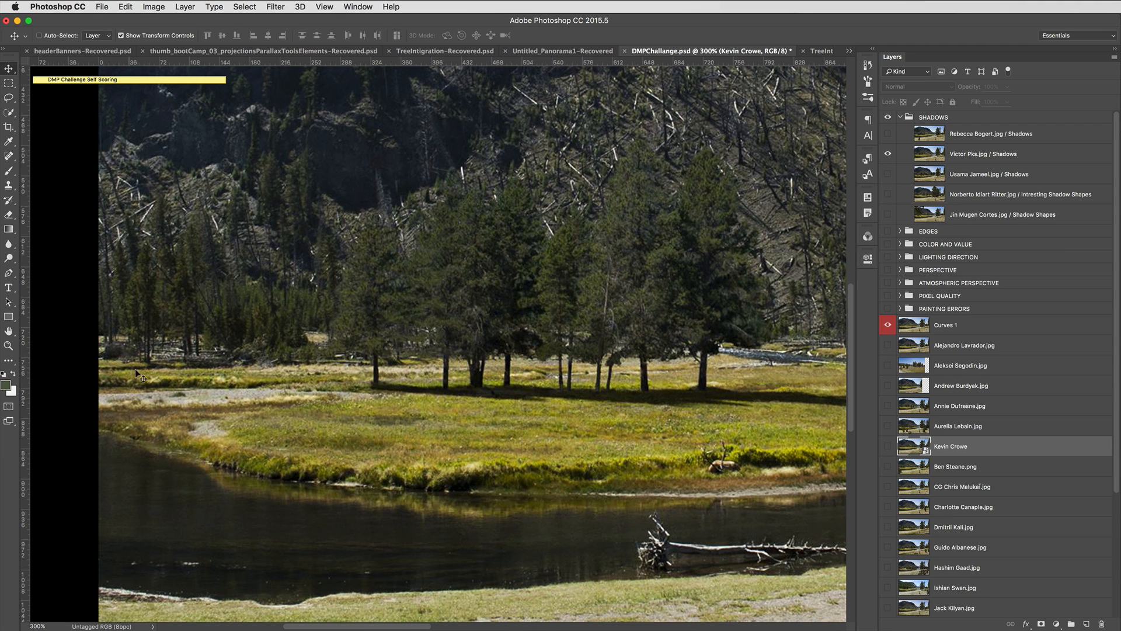
{"action": "scroll", "coordinate": [169, 372], "scroll_direction": "left", "scroll_amount": 3}
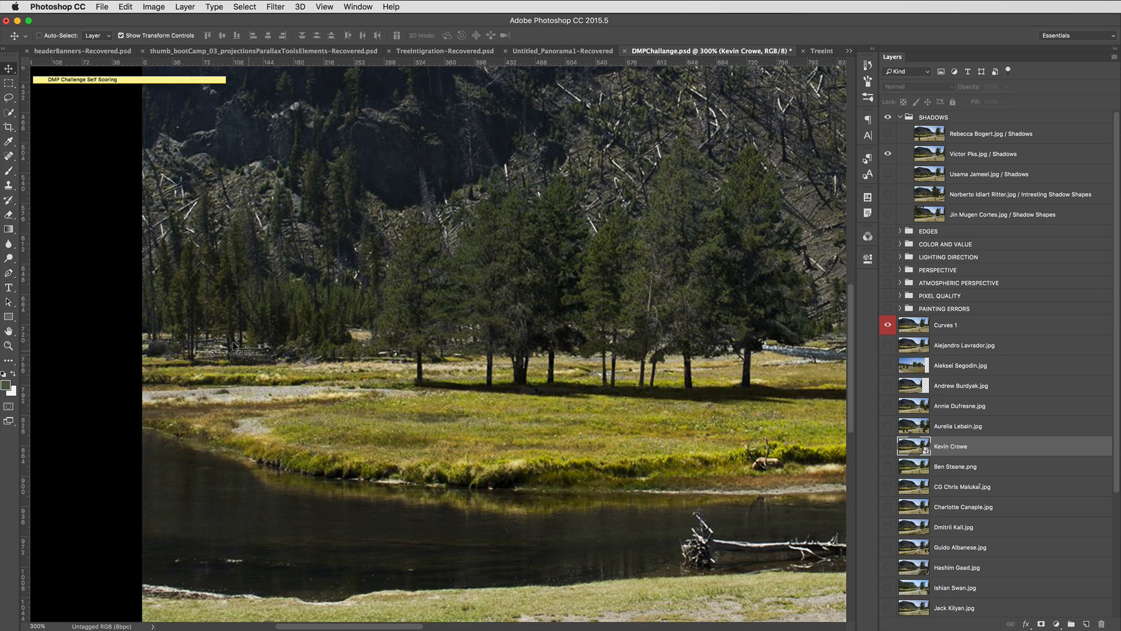
{"action": "scroll", "coordinate": [464, 416], "scroll_direction": "right", "scroll_amount": 10}
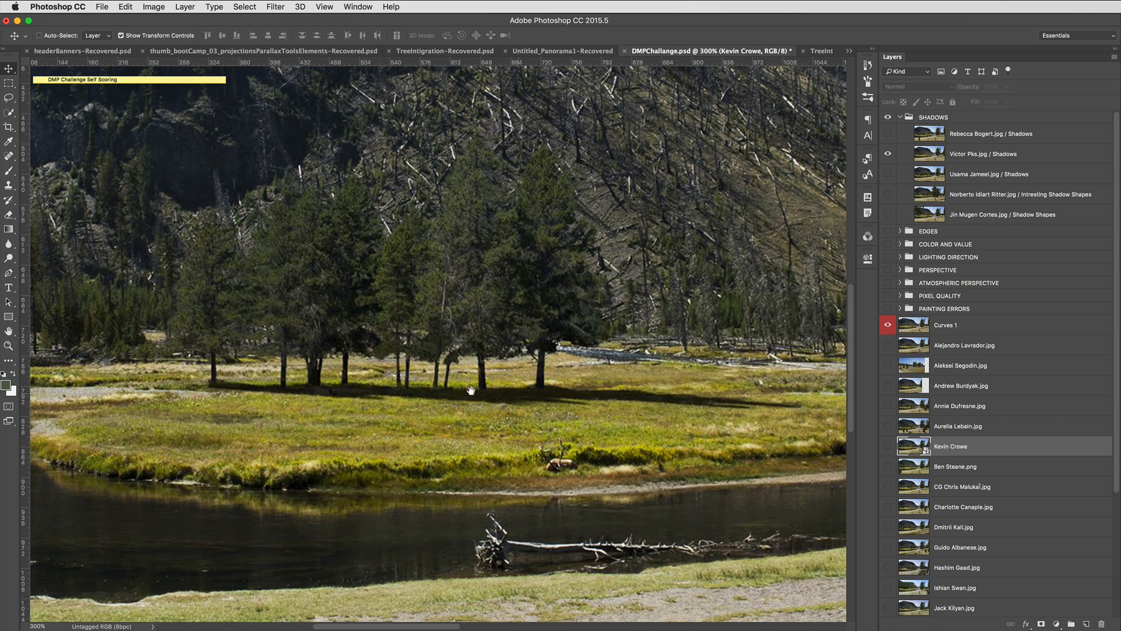
{"action": "scroll", "coordinate": [508, 418], "scroll_direction": "right", "scroll_amount": 10}
{"action": "scroll", "coordinate": [532, 415], "scroll_direction": "right", "scroll_amount": 10}
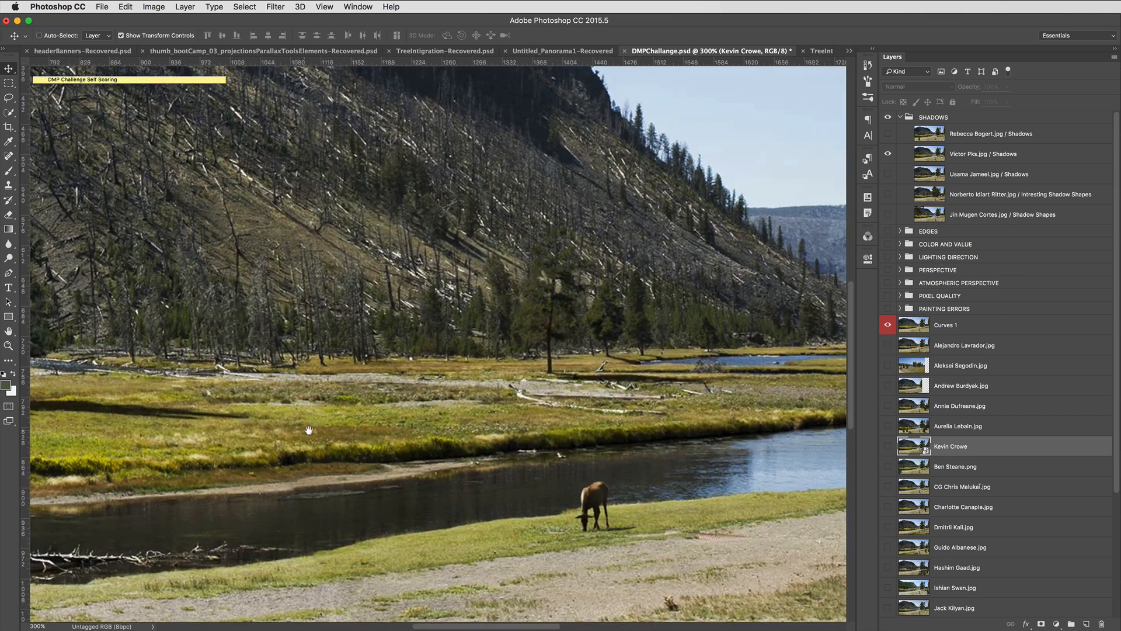
Hide the second submission and examine the shadow of the original plate's large tree beside the river.
{"action": "left_click", "coordinate": [888, 134]}
{"action": "left_click", "coordinate": [887, 153]}
{"action": "scroll", "coordinate": [355, 362], "scroll_direction": "right", "scroll_amount": 6}
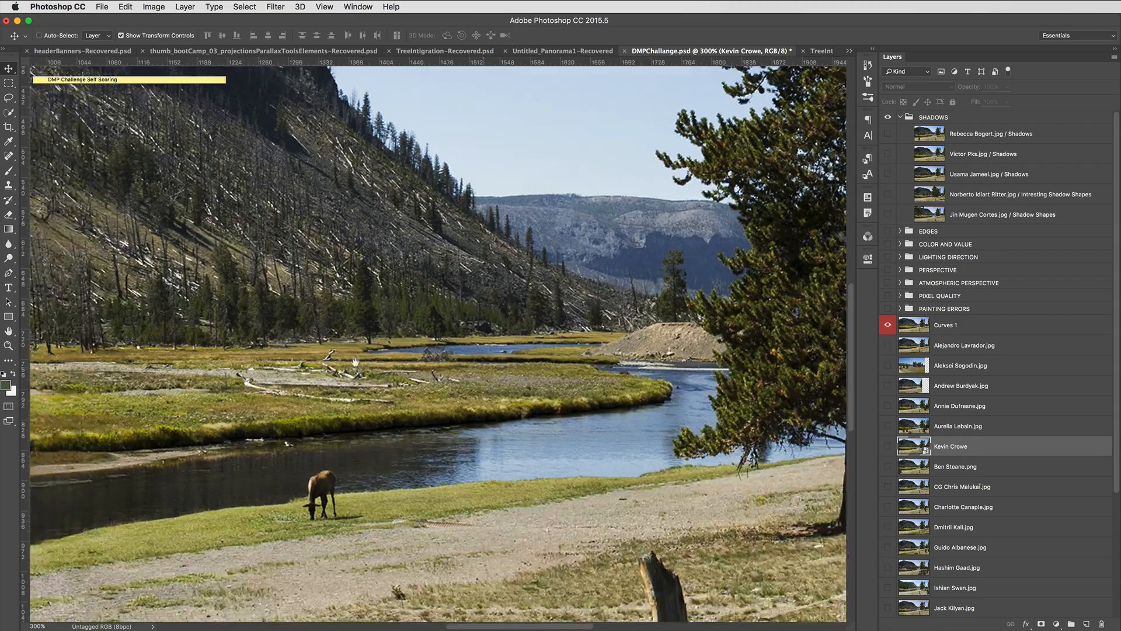
{"action": "scroll", "coordinate": [355, 362], "scroll_direction": "right", "scroll_amount": 6}
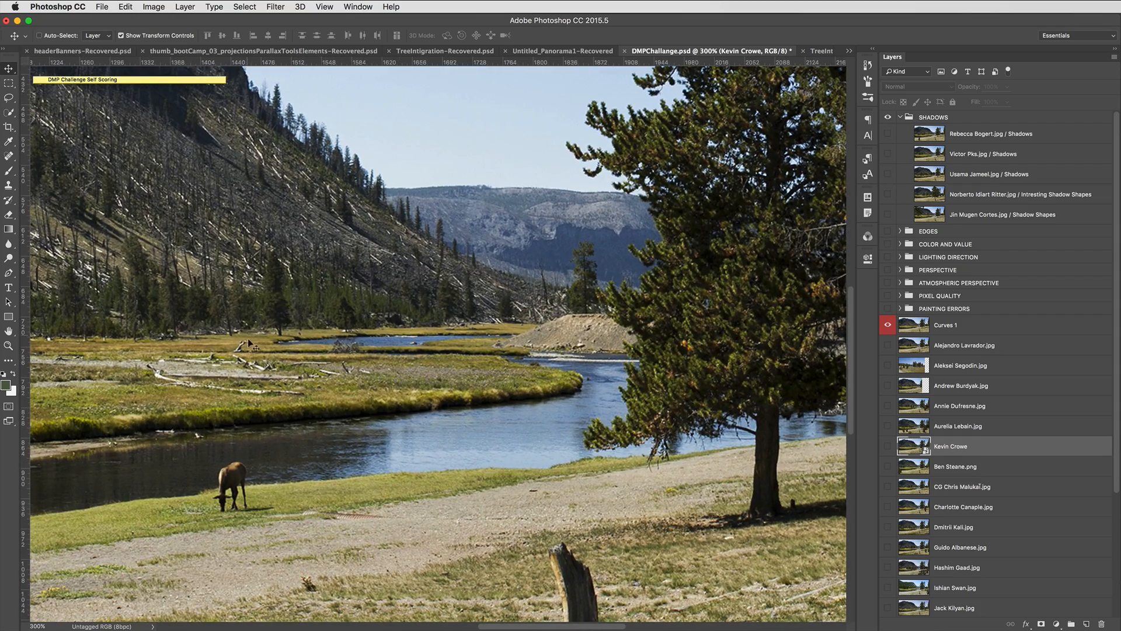
Examine the shadows cast across the slope by the original plate's large trees and the tree stump.
{"action": "scroll", "coordinate": [327, 453], "scroll_direction": "right", "scroll_amount": 10}
{"action": "scroll", "coordinate": [327, 453], "scroll_direction": "down", "scroll_amount": 2}
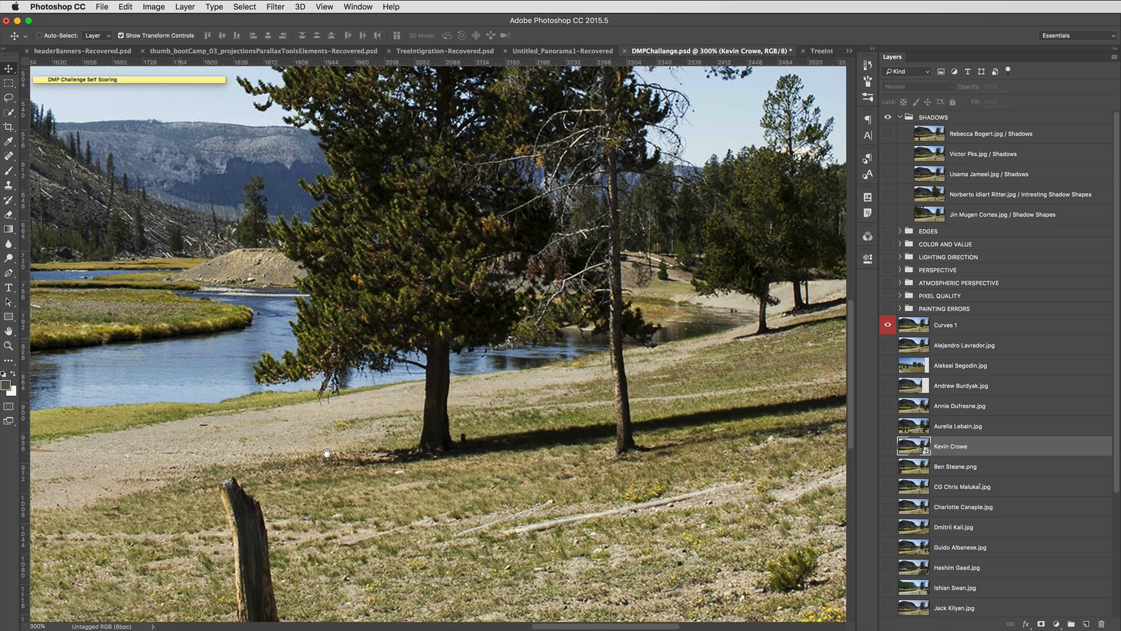
{"action": "scroll", "coordinate": [327, 453], "scroll_direction": "right", "scroll_amount": 11}
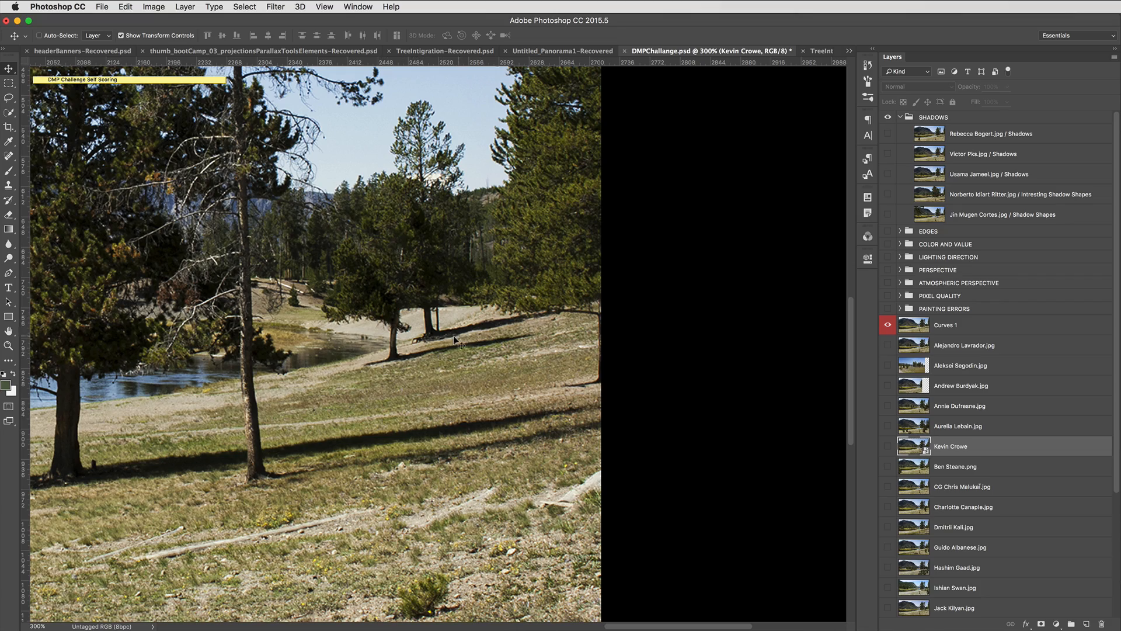
{"action": "scroll", "coordinate": [186, 429], "scroll_direction": "left", "scroll_amount": 10}
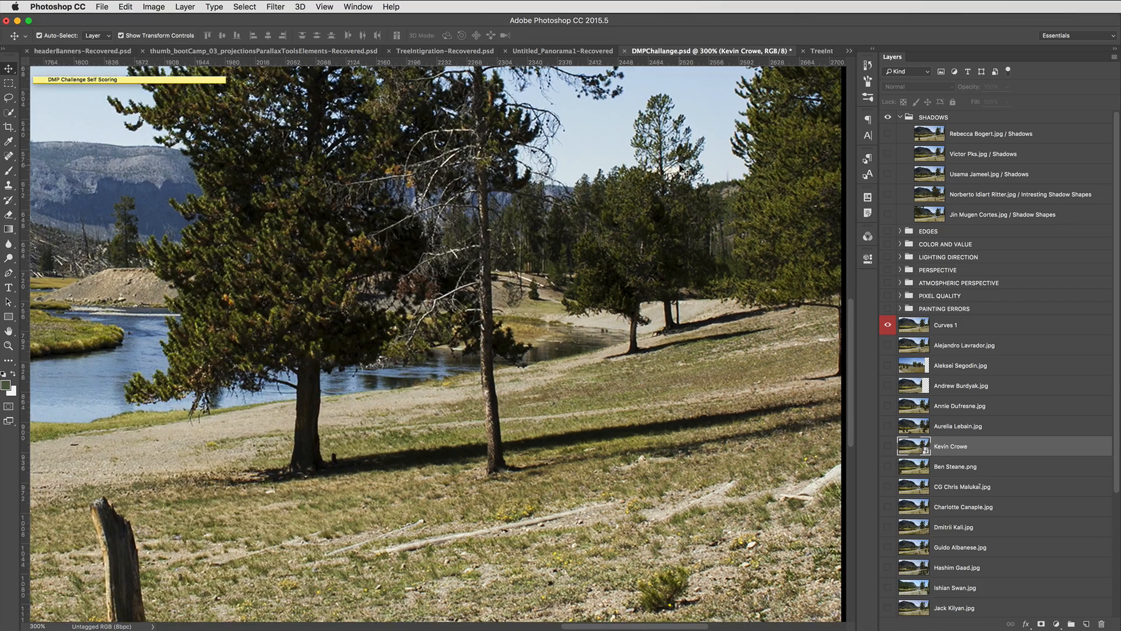
{"action": "key", "text": "super+minus"}
{"action": "left_click_drag", "start_coordinate": [292, 475], "coordinate": [604, 432]}
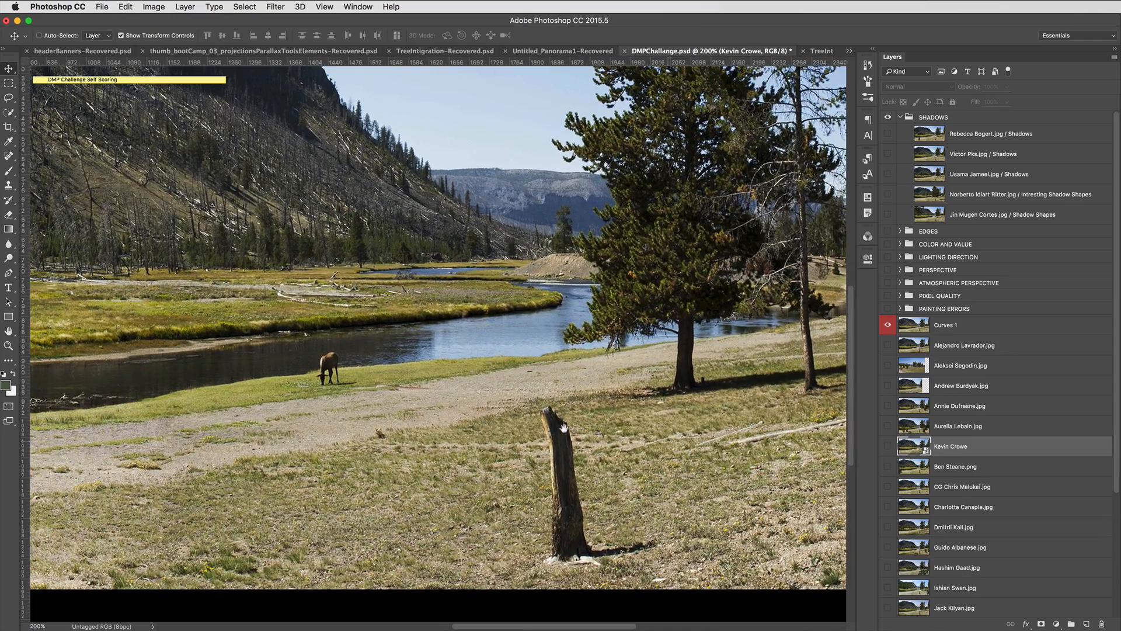
{"action": "key", "text": "super+minus"}
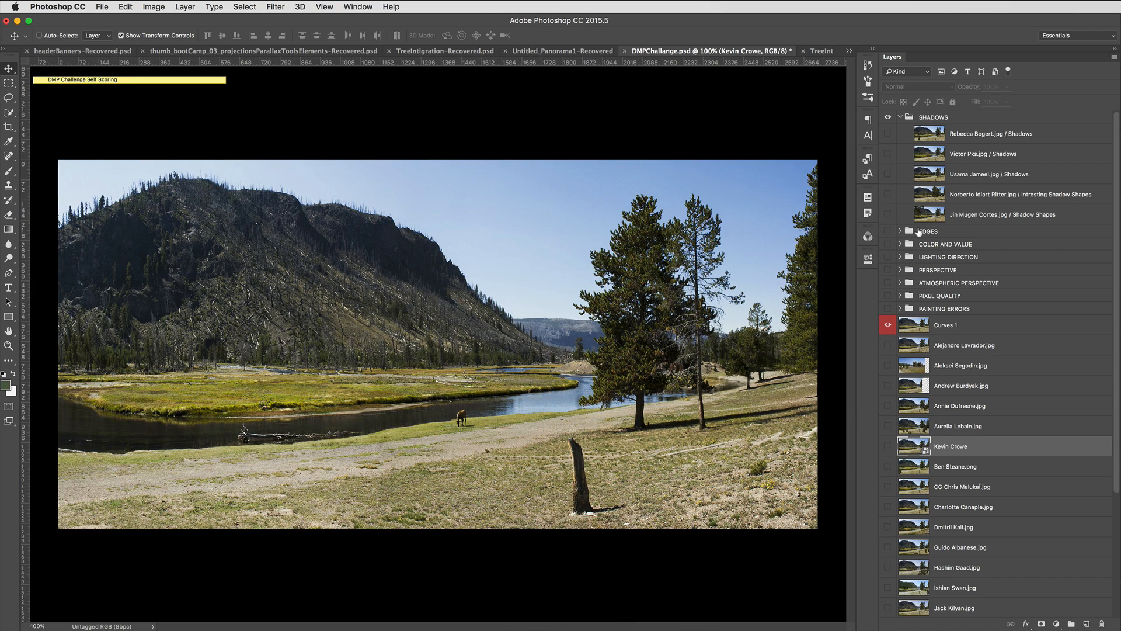
Show the third submission in the SHADOWS group, enlarged to 200% around the trees on the far bank.
{"action": "left_click", "coordinate": [887, 175]}
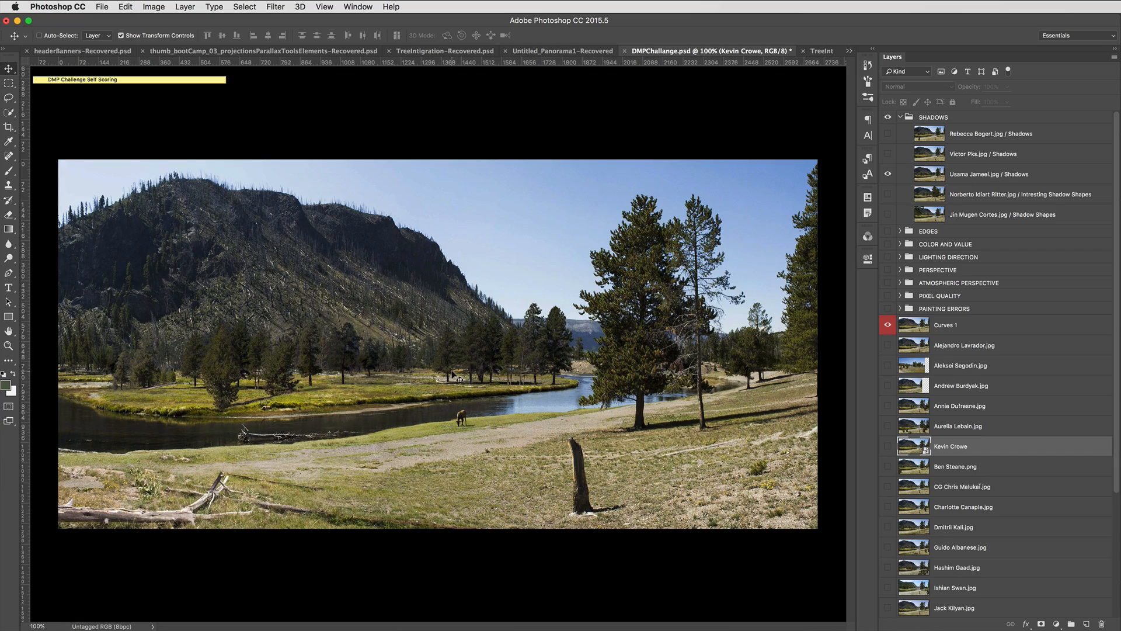
{"action": "key", "text": "super+plus"}
{"action": "left_click_drag", "start_coordinate": [550, 412], "coordinate": [582, 401]}
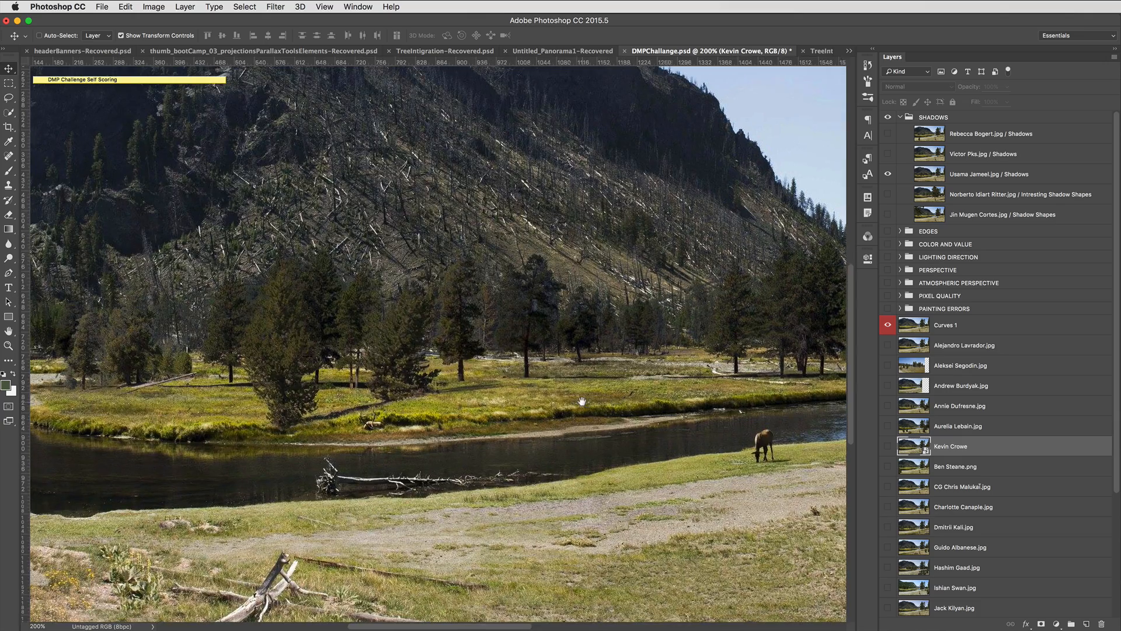
{"action": "left_click_drag", "start_coordinate": [411, 420], "coordinate": [441, 440]}
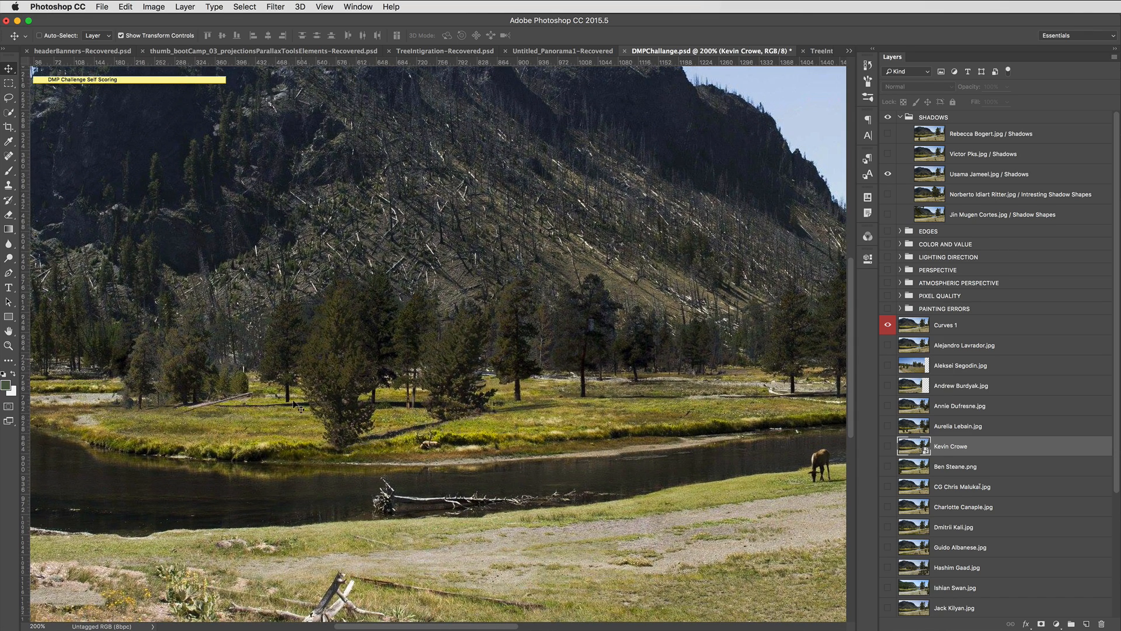
Examine the shadows under the third submission's far-bank trees, both close up and in the whole image.
{"action": "scroll", "coordinate": [351, 458], "scroll_direction": "right", "scroll_amount": 5}
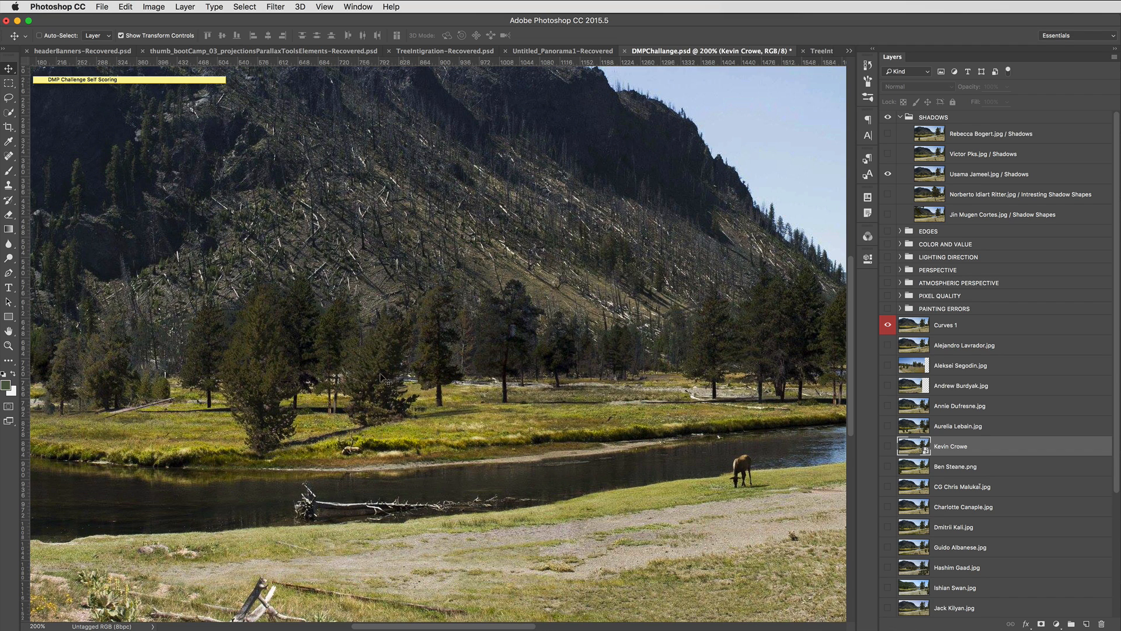
{"action": "scroll", "coordinate": [383, 441], "scroll_direction": "right", "scroll_amount": 2}
{"action": "scroll", "coordinate": [382, 441], "scroll_direction": "down", "scroll_amount": 1}
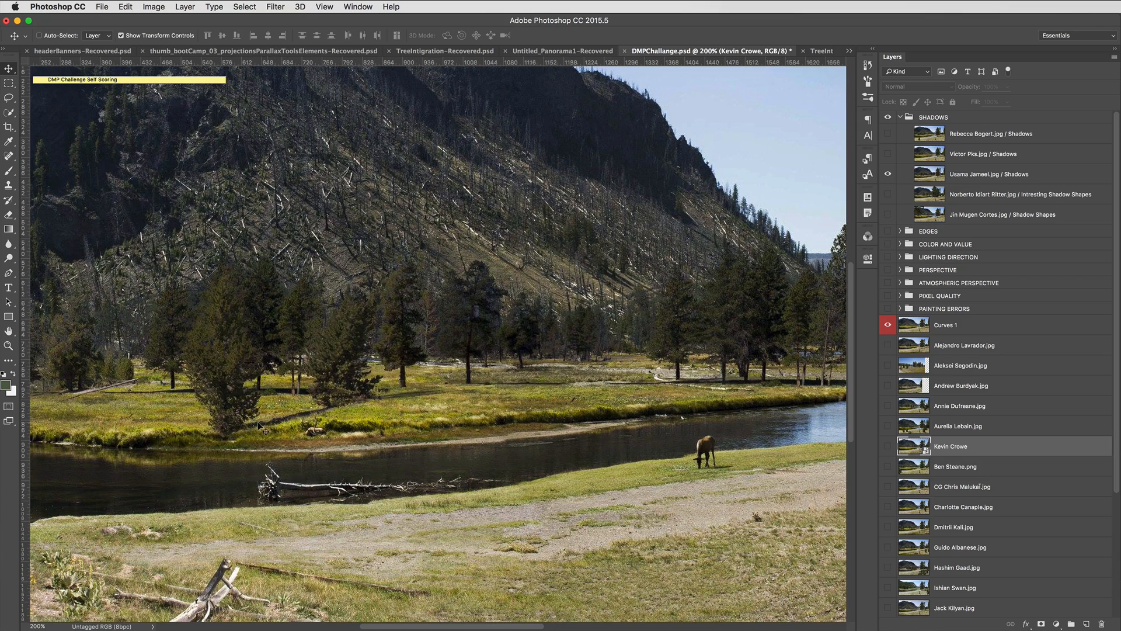
{"action": "scroll", "coordinate": [409, 414], "scroll_direction": "right", "scroll_amount": 3}
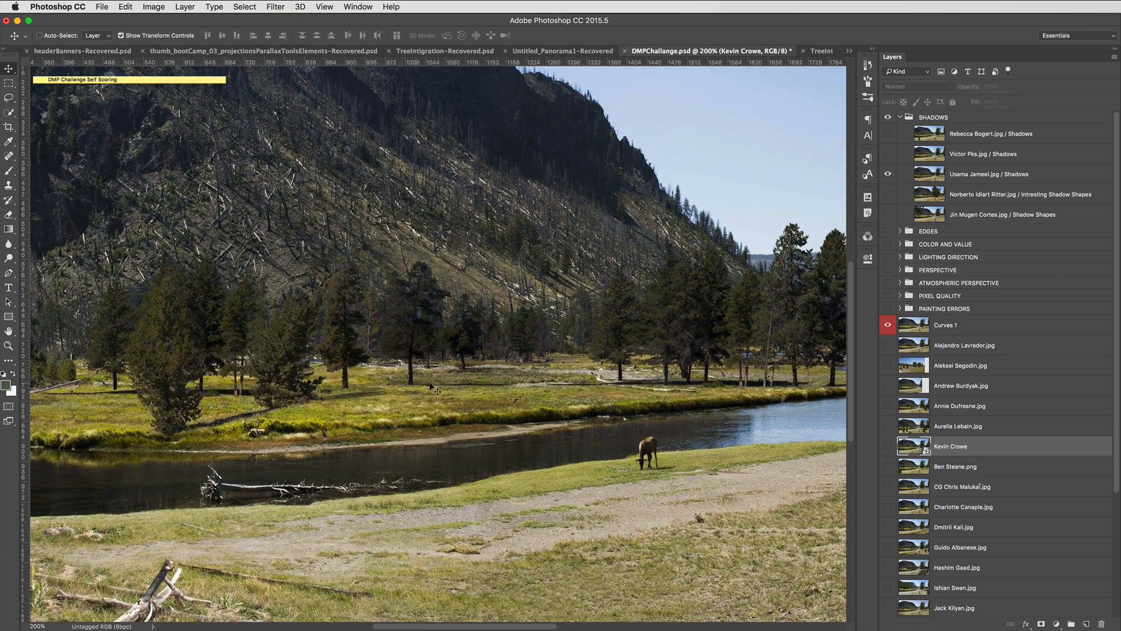
{"action": "scroll", "coordinate": [616, 388], "scroll_direction": "right", "scroll_amount": 4}
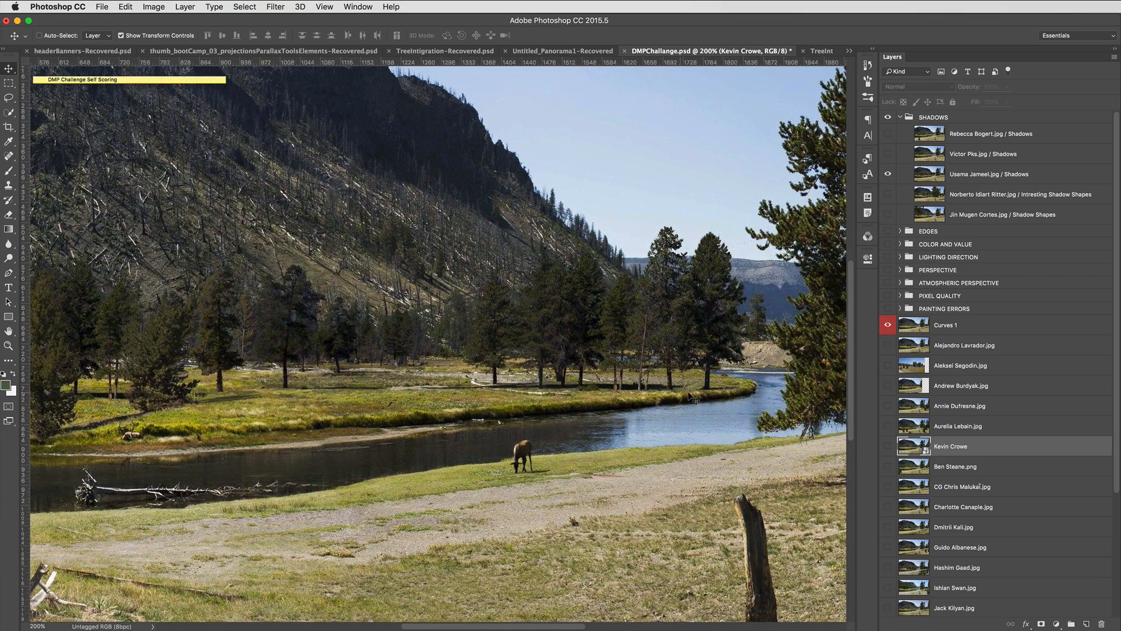
{"action": "scroll", "coordinate": [324, 409], "scroll_direction": "left", "scroll_amount": 7}
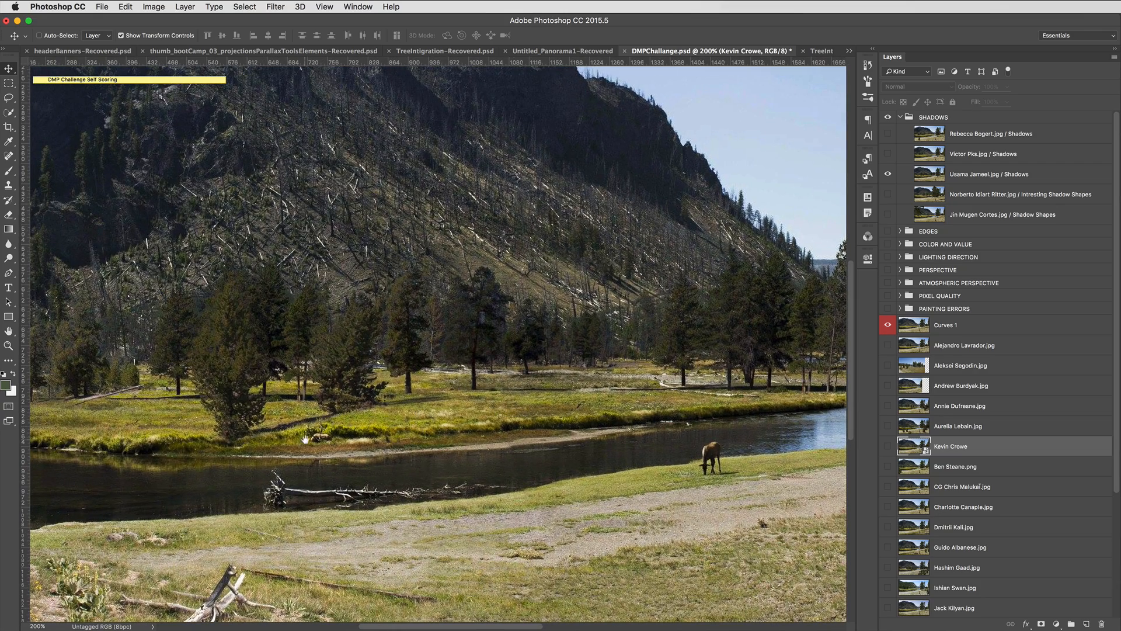
{"action": "key", "text": "super+minus"}
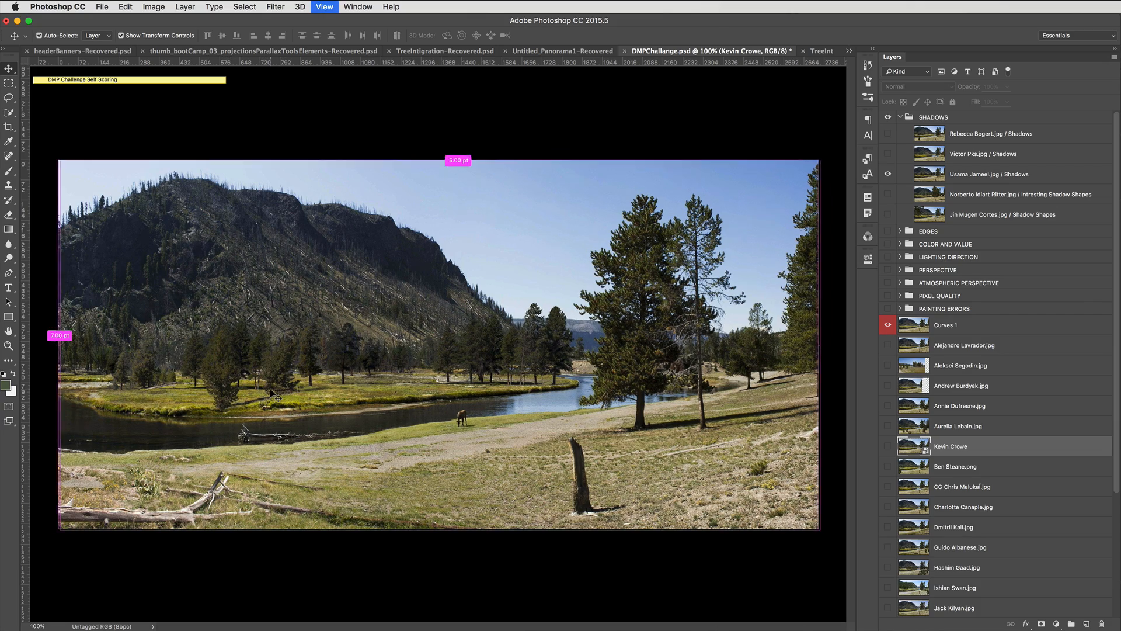
{"action": "key", "text": "super+plus"}
{"action": "left_click_drag", "start_coordinate": [204, 470], "coordinate": [481, 436]}
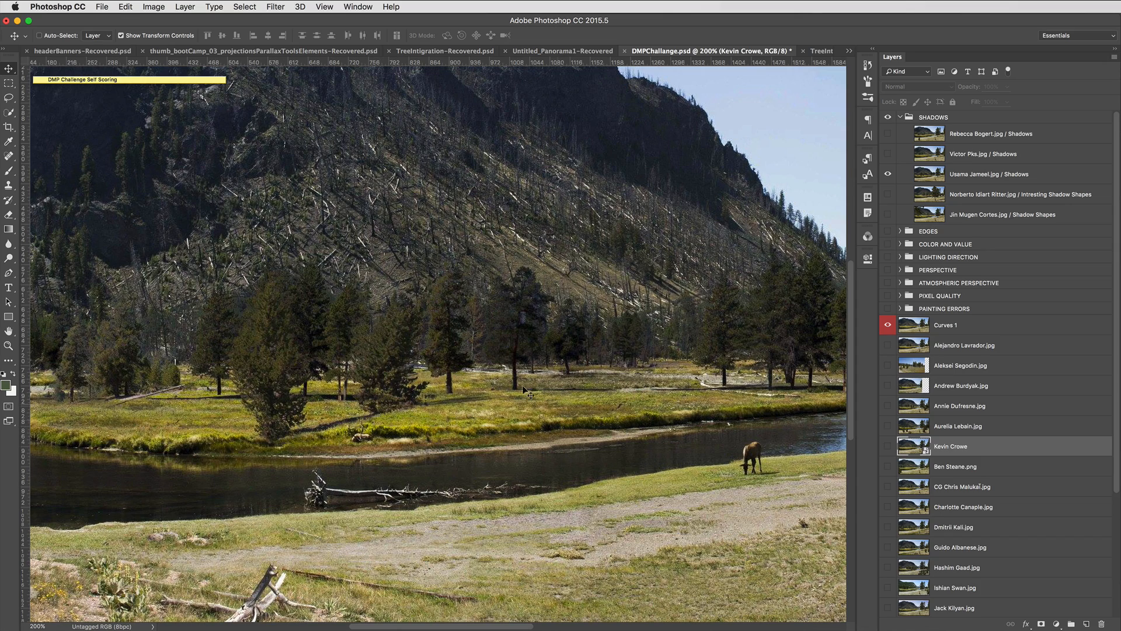
Hide the third submission, show the fourth one in the SHADOWS group and examine its far-bank tree shadows.
{"action": "left_click", "coordinate": [887, 194]}
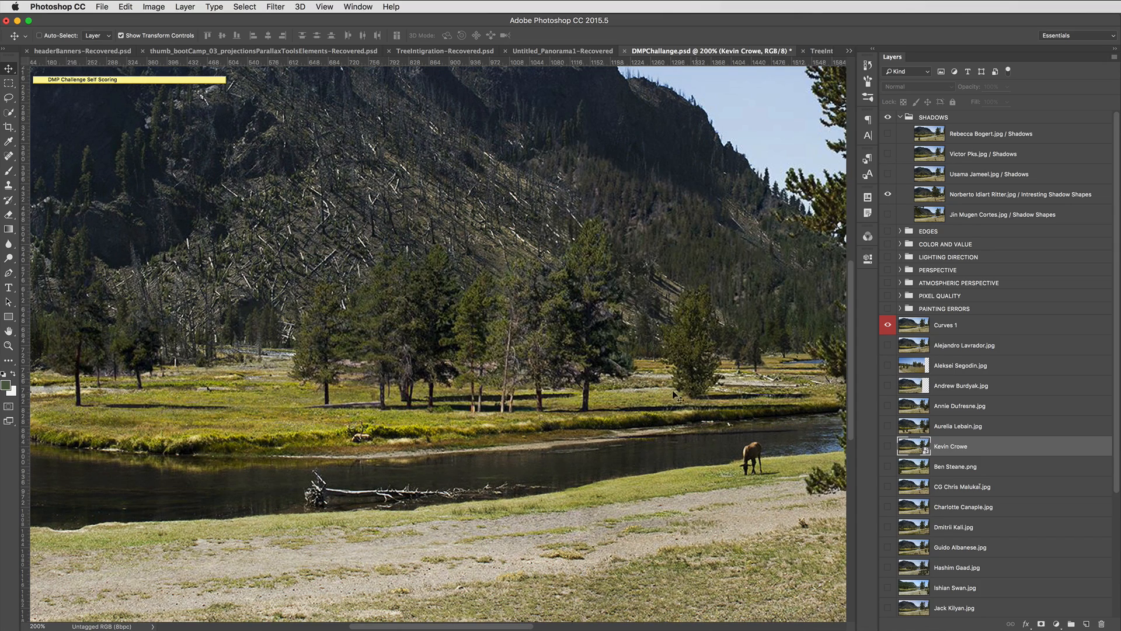
{"action": "left_click_drag", "start_coordinate": [659, 403], "coordinate": [509, 418]}
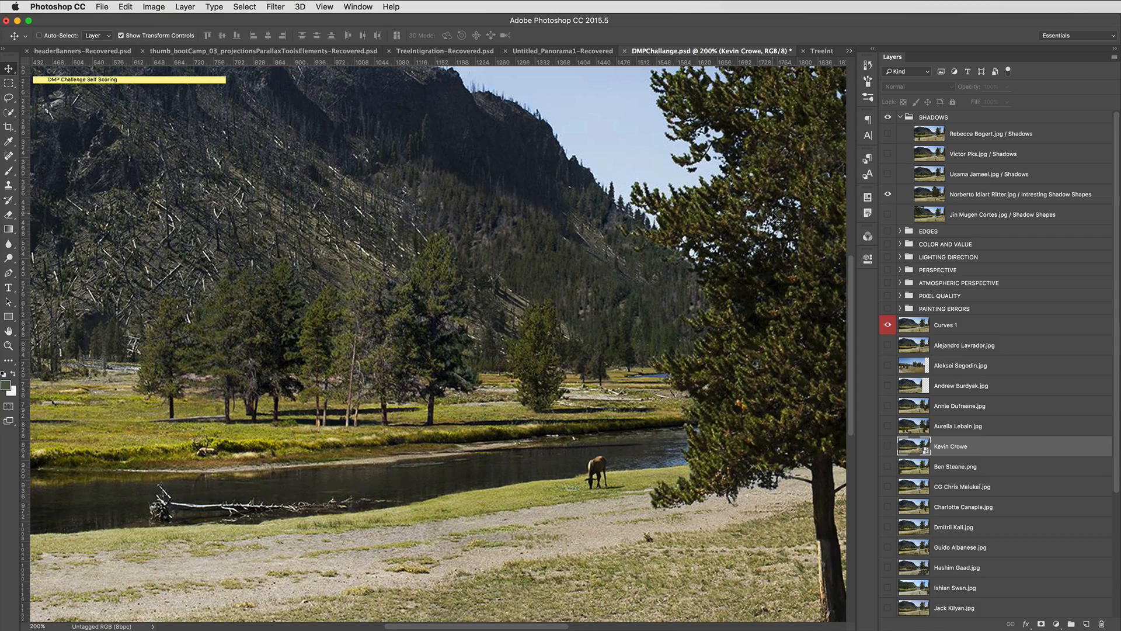
{"action": "key", "text": "super+minus"}
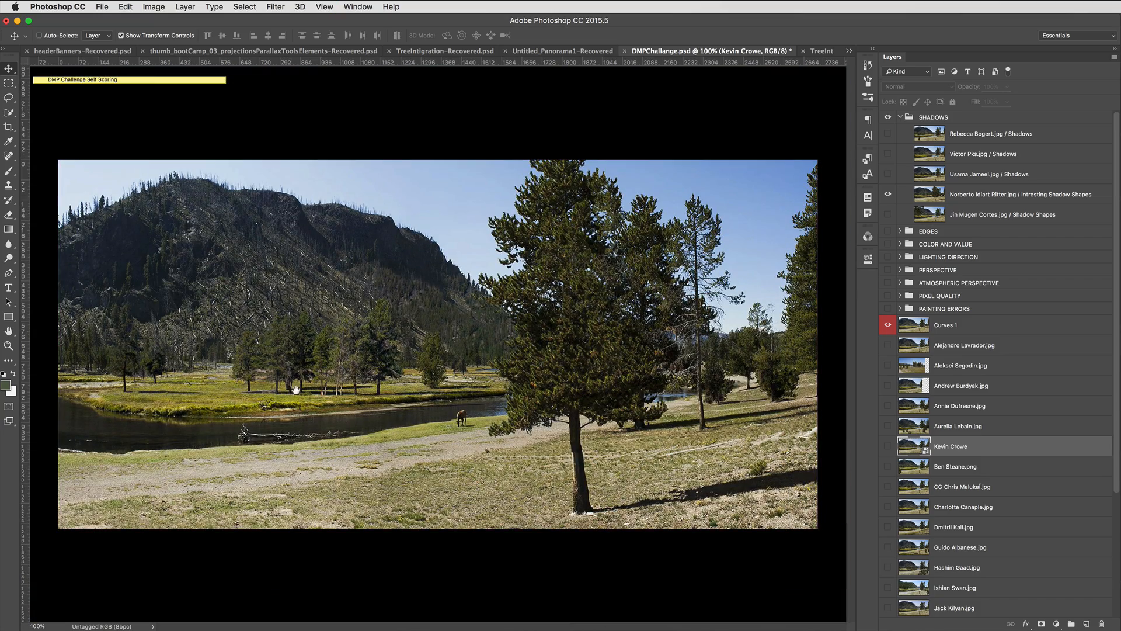
{"action": "key", "text": "super+plus"}
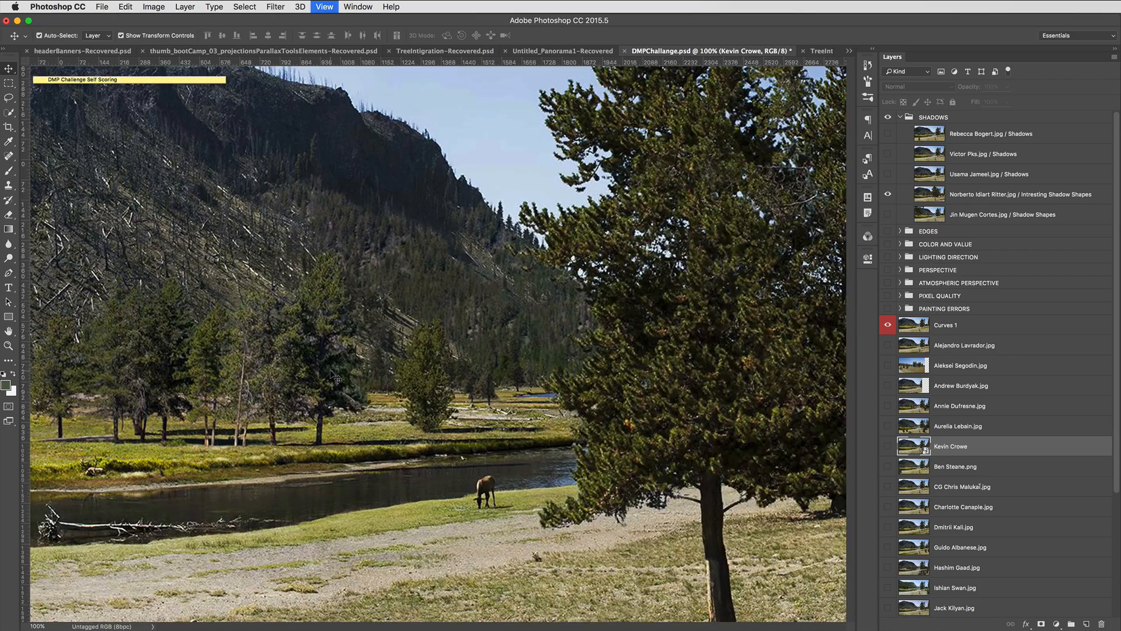
{"action": "left_click_drag", "start_coordinate": [292, 467], "coordinate": [364, 413]}
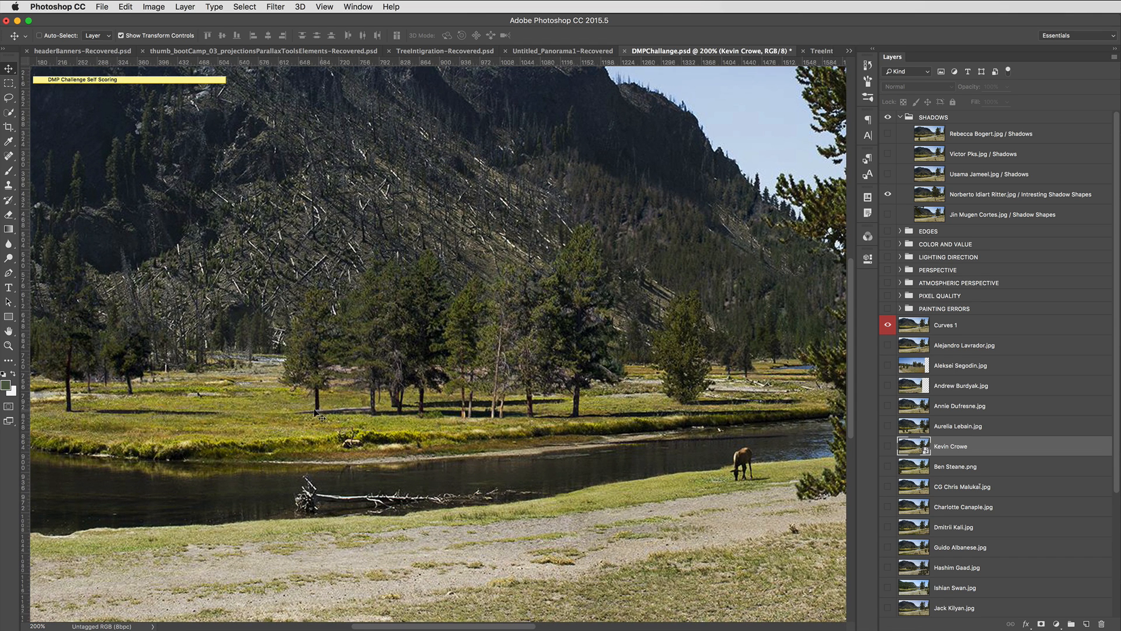
{"action": "left_click_drag", "start_coordinate": [554, 435], "coordinate": [671, 417]}
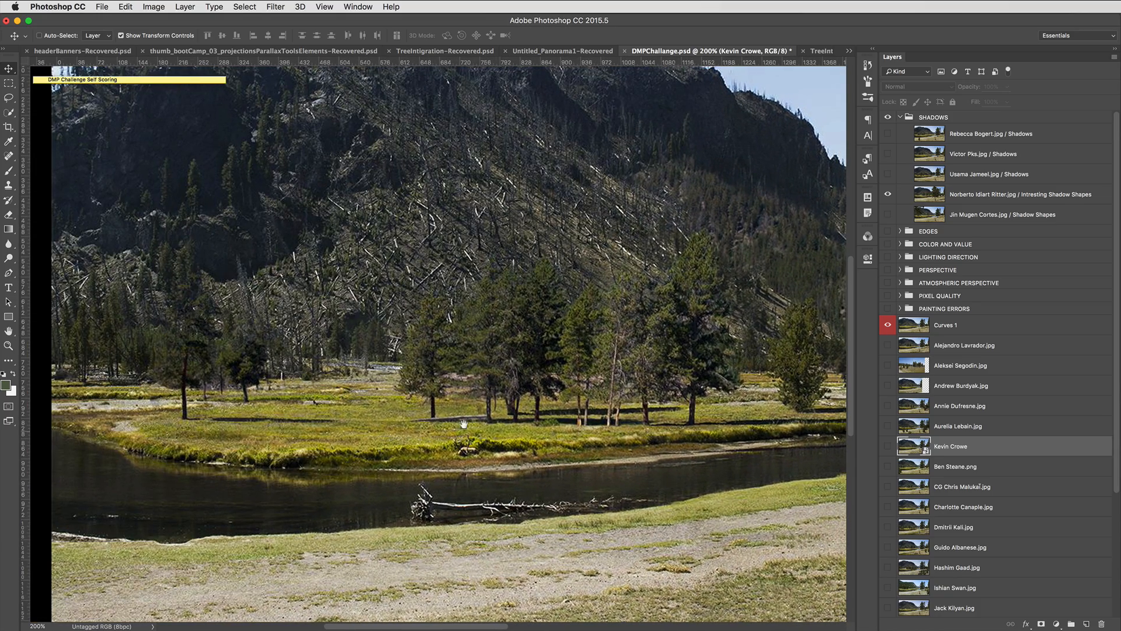
Hide the fourth submission, show the fifth one and examine the shadow shape beside its lone far-bank tree.
{"action": "left_click", "coordinate": [887, 215]}
{"action": "left_click_drag", "start_coordinate": [641, 429], "coordinate": [328, 389]}
{"action": "scroll", "coordinate": [328, 388], "scroll_direction": "up", "scroll_amount": 2}
{"action": "scroll", "coordinate": [328, 388], "scroll_direction": "right", "scroll_amount": 1}
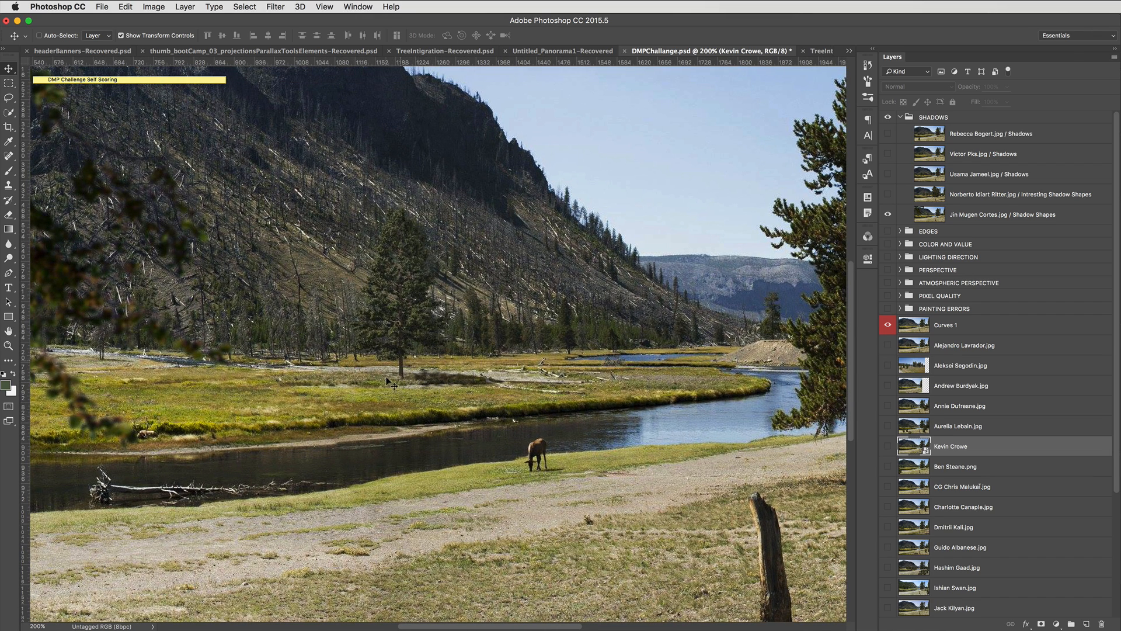
{"action": "left_click_drag", "start_coordinate": [427, 395], "coordinate": [419, 394]}
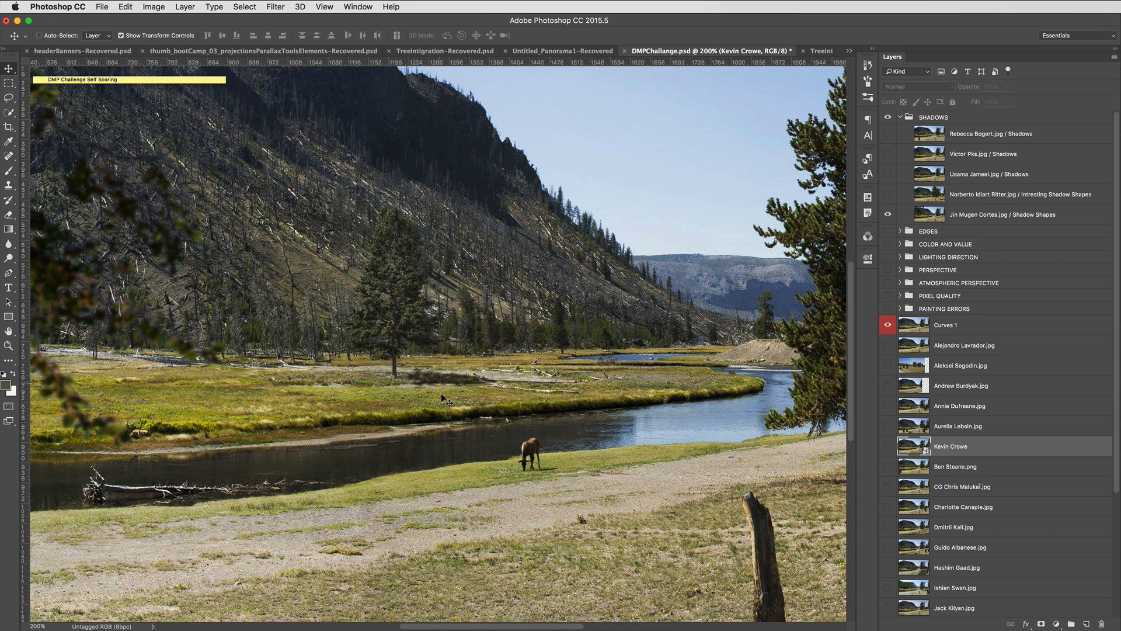
{"action": "left_click_drag", "start_coordinate": [465, 388], "coordinate": [458, 402]}
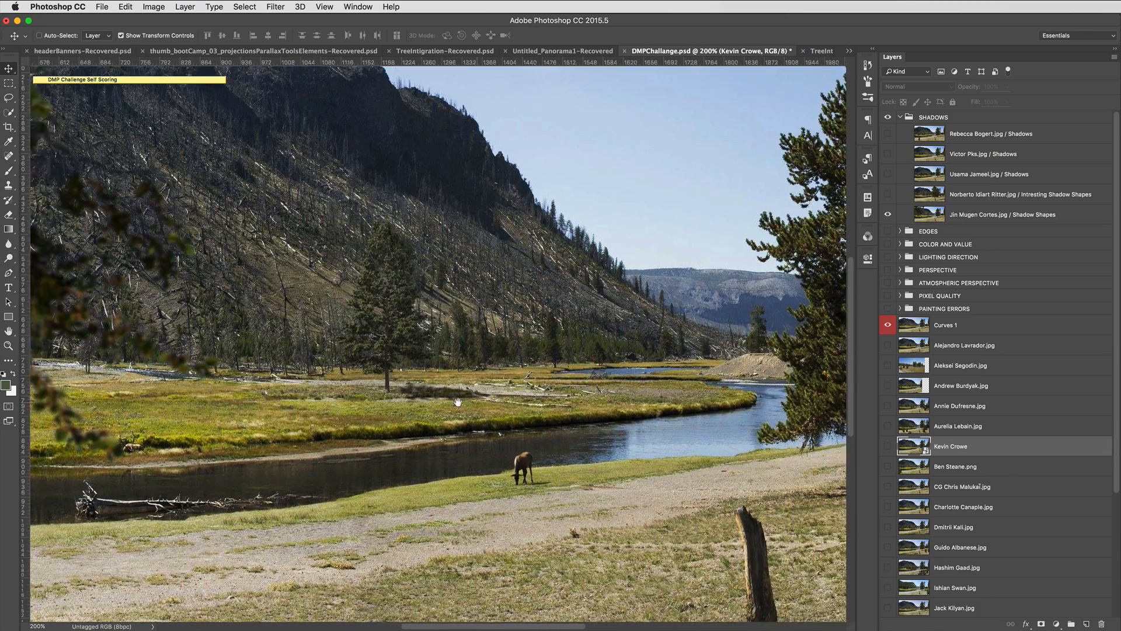
Compare the fifth submission's far-bank shadows with the shadow of the large tree beside the river.
{"action": "scroll", "coordinate": [458, 402], "scroll_direction": "right", "scroll_amount": 10}
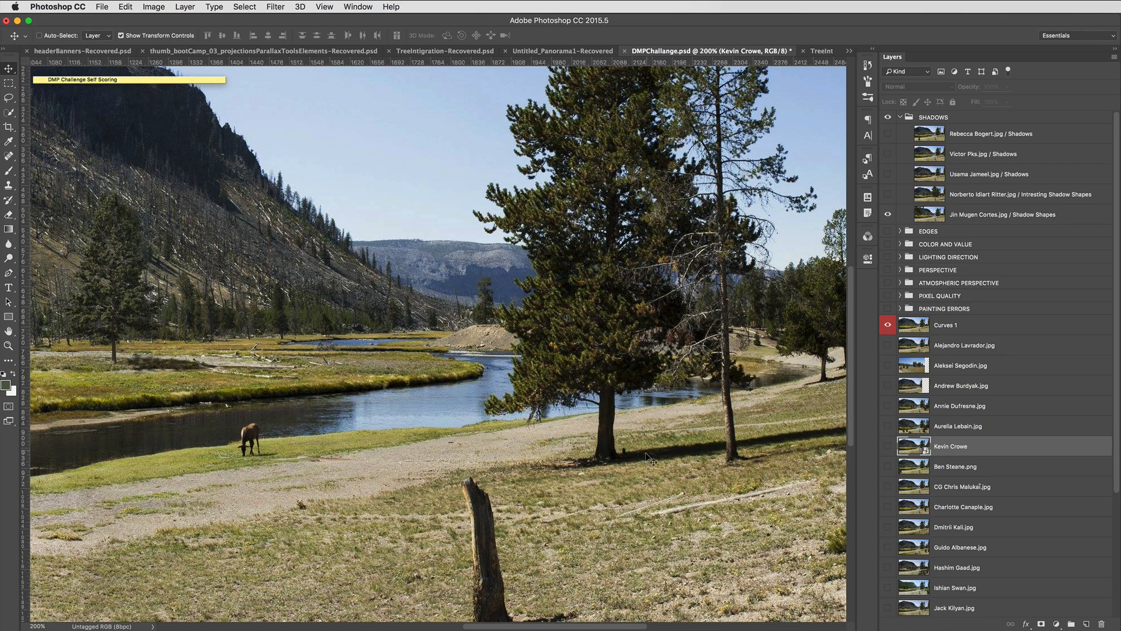
{"action": "scroll", "coordinate": [528, 398], "scroll_direction": "left", "scroll_amount": 10}
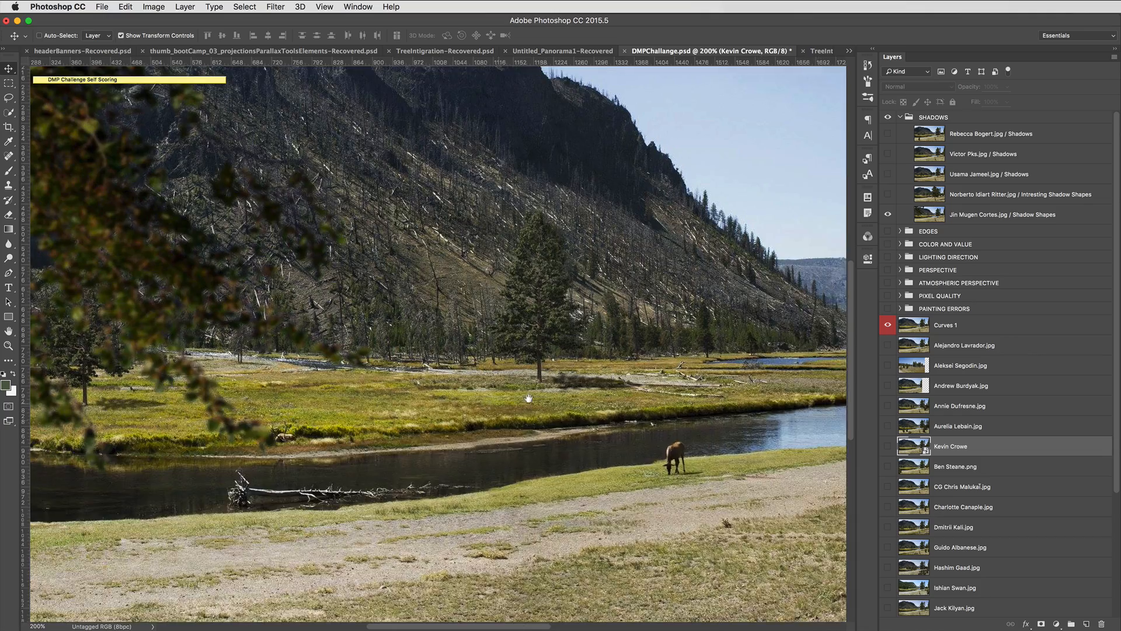
{"action": "scroll", "coordinate": [528, 398], "scroll_direction": "left", "scroll_amount": 3}
{"action": "scroll", "coordinate": [528, 386], "scroll_direction": "left", "scroll_amount": 3}
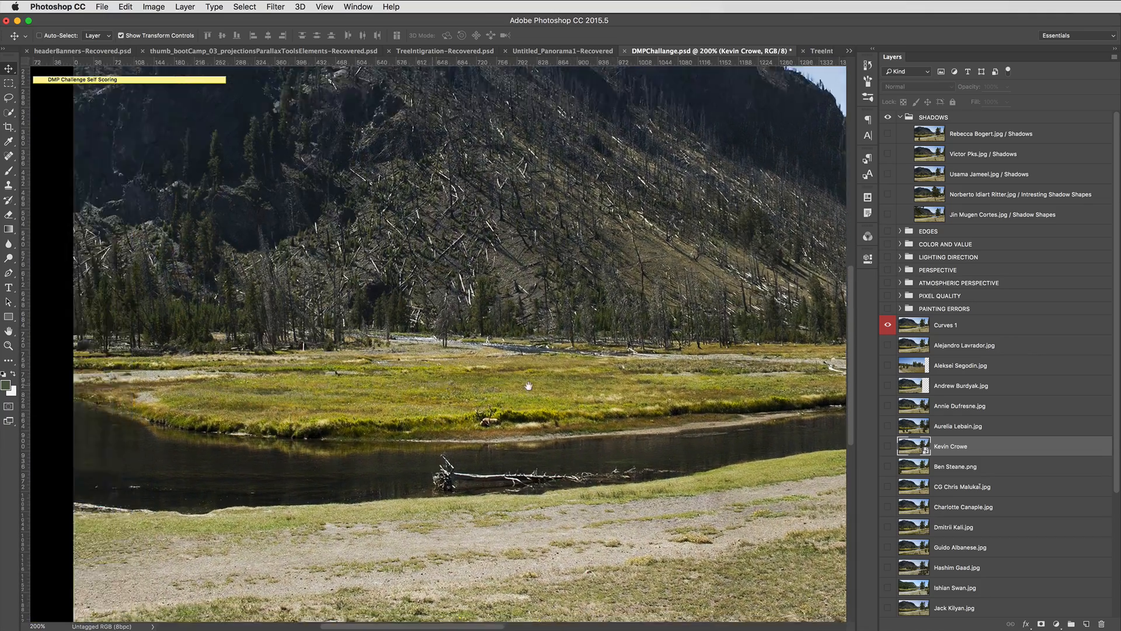
With the fifth submission hidden, examine the original plate's far bank and return to the full image at 100%.
{"action": "scroll", "coordinate": [528, 386], "scroll_direction": "left", "scroll_amount": 3}
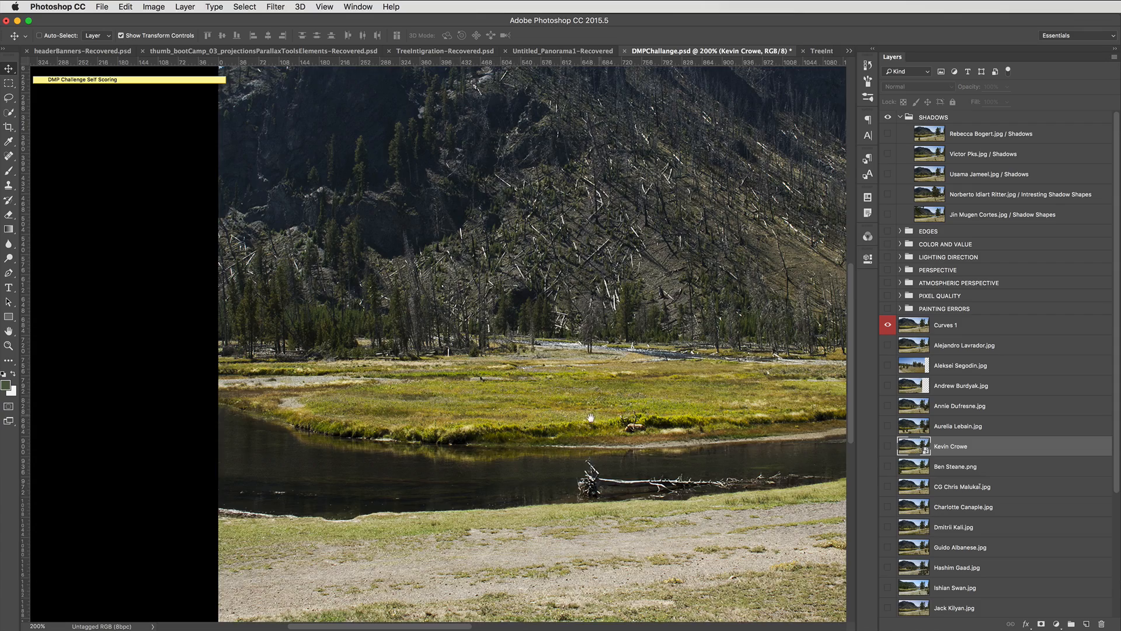
{"action": "left_click_drag", "start_coordinate": [590, 416], "coordinate": [305, 410]}
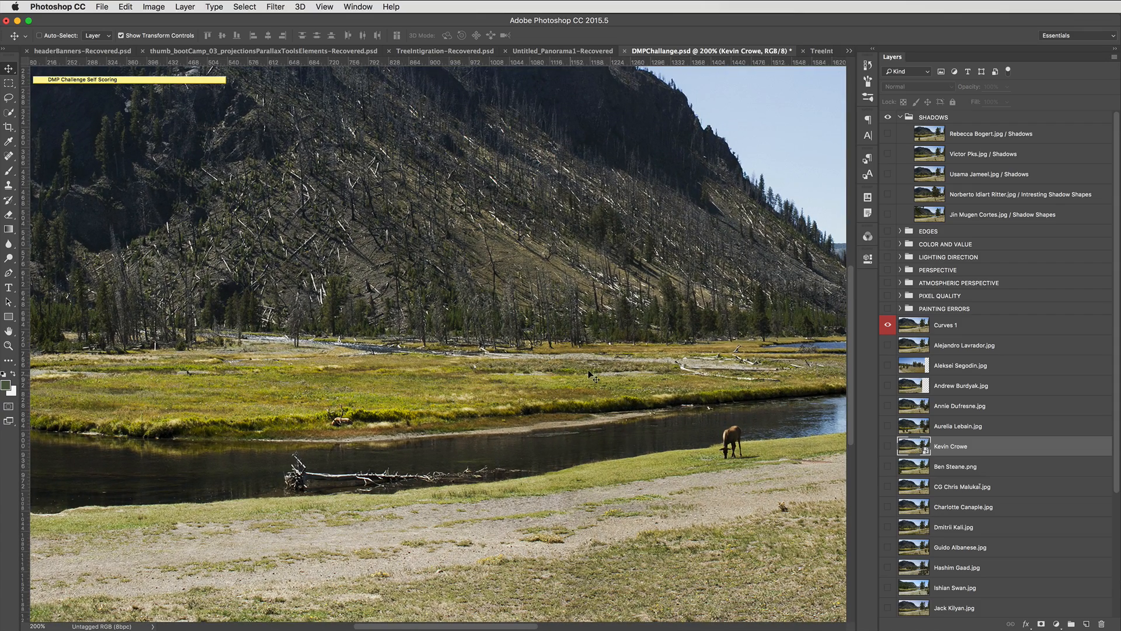
{"action": "key", "text": "super+1"}
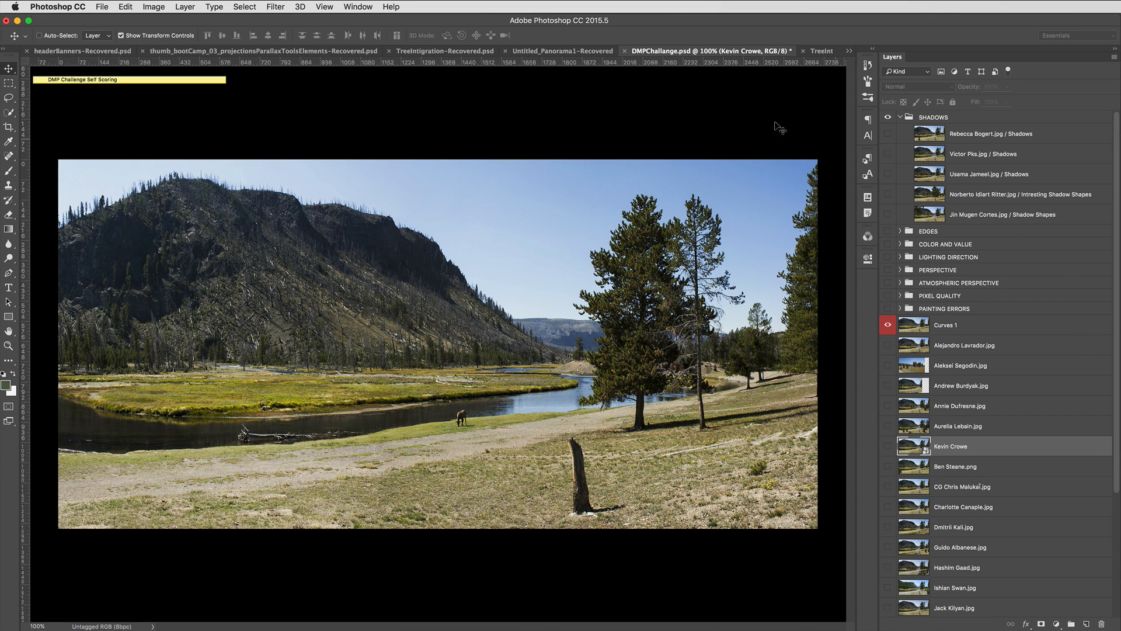
Expand the DMP Challenge Self Scoring note to review its criteria, and collapse it again.
{"action": "double_click", "coordinate": [196, 81]}
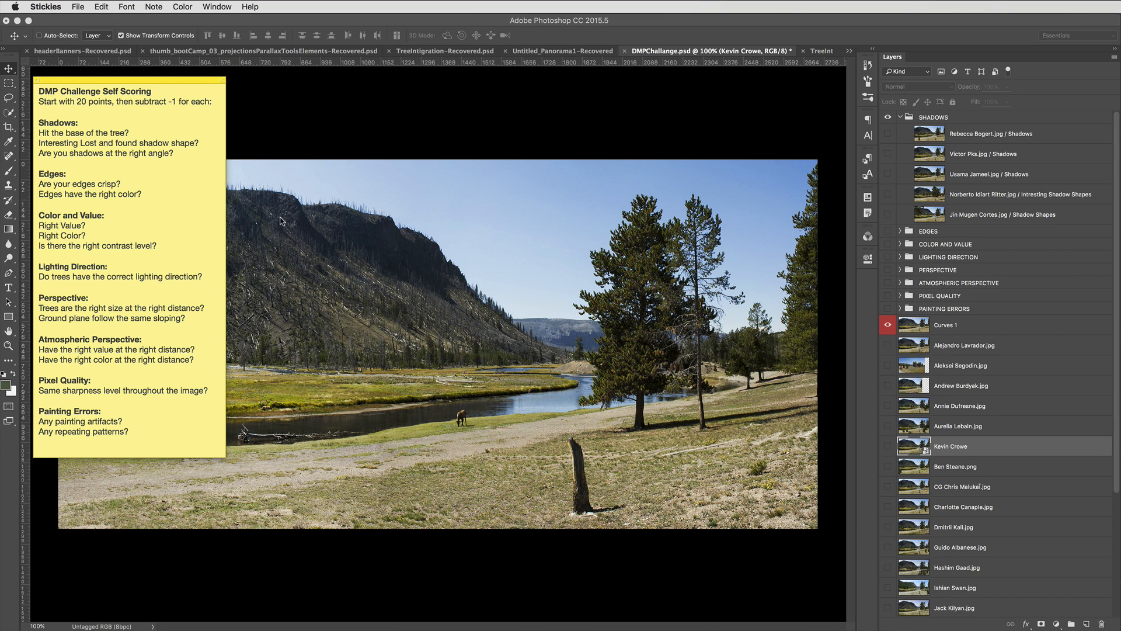
{"action": "double_click", "coordinate": [215, 80]}
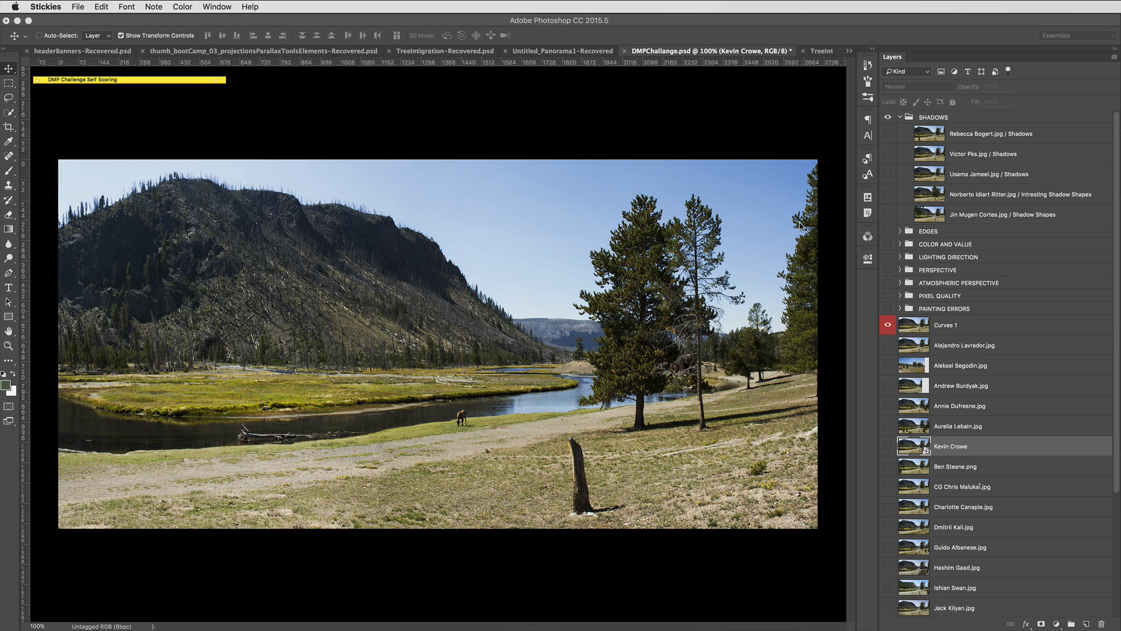
Collapse the SHADOWS group, make the EDGES group visible and expanded, and show and select its first submission.
{"action": "left_click", "coordinate": [901, 119]}
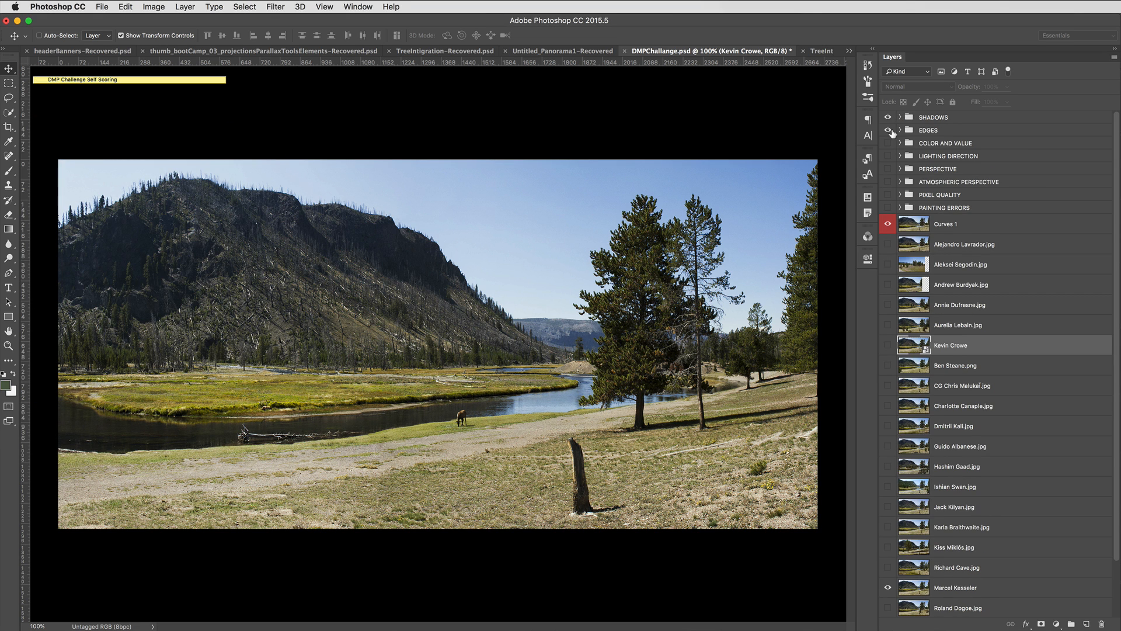
{"action": "left_click", "coordinate": [889, 131]}
{"action": "left_click", "coordinate": [900, 130]}
{"action": "left_click", "coordinate": [888, 147]}
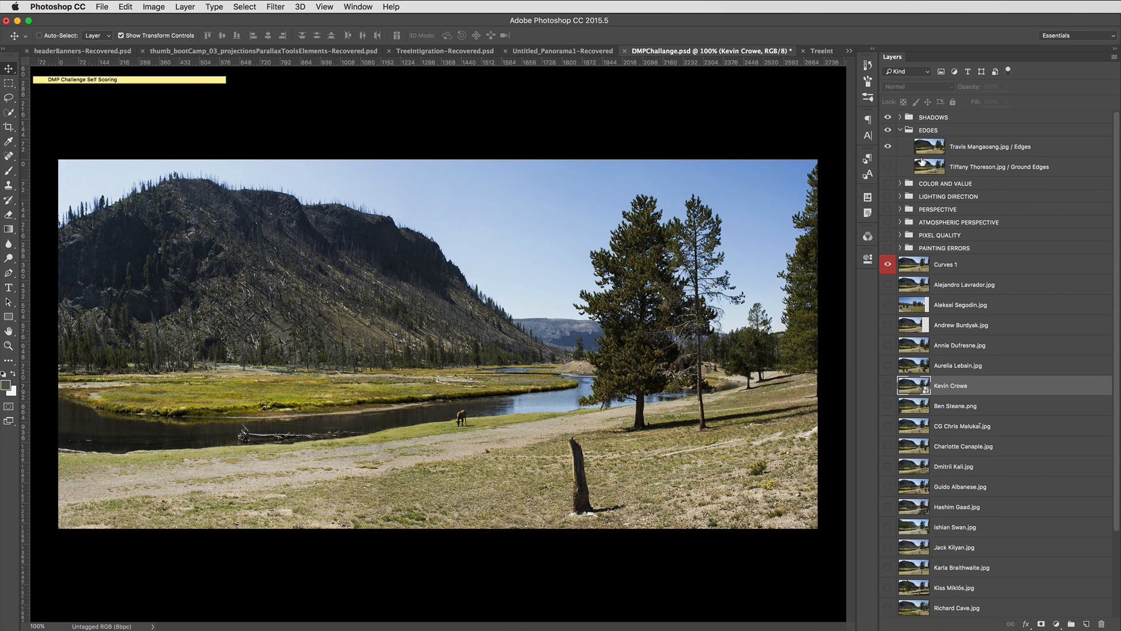
{"action": "left_click", "coordinate": [934, 147]}
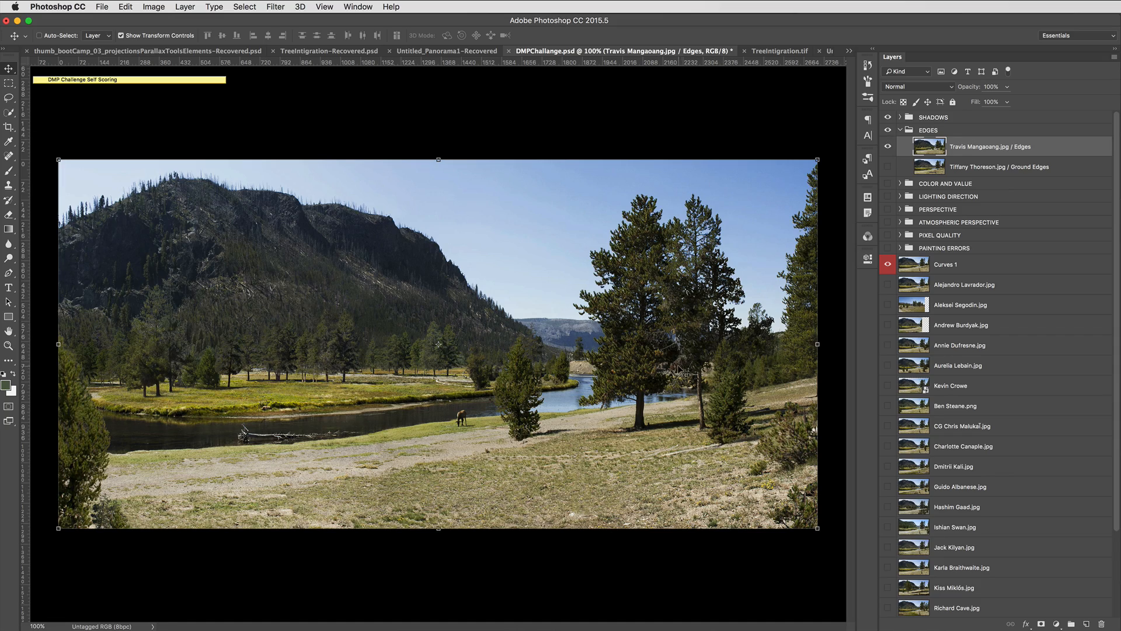
Examine the foreground tree's edges against the river in the first EDGES submission, magnified up to 600%.
{"action": "key", "text": "super+equal"}
{"action": "key", "text": "super+equal"}
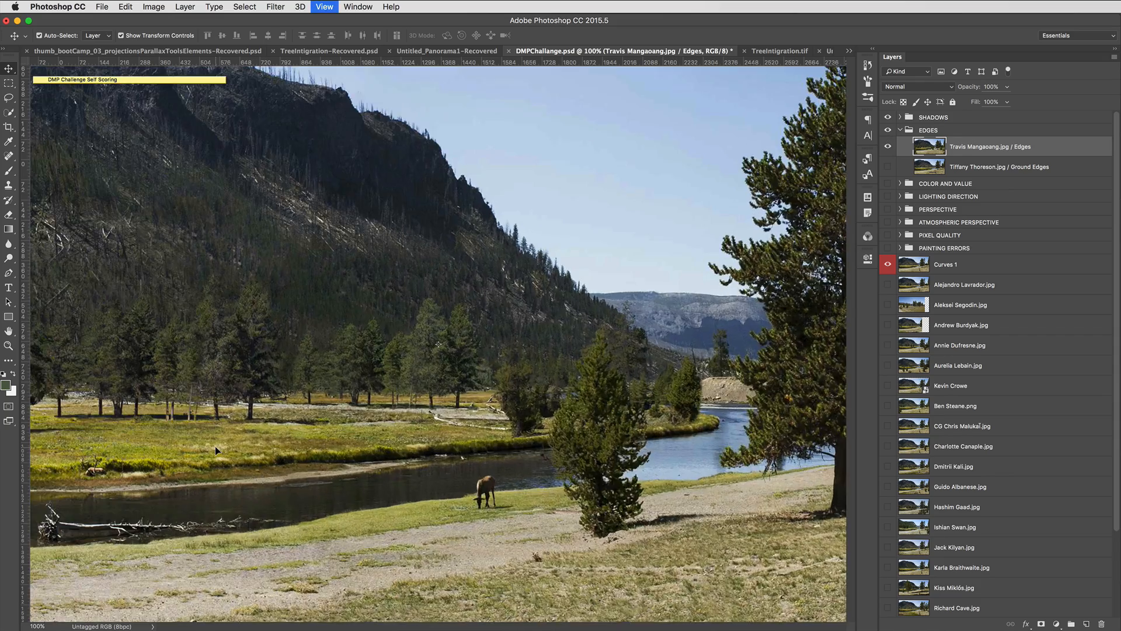
{"action": "left_click_drag", "start_coordinate": [210, 438], "coordinate": [643, 393]}
{"action": "left_click_drag", "start_coordinate": [537, 243], "coordinate": [567, 303]}
{"action": "left_click_drag", "start_coordinate": [362, 416], "coordinate": [380, 388]}
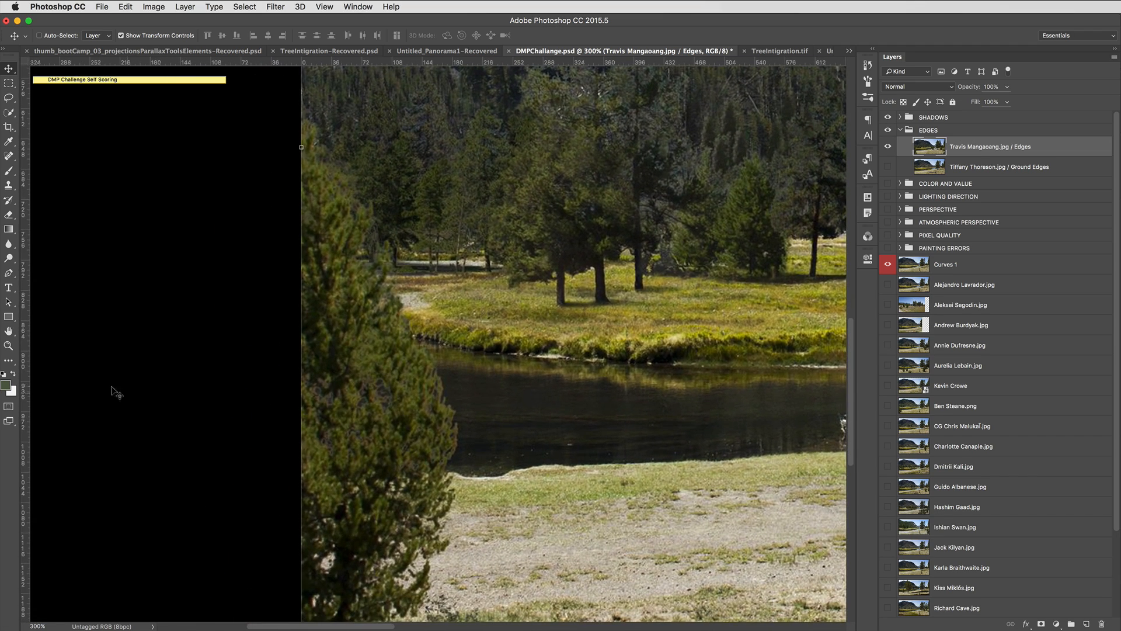
{"action": "left_click", "coordinate": [9, 345]}
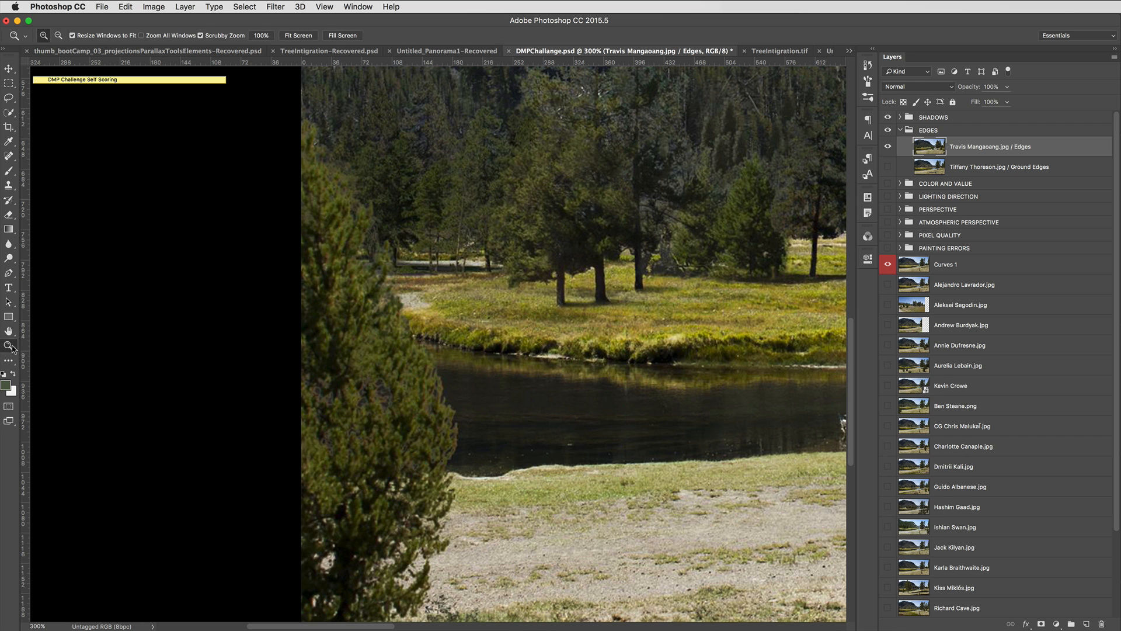
{"action": "left_click", "coordinate": [370, 410]}
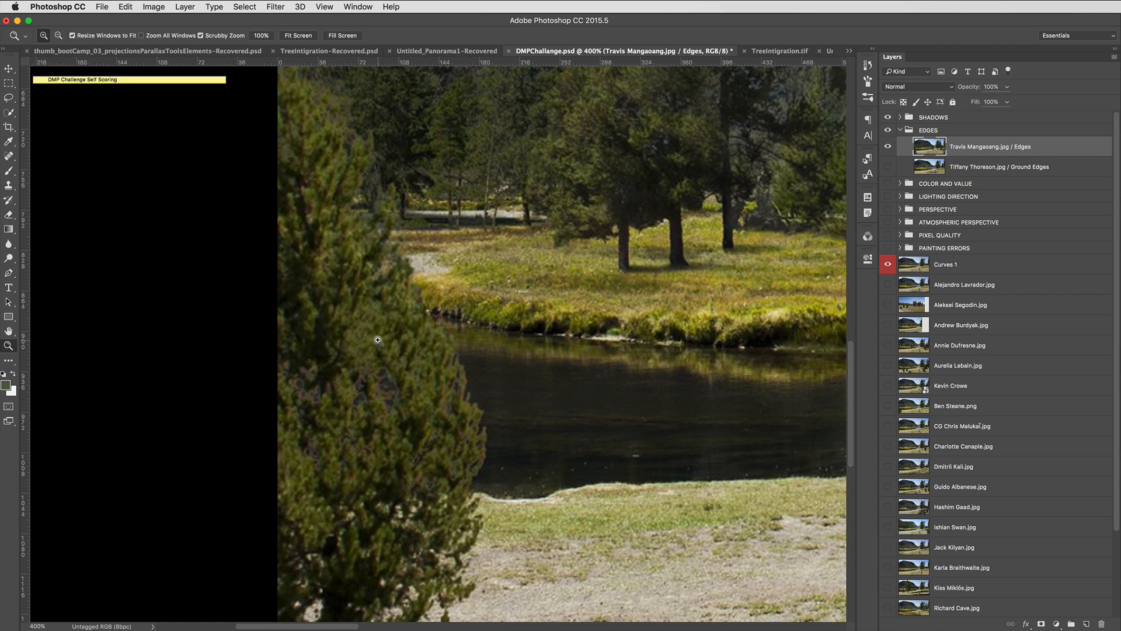
{"action": "left_click", "coordinate": [387, 386]}
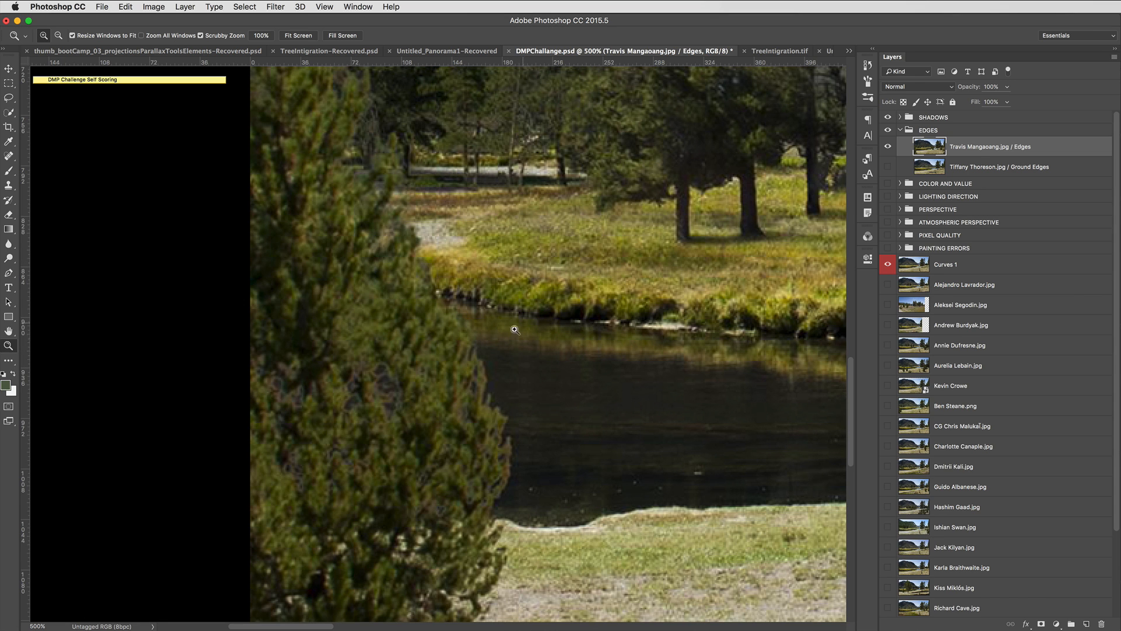
{"action": "left_click", "coordinate": [376, 379]}
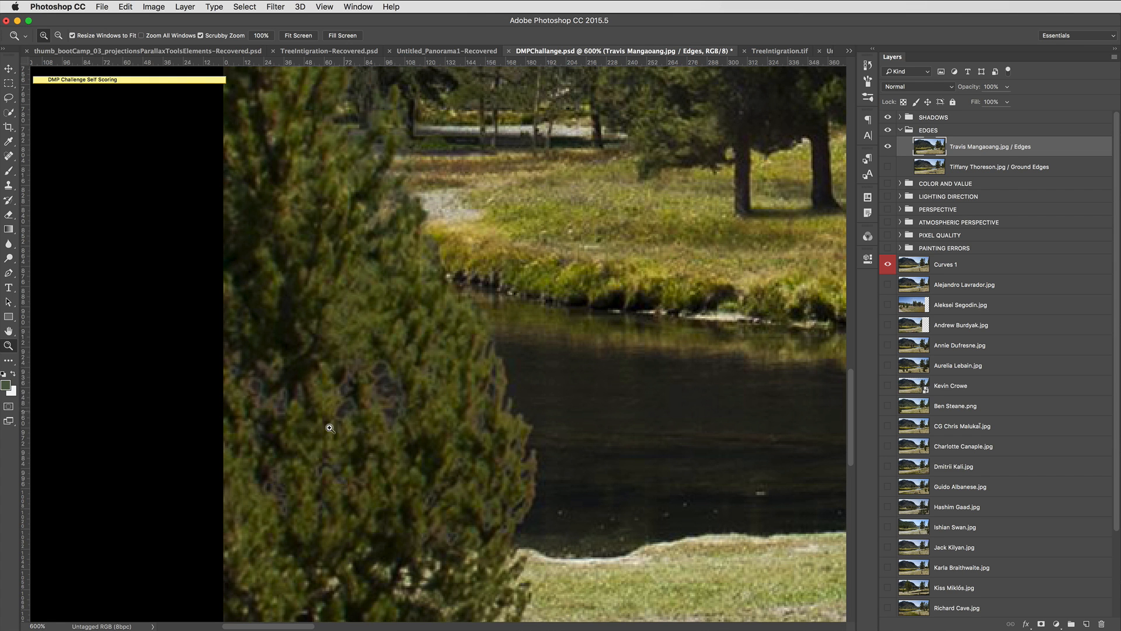
Examine the edges of the far-bank and hillside trees at 600%, and return to the full image at 100%.
{"action": "scroll", "coordinate": [541, 266], "scroll_direction": "up", "scroll_amount": 5}
{"action": "scroll", "coordinate": [542, 267], "scroll_direction": "right", "scroll_amount": 5}
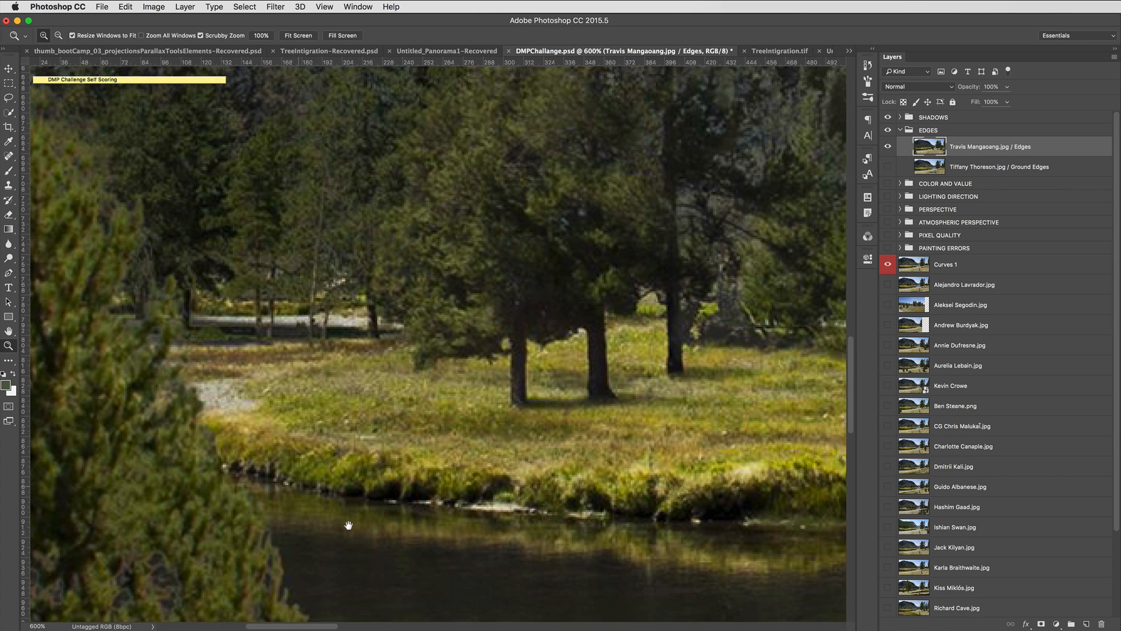
{"action": "scroll", "coordinate": [349, 525], "scroll_direction": "up", "scroll_amount": 10}
{"action": "scroll", "coordinate": [348, 524], "scroll_direction": "right", "scroll_amount": 5}
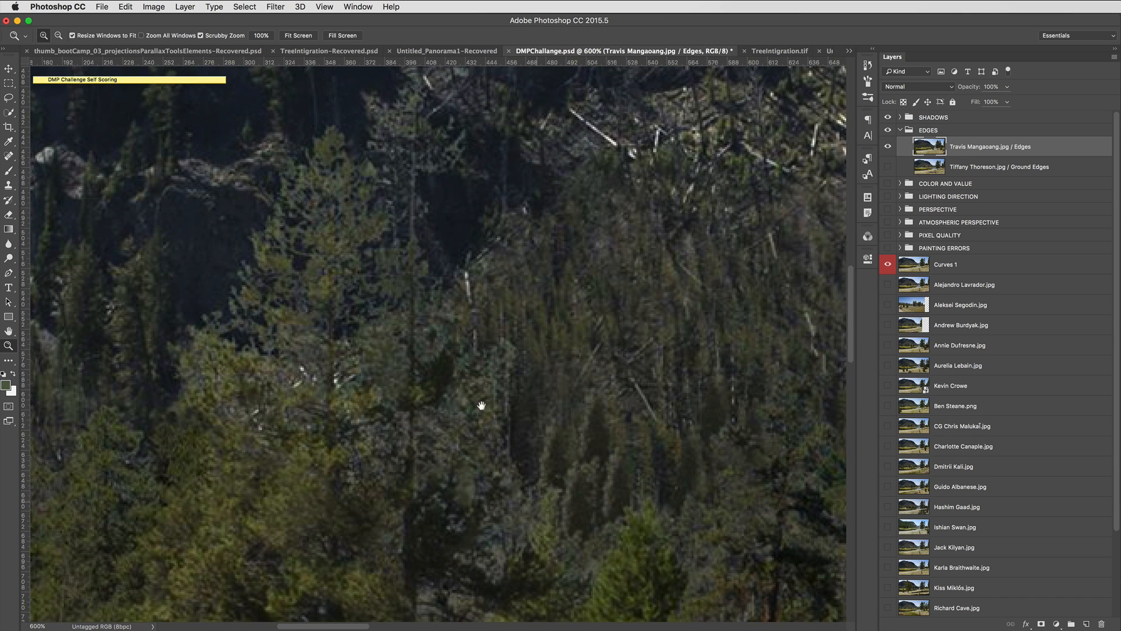
{"action": "scroll", "coordinate": [359, 304], "scroll_direction": "up", "scroll_amount": 2}
{"action": "scroll", "coordinate": [359, 304], "scroll_direction": "left", "scroll_amount": 2}
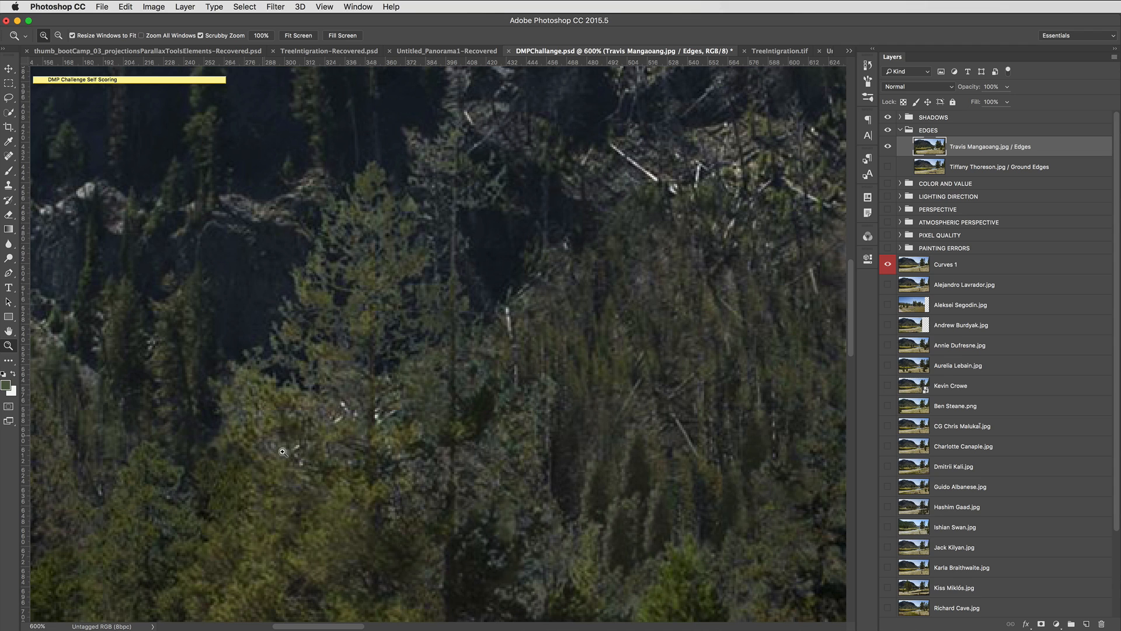
{"action": "scroll", "coordinate": [441, 451], "scroll_direction": "right", "scroll_amount": 10}
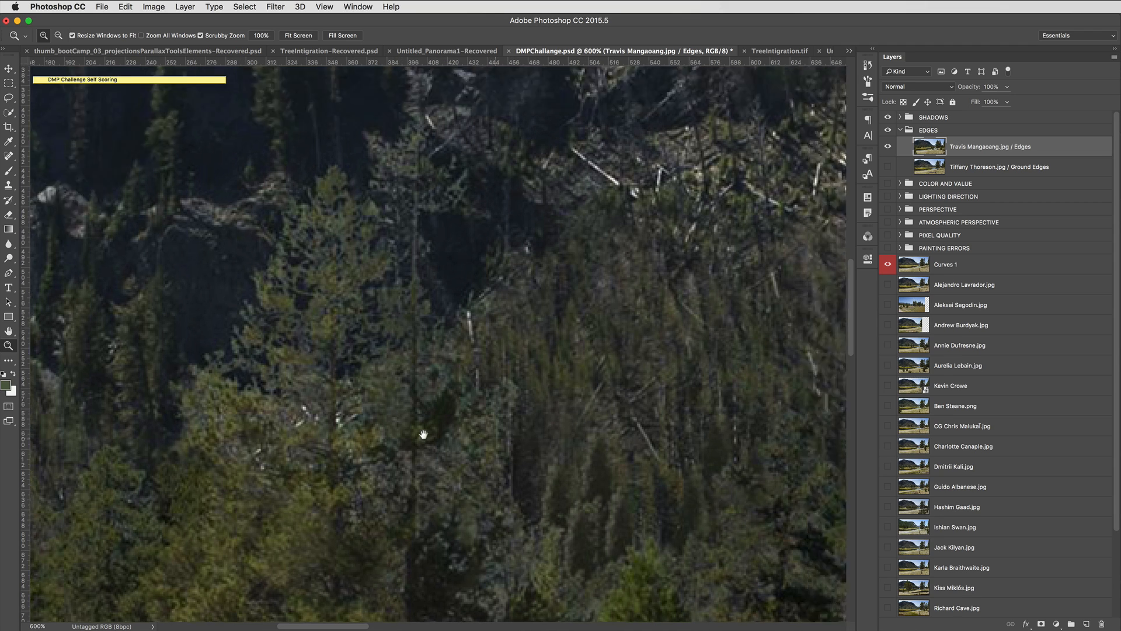
{"action": "scroll", "coordinate": [547, 455], "scroll_direction": "right", "scroll_amount": 3}
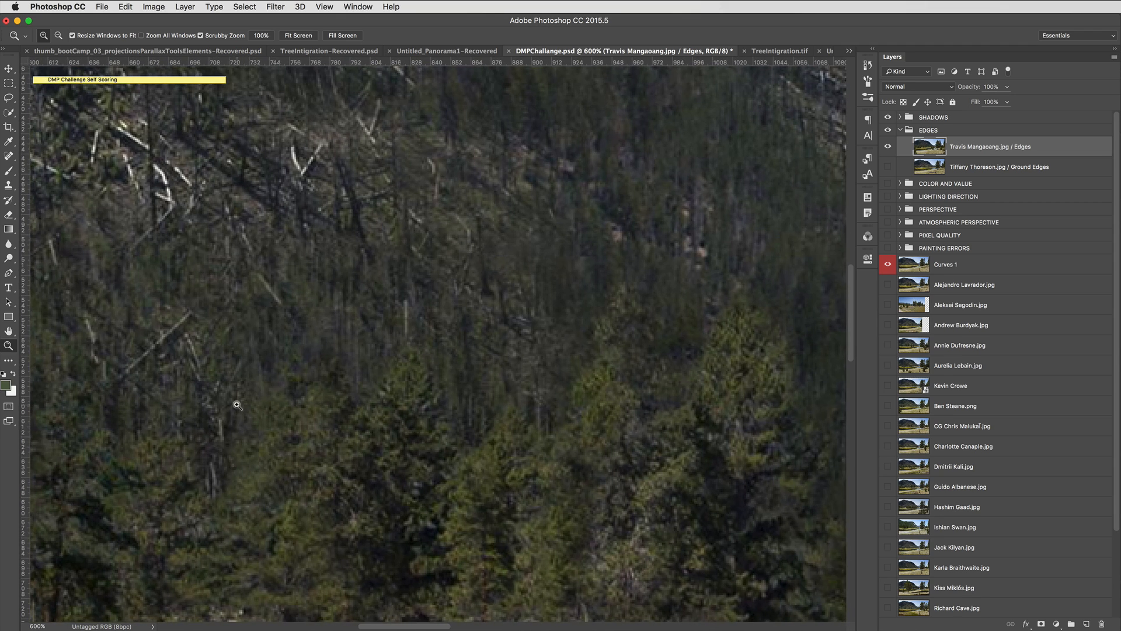
{"action": "key", "text": "super+minus"}
{"action": "key", "text": "super+minus"}
{"action": "key", "text": "super+minus"}
{"action": "key", "text": "super+minus"}
{"action": "key", "text": "super+minus"}
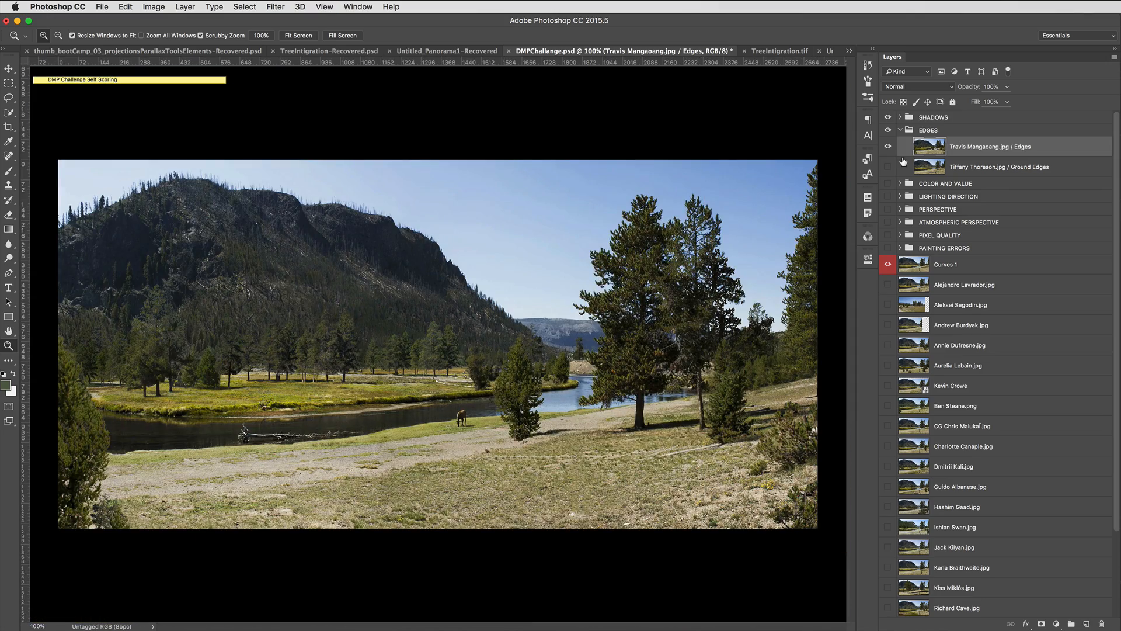
Copy a rectangular area around the top of the tall tree against the sky and paste it as a new layer.
{"action": "key", "text": "super+plus"}
{"action": "key", "text": "super+plus"}
{"action": "scroll", "coordinate": [629, 280], "scroll_direction": "right", "scroll_amount": 8}
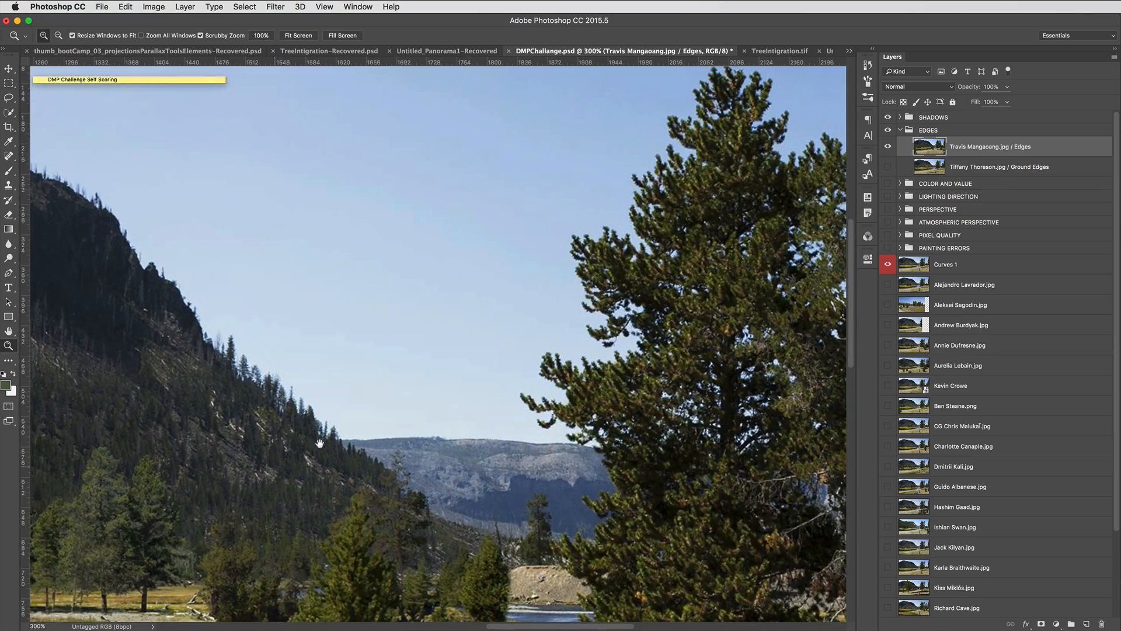
{"action": "scroll", "coordinate": [561, 241], "scroll_direction": "up", "scroll_amount": 5}
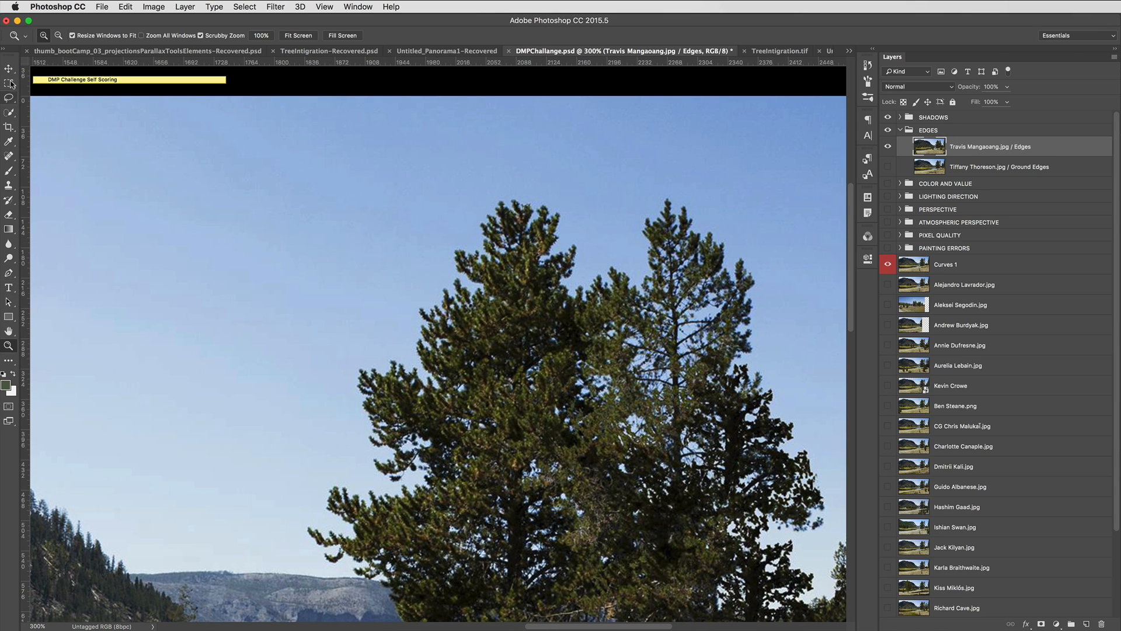
{"action": "key", "text": "m"}
{"action": "left_click_drag", "start_coordinate": [374, 162], "coordinate": [626, 386]}
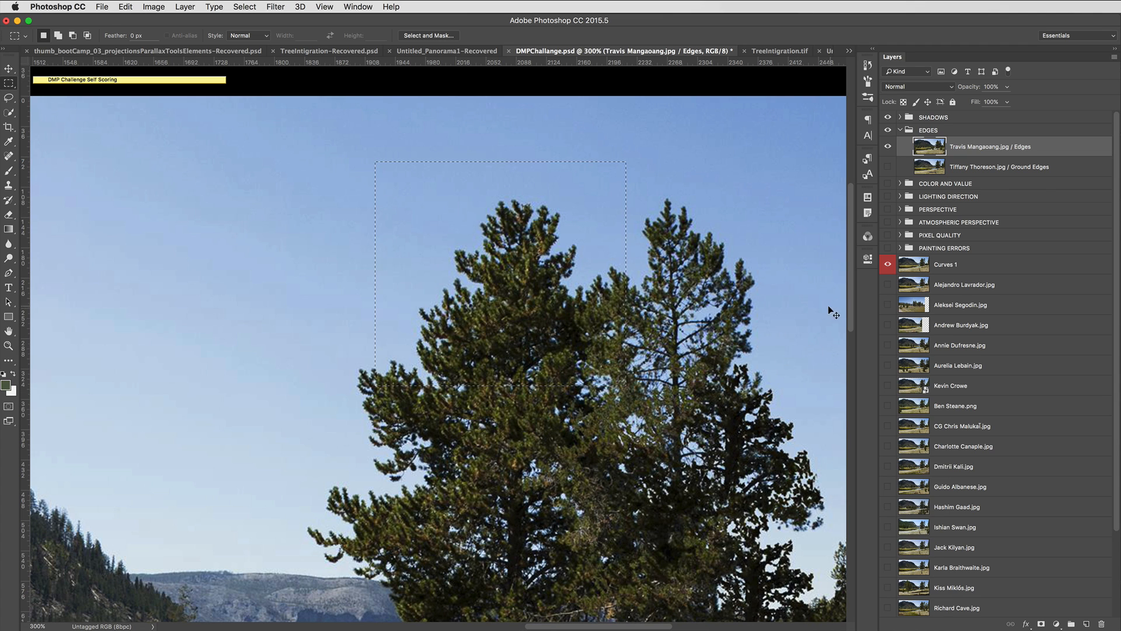
{"action": "key", "text": "super+c"}
{"action": "key", "text": "super+v"}
Move the pasted treetop piece onto the open sky between the mountain and the tall trees.
{"action": "left_click", "coordinate": [9, 68]}
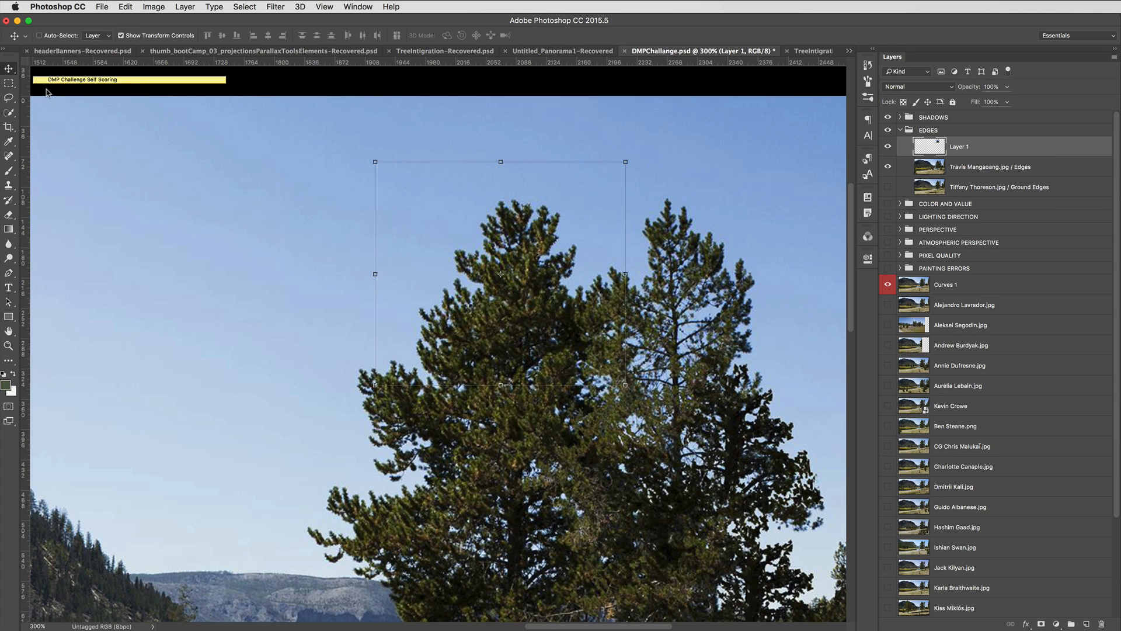
{"action": "left_click_drag", "start_coordinate": [512, 285], "coordinate": [216, 269]}
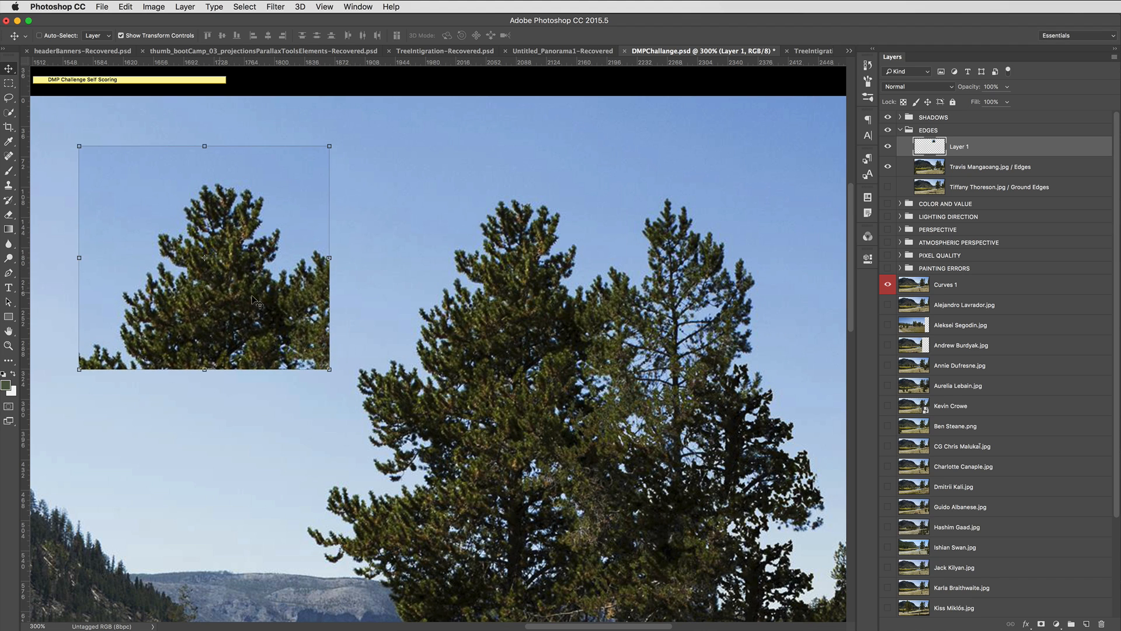
{"action": "left_click_drag", "start_coordinate": [264, 305], "coordinate": [540, 260]}
{"action": "key", "text": "super+minus"}
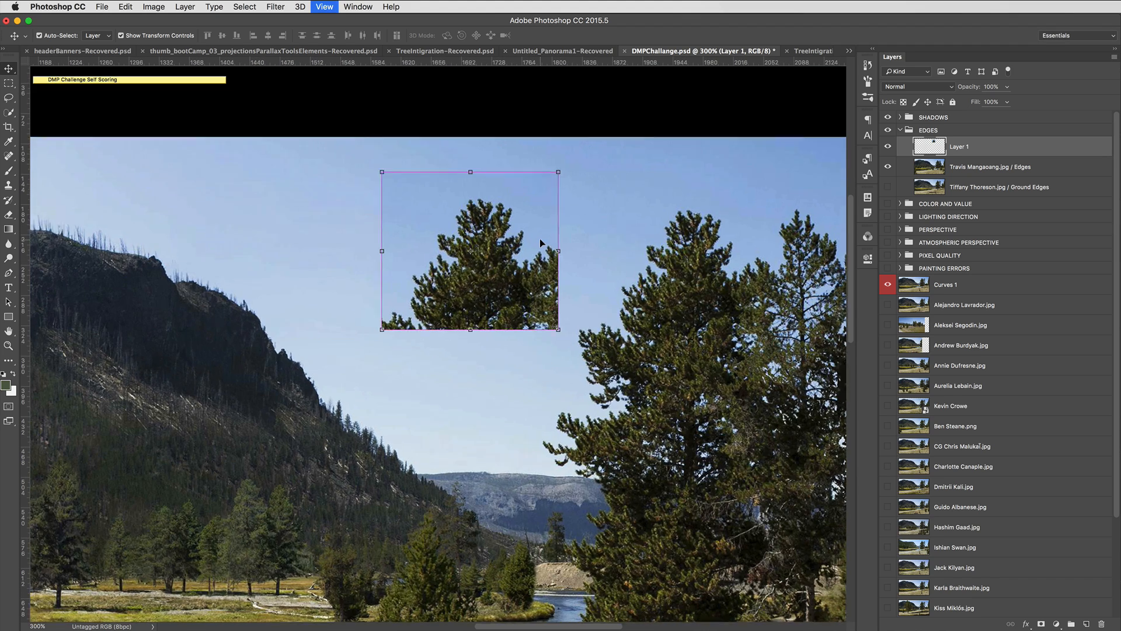
{"action": "scroll", "coordinate": [374, 412], "scroll_direction": "left", "scroll_amount": 5}
{"action": "scroll", "coordinate": [373, 412], "scroll_direction": "down", "scroll_amount": 2}
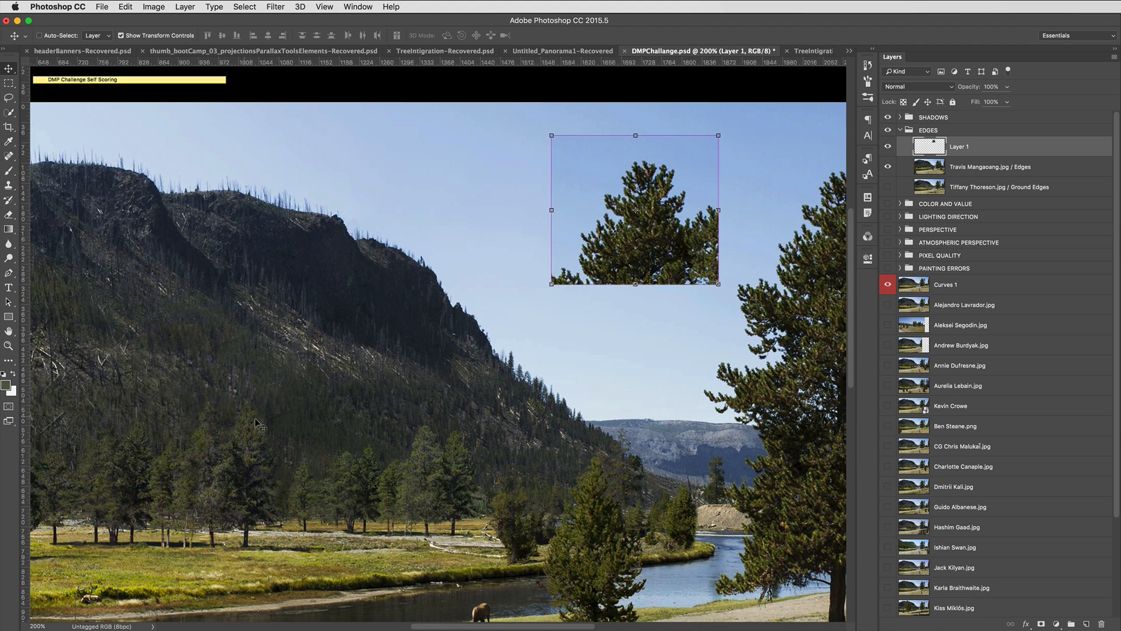
{"action": "left_click_drag", "start_coordinate": [646, 262], "coordinate": [611, 304]}
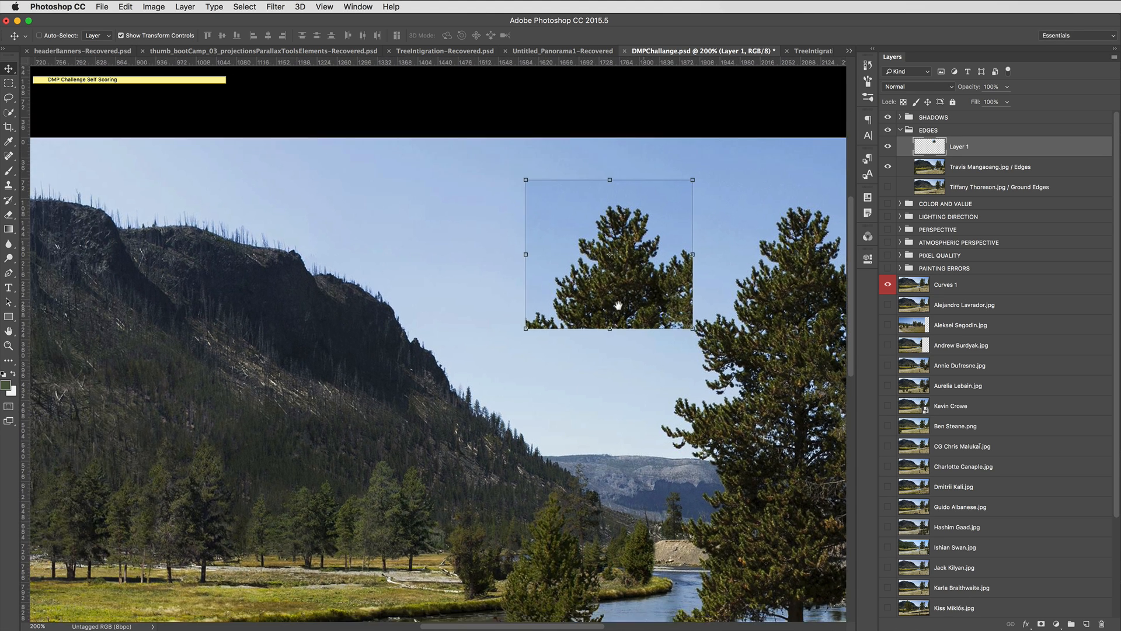
{"action": "left_click_drag", "start_coordinate": [287, 325], "coordinate": [405, 293]}
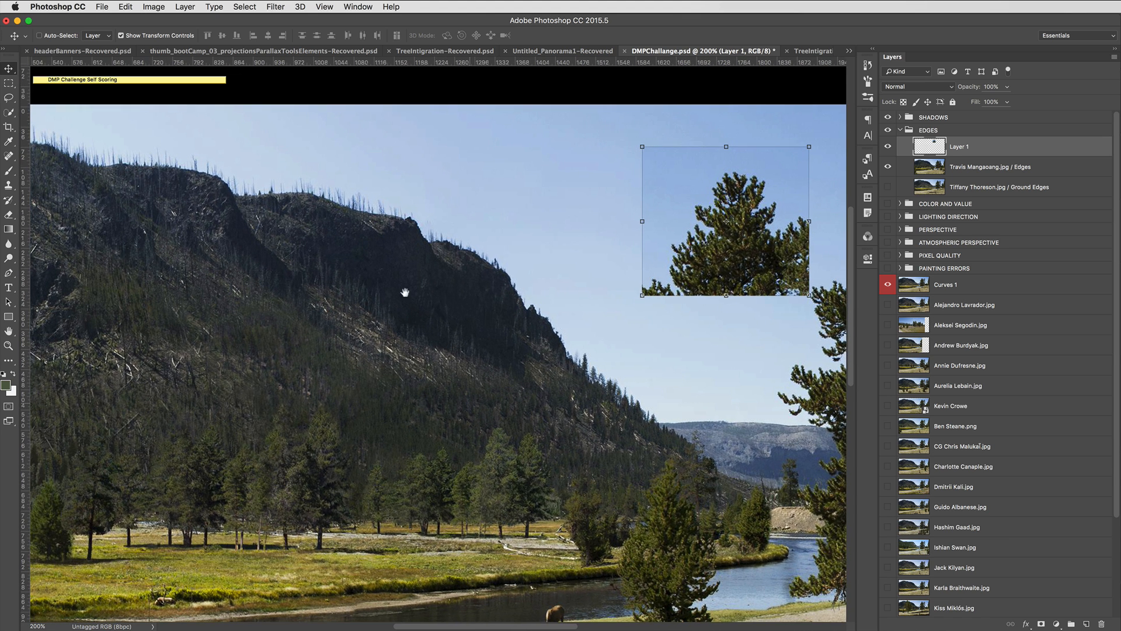
{"action": "scroll", "coordinate": [379, 441], "scroll_direction": "right", "scroll_amount": 5}
{"action": "scroll", "coordinate": [380, 441], "scroll_direction": "up", "scroll_amount": 2}
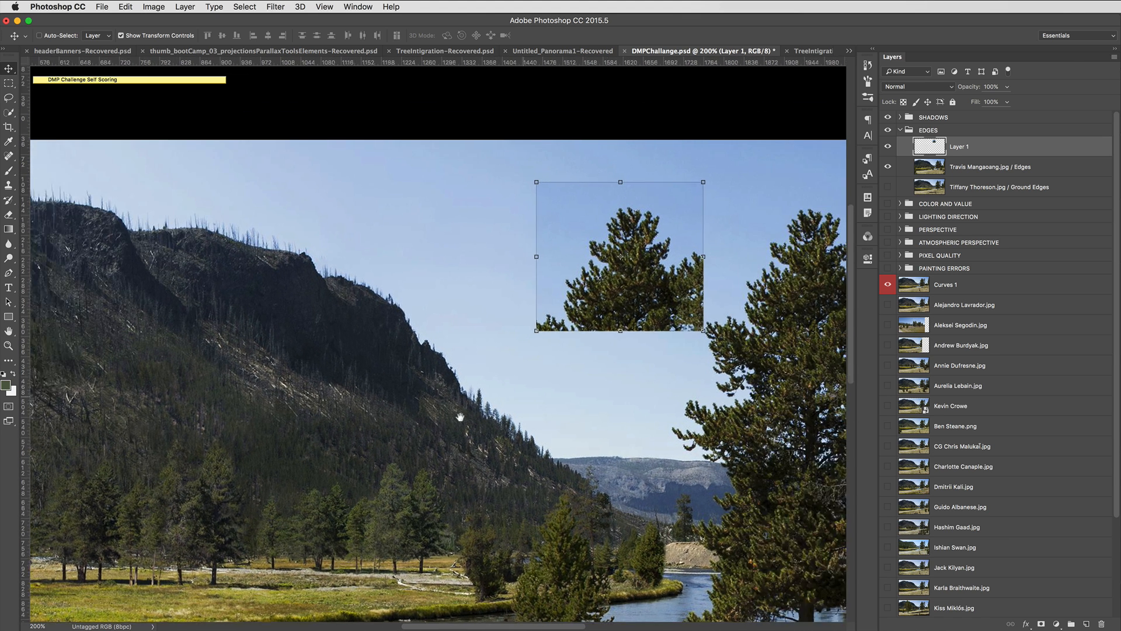
Add a black (#000000) solid color fill layer between the pasted treetop and the first EDGES submission.
{"action": "left_click", "coordinate": [941, 167]}
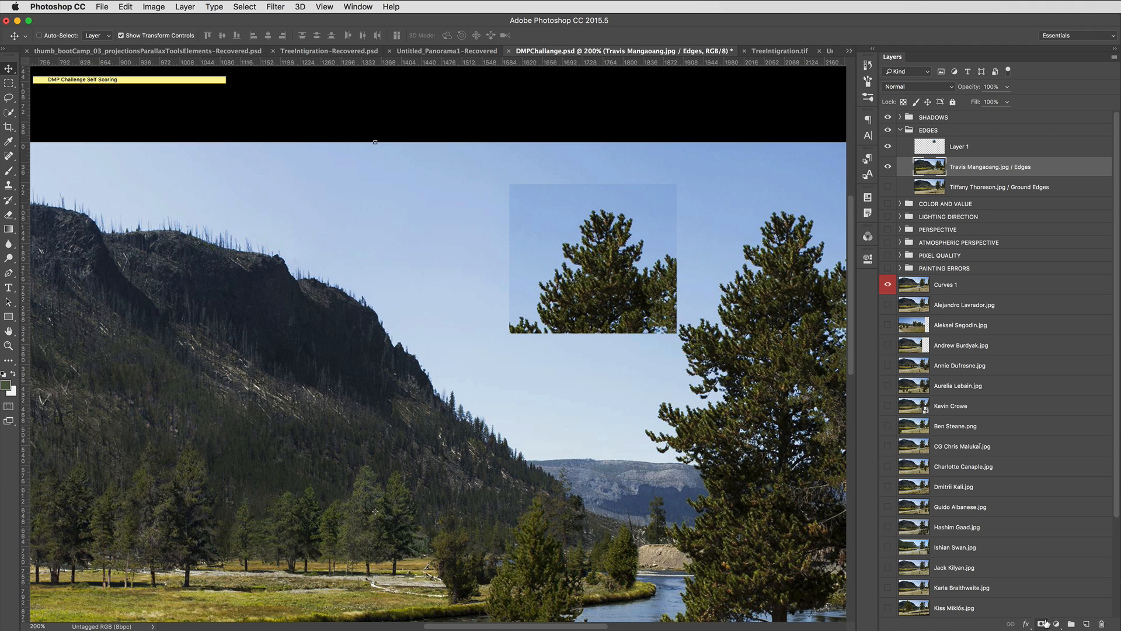
{"action": "left_click", "coordinate": [1074, 630]}
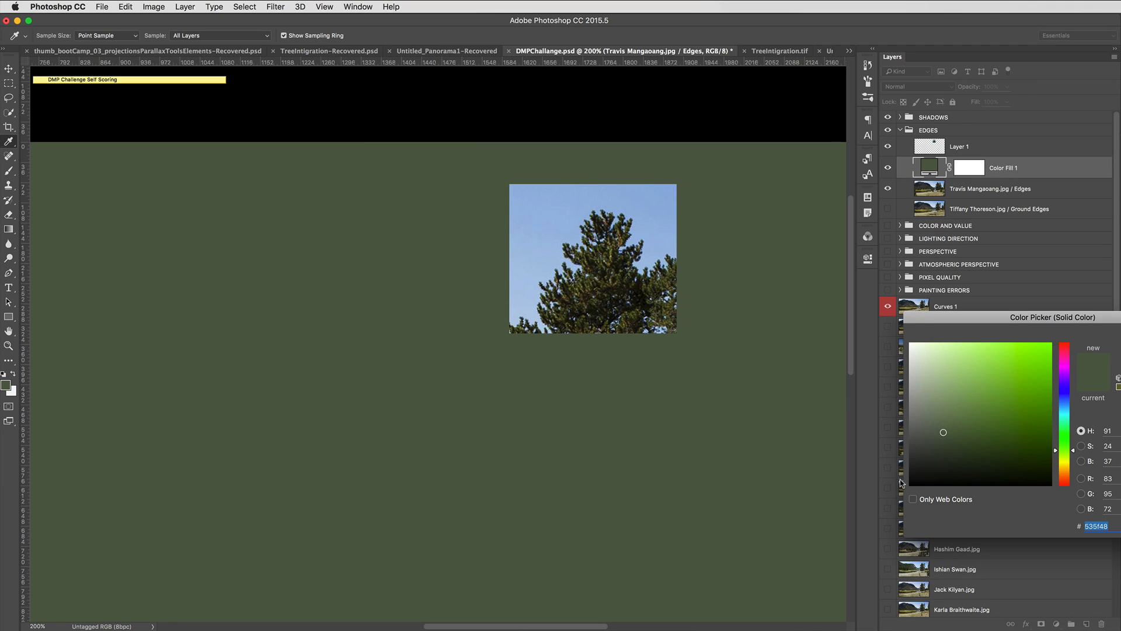
{"action": "left_click", "coordinate": [943, 463]}
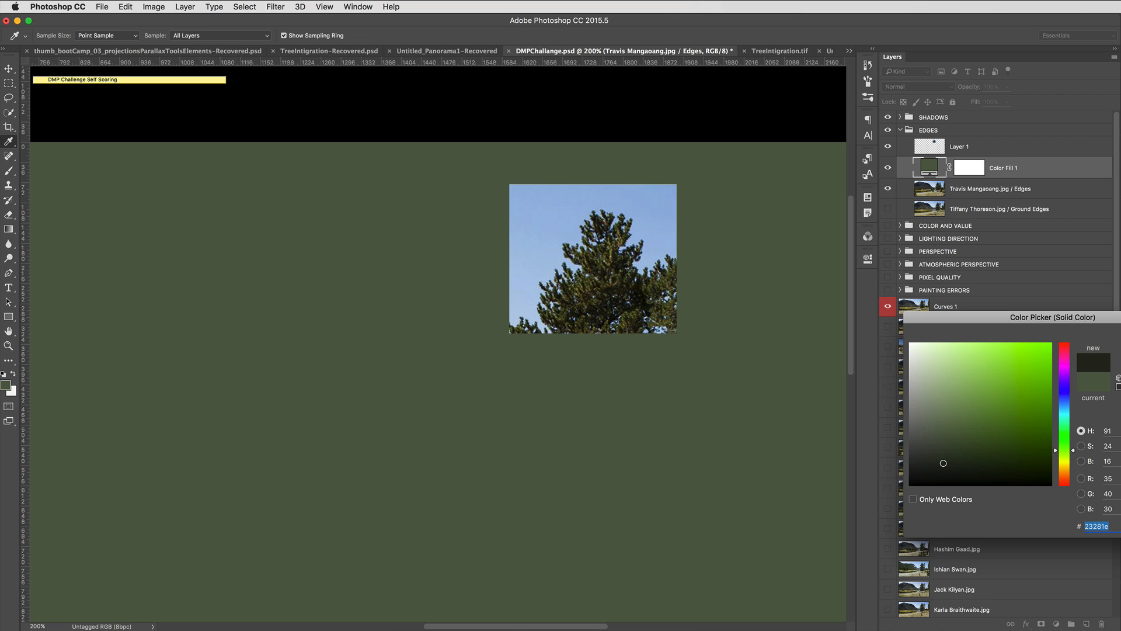
{"action": "left_click", "coordinate": [1092, 381]}
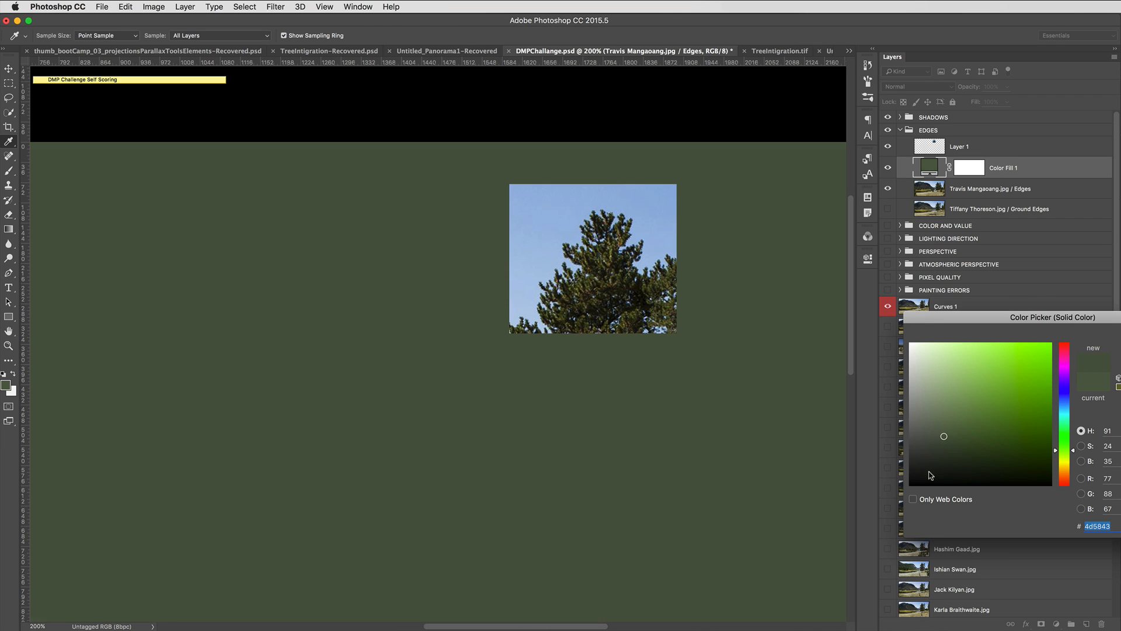
{"action": "key", "text": "Return"}
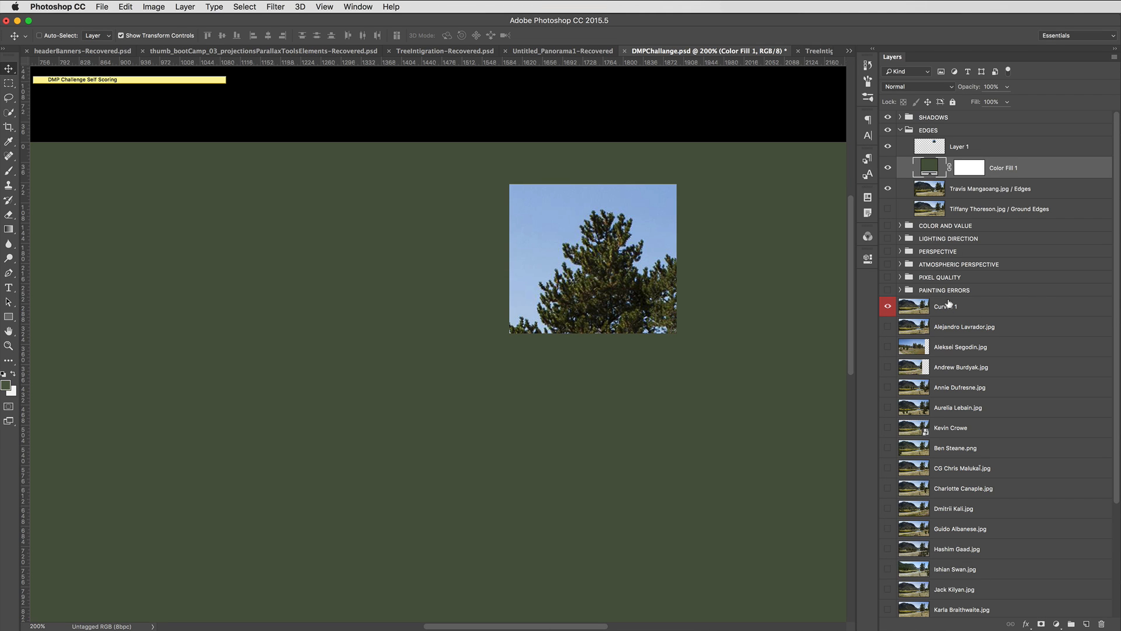
{"action": "double_click", "coordinate": [925, 169]}
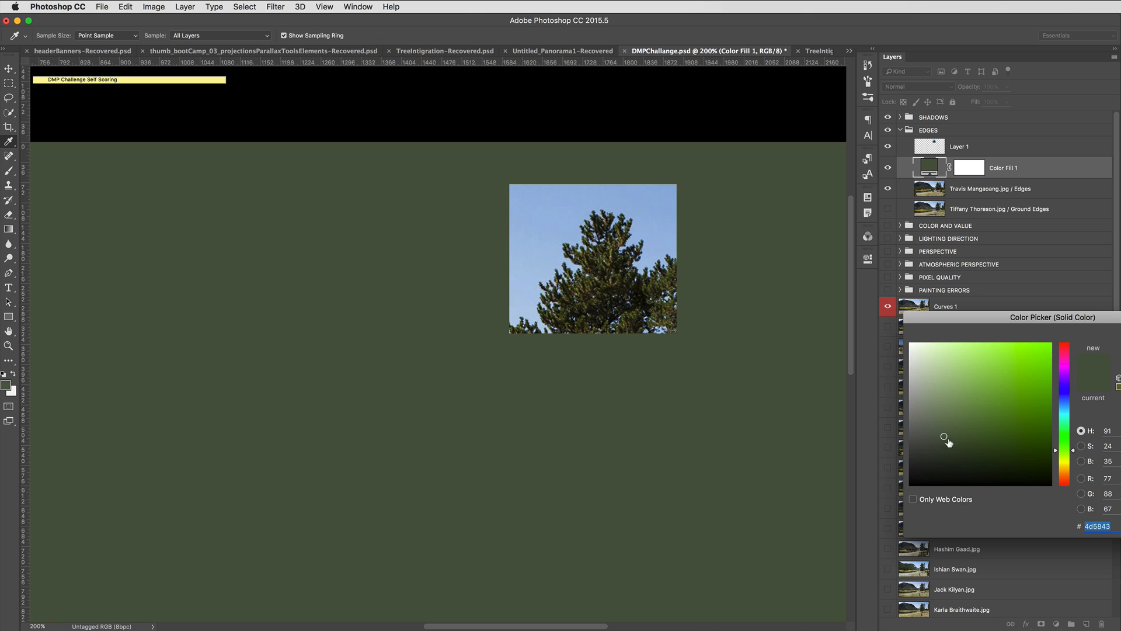
{"action": "left_click_drag", "start_coordinate": [946, 439], "coordinate": [909, 484]}
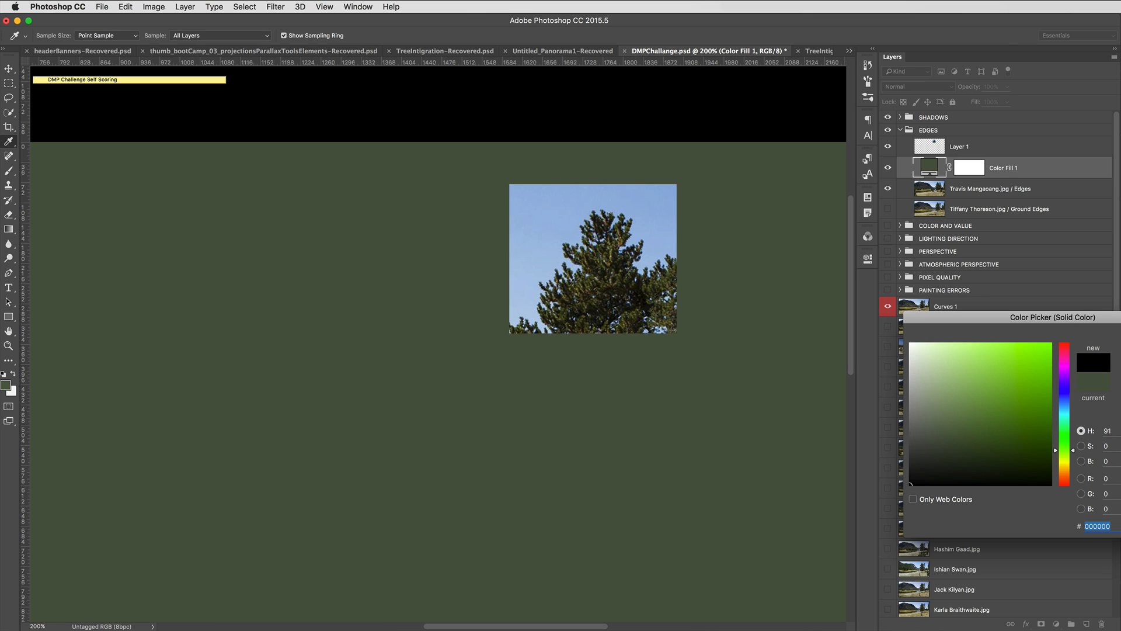
{"action": "key", "text": "Return"}
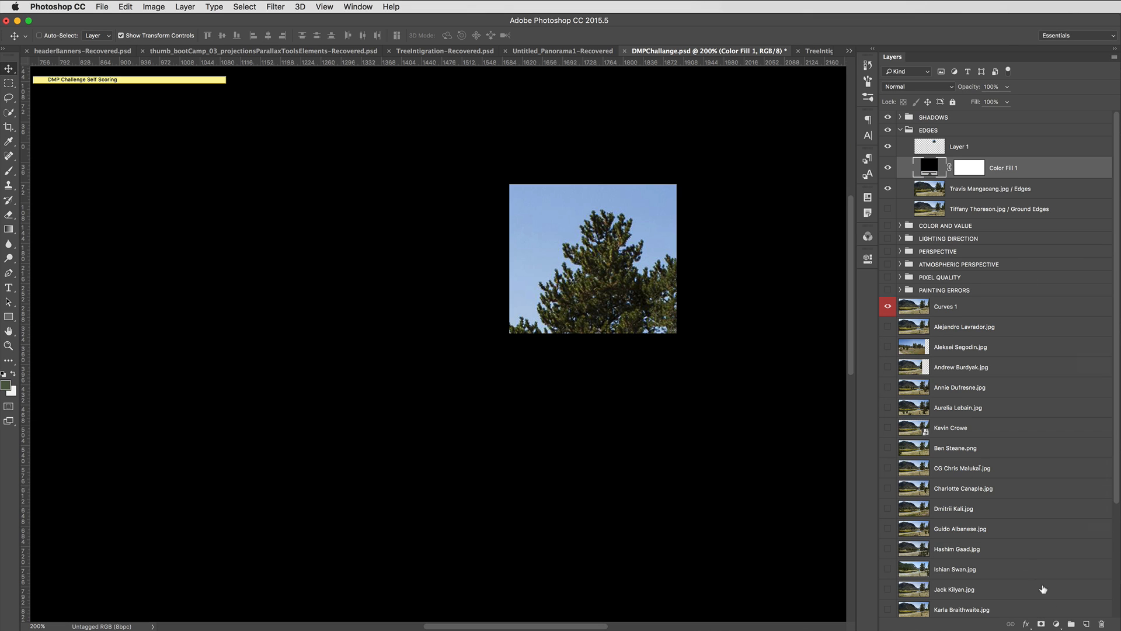
Isolate the Blue channel and duplicate it.
{"action": "left_click", "coordinate": [868, 236]}
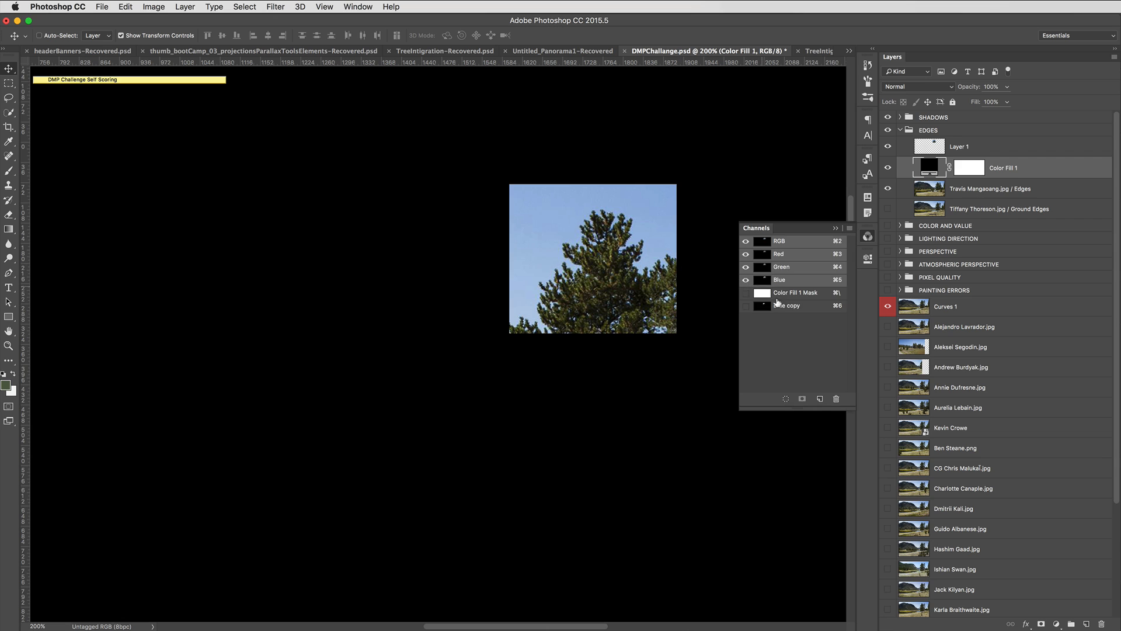
{"action": "left_click", "coordinate": [767, 282]}
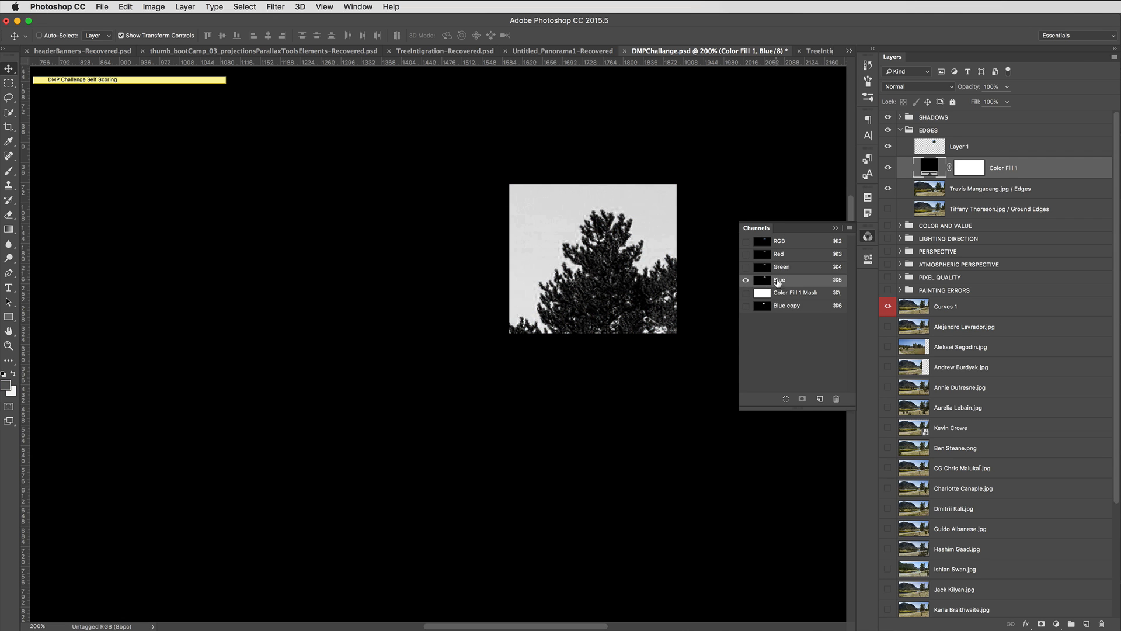
{"action": "left_click_drag", "start_coordinate": [777, 283], "coordinate": [820, 398]}
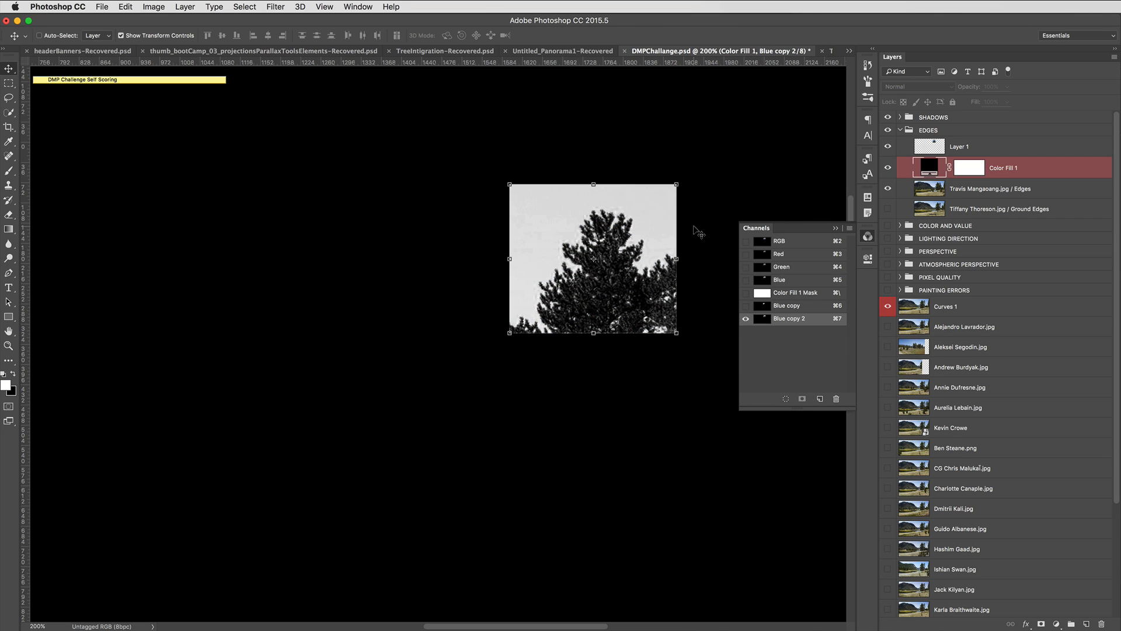
Apply Curves to the duplicated blue channel, raising the black point to input 93 and pulling in the white point until the sky turns pure white.
{"action": "key", "text": "super+m"}
{"action": "left_click_drag", "start_coordinate": [801, 338], "coordinate": [845, 382]}
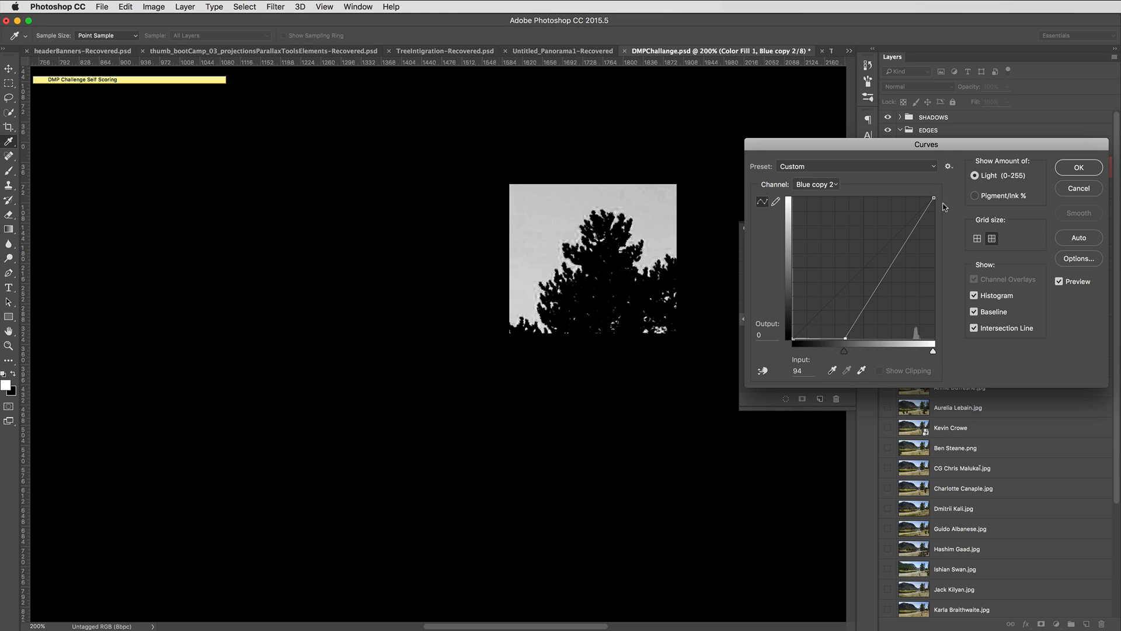
{"action": "left_click_drag", "start_coordinate": [934, 198], "coordinate": [912, 185]}
{"action": "left_click_drag", "start_coordinate": [845, 338], "coordinate": [844, 338]}
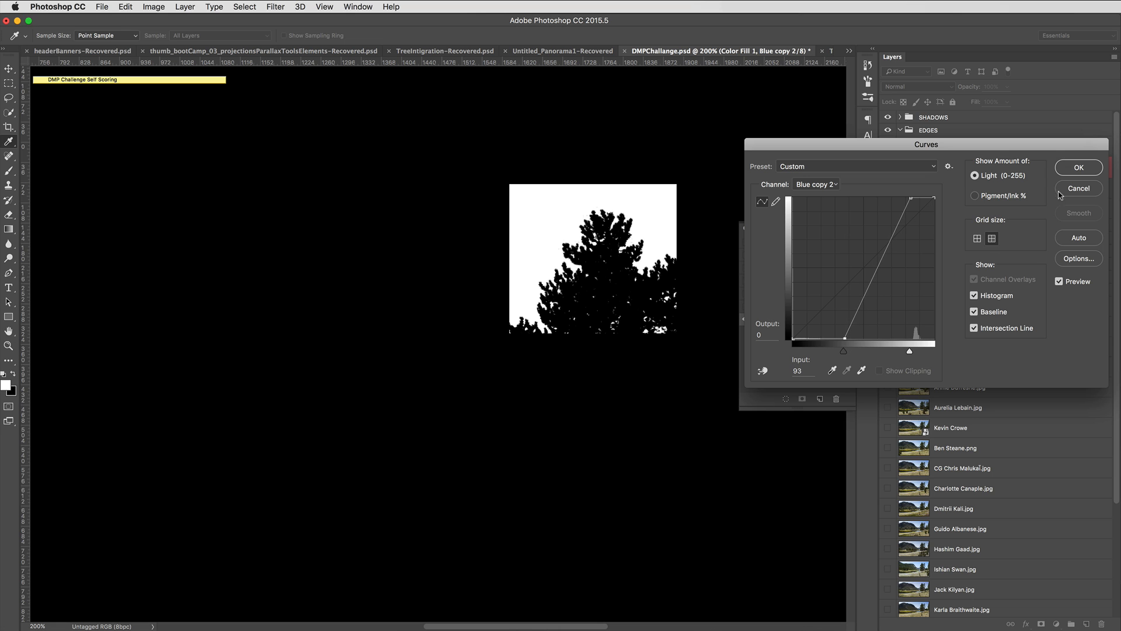
{"action": "left_click", "coordinate": [1078, 168]}
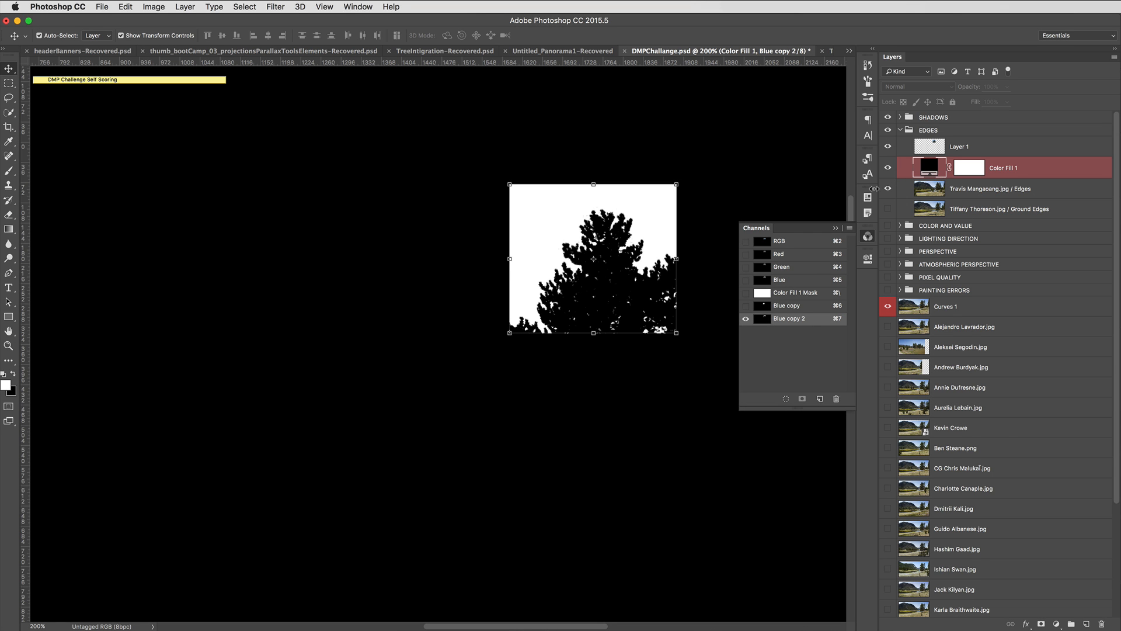
Load the high-contrast blue channel as a selection, hide the black fill layer, and add the selection as an inverted mask on the pasted treetop layer.
{"action": "left_click", "coordinate": [761, 319], "text": "super"}
{"action": "left_click", "coordinate": [849, 240]}
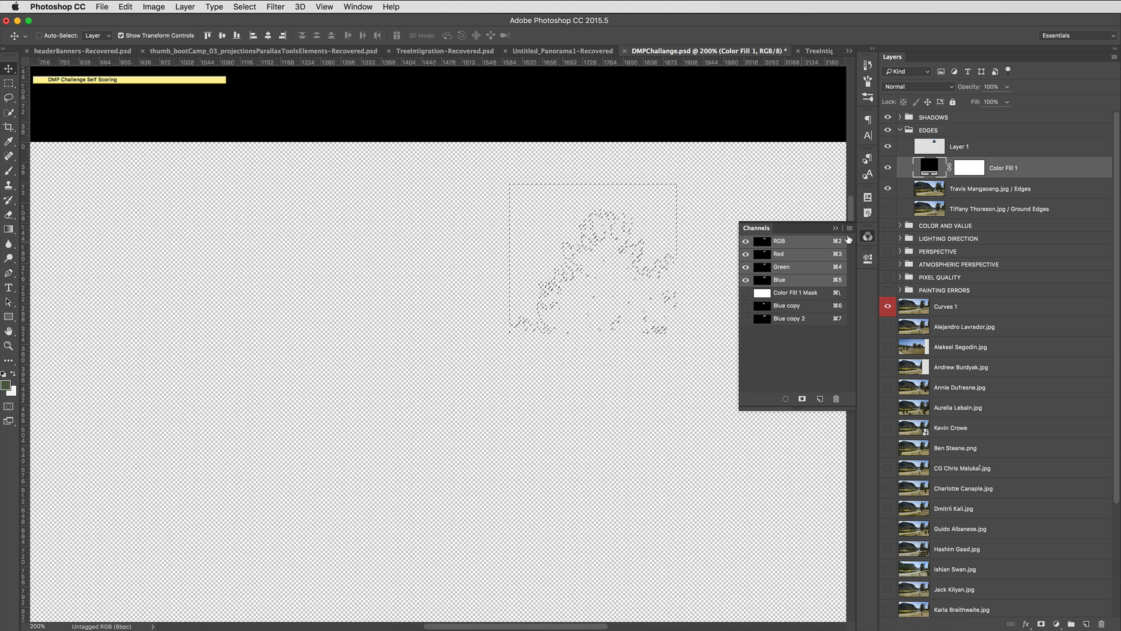
{"action": "left_click", "coordinate": [888, 168]}
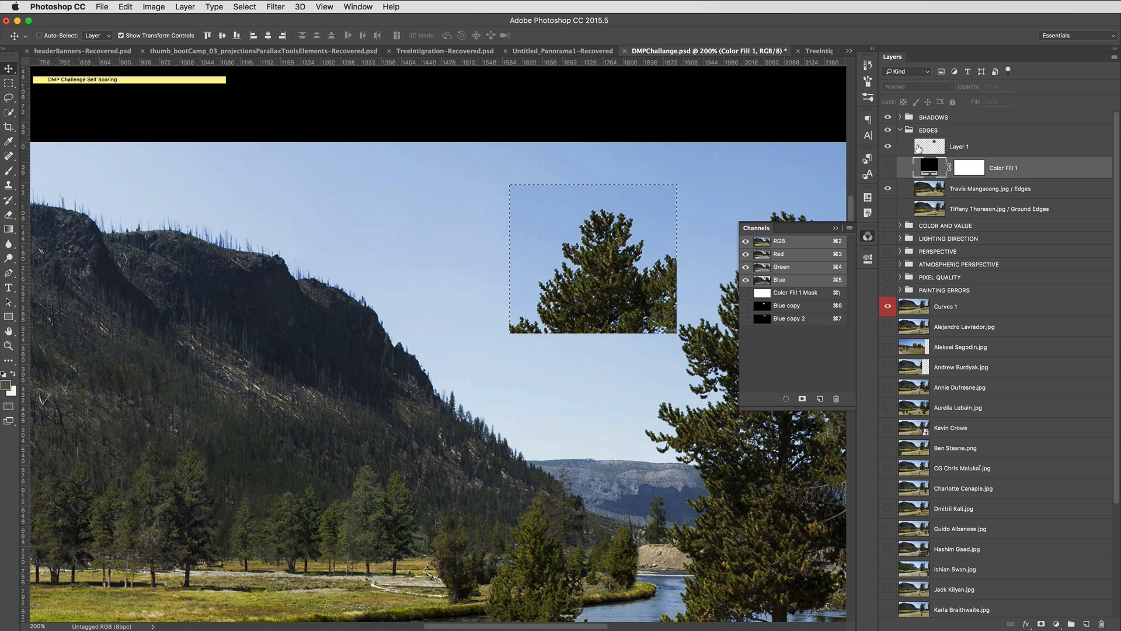
{"action": "left_click", "coordinate": [918, 147]}
{"action": "left_click", "coordinate": [1041, 624]}
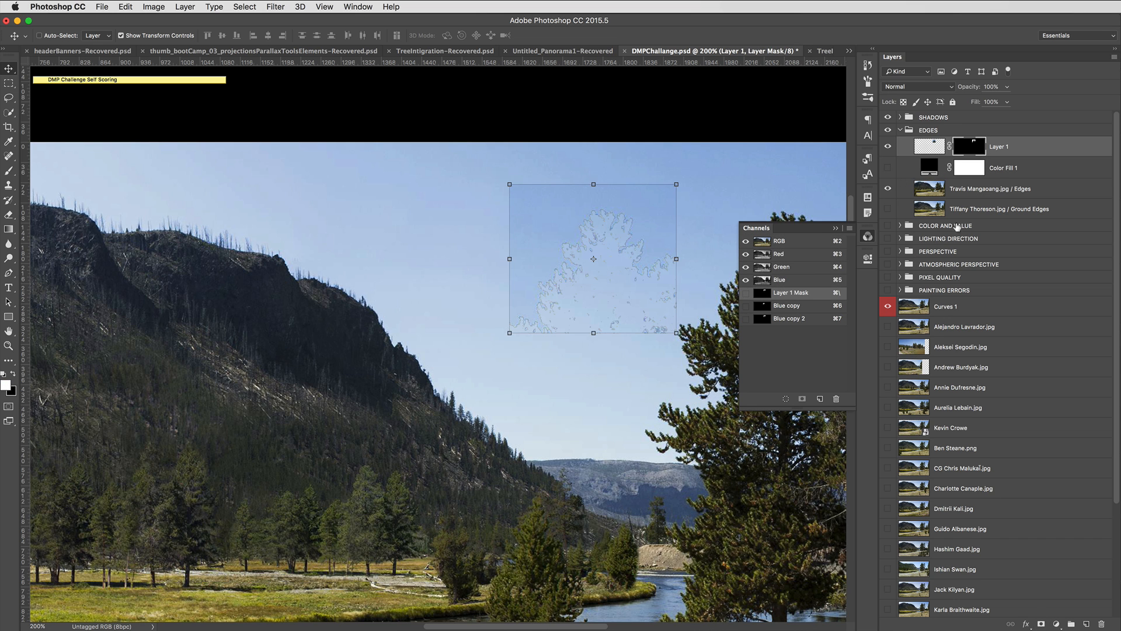
{"action": "key", "text": "super+i"}
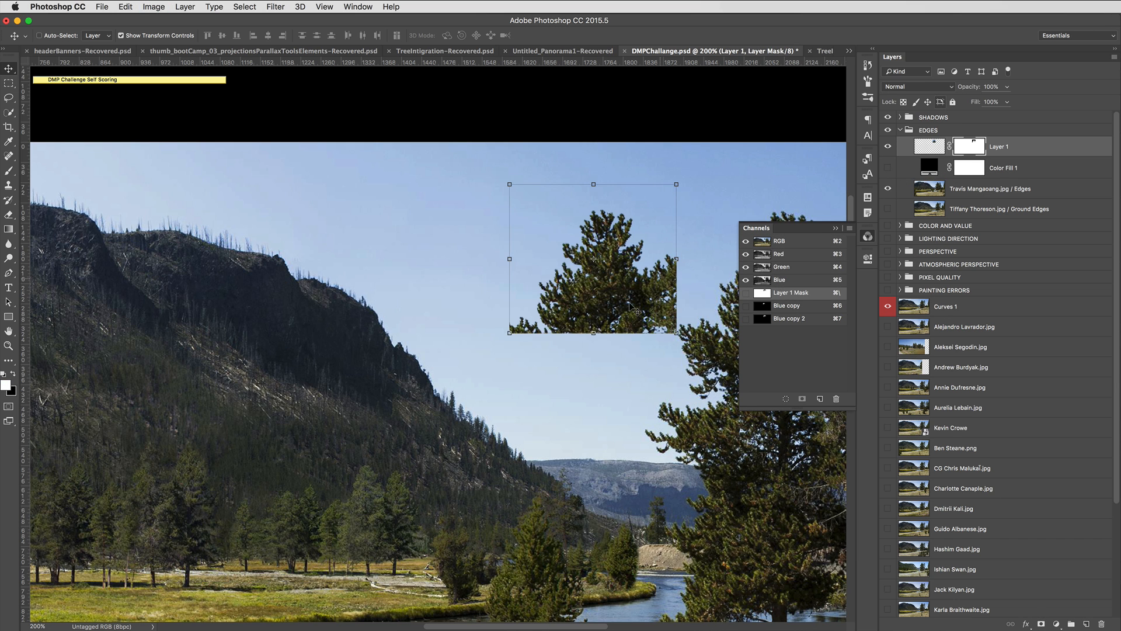
Move the masked treetop from the sky onto the dark mountainside and inspect its edges up close.
{"action": "left_click_drag", "start_coordinate": [629, 303], "coordinate": [616, 342]}
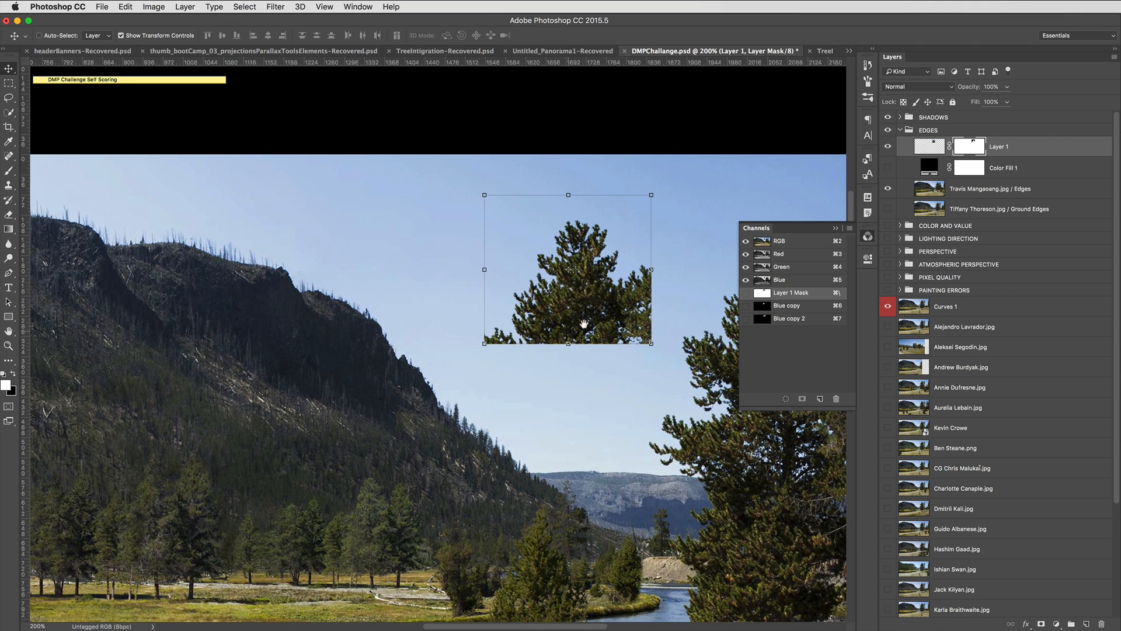
{"action": "left_click_drag", "start_coordinate": [584, 310], "coordinate": [432, 425]}
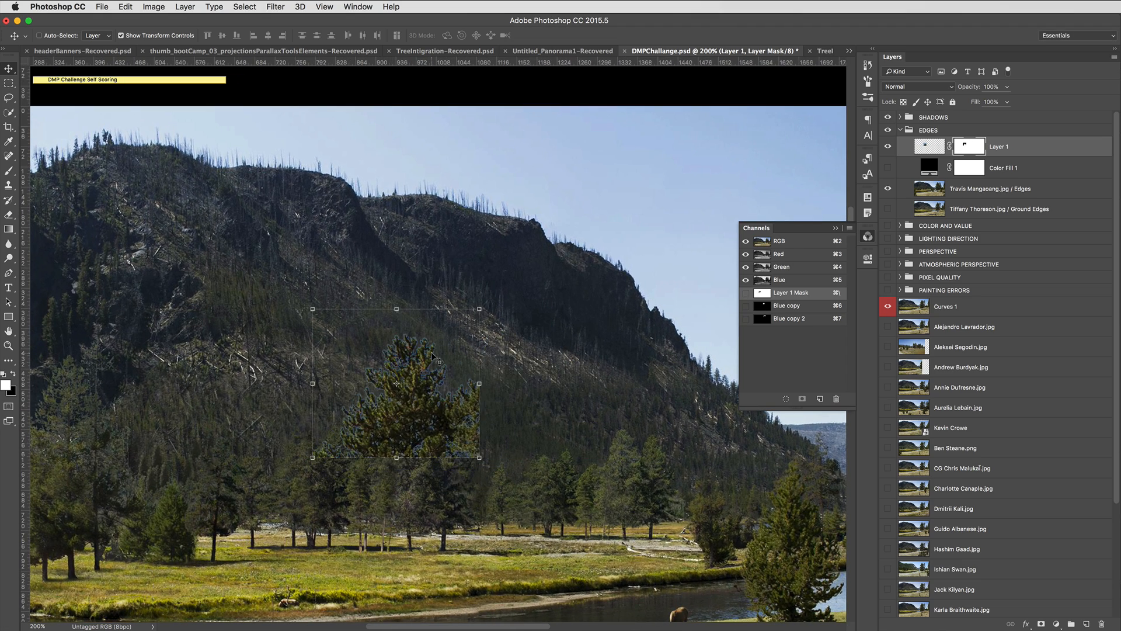
{"action": "key", "text": "super+equal"}
{"action": "key", "text": "super+equal"}
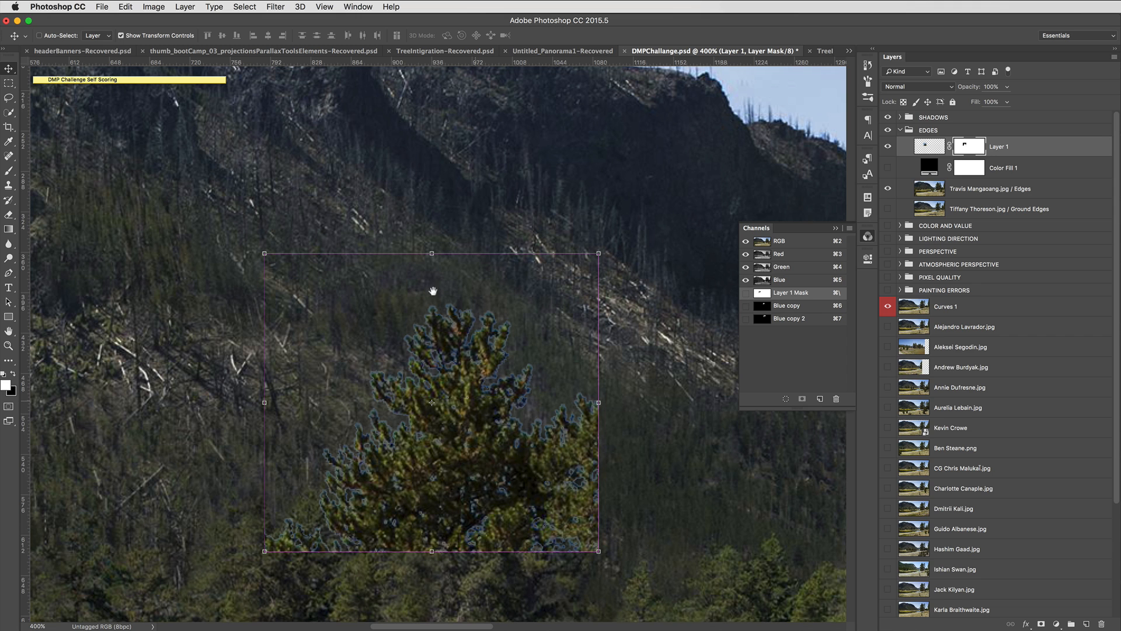
{"action": "left_click_drag", "start_coordinate": [494, 439], "coordinate": [453, 441]}
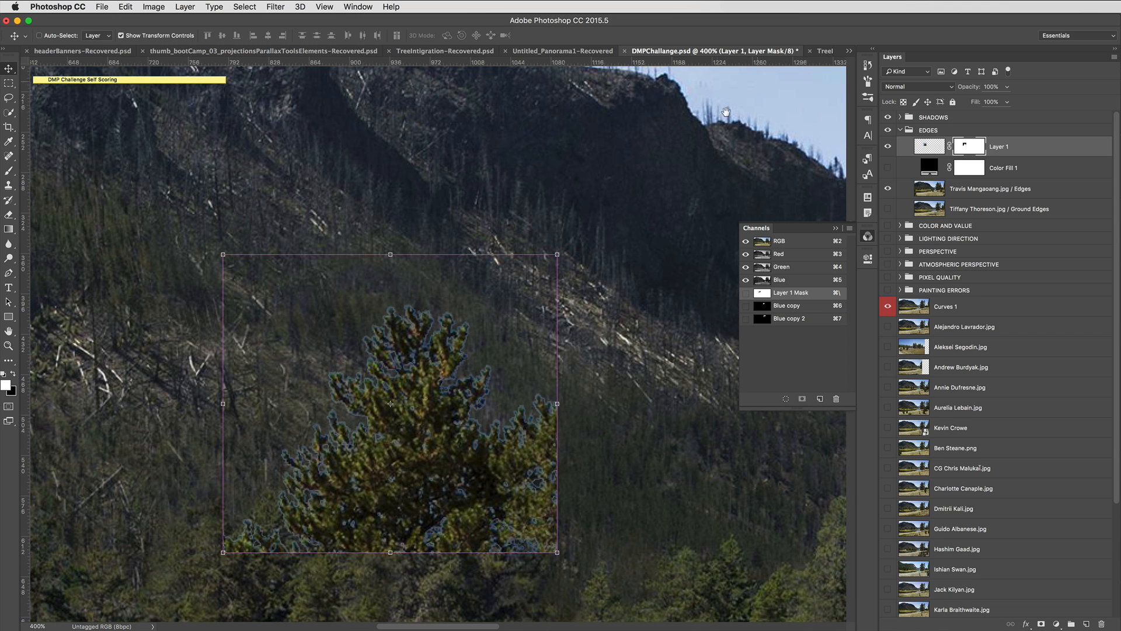
Reposition the treetop farther along the mountainside, just above the distant row of trees.
{"action": "key", "text": "super+minus"}
{"action": "key", "text": "super+minus"}
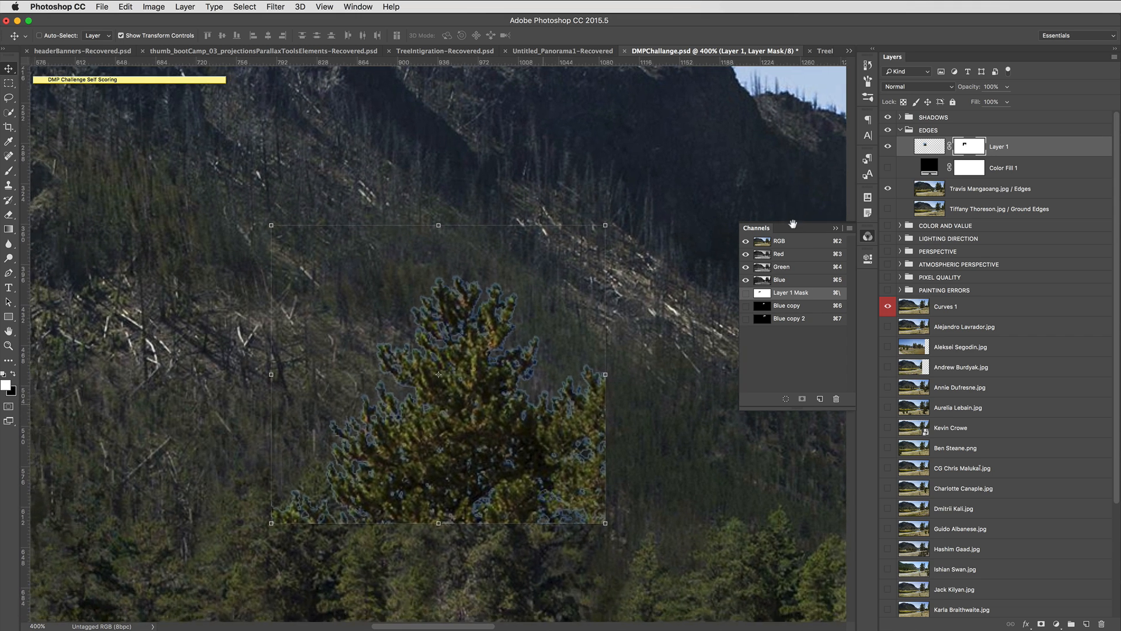
{"action": "scroll", "coordinate": [405, 465], "scroll_direction": "left", "scroll_amount": 3}
{"action": "scroll", "coordinate": [405, 466], "scroll_direction": "down", "scroll_amount": 2}
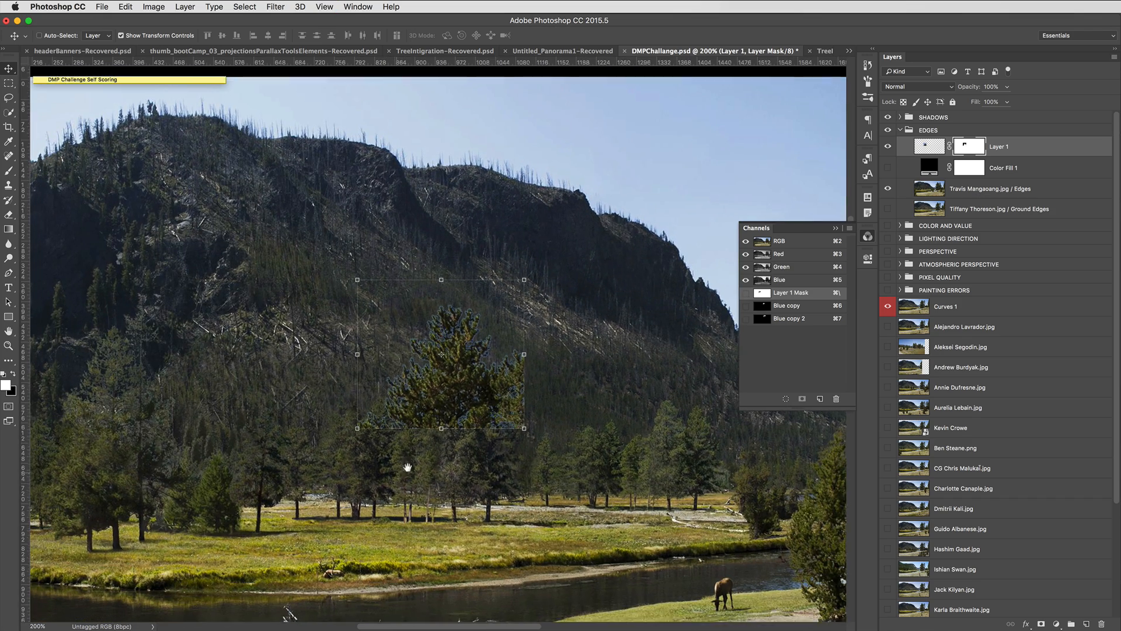
{"action": "left_click_drag", "start_coordinate": [514, 368], "coordinate": [510, 408]}
{"action": "left_click_drag", "start_coordinate": [575, 395], "coordinate": [333, 438]}
{"action": "scroll", "coordinate": [333, 439], "scroll_direction": "right", "scroll_amount": 5}
{"action": "scroll", "coordinate": [333, 439], "scroll_direction": "down", "scroll_amount": 1}
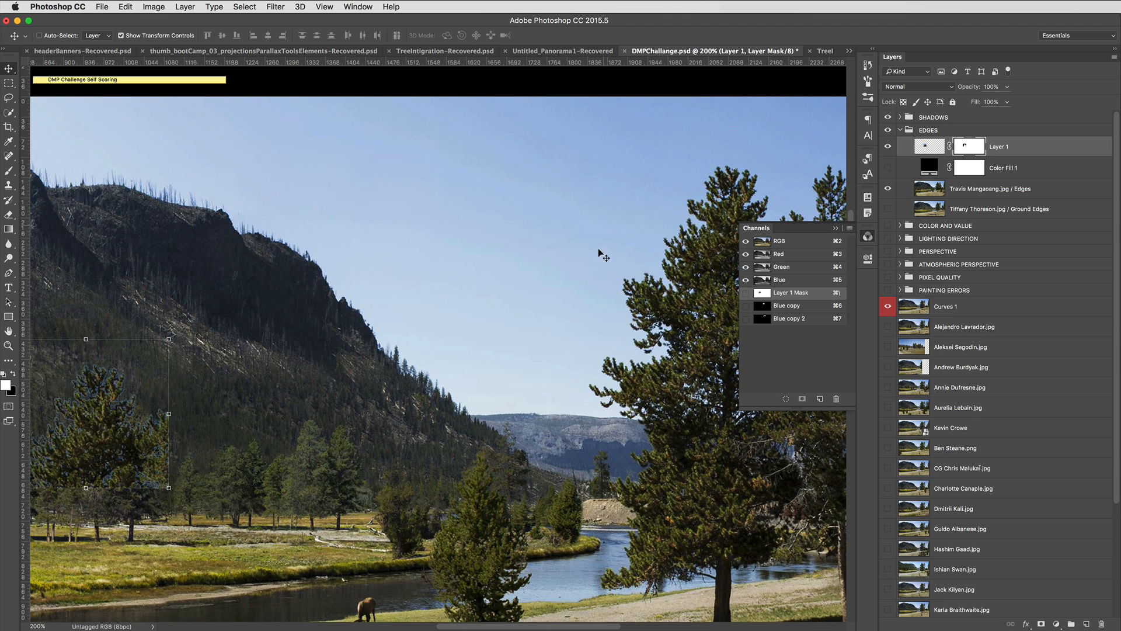
{"action": "left_click_drag", "start_coordinate": [122, 450], "coordinate": [500, 333]}
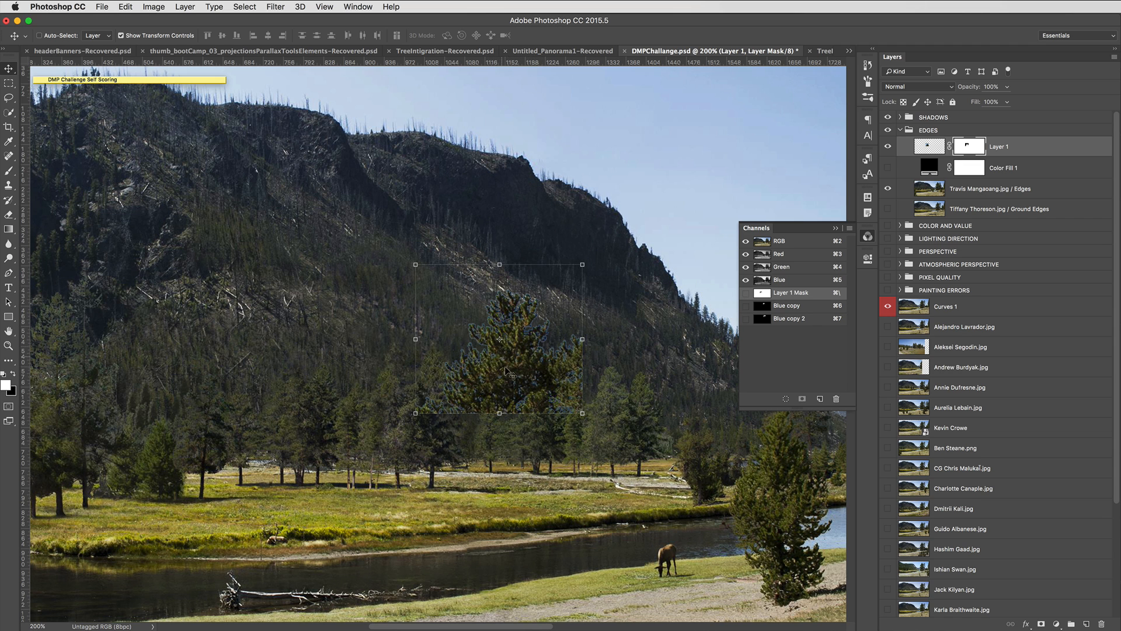
Examine the treetop's edges against the mountainside and compare them with the edges of the surrounding trees.
{"action": "key", "text": "super+plus"}
{"action": "key", "text": "super+plus"}
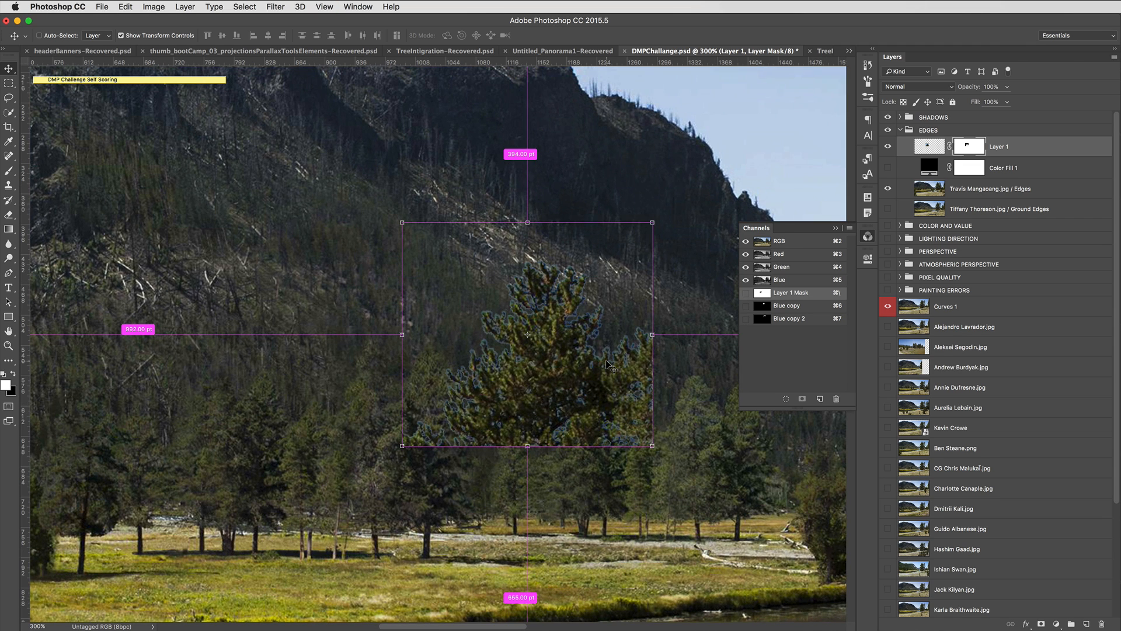
{"action": "scroll", "coordinate": [526, 327], "scroll_direction": "right", "scroll_amount": 3}
{"action": "scroll", "coordinate": [525, 327], "scroll_direction": "down", "scroll_amount": 1}
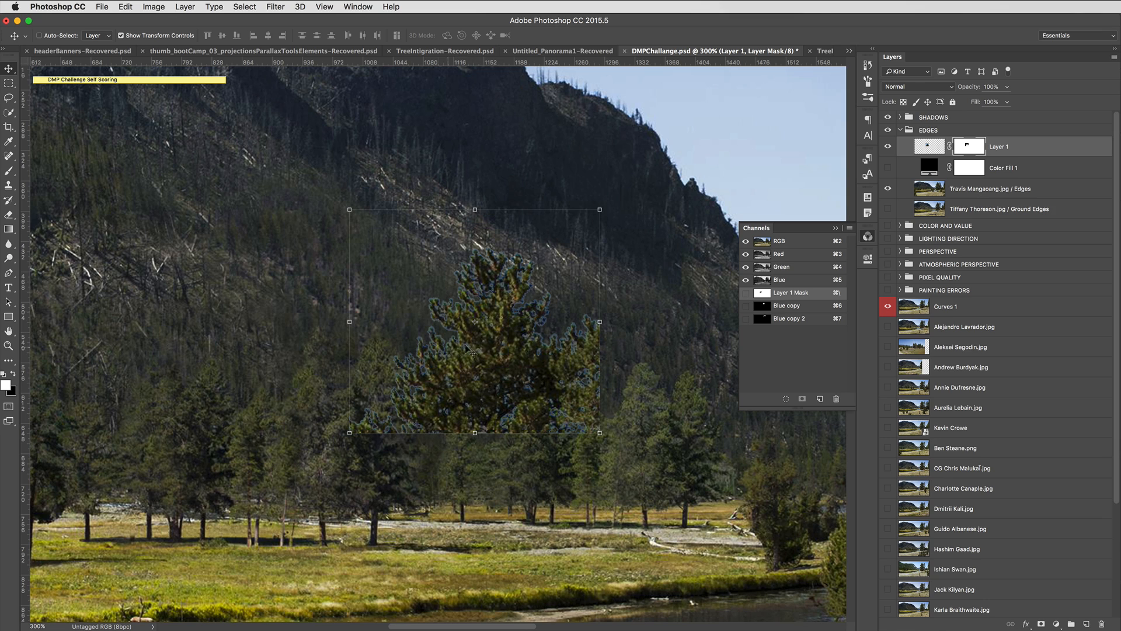
{"action": "scroll", "coordinate": [436, 372], "scroll_direction": "left", "scroll_amount": 10}
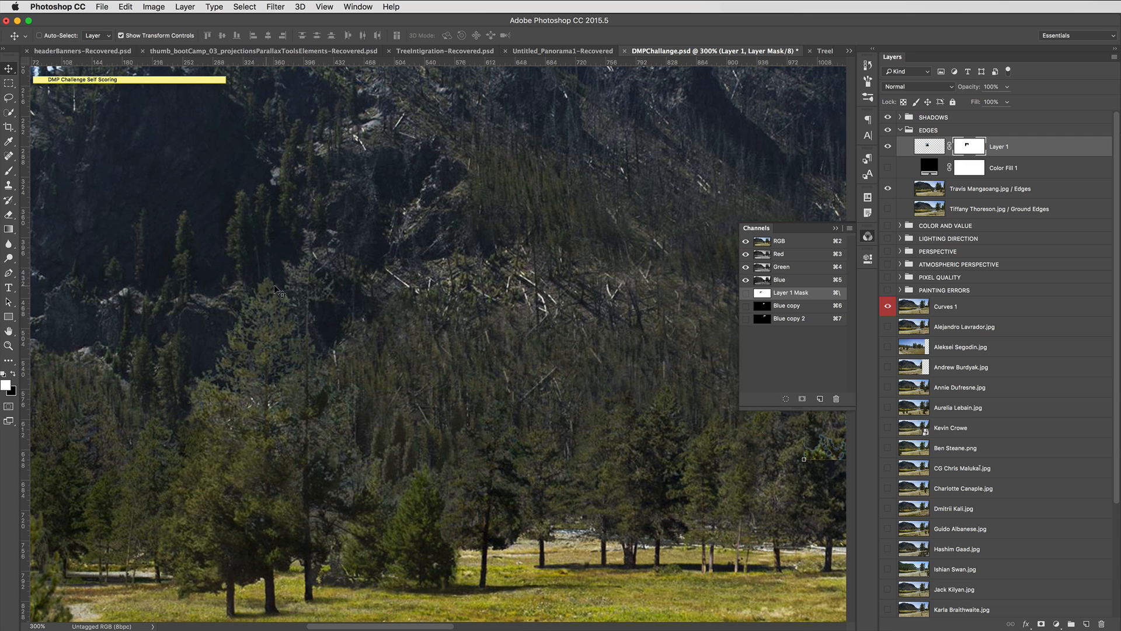
{"action": "left_click_drag", "start_coordinate": [294, 403], "coordinate": [393, 393]}
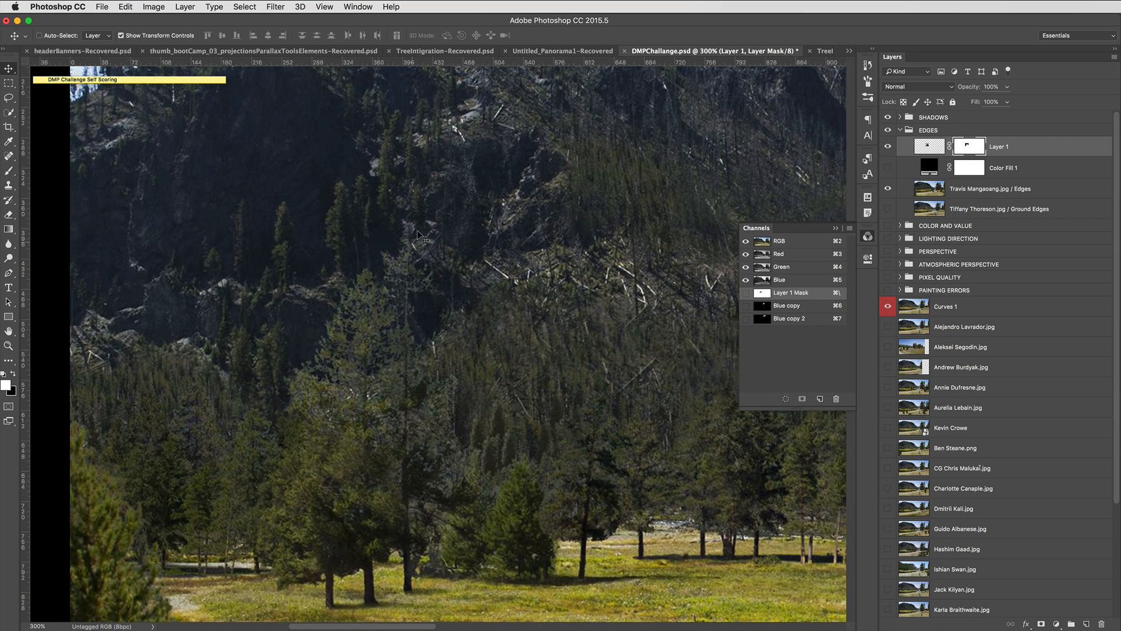
{"action": "scroll", "coordinate": [416, 230], "scroll_direction": "right", "scroll_amount": 12}
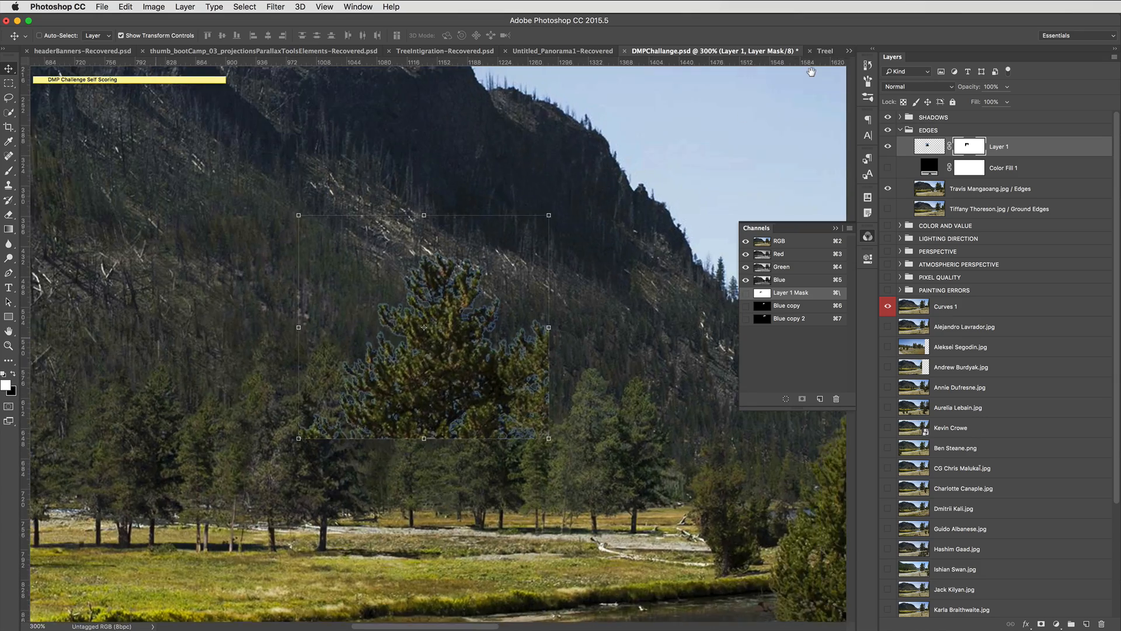
Hide the treetop layer and the first EDGES submission, and show the Ground Edges submission instead.
{"action": "key", "text": "super+minus"}
{"action": "key", "text": "super+minus"}
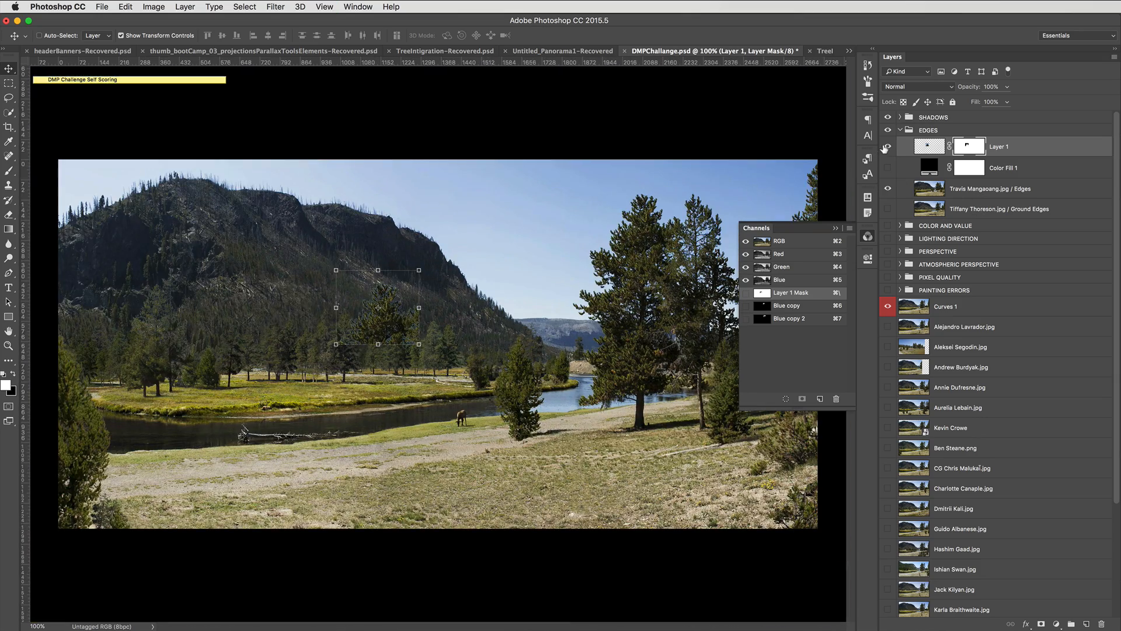
{"action": "left_click", "coordinate": [885, 148]}
{"action": "left_click", "coordinate": [887, 189]}
{"action": "left_click", "coordinate": [887, 209]}
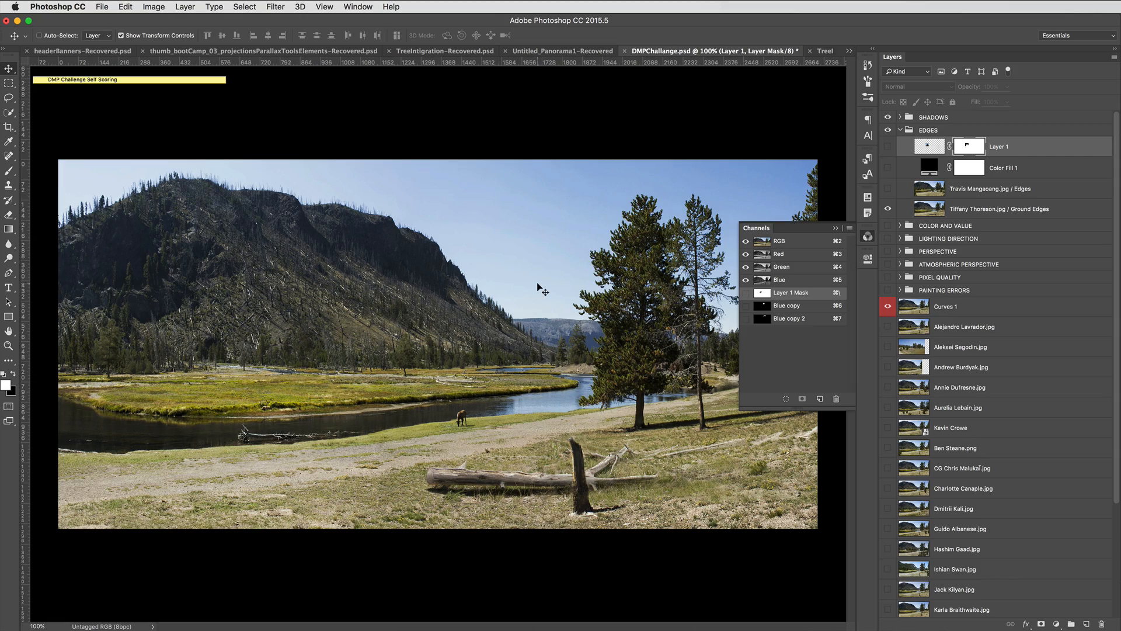
Examine the fallen log and the surrounding grass at 300% to judge how their edges meet the ground.
{"action": "key", "text": "super+plus"}
{"action": "key", "text": "super+plus"}
{"action": "left_click_drag", "start_coordinate": [622, 399], "coordinate": [345, 278]}
{"action": "left_click_drag", "start_coordinate": [543, 354], "coordinate": [447, 293]}
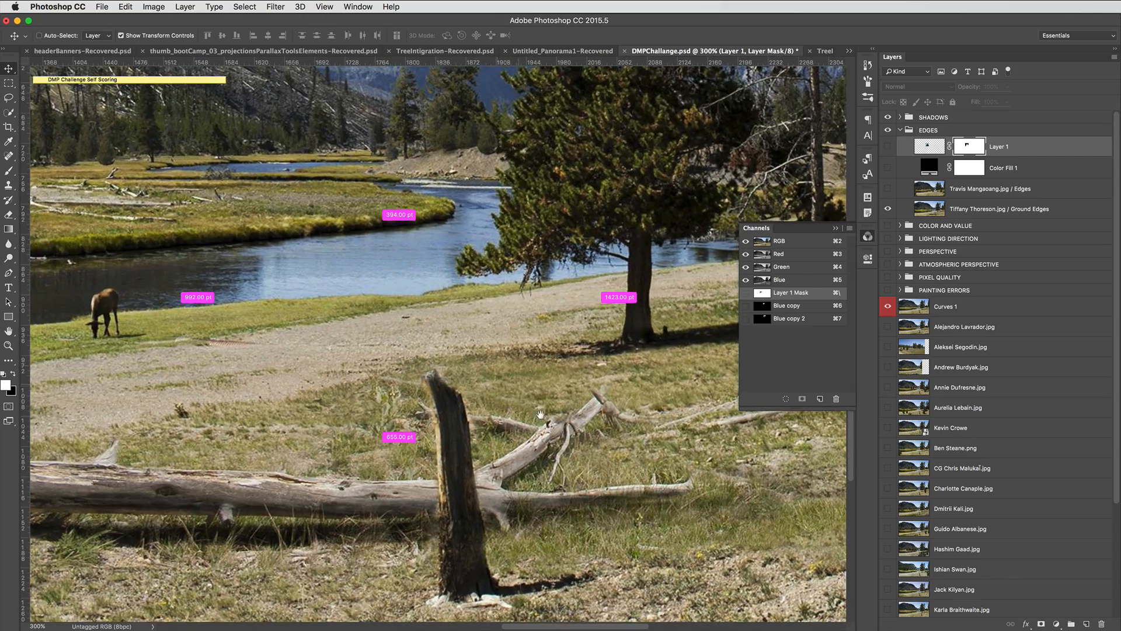
{"action": "scroll", "coordinate": [540, 414], "scroll_direction": "right", "scroll_amount": 10}
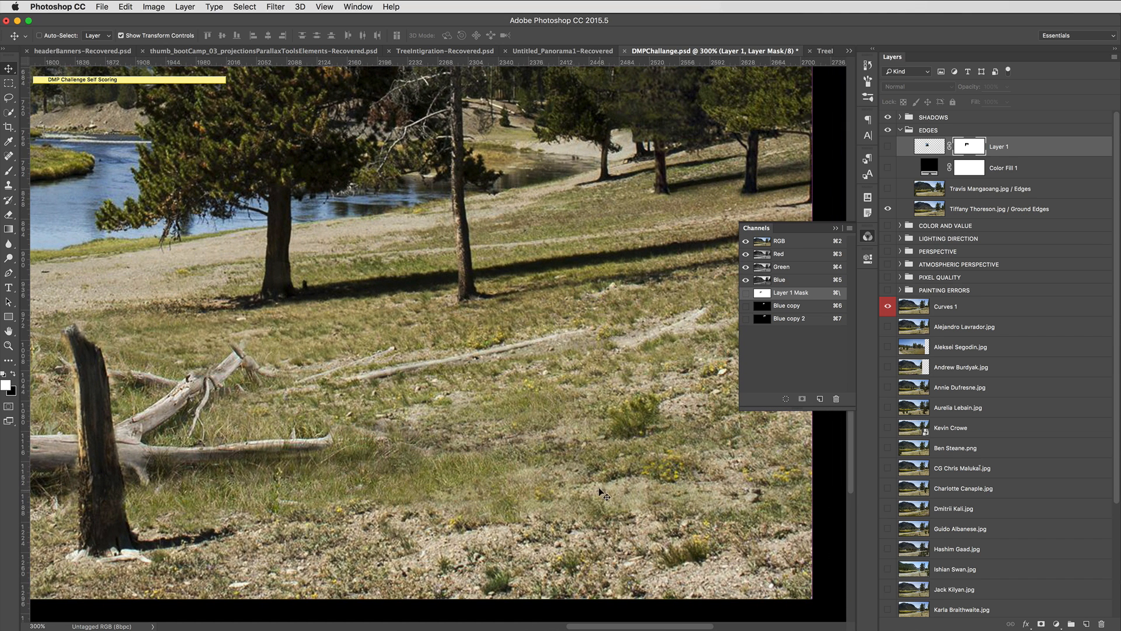
Toggle the Ground Edges submission repeatedly to compare its log and grass with the original ground plate.
{"action": "left_click", "coordinate": [889, 208]}
{"action": "left_click", "coordinate": [890, 207]}
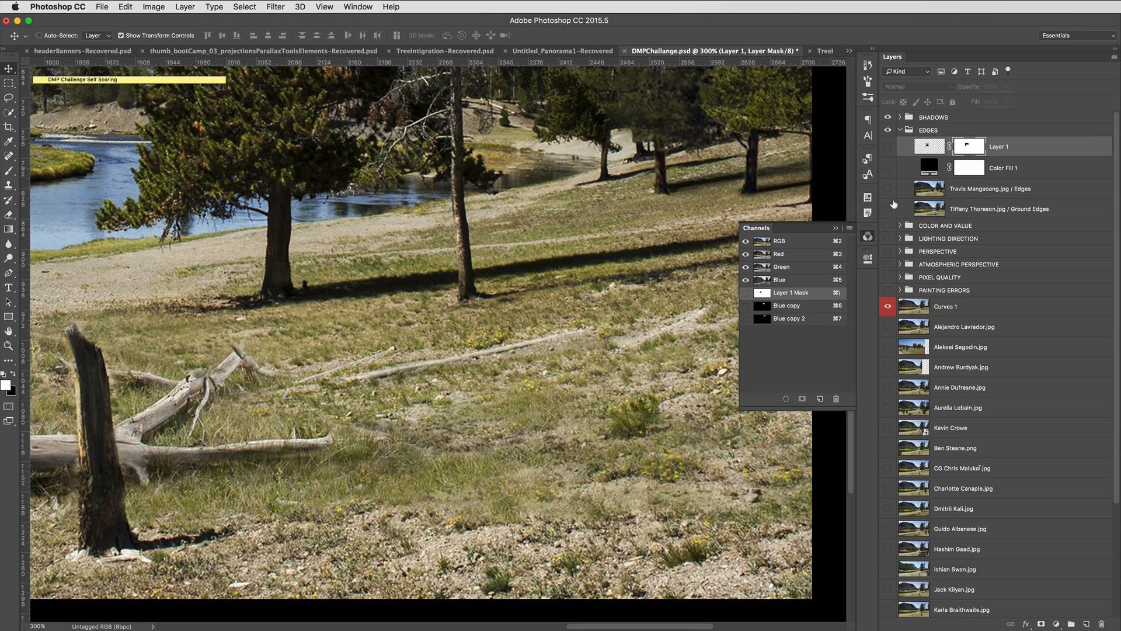
{"action": "left_click", "coordinate": [893, 204]}
{"action": "left_click", "coordinate": [888, 208]}
{"action": "left_click", "coordinate": [888, 208]}
{"action": "left_click", "coordinate": [888, 208]}
{"action": "left_click", "coordinate": [889, 208]}
{"action": "left_click", "coordinate": [889, 208]}
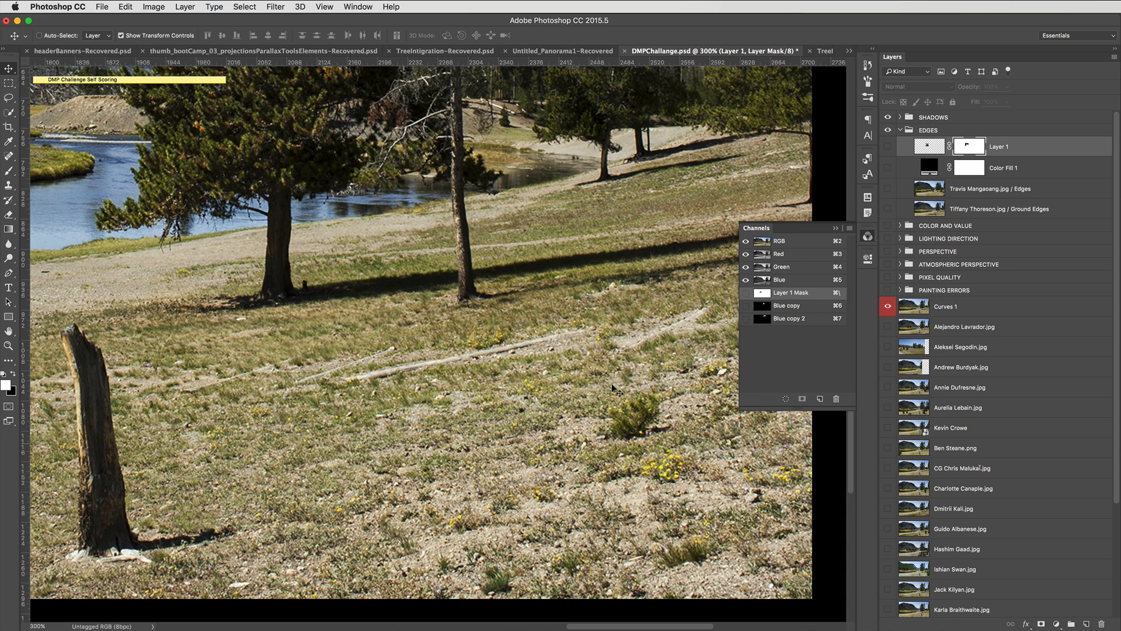
{"action": "left_click", "coordinate": [888, 209]}
{"action": "left_click", "coordinate": [888, 209]}
{"action": "left_click", "coordinate": [889, 209]}
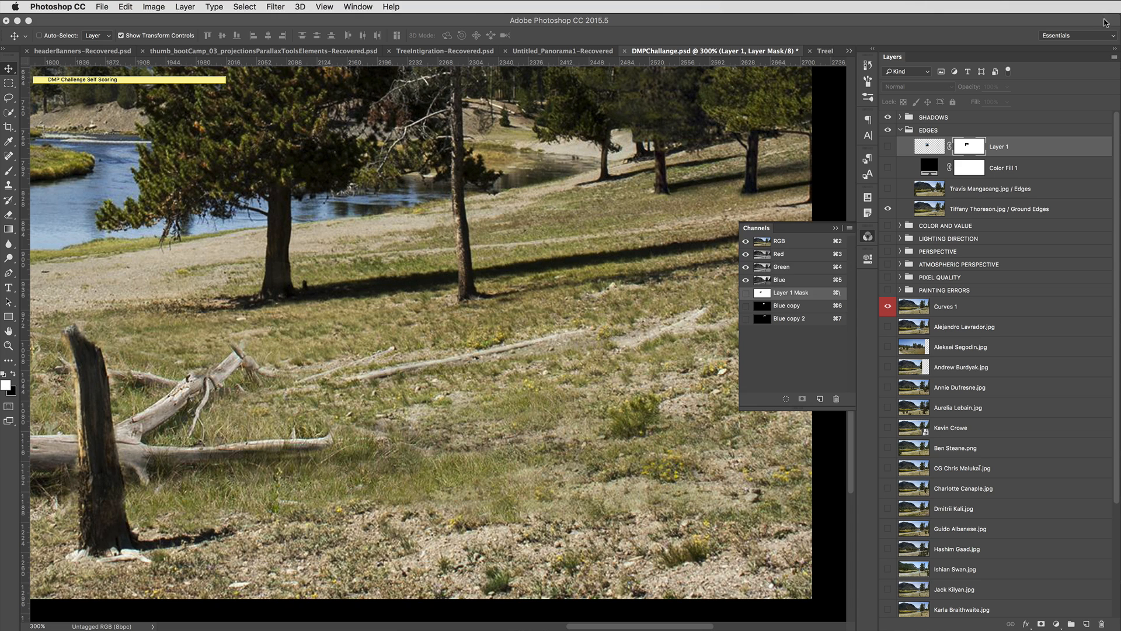
Expand the DMP Challenge Self Scoring note and fit the whole image in view with the Ground Edges submission selected.
{"action": "double_click", "coordinate": [221, 80]}
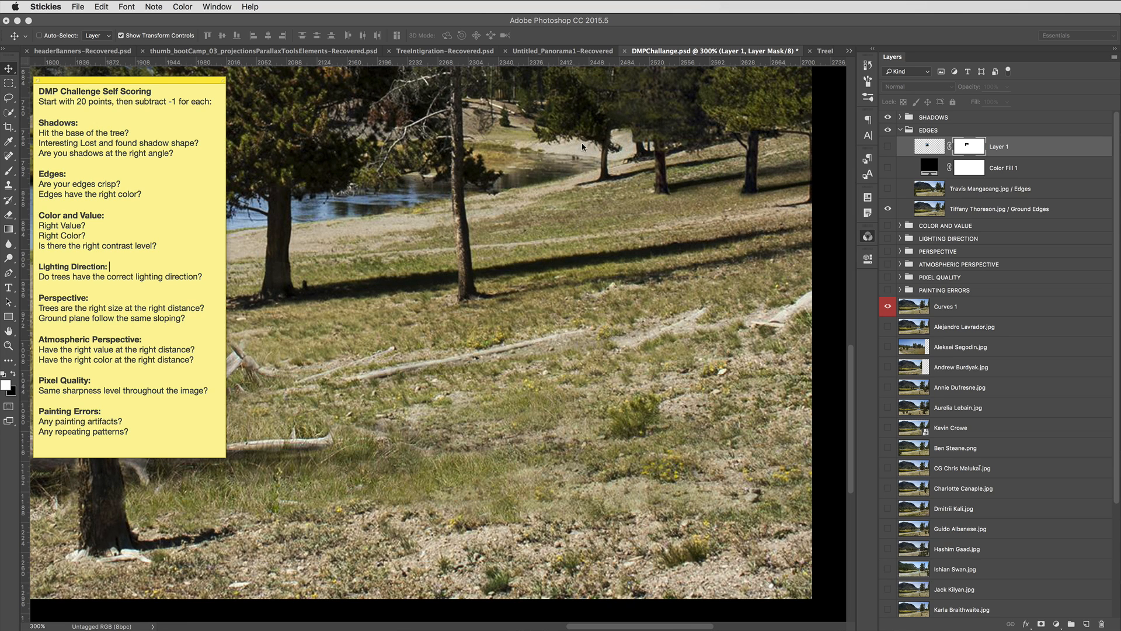
{"action": "left_click", "coordinate": [604, 178]}
{"action": "key", "text": "super+minus"}
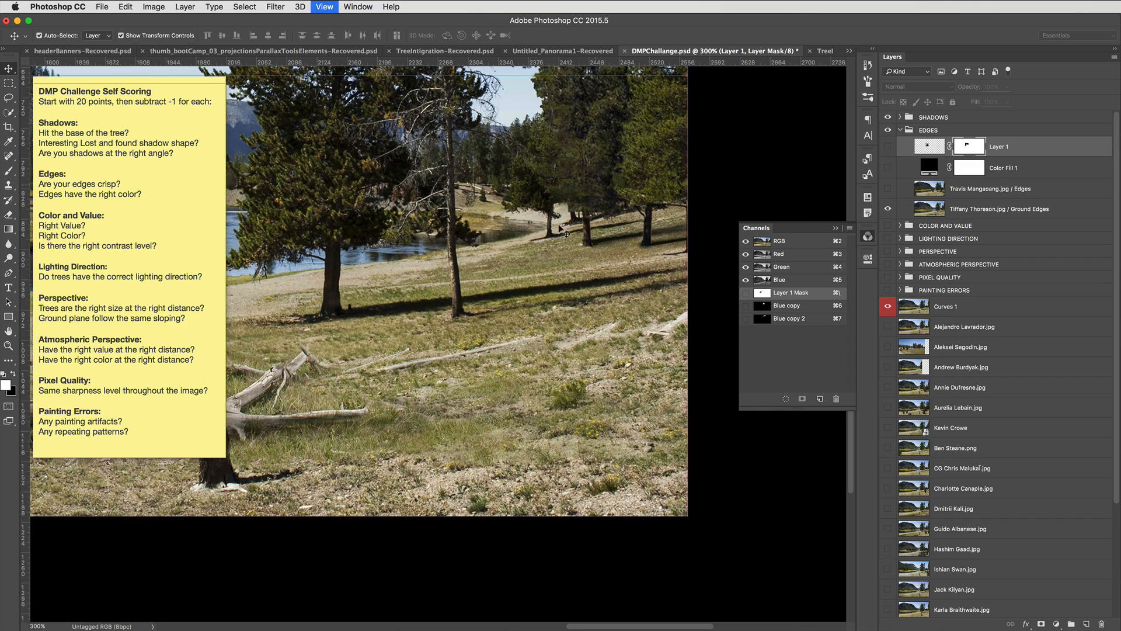
{"action": "left_click", "coordinate": [559, 260], "text": "super"}
{"action": "key", "text": "super+0"}
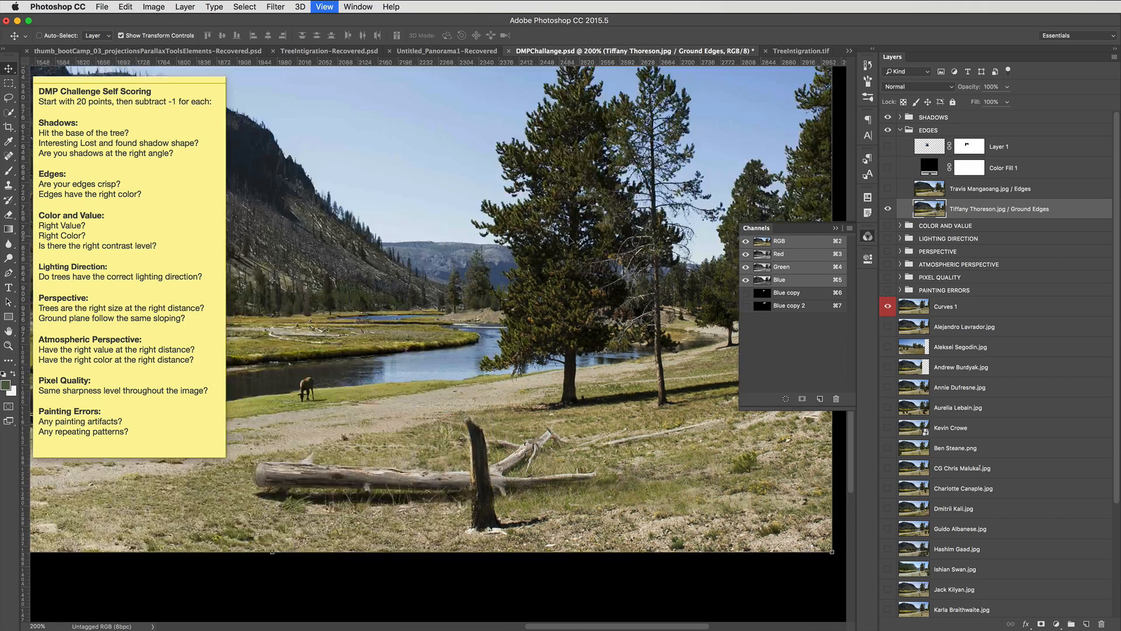
Hide the Ground Edges submission along with the SHADOWS and EDGES groups, and collapse the EDGES group.
{"action": "left_click", "coordinate": [868, 236]}
{"action": "left_click", "coordinate": [888, 209]}
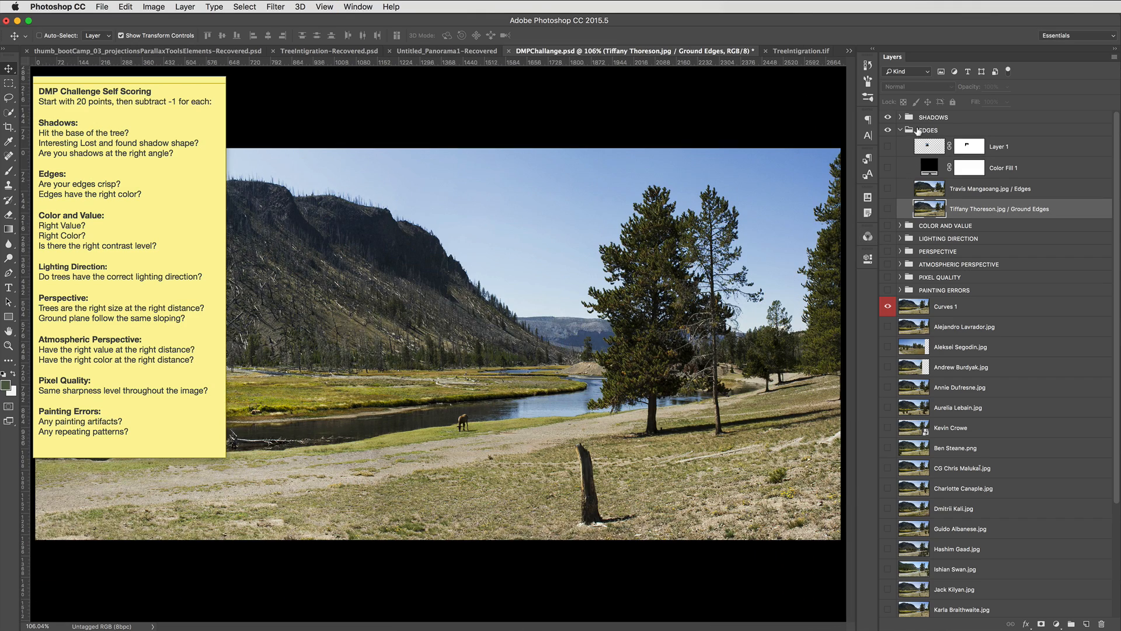
{"action": "left_click", "coordinate": [900, 129]}
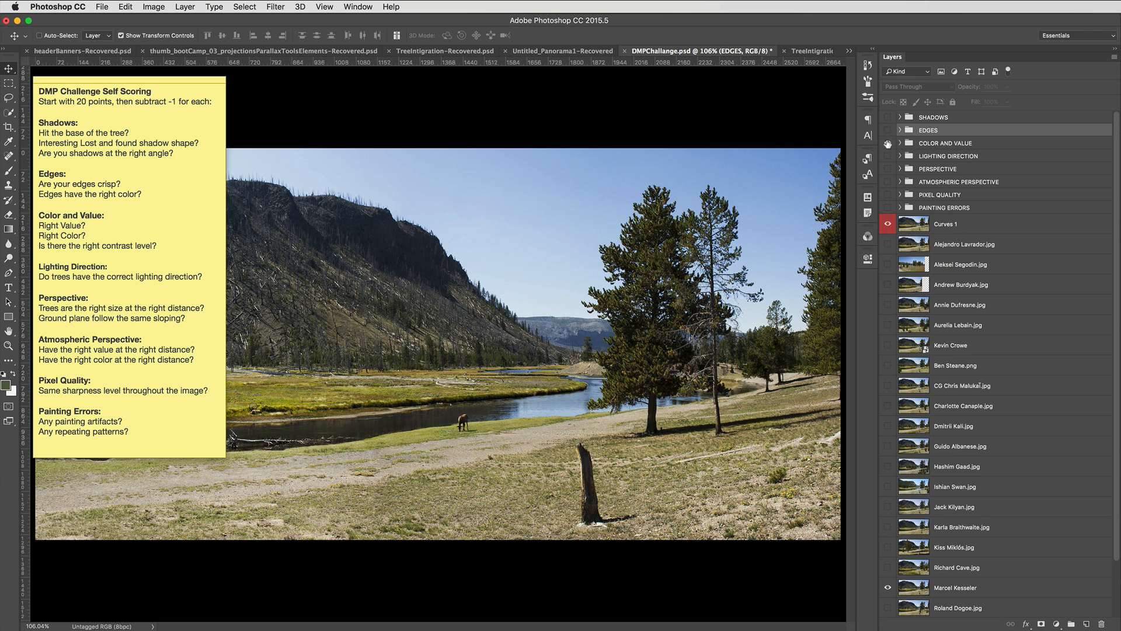
Expand the COLOR AND VALUE group and show its first Color submission, with the self-scoring note collapsed out of the way.
{"action": "left_click", "coordinate": [900, 143]}
{"action": "left_click", "coordinate": [958, 164]}
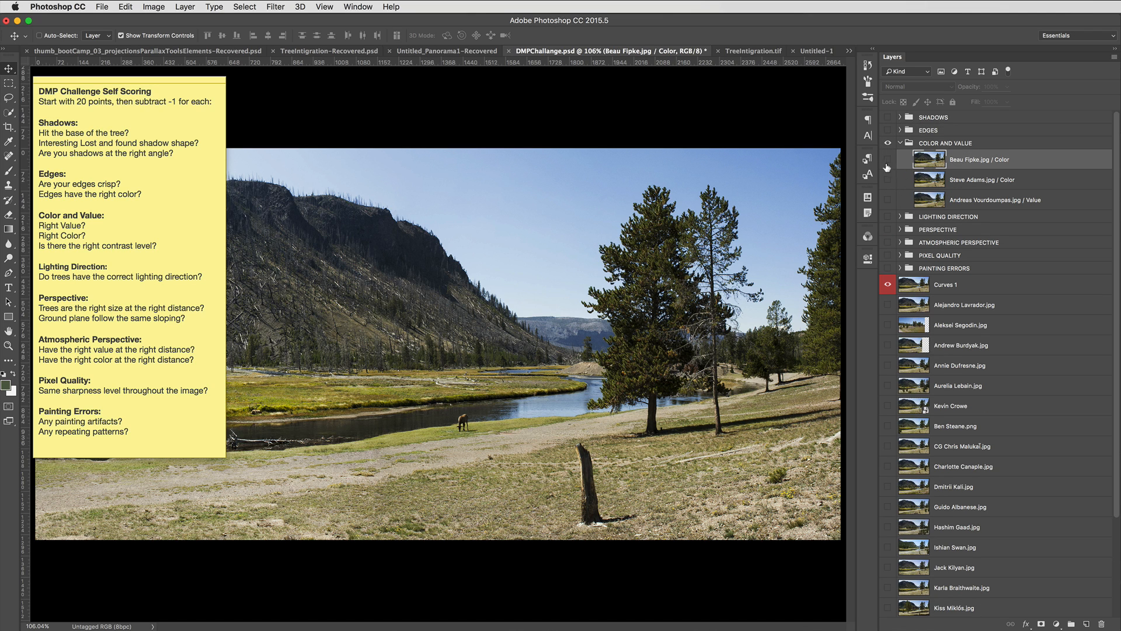
{"action": "left_click", "coordinate": [886, 160]}
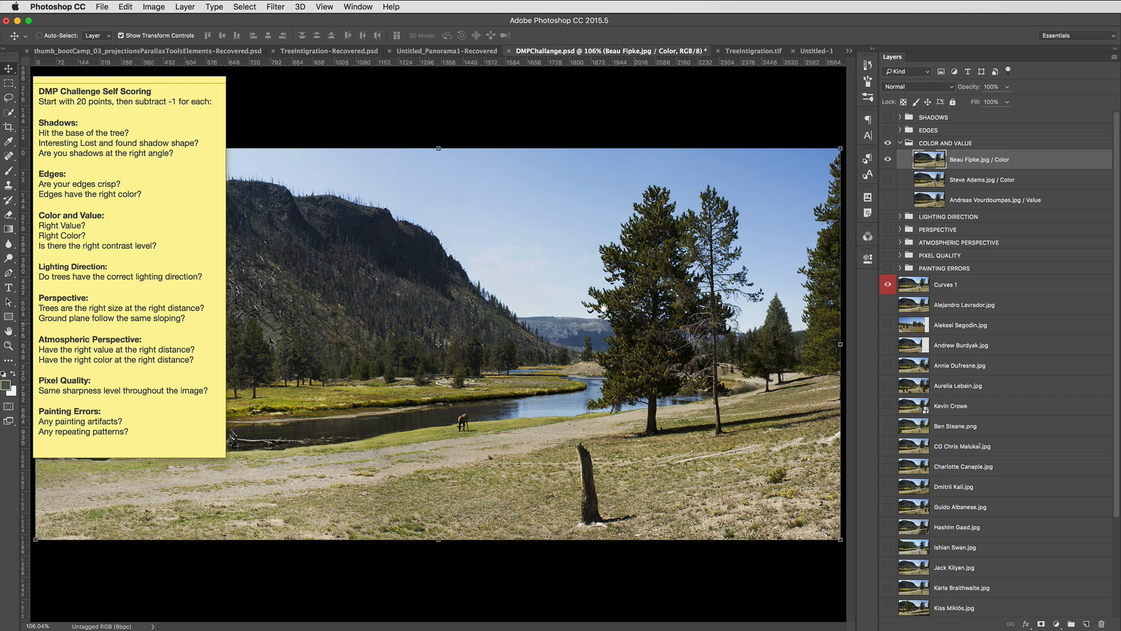
{"action": "double_click", "coordinate": [199, 80]}
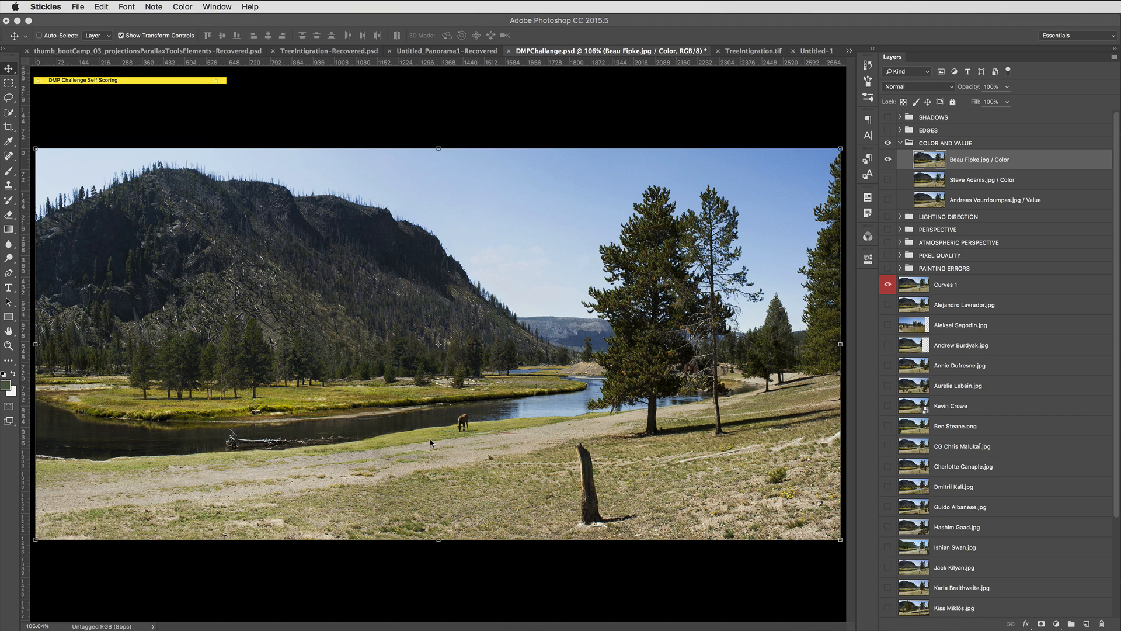
Toggle the first Color submission against the original plate and examine its forested hillside up close.
{"action": "left_click", "coordinate": [888, 161]}
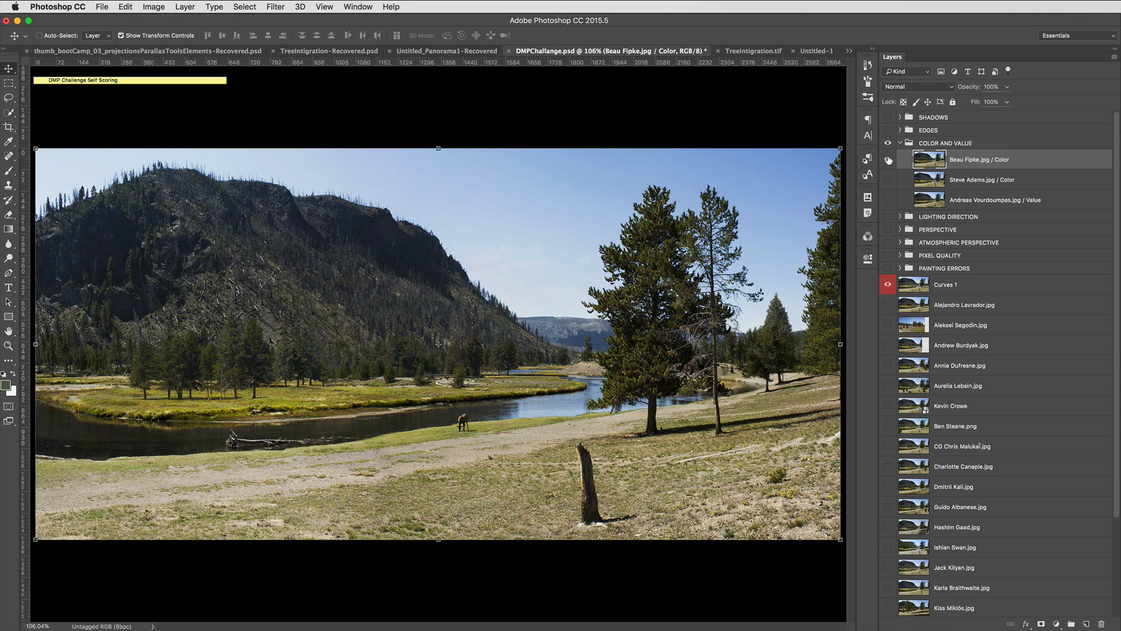
{"action": "left_click", "coordinate": [889, 159]}
{"action": "left_click", "coordinate": [889, 159]}
{"action": "left_click", "coordinate": [8, 346]}
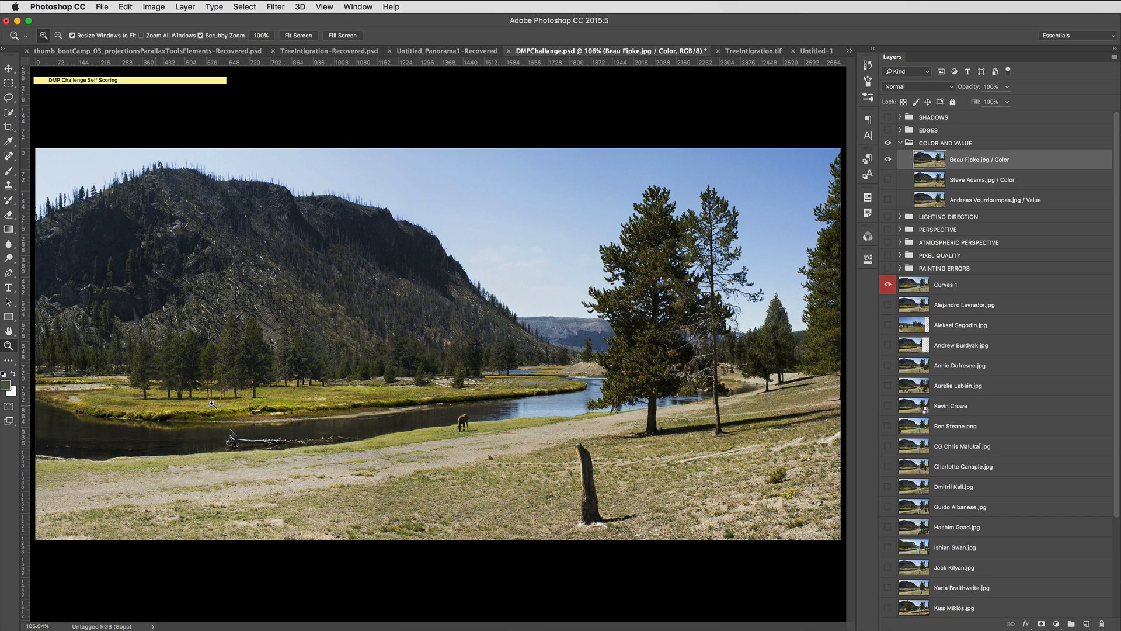
{"action": "left_click", "coordinate": [404, 302]}
{"action": "left_click", "coordinate": [395, 318]}
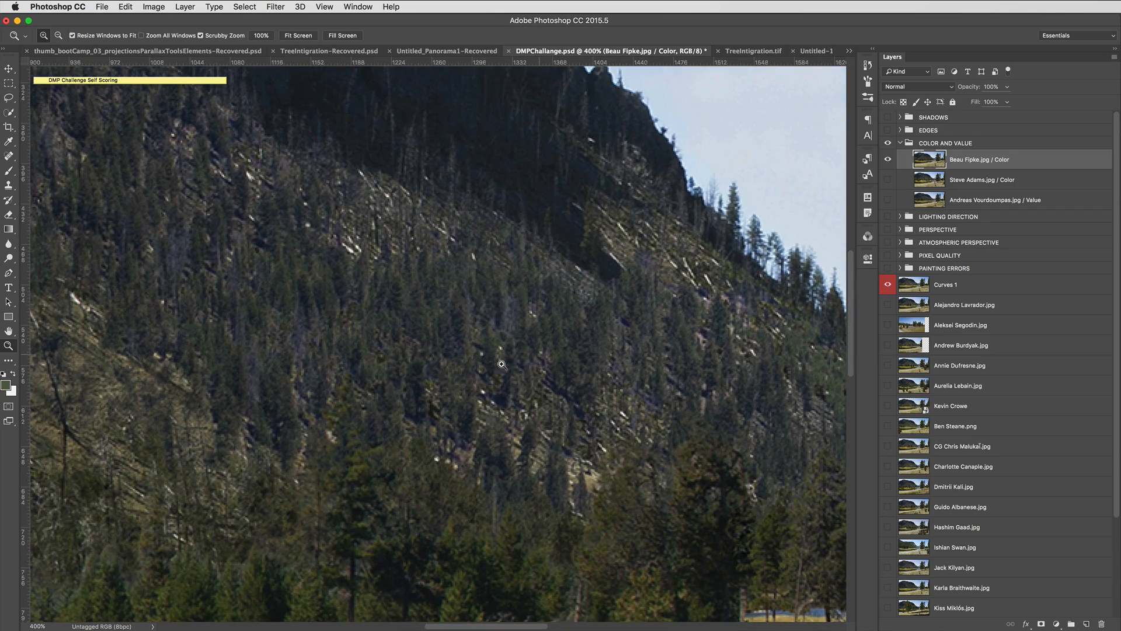
{"action": "left_click_drag", "start_coordinate": [255, 303], "coordinate": [367, 303]}
{"action": "left_click_drag", "start_coordinate": [500, 405], "coordinate": [343, 393]}
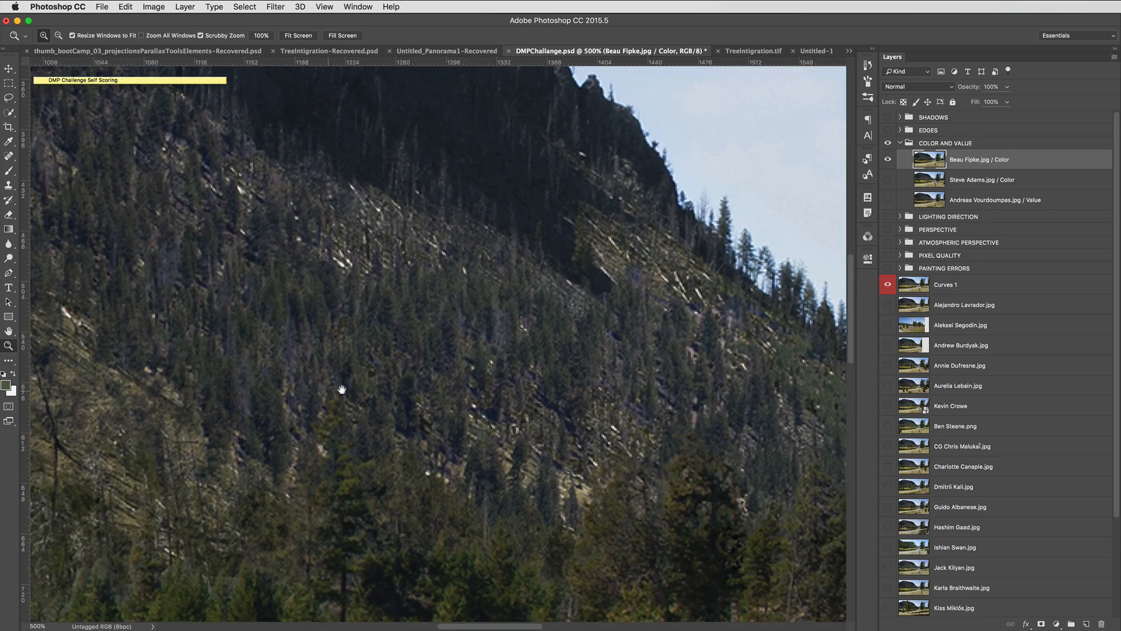
{"action": "left_click_drag", "start_coordinate": [522, 337], "coordinate": [481, 325]}
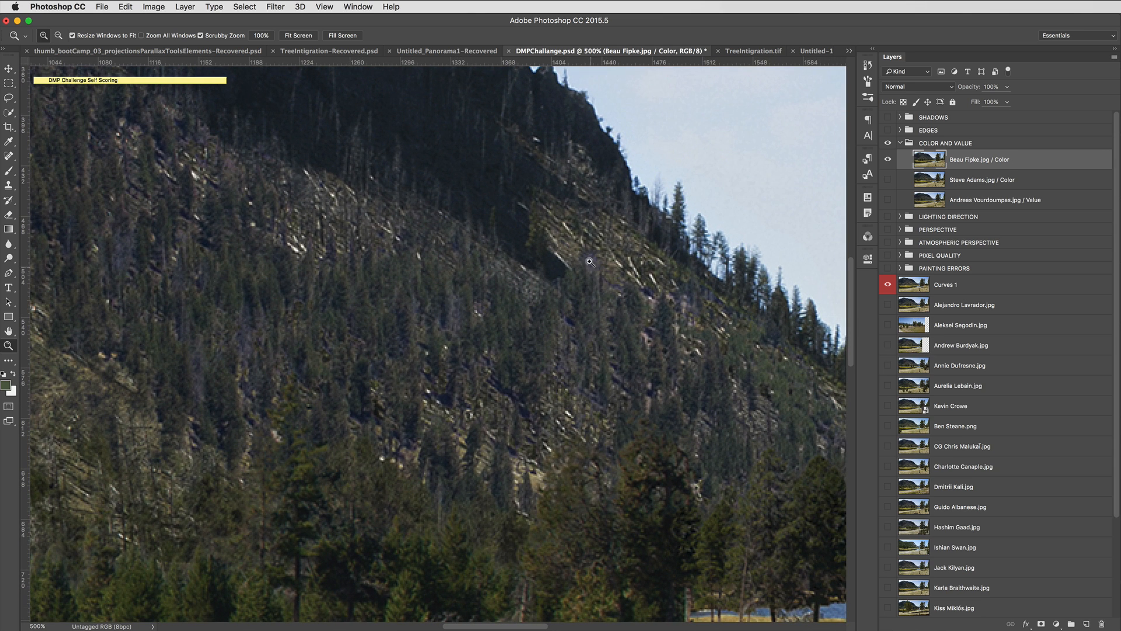
Compare the hillside tree color in the first Color submission with the original plate by toggling its visibility.
{"action": "left_click", "coordinate": [888, 159]}
{"action": "left_click", "coordinate": [888, 160]}
{"action": "left_click", "coordinate": [888, 160]}
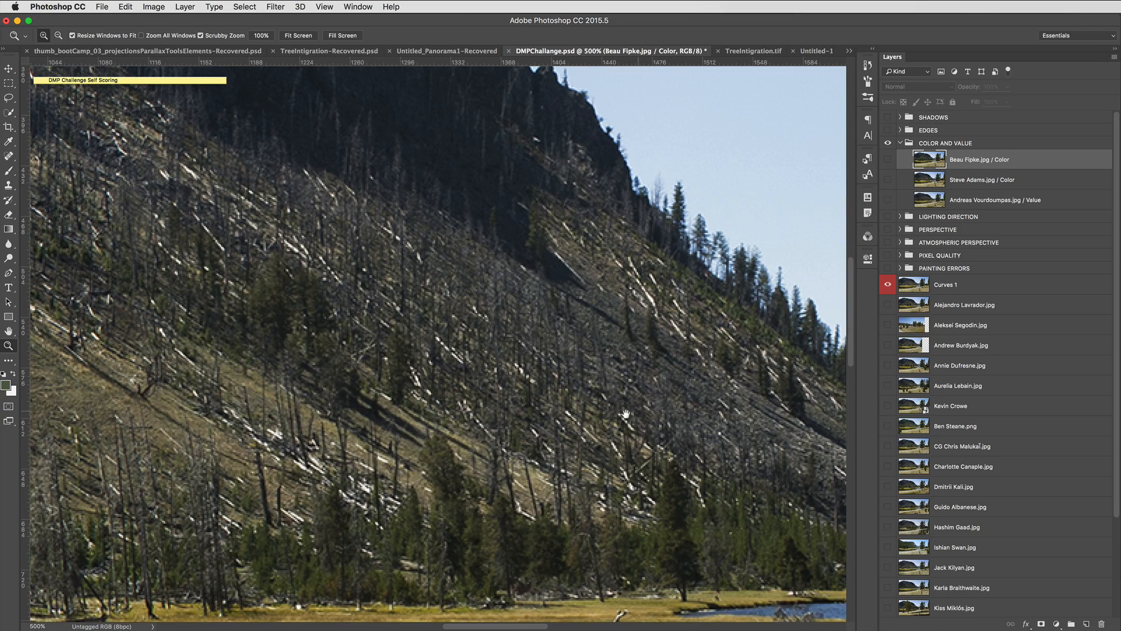
{"action": "left_click_drag", "start_coordinate": [626, 413], "coordinate": [607, 458]}
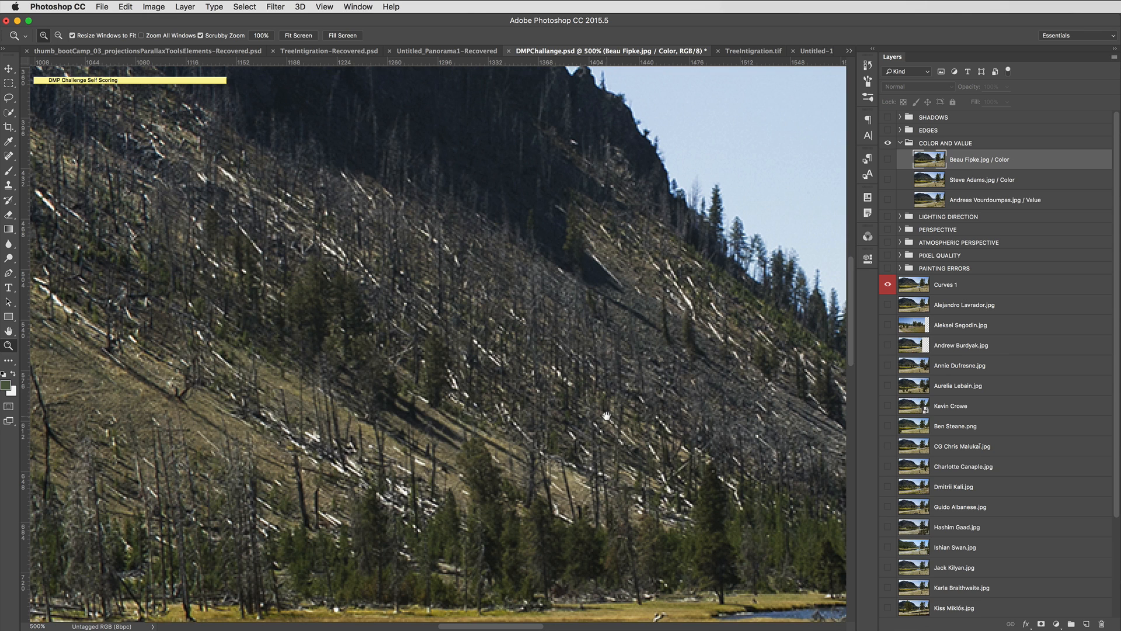
{"action": "left_click", "coordinate": [888, 160]}
{"action": "left_click_drag", "start_coordinate": [320, 353], "coordinate": [420, 328]}
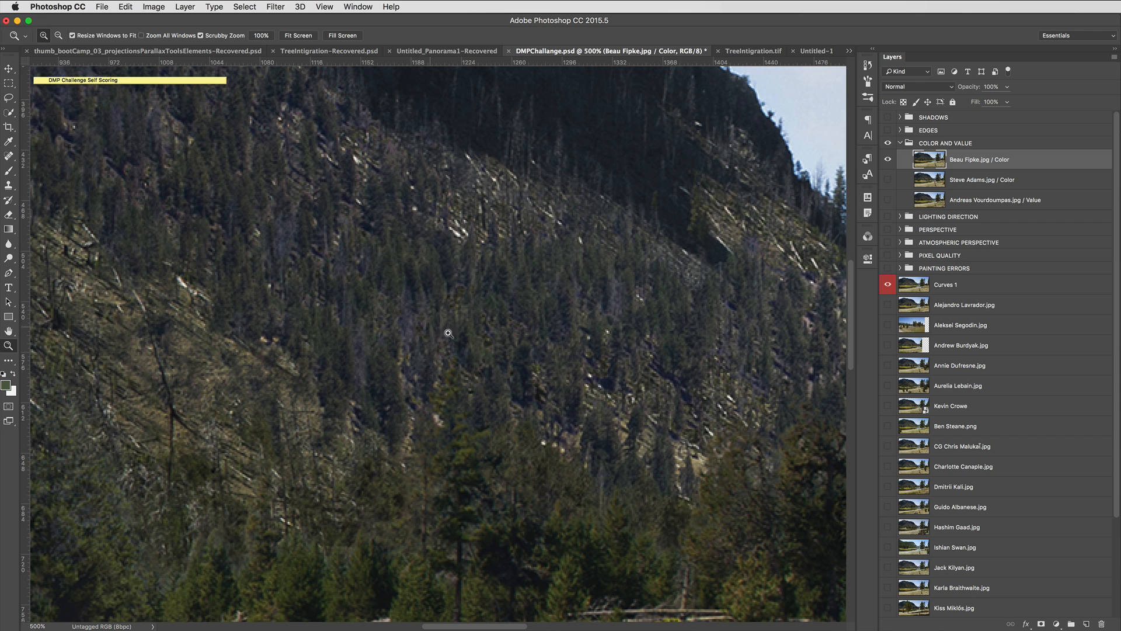
{"action": "left_click_drag", "start_coordinate": [695, 388], "coordinate": [493, 395]}
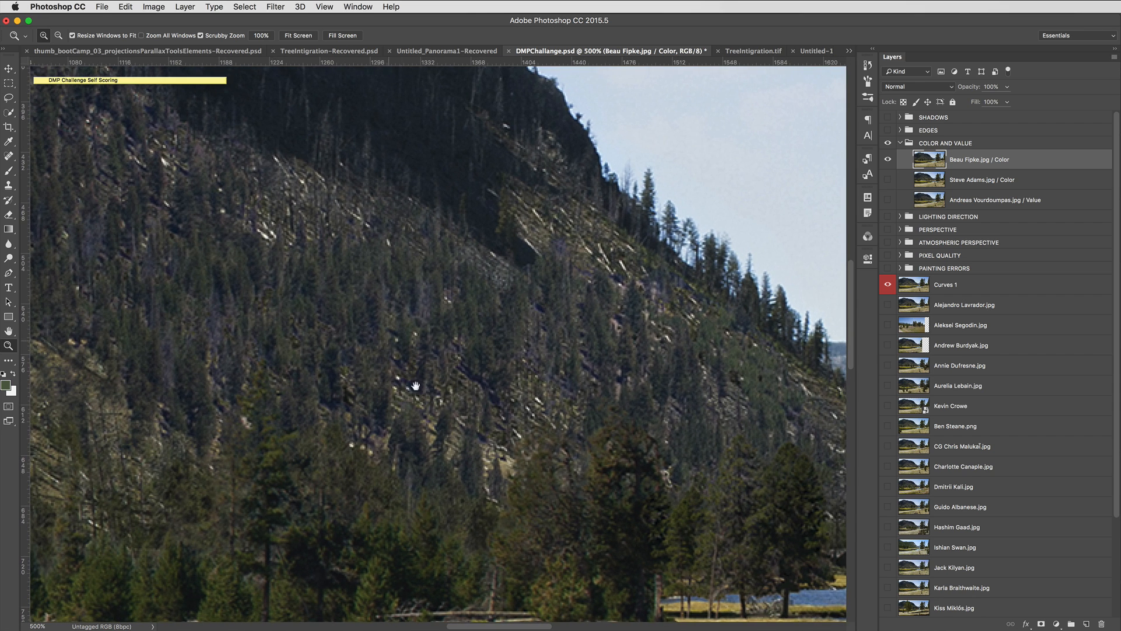
{"action": "key", "text": "super+minus"}
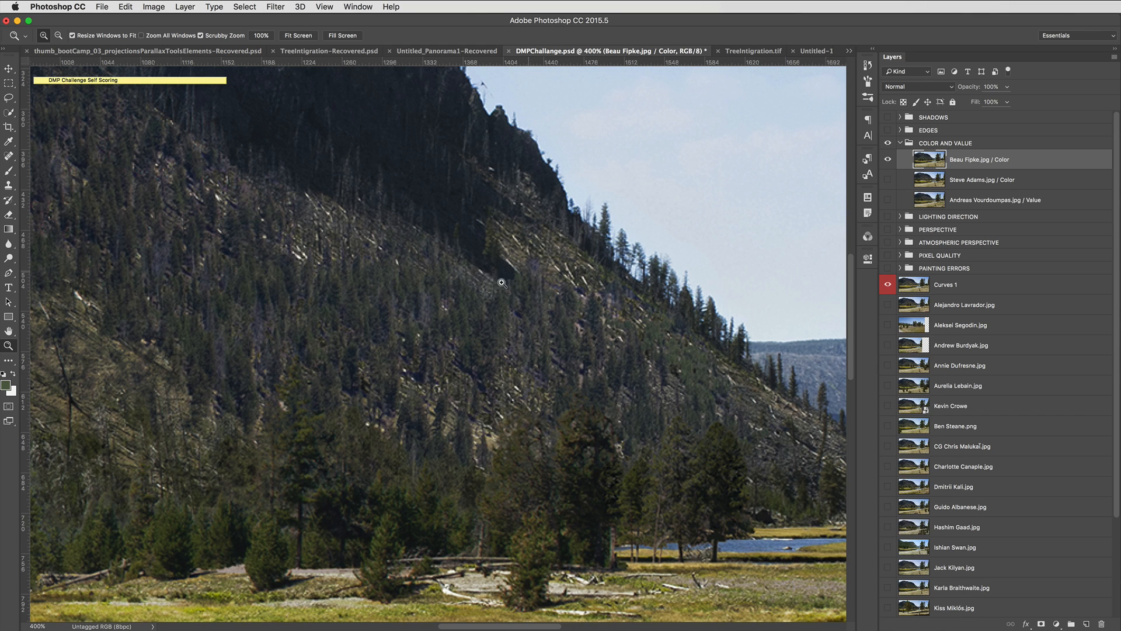
{"action": "key", "text": "super+minus"}
{"action": "key", "text": "super+minus"}
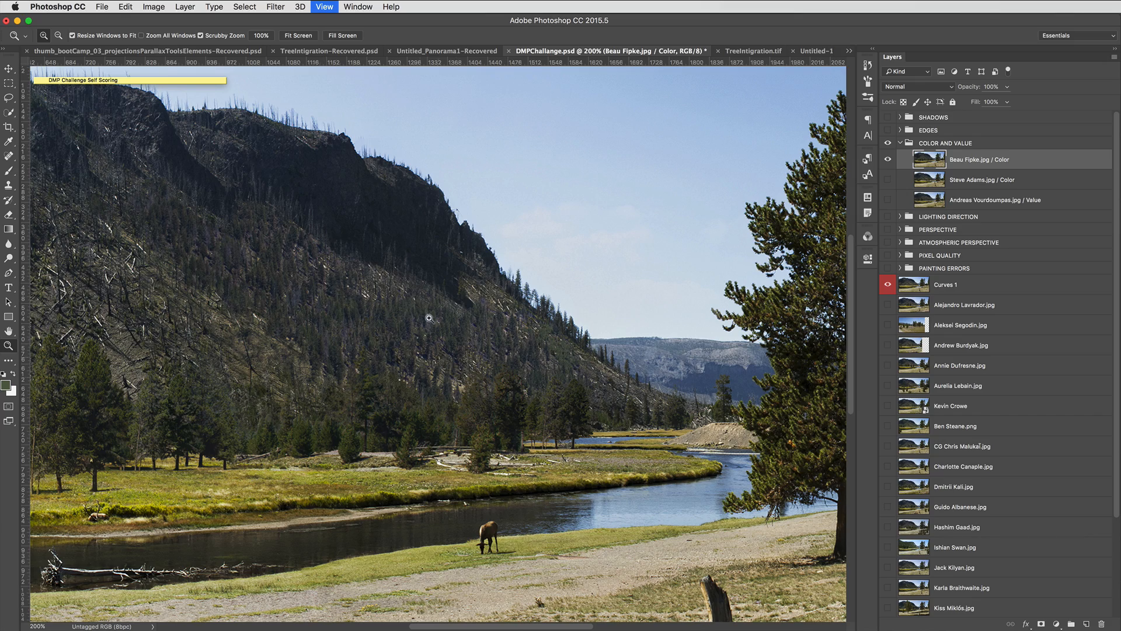
Hide the first Color submission, then show and select the second one, bringing its whole image into view.
{"action": "left_click", "coordinate": [889, 168]}
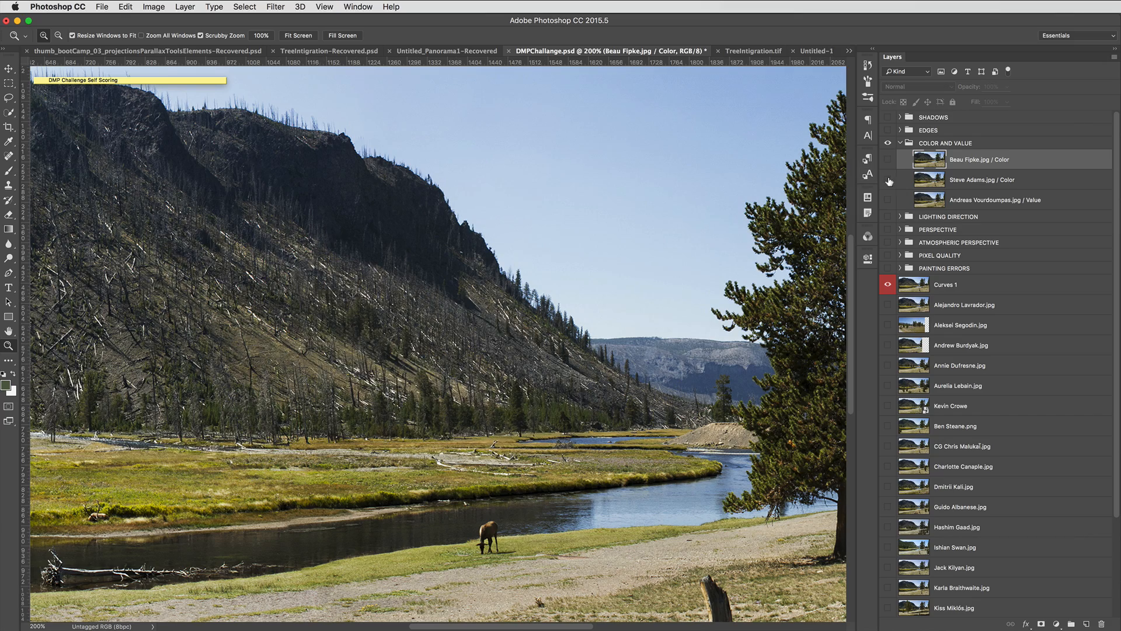
{"action": "left_click", "coordinate": [888, 179]}
{"action": "left_click", "coordinate": [1001, 181]}
{"action": "left_click_drag", "start_coordinate": [507, 391], "coordinate": [700, 362]}
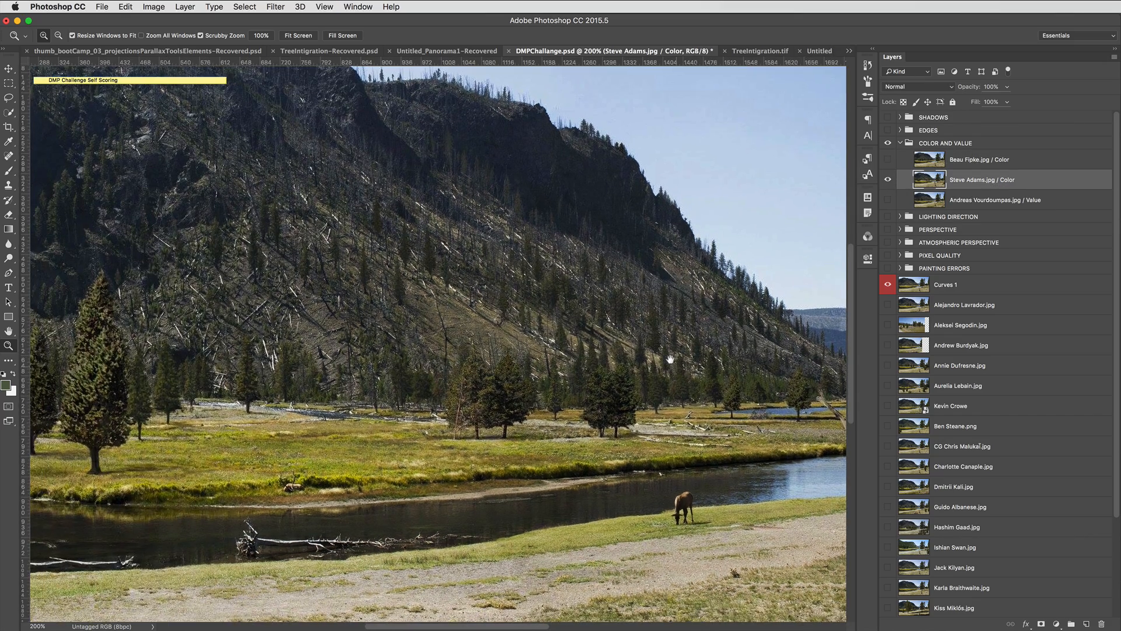
{"action": "key", "text": "super+minus"}
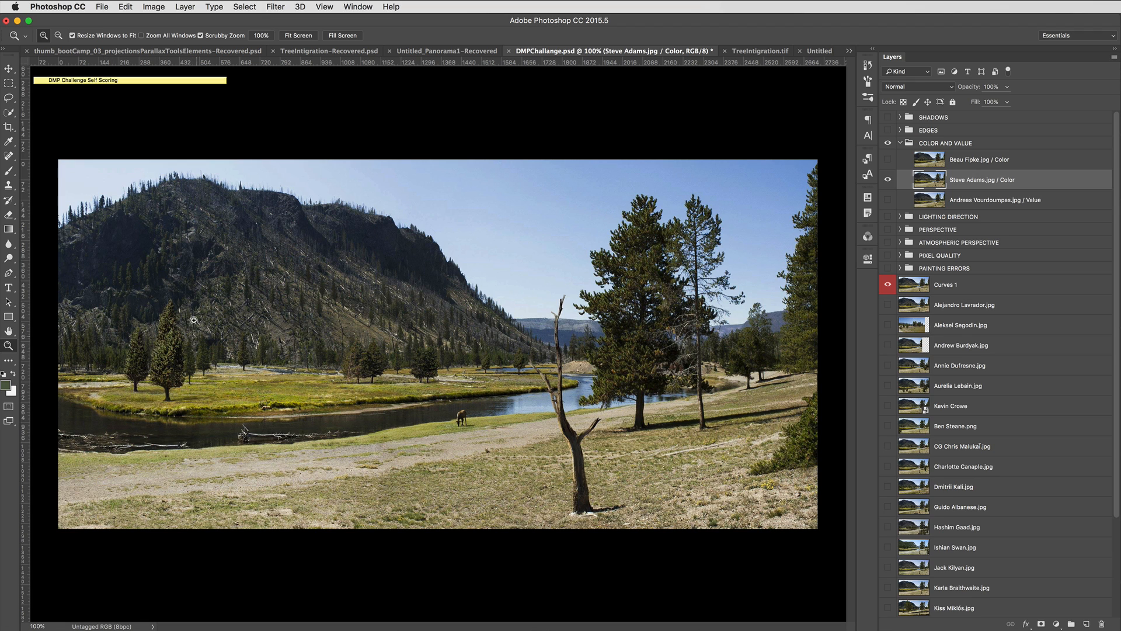
Copy a rectangular foliage patch from the tall midground tree to a new layer and place it over the large pine.
{"action": "left_click", "coordinate": [8, 84]}
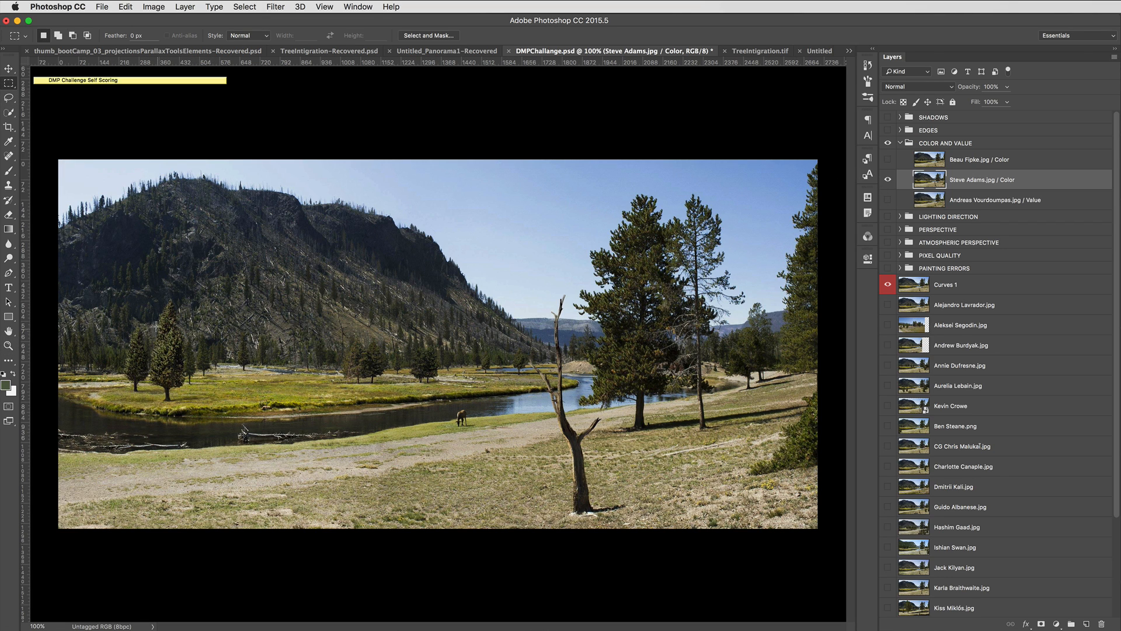
{"action": "left_click_drag", "start_coordinate": [156, 326], "coordinate": [196, 371]}
{"action": "key", "text": "super+c"}
{"action": "key", "text": "super+v"}
{"action": "key", "text": "v"}
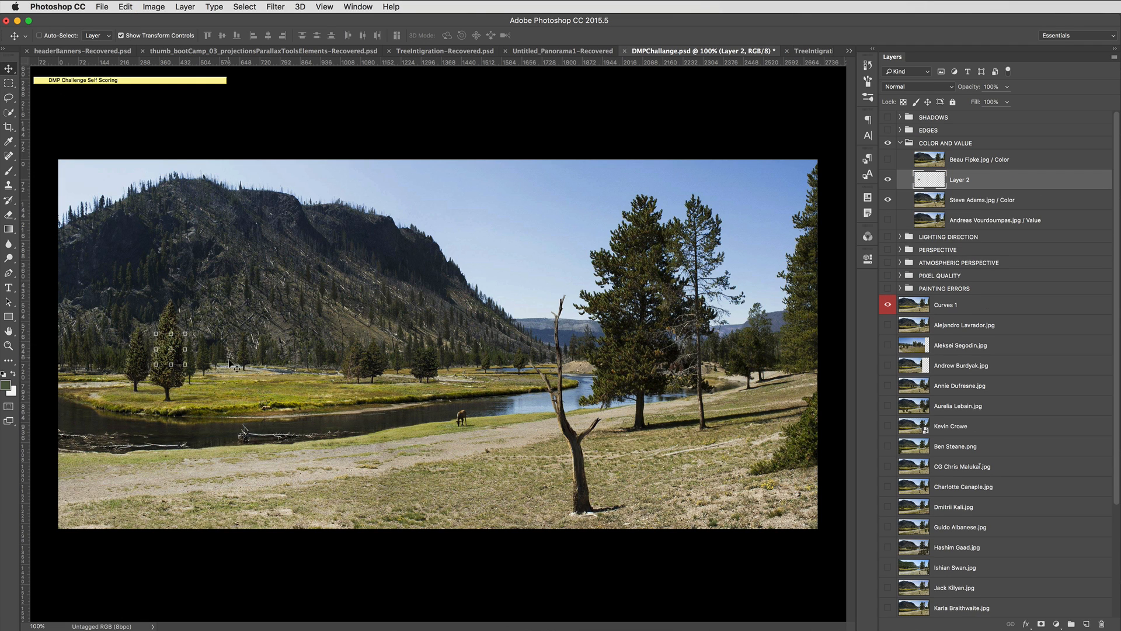
{"action": "left_click_drag", "start_coordinate": [233, 362], "coordinate": [709, 310]}
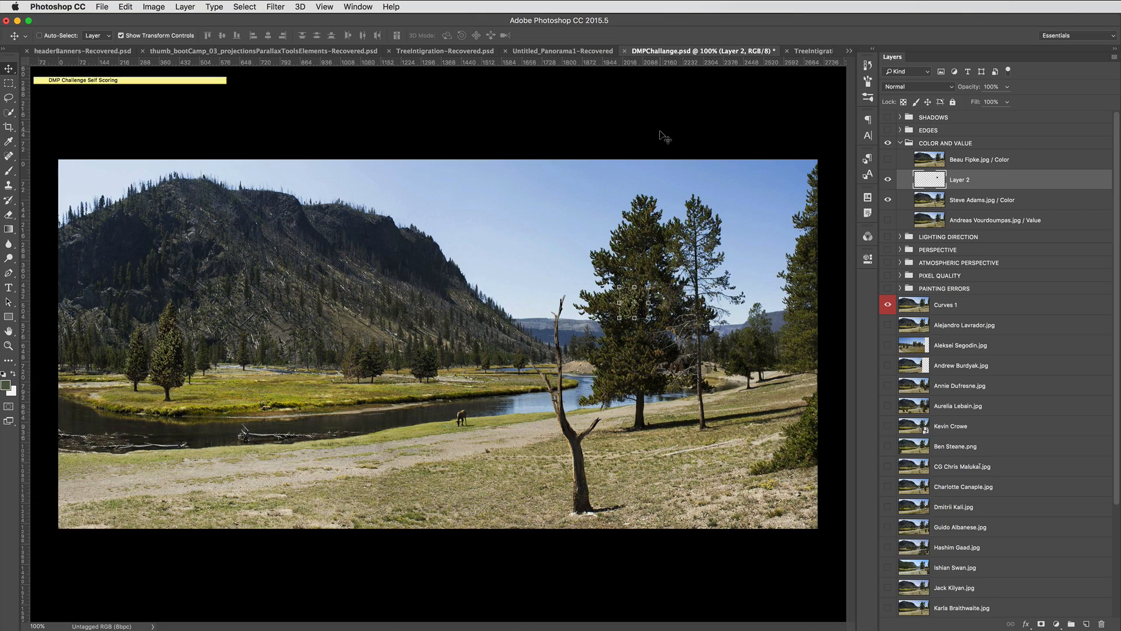
Reposition the copied foliage patch lower within the large pine to compare their greens up close.
{"action": "key", "text": "super+plus"}
{"action": "key", "text": "super+plus"}
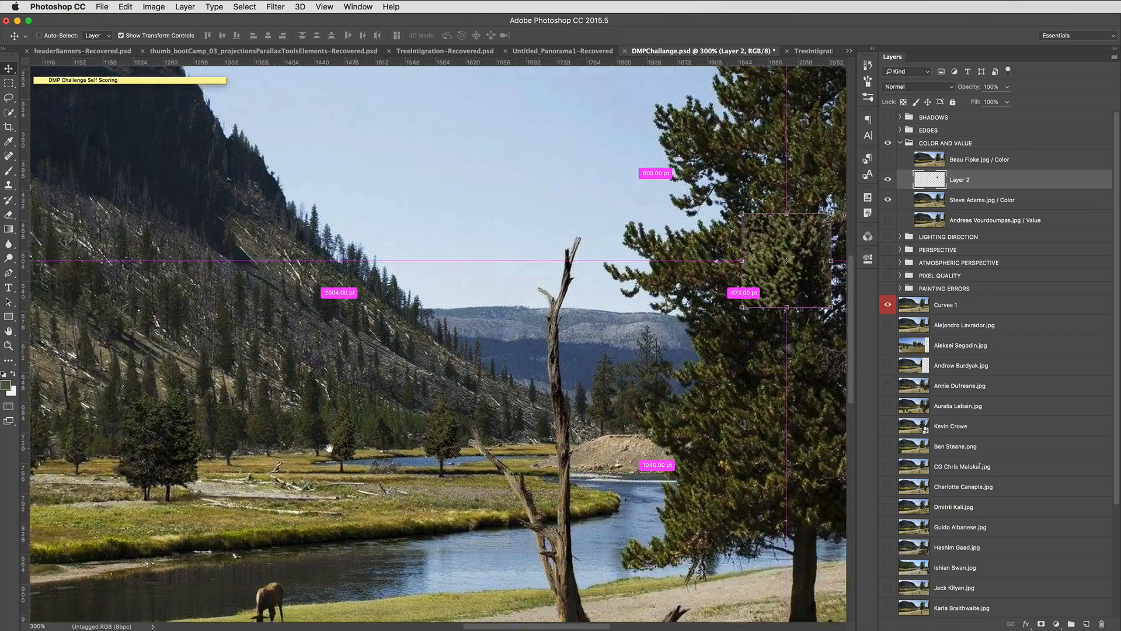
{"action": "left_click_drag", "start_coordinate": [747, 362], "coordinate": [475, 403]}
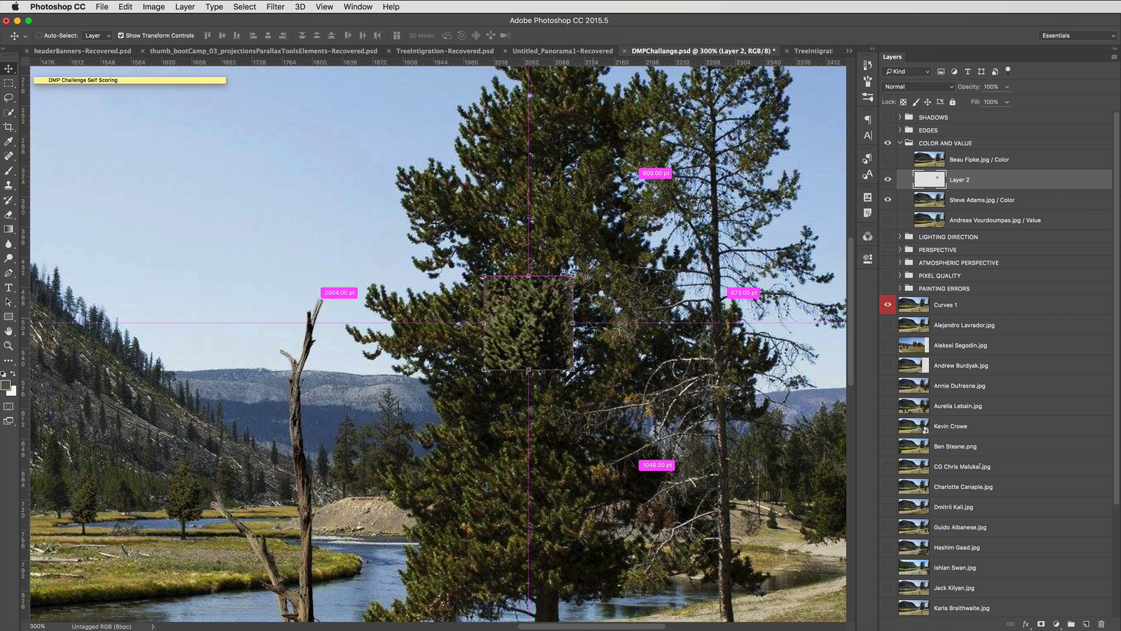
{"action": "left_click_drag", "start_coordinate": [547, 354], "coordinate": [549, 392]}
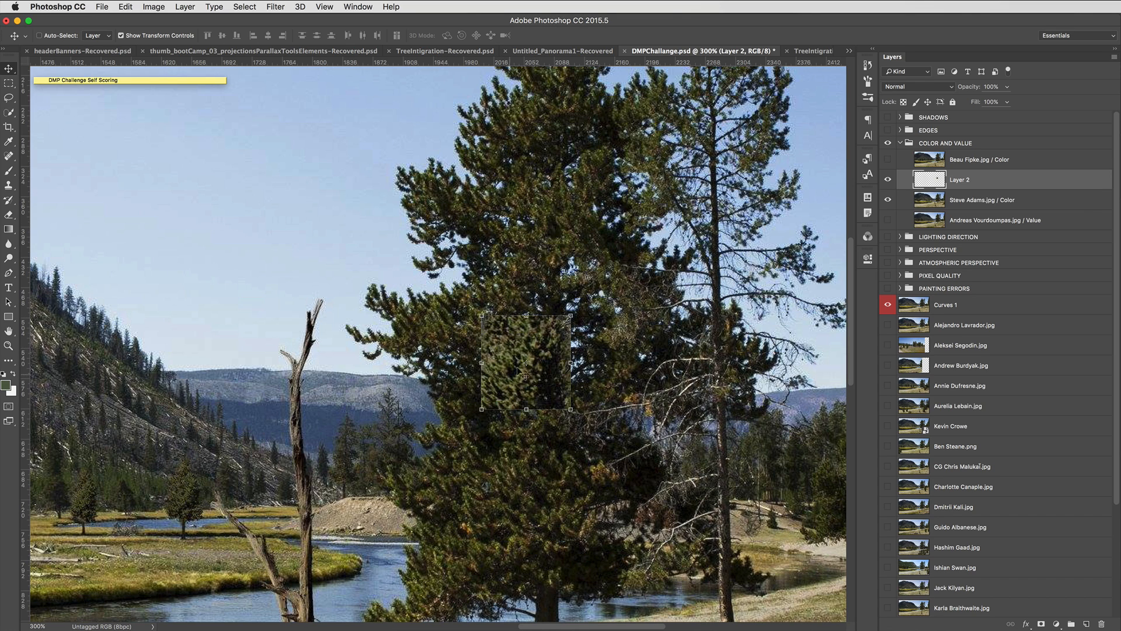
{"action": "left_click_drag", "start_coordinate": [510, 360], "coordinate": [482, 361]}
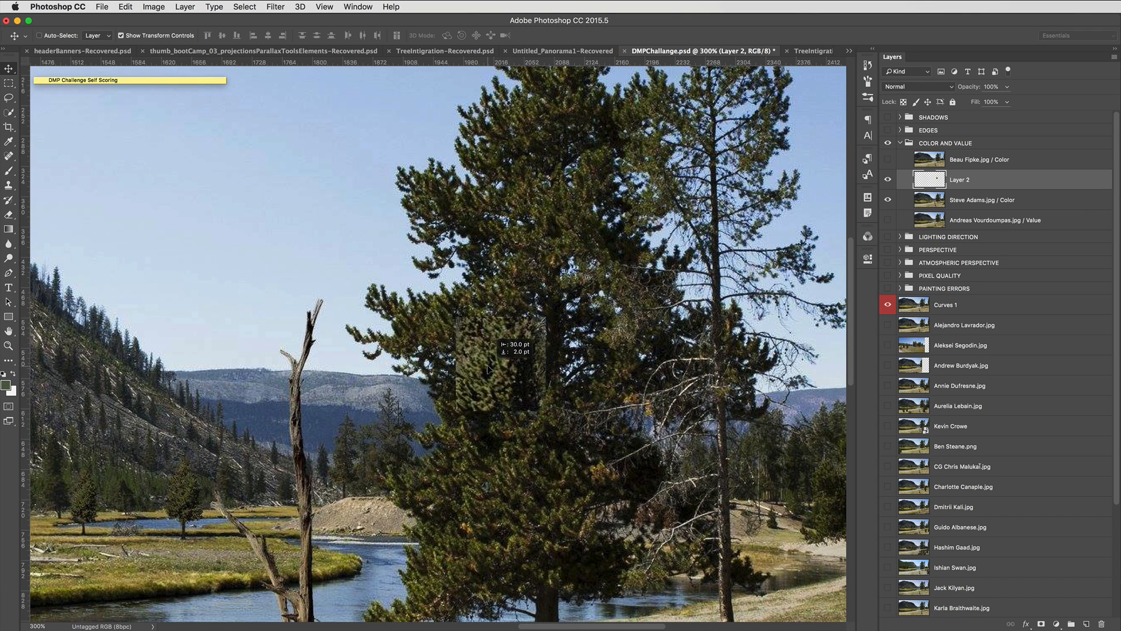
{"action": "key", "text": "super+minus"}
{"action": "key", "text": "super+minus"}
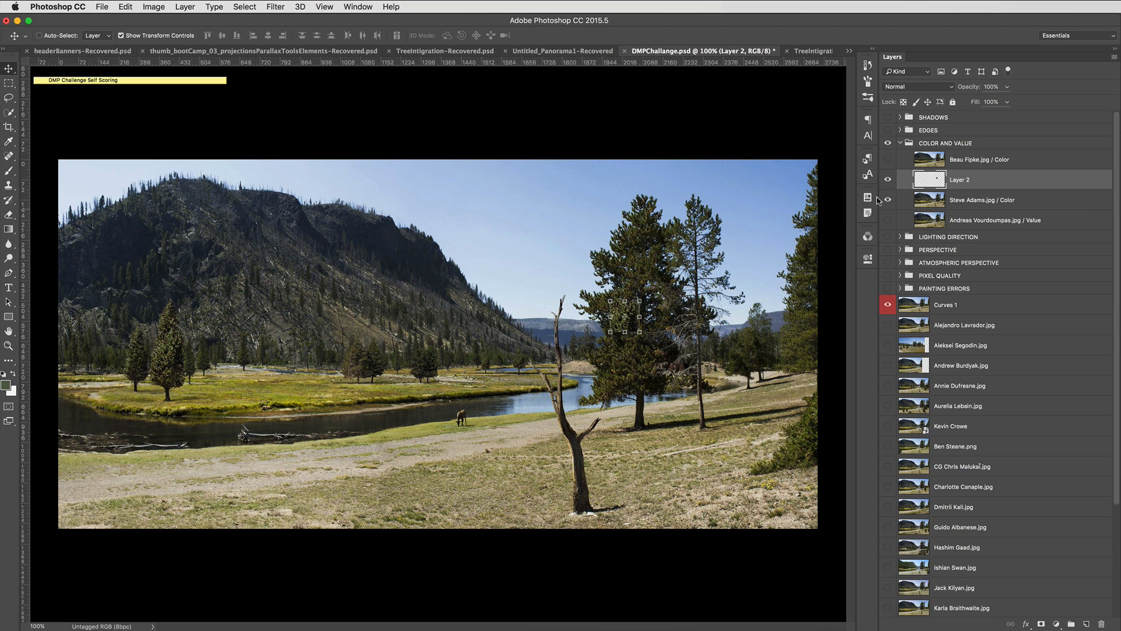
Compare the large pine with and without the copied foliage patch, and leave the patch hidden.
{"action": "left_click", "coordinate": [887, 180]}
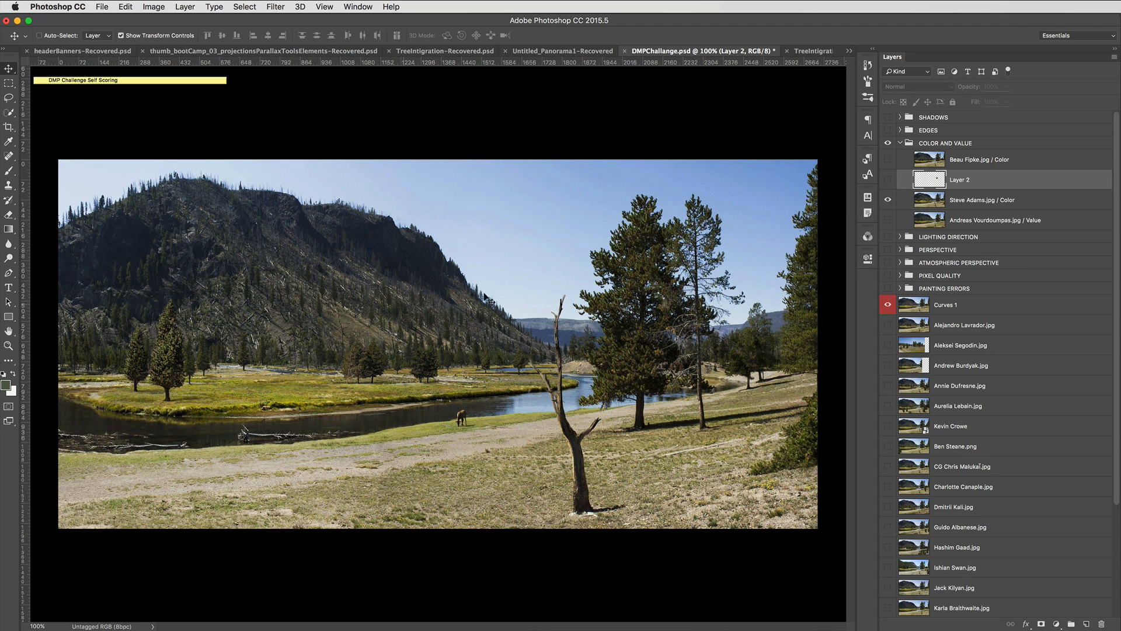
{"action": "left_click", "coordinate": [887, 180]}
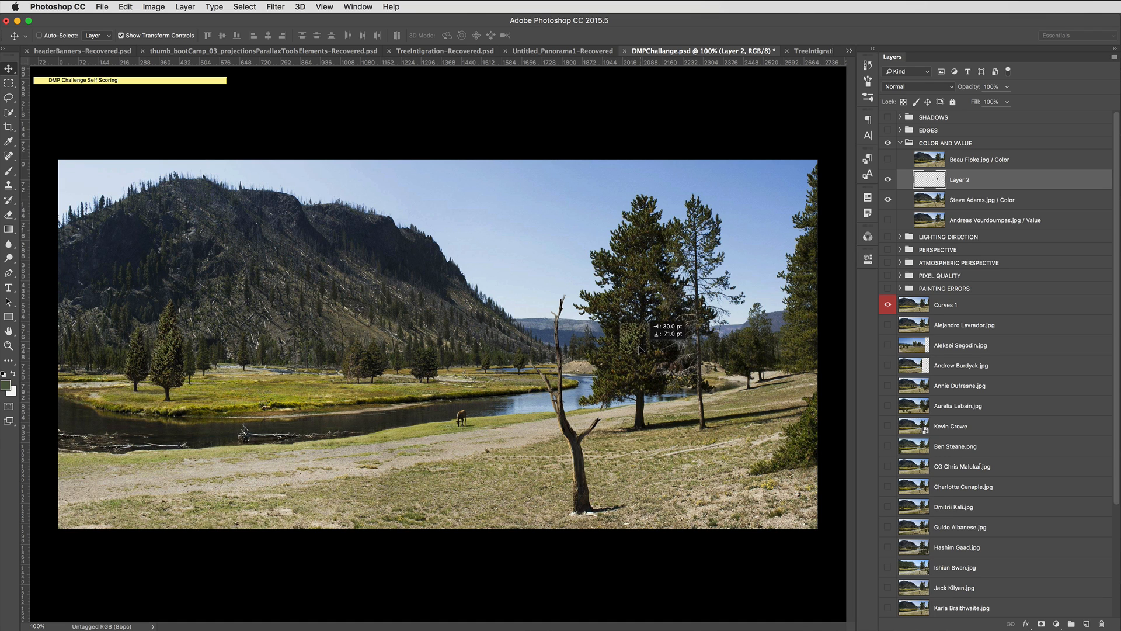
{"action": "left_click", "coordinate": [888, 179]}
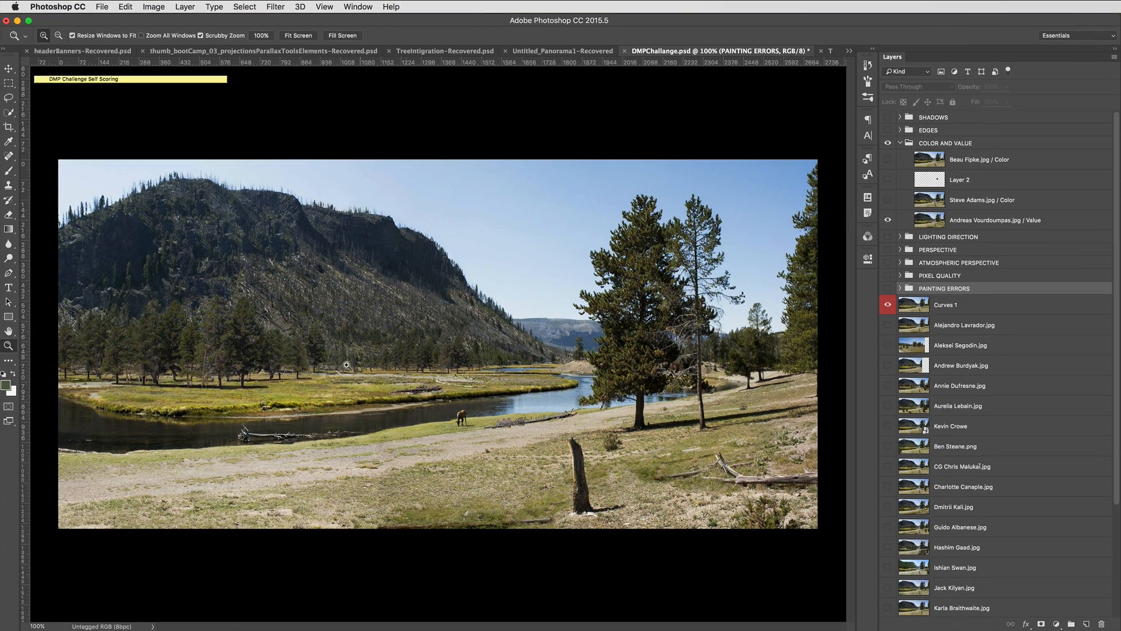
Examine the Value submission's meadow and riverbank up close, toggling the COLOR AND VALUE group to compare with the original plate.
{"action": "left_click", "coordinate": [435, 380]}
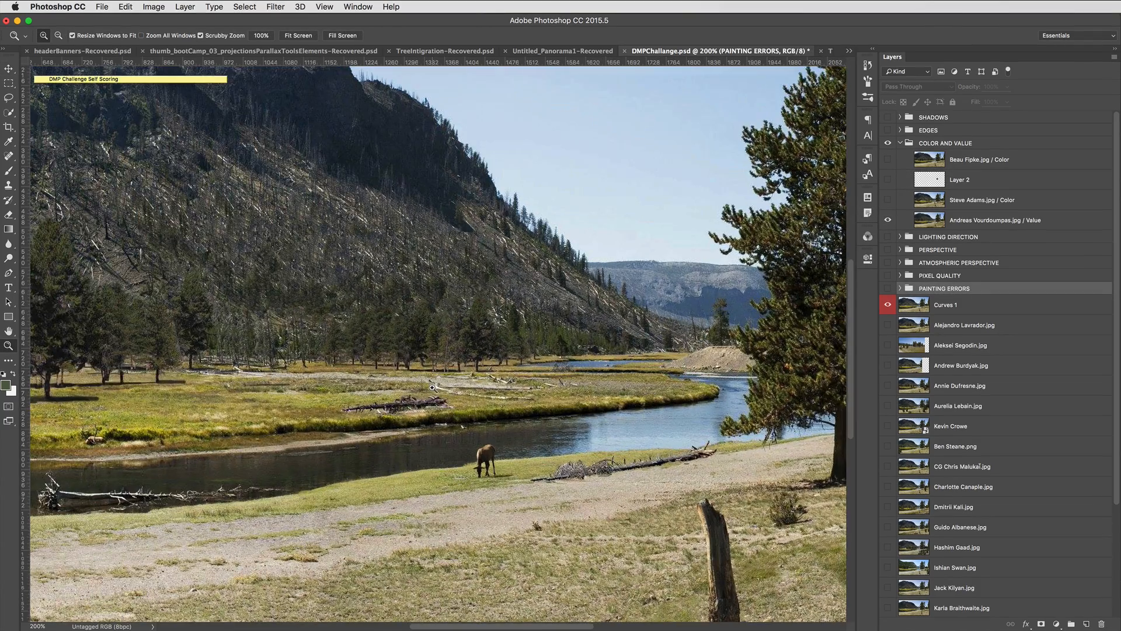
{"action": "left_click", "coordinate": [437, 373]}
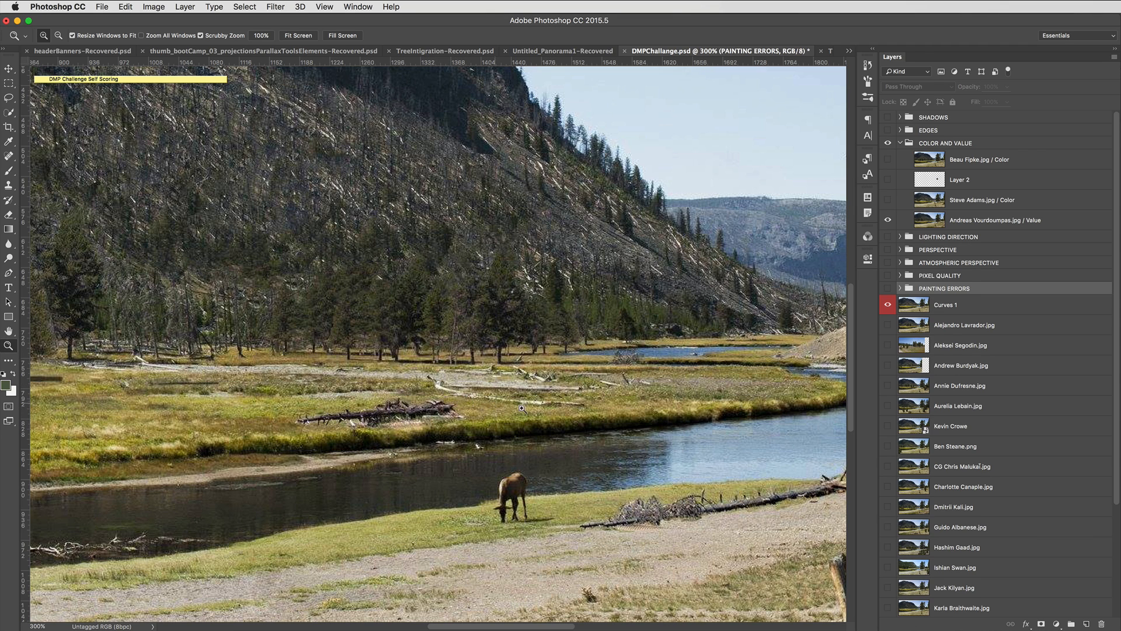
{"action": "left_click", "coordinate": [888, 143]}
{"action": "left_click", "coordinate": [887, 143]}
{"action": "left_click", "coordinate": [888, 143]}
{"action": "left_click", "coordinate": [887, 143]}
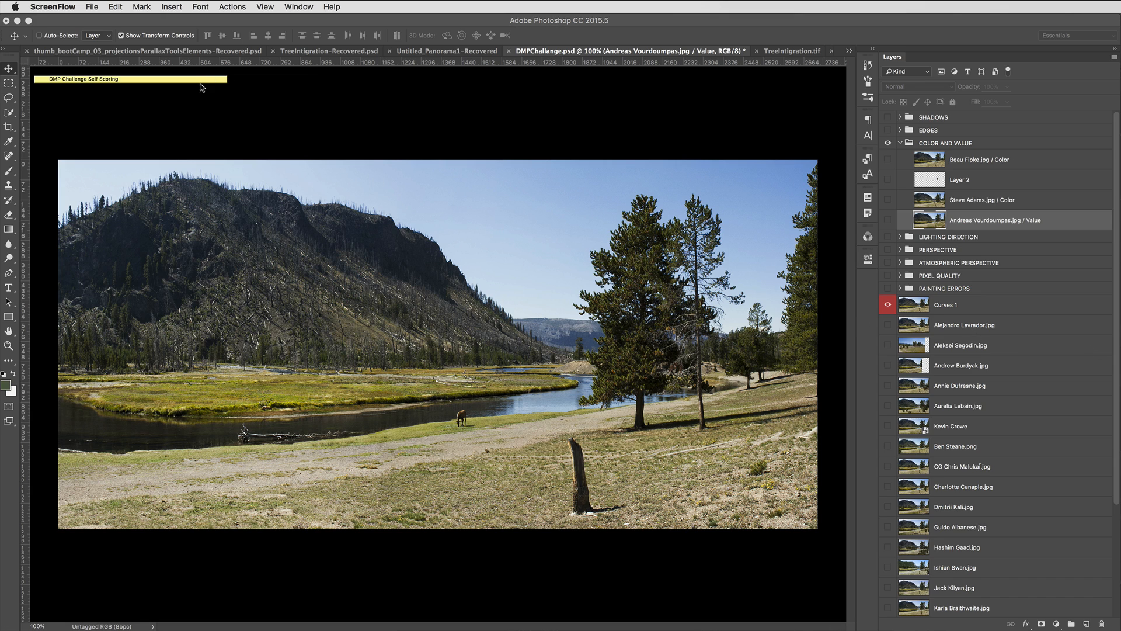
Check the Lighting Direction criterion in the DMP Challenge Self Scoring note, and hide and collapse the COLOR AND VALUE group.
{"action": "double_click", "coordinate": [198, 80]}
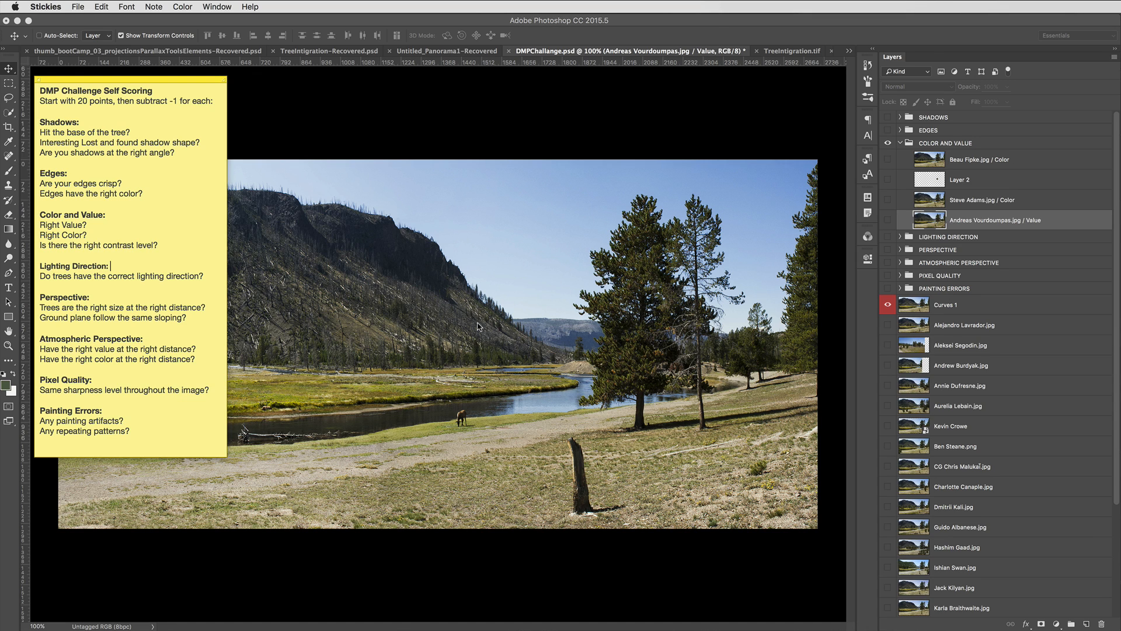
{"action": "double_click", "coordinate": [201, 79]}
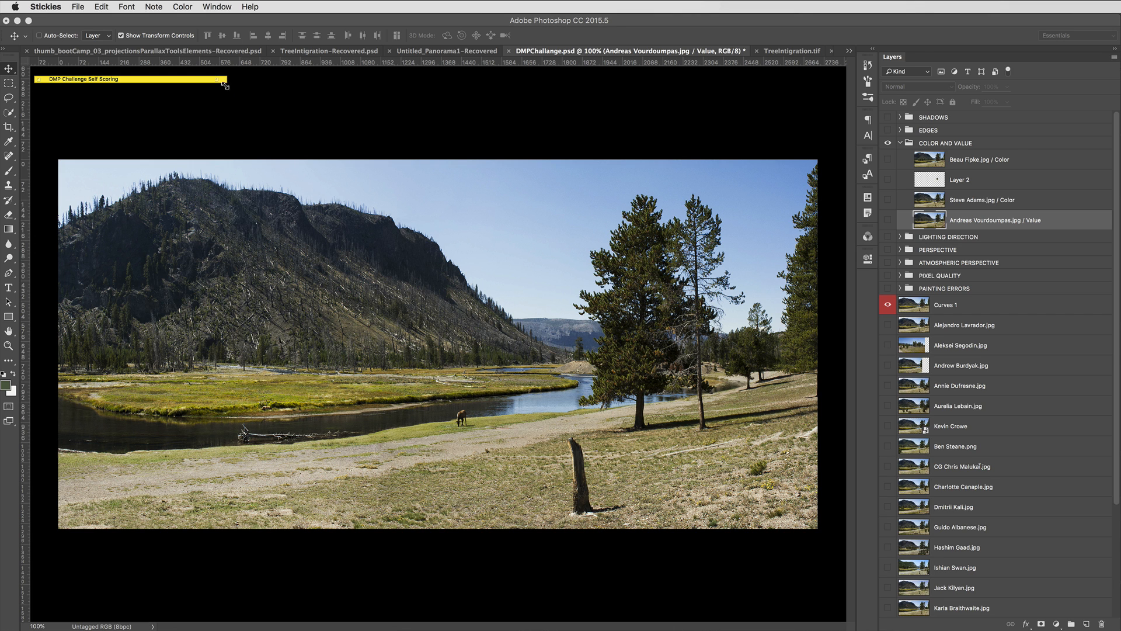
{"action": "left_click", "coordinate": [900, 147]}
{"action": "left_click", "coordinate": [898, 147]}
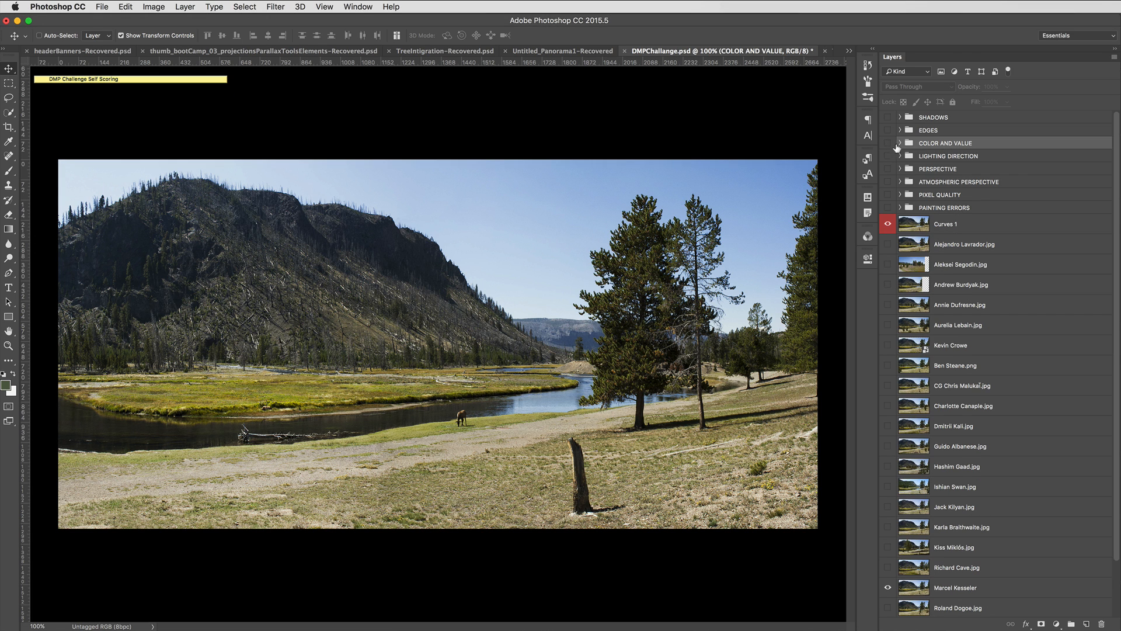
Expand the LIGHTING DIRECTION group and toggle its first submission repeatedly to compare it with the original plate.
{"action": "left_click", "coordinate": [899, 156]}
{"action": "left_click", "coordinate": [907, 180]}
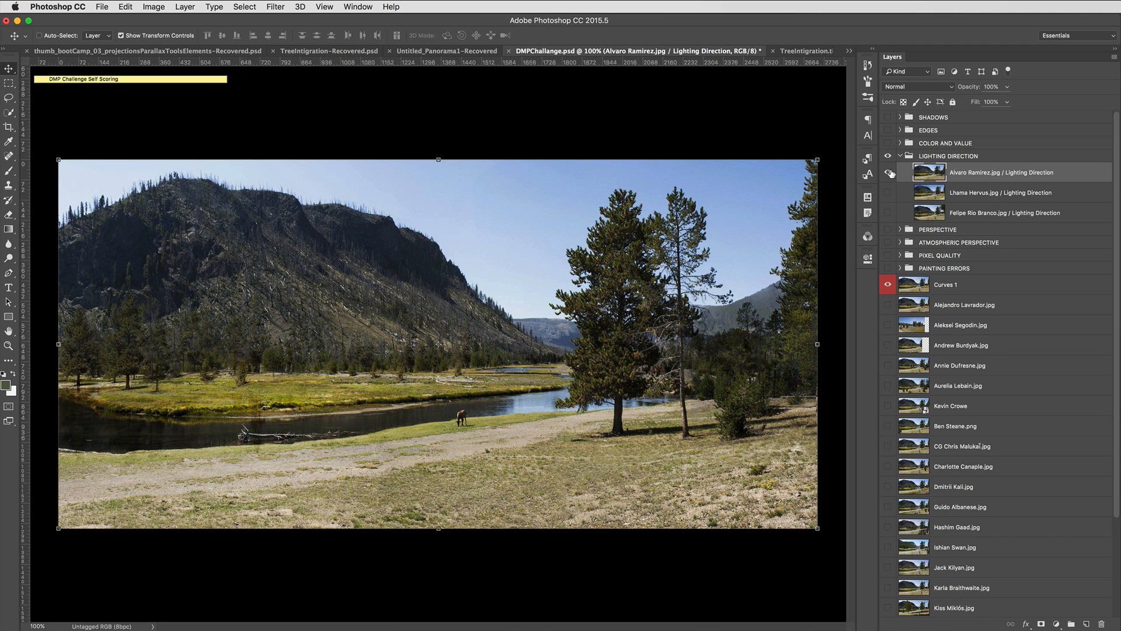
{"action": "left_click", "coordinate": [888, 173]}
{"action": "left_click", "coordinate": [888, 174]}
{"action": "left_click", "coordinate": [888, 175]}
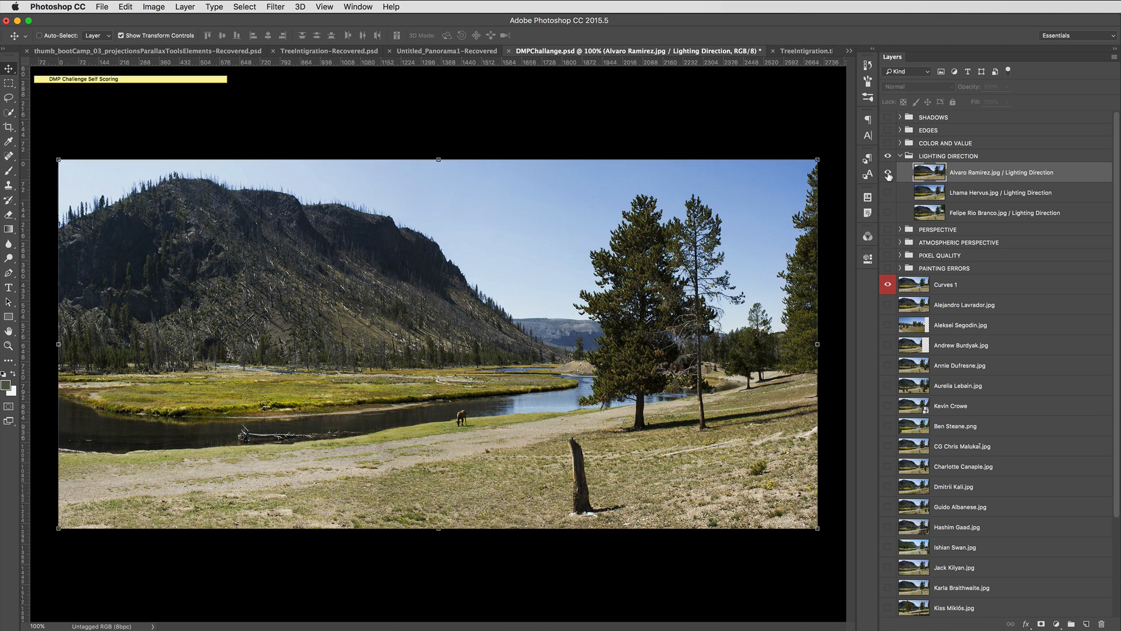
{"action": "left_click", "coordinate": [888, 175]}
{"action": "left_click", "coordinate": [888, 174]}
{"action": "left_click", "coordinate": [888, 174]}
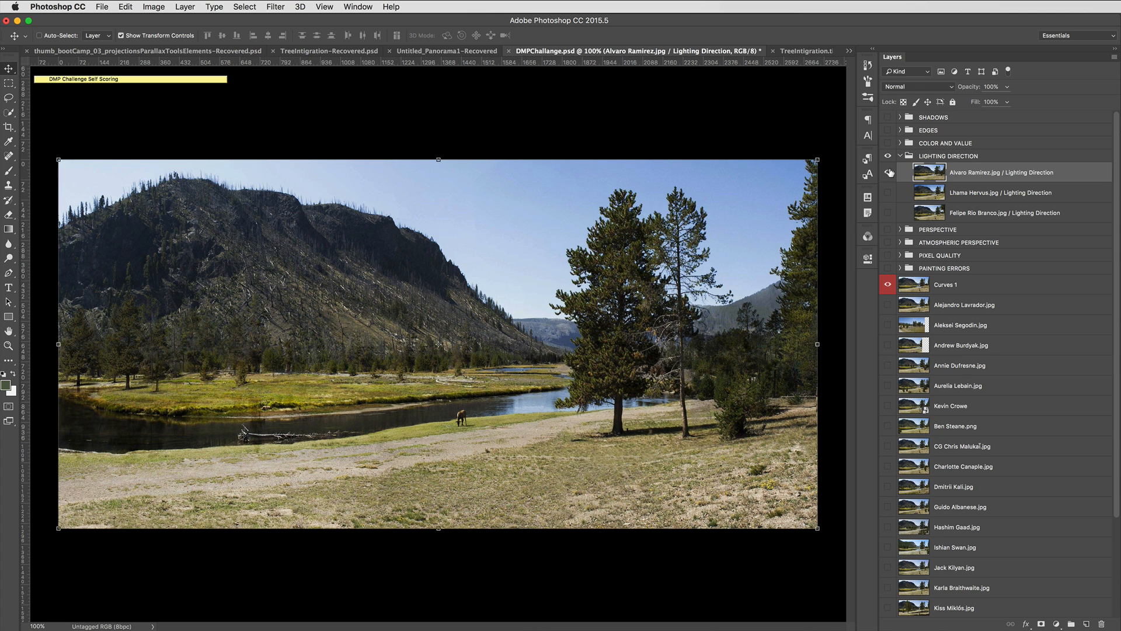
{"action": "left_click", "coordinate": [888, 173]}
{"action": "left_click", "coordinate": [888, 174]}
Examine the pines and riverbank of the first Lighting Direction submission up close at 300%.
{"action": "key", "text": "super+plus"}
{"action": "key", "text": "super+plus"}
{"action": "scroll", "coordinate": [647, 425], "scroll_direction": "right", "scroll_amount": 15}
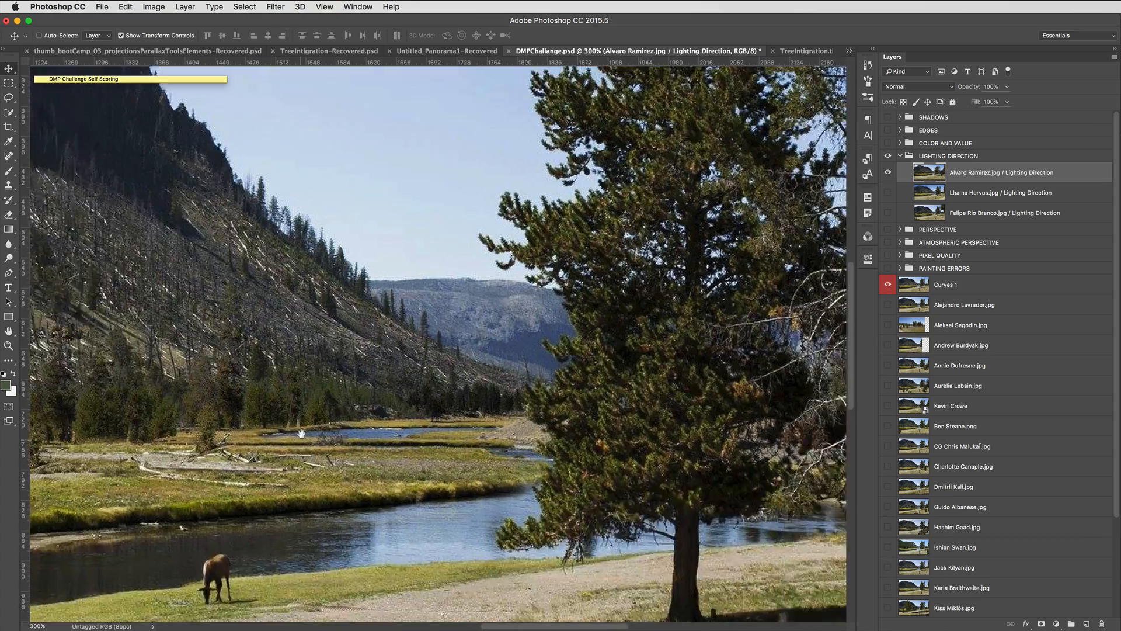
{"action": "scroll", "coordinate": [386, 489], "scroll_direction": "left", "scroll_amount": 3}
{"action": "scroll", "coordinate": [386, 489], "scroll_direction": "down", "scroll_amount": 3}
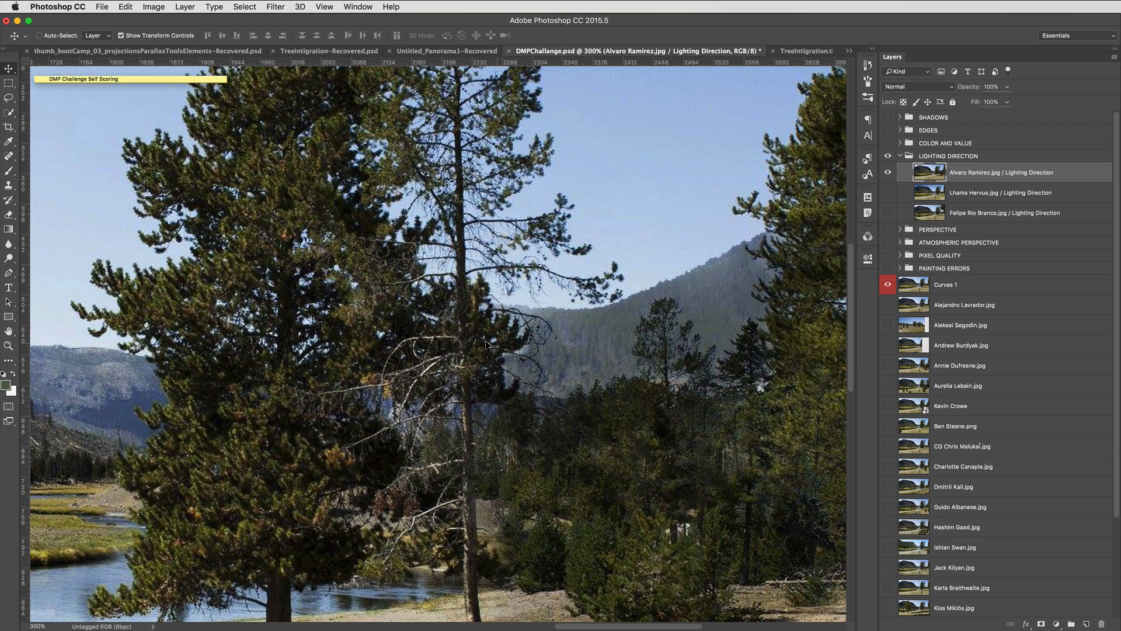
{"action": "key", "text": "super+minus"}
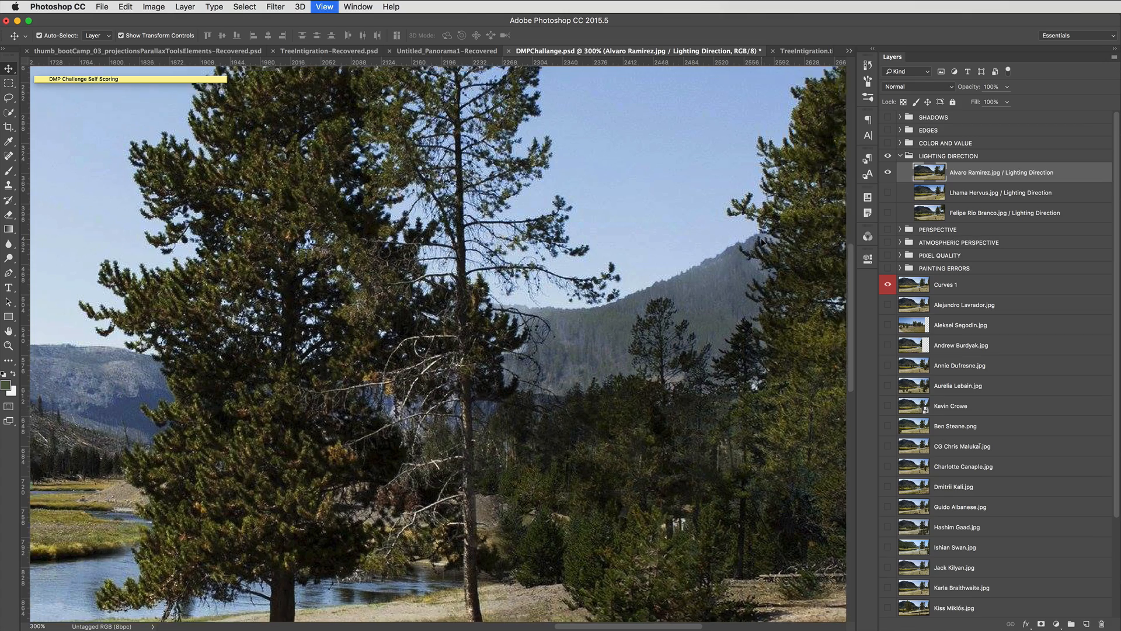
Show the second Lighting Direction submission in place of the first and examine its trees and full composition.
{"action": "left_click", "coordinate": [887, 173]}
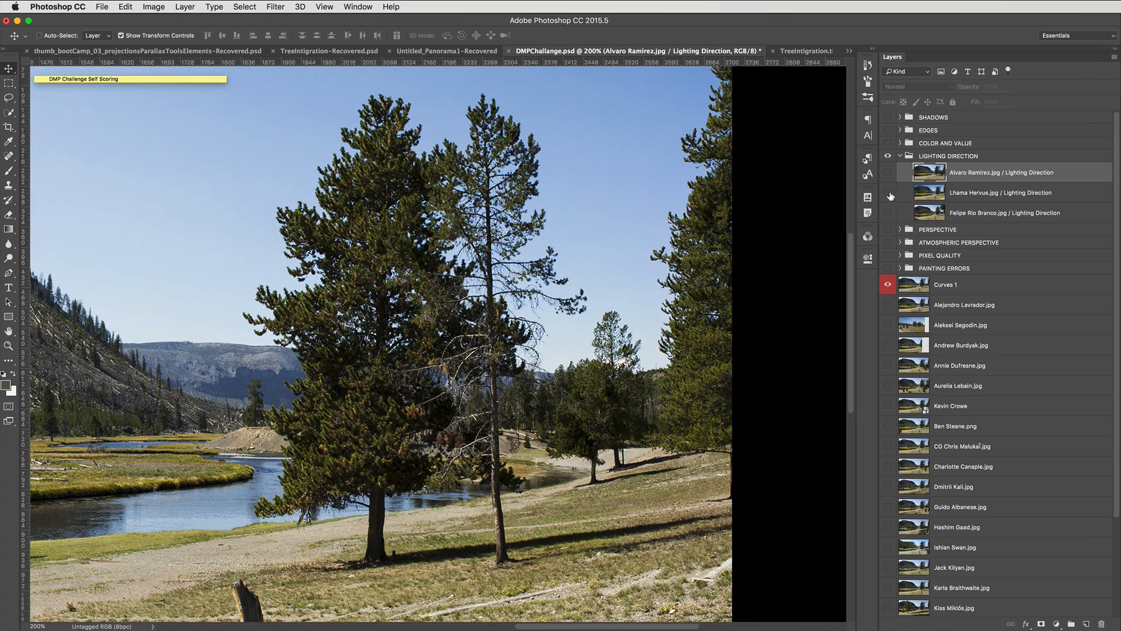
{"action": "left_click", "coordinate": [887, 192]}
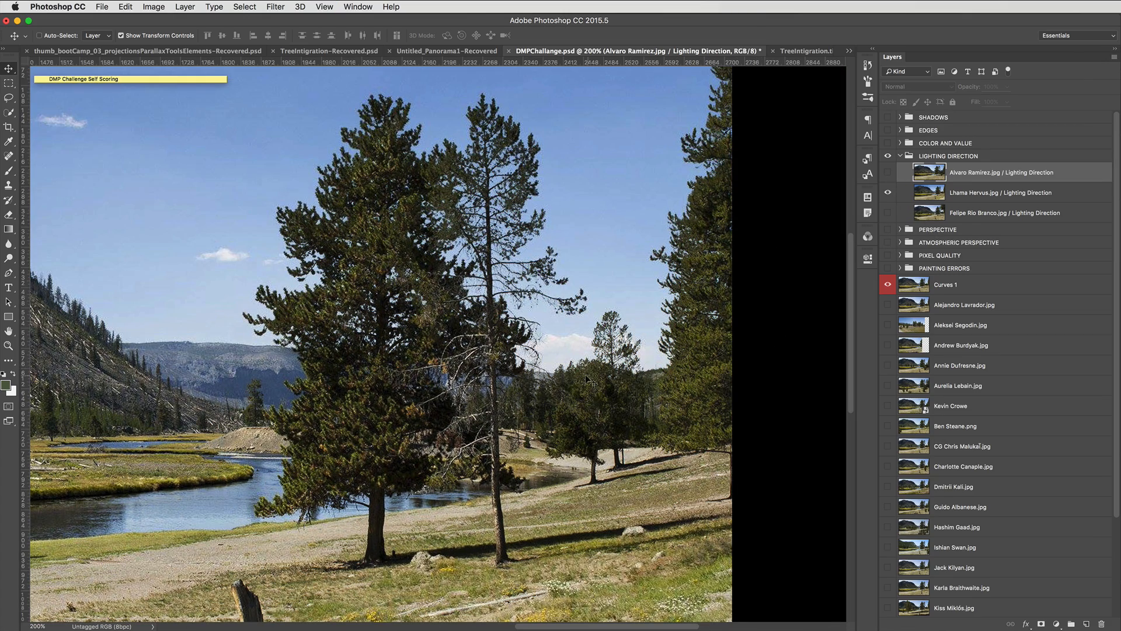
{"action": "left_click_drag", "start_coordinate": [461, 408], "coordinate": [601, 411]}
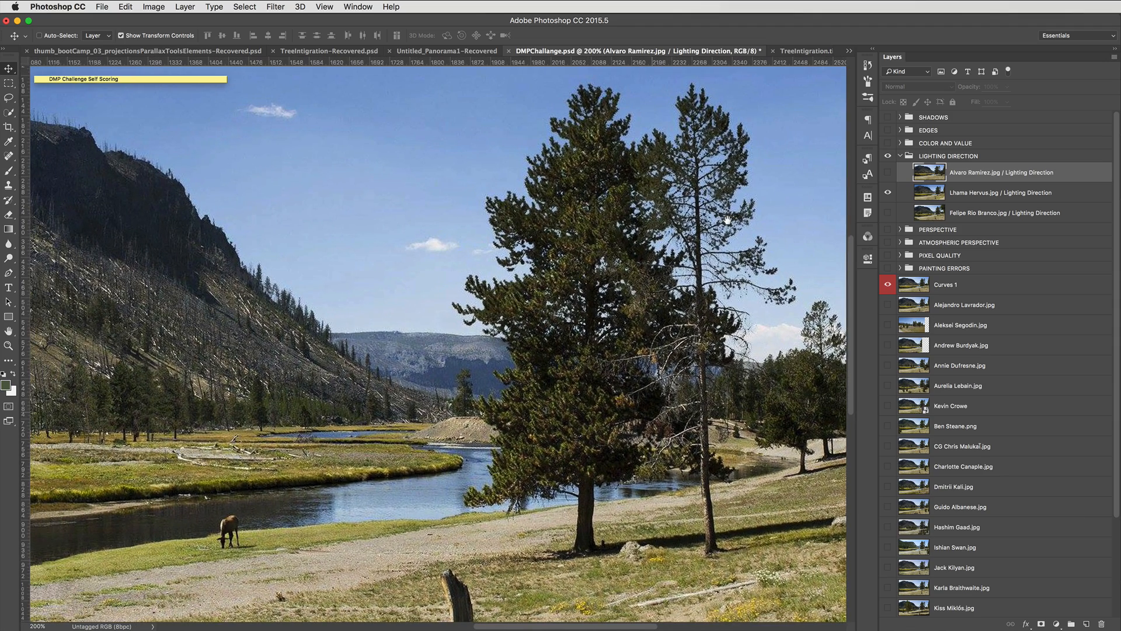
{"action": "key", "text": "super+minus"}
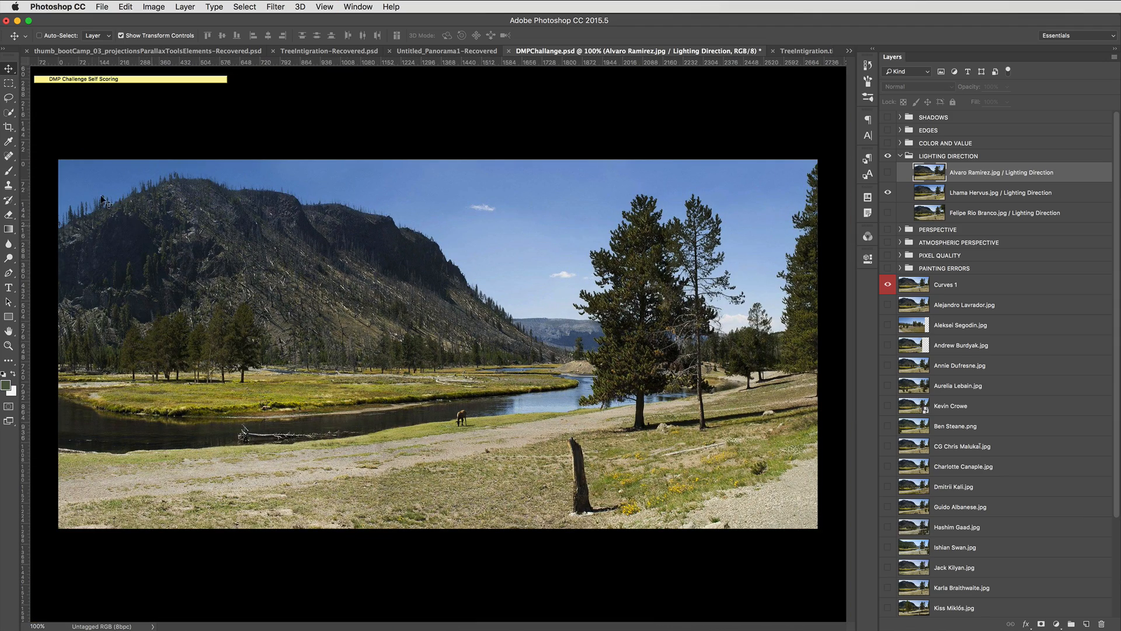
Copy a rectangular patch of the large pine's lower foliage from the second Lighting Direction submission onto a new layer.
{"action": "left_click", "coordinate": [9, 84]}
{"action": "left_click_drag", "start_coordinate": [945, 200], "coordinate": [639, 250]}
{"action": "left_click", "coordinate": [808, 253]}
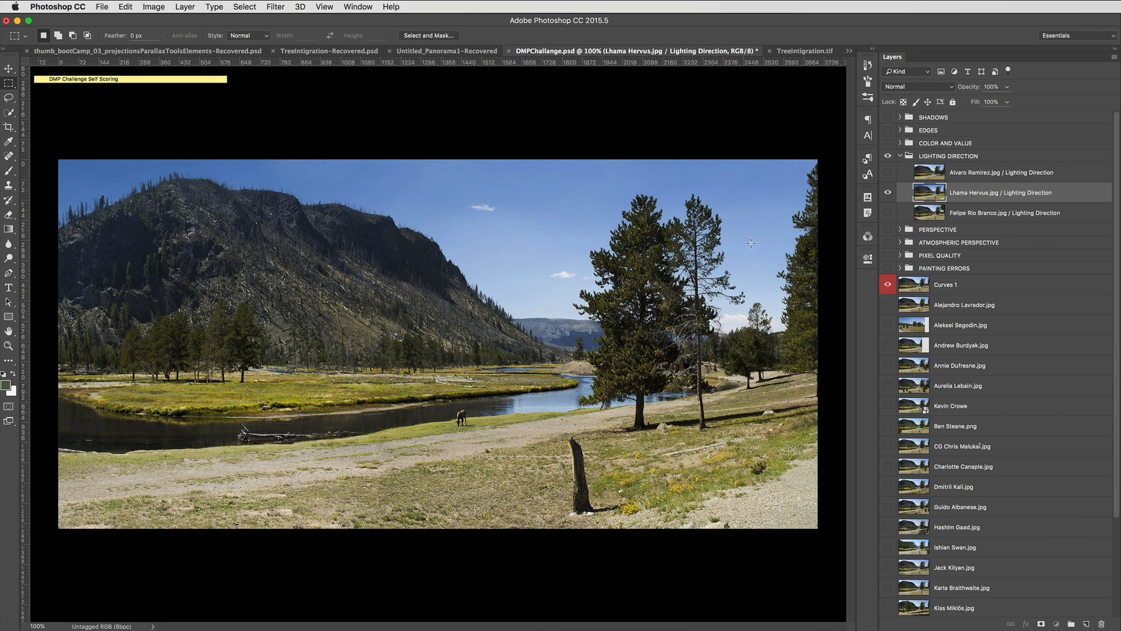
{"action": "left_click_drag", "start_coordinate": [665, 382], "coordinate": [611, 340]}
{"action": "key", "text": "super+d"}
{"action": "key", "text": "super+j"}
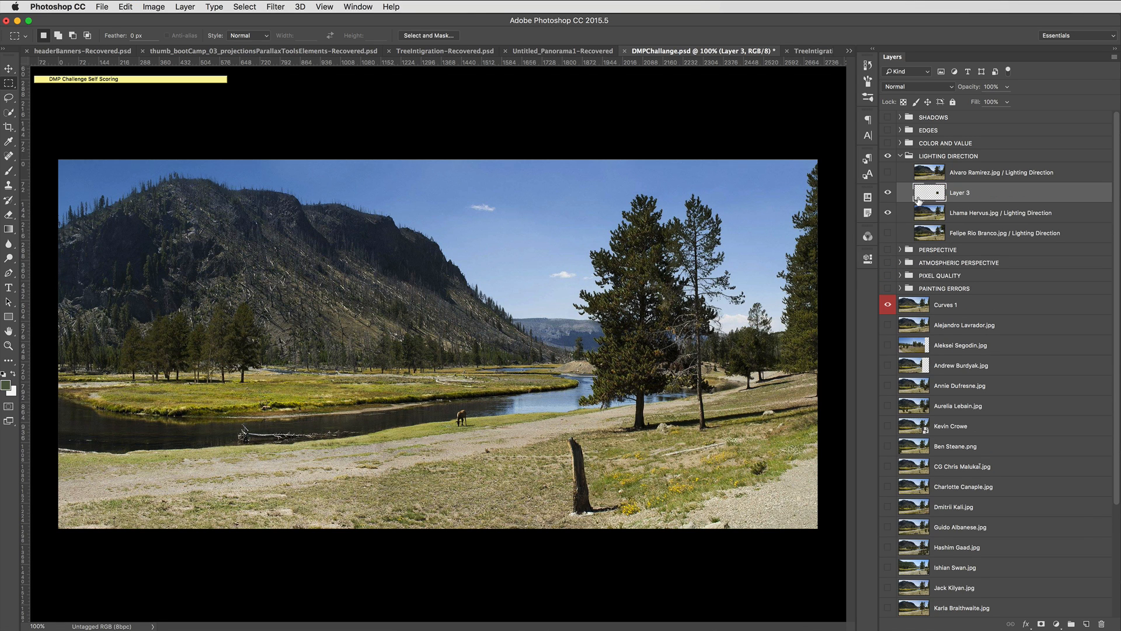
Move the copied foliage patch onto the mountainside above the distant meadow trees for a close lighting comparison.
{"action": "key", "text": "v"}
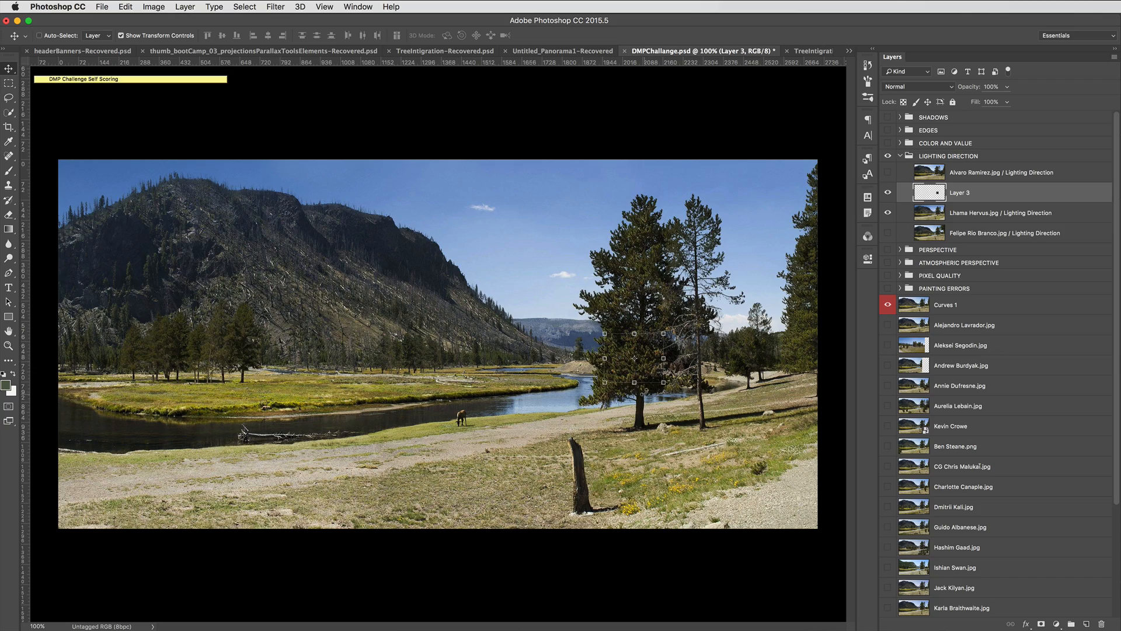
{"action": "left_click_drag", "start_coordinate": [649, 369], "coordinate": [148, 310]}
{"action": "key", "text": "super+equal"}
{"action": "key", "text": "super+equal"}
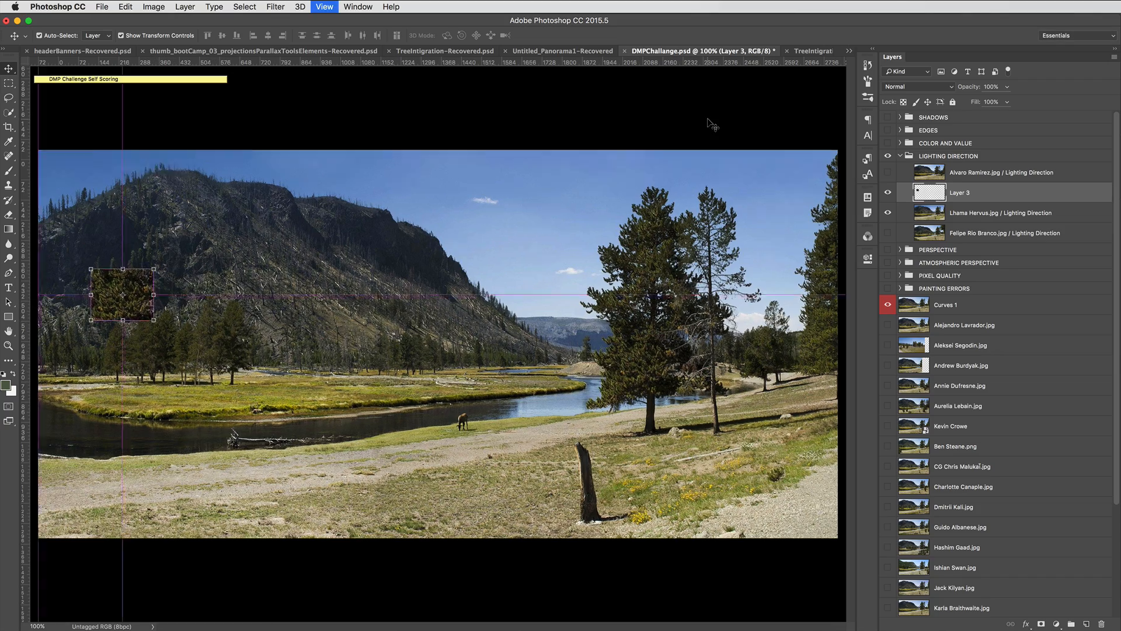
{"action": "scroll", "coordinate": [263, 371], "scroll_direction": "left", "scroll_amount": 15}
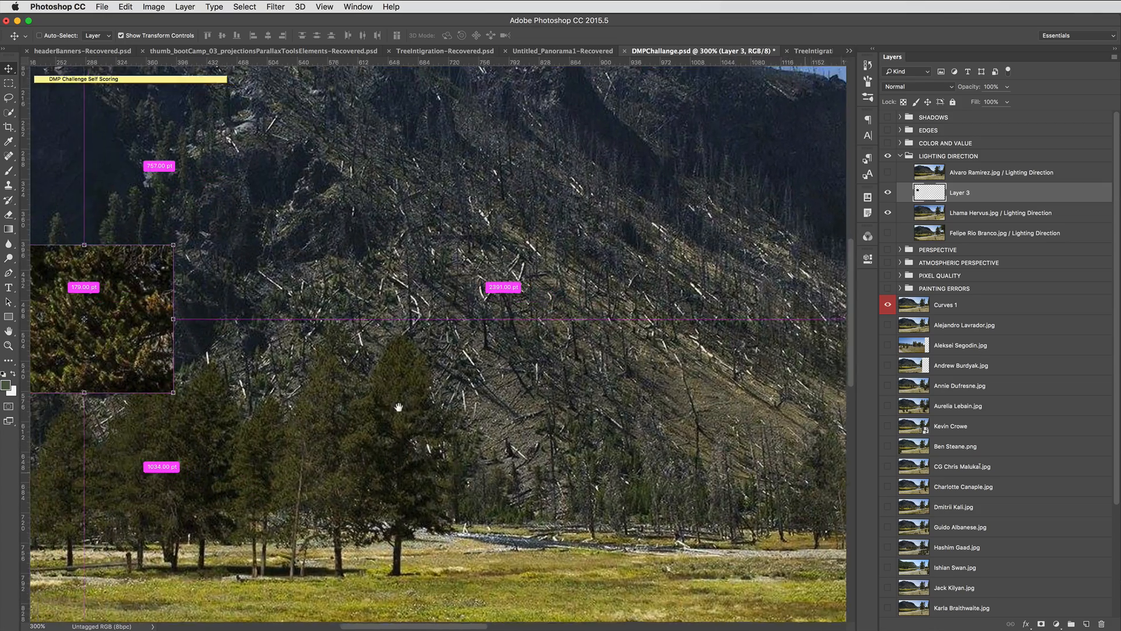
{"action": "scroll", "coordinate": [604, 393], "scroll_direction": "down", "scroll_amount": 1}
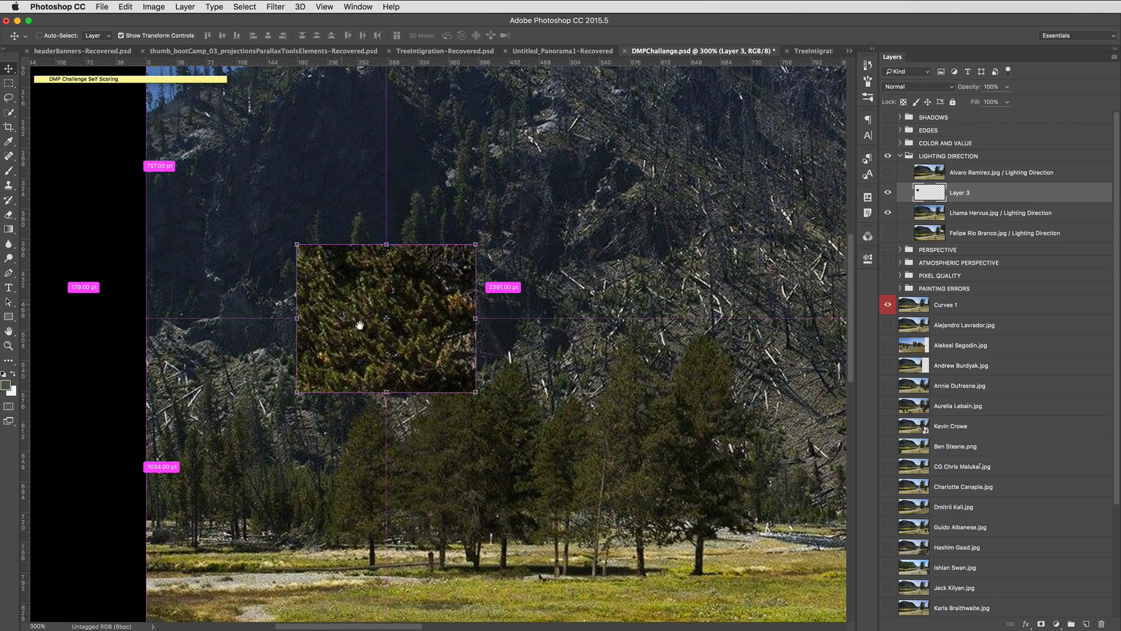
{"action": "scroll", "coordinate": [477, 403], "scroll_direction": "down", "scroll_amount": 2}
{"action": "scroll", "coordinate": [477, 403], "scroll_direction": "right", "scroll_amount": 1}
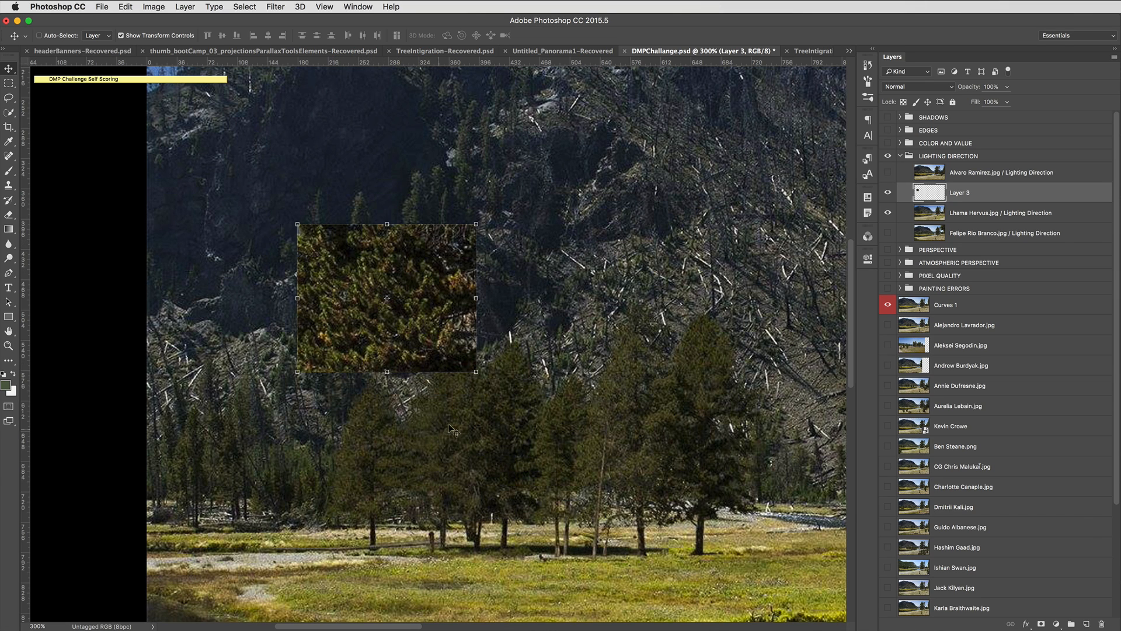
Shift the foliage patch slightly higher on the mountainside and compare it with the meadow trees at several magnifications.
{"action": "left_click_drag", "start_coordinate": [429, 360], "coordinate": [420, 309]}
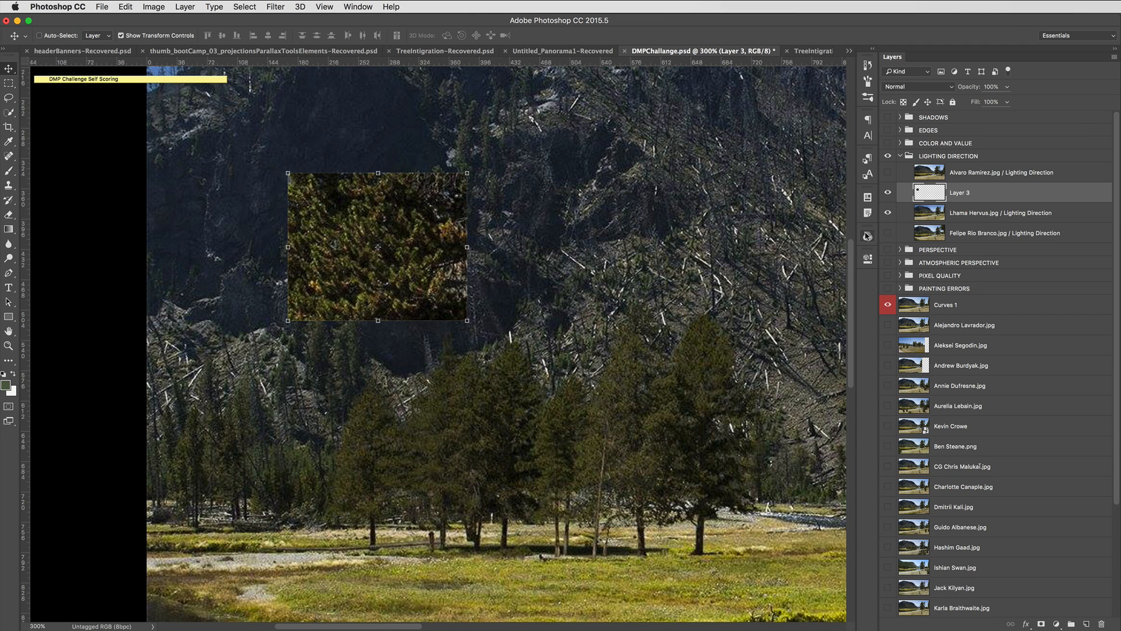
{"action": "key", "text": "super+minus"}
{"action": "key", "text": "super+minus"}
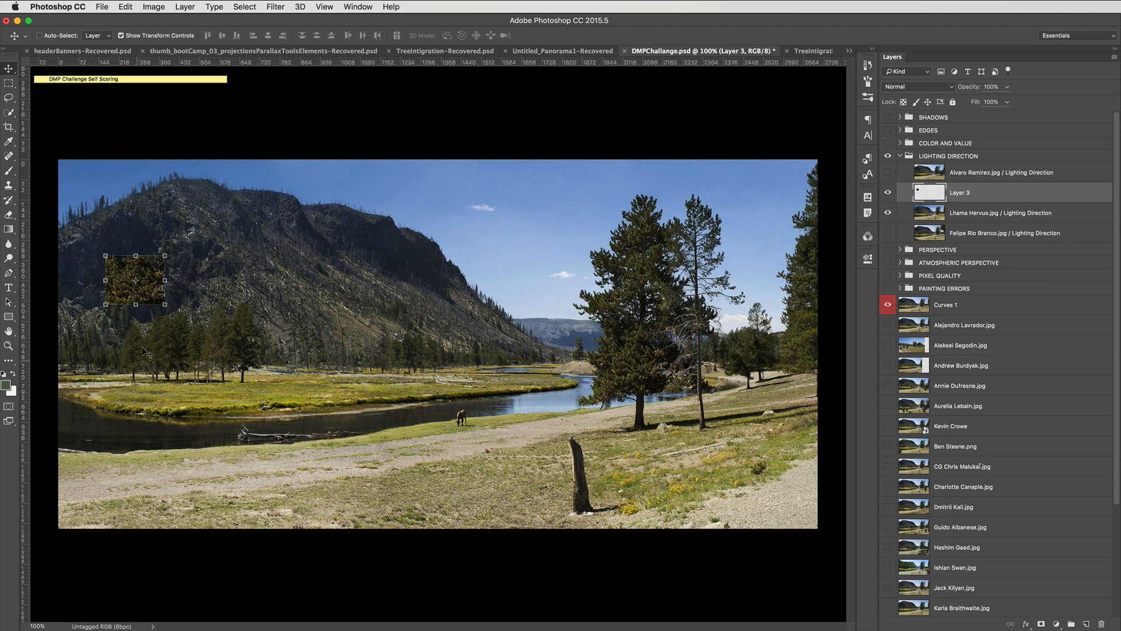
{"action": "key", "text": "super+equal"}
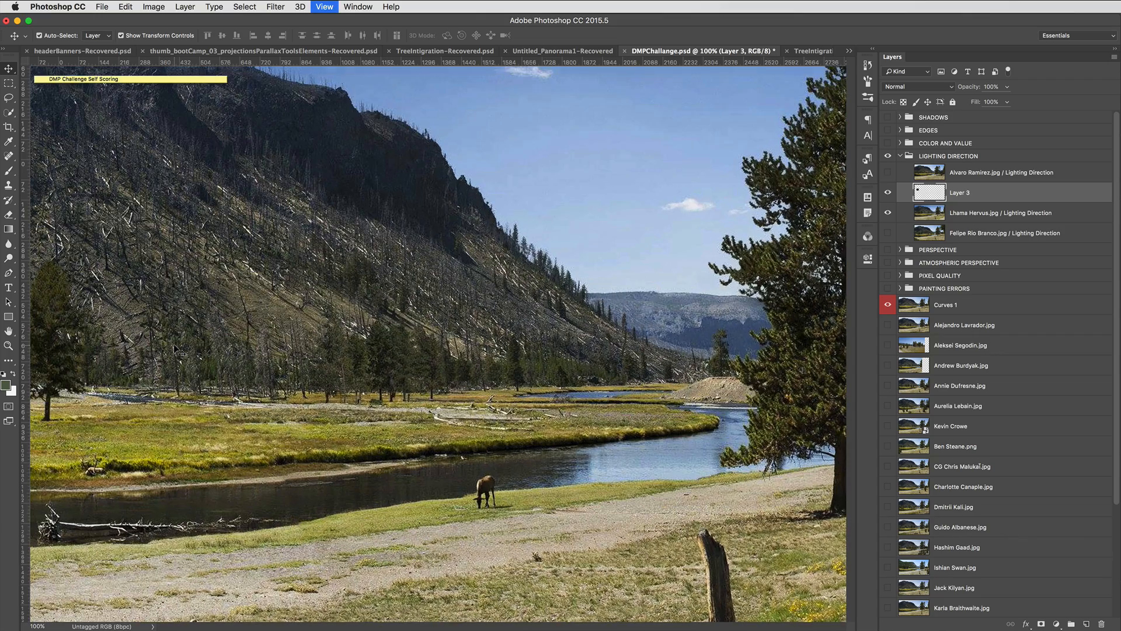
{"action": "scroll", "coordinate": [376, 387], "scroll_direction": "left", "scroll_amount": 10}
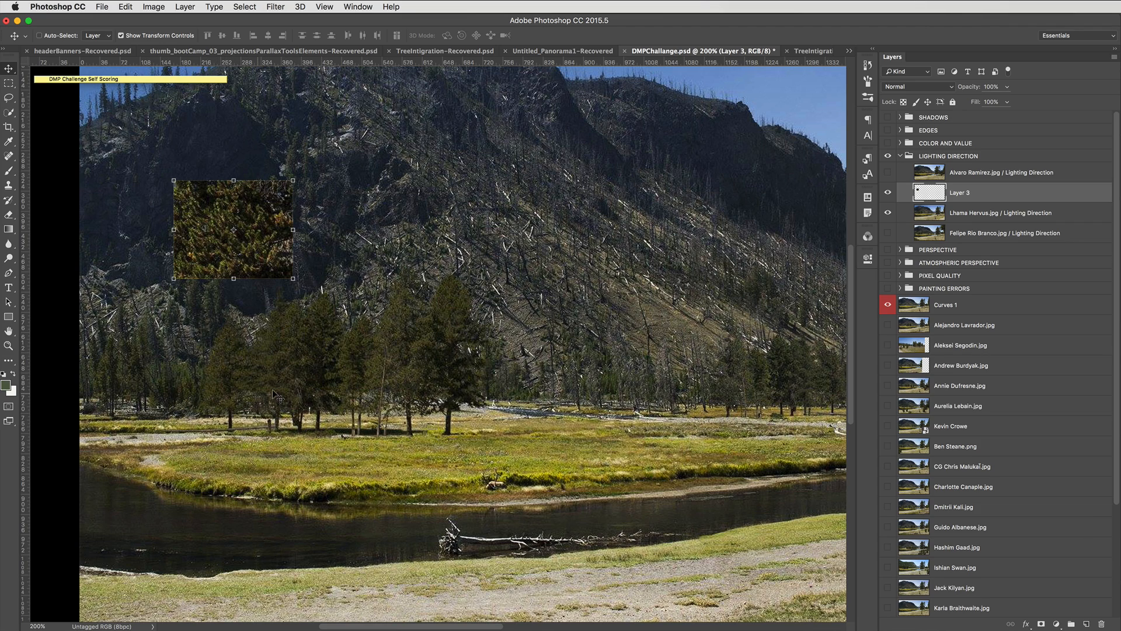
{"action": "key", "text": "super+1"}
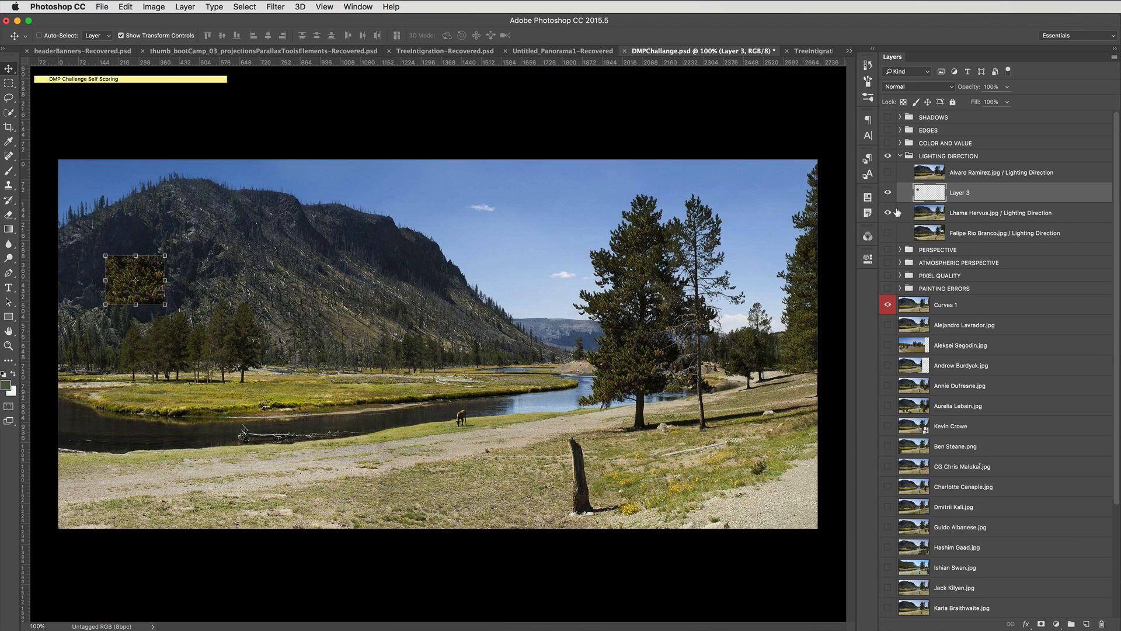
Hide the second submission and the foliage patch, and show and select the third Lighting Direction submission.
{"action": "left_click", "coordinate": [887, 211]}
{"action": "left_click", "coordinate": [887, 232]}
{"action": "left_click", "coordinate": [963, 234]}
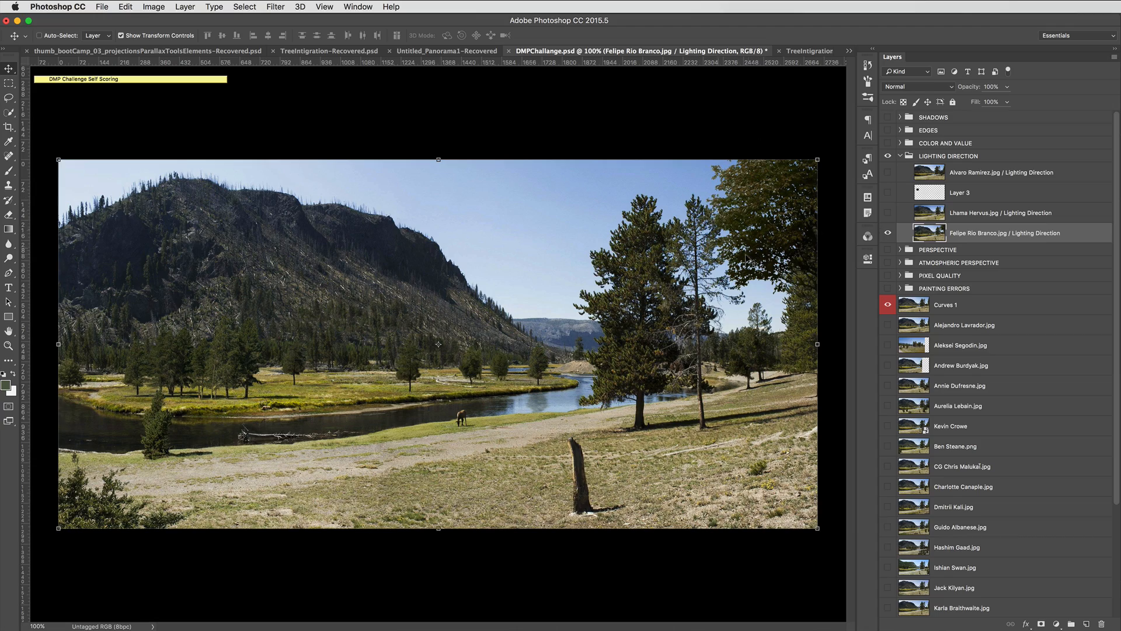
Examine the overhanging leafy tree and neighbouring pines in the third Lighting Direction submission up close.
{"action": "key", "text": "super+plus"}
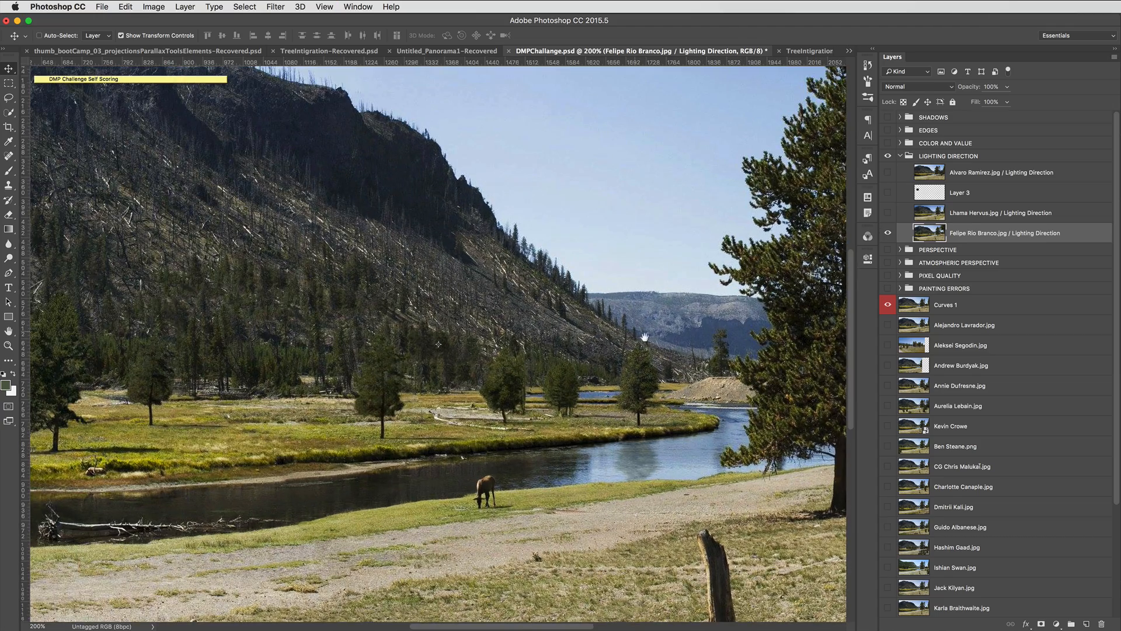
{"action": "key", "text": "super+plus"}
{"action": "left_click_drag", "start_coordinate": [616, 350], "coordinate": [500, 380]}
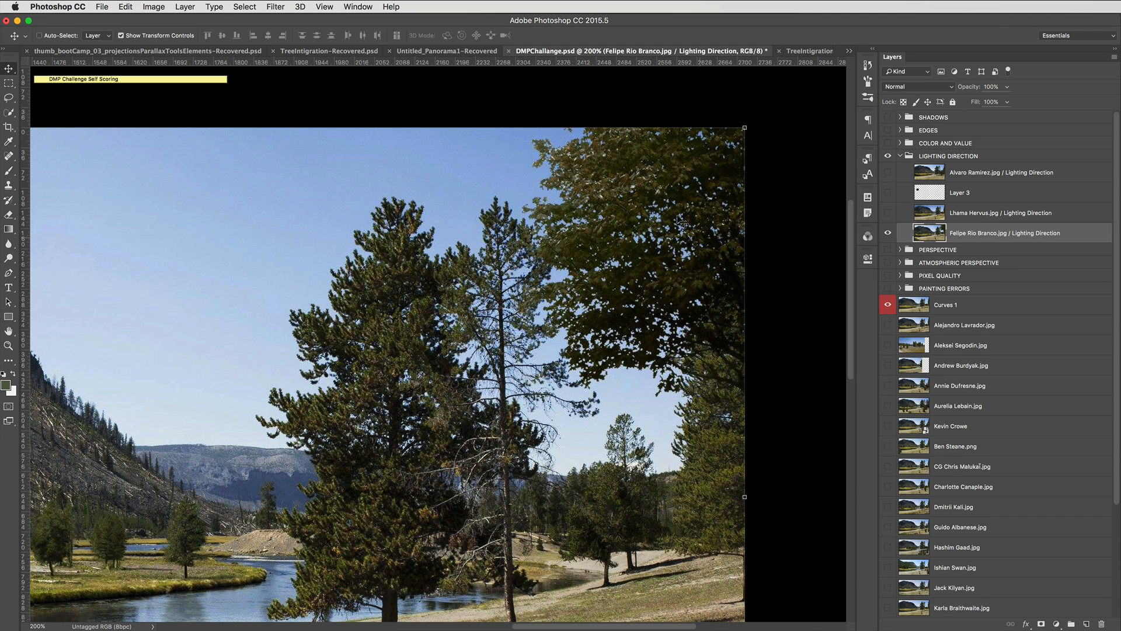
{"action": "mouse_move", "coordinate": [358, 462]}
{"action": "left_mouse_down"}
{"action": "mouse_move", "coordinate": [383, 393]}
{"action": "mouse_move", "coordinate": [361, 450]}
{"action": "left_mouse_up"}
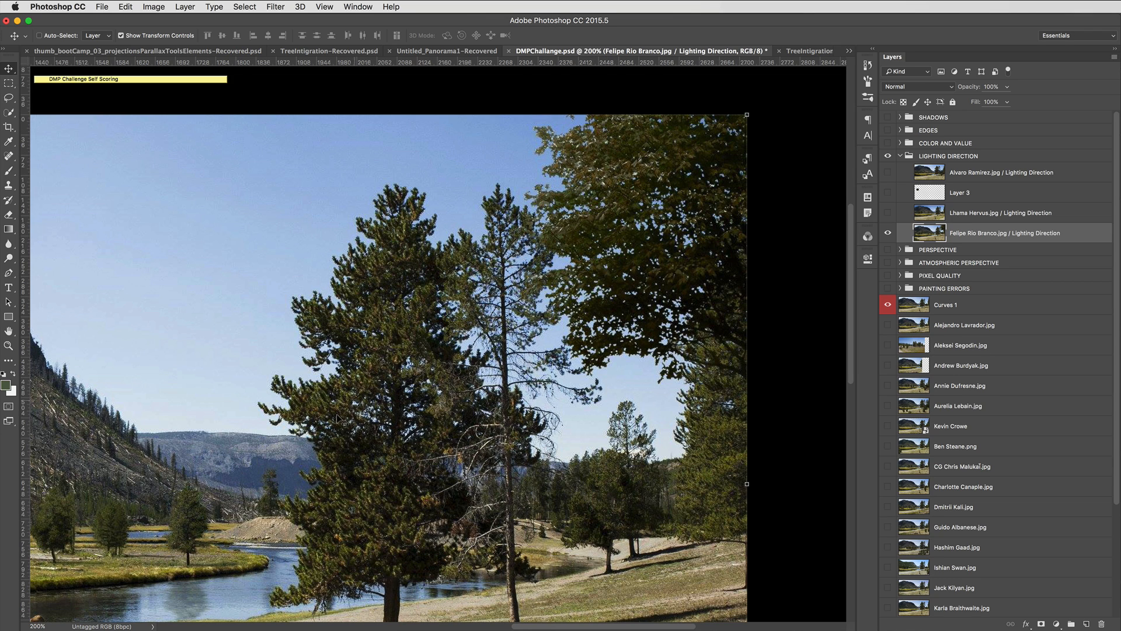
Show the foliage patch again and move it onto the dark overhanging leafy tree of the third submission.
{"action": "left_click", "coordinate": [922, 194]}
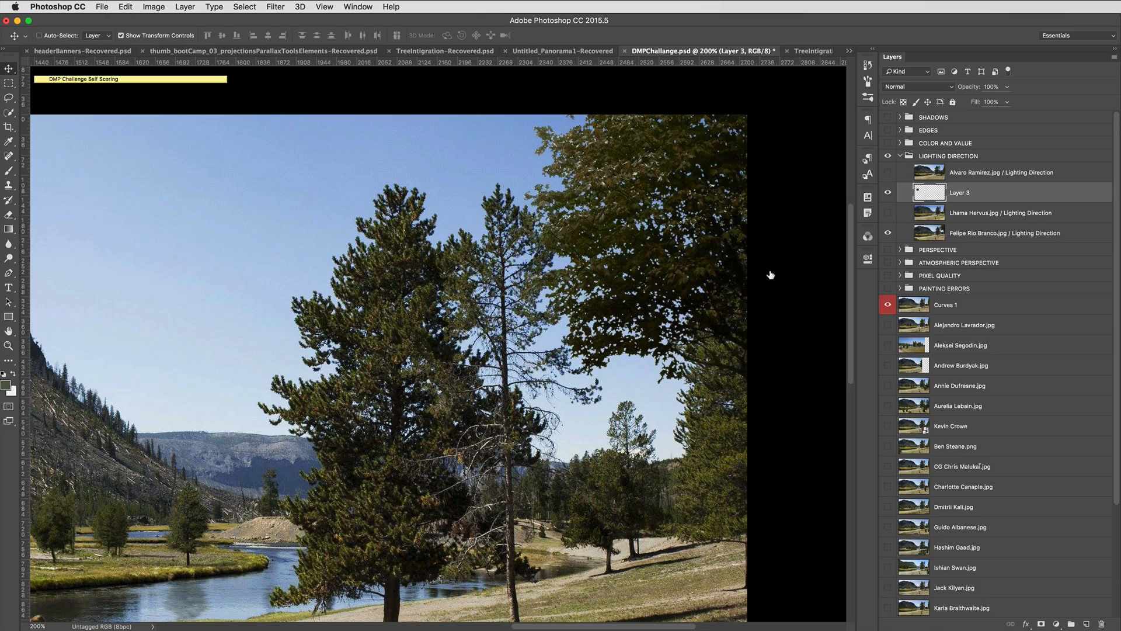
{"action": "scroll", "coordinate": [470, 260], "scroll_direction": "left", "scroll_amount": 10}
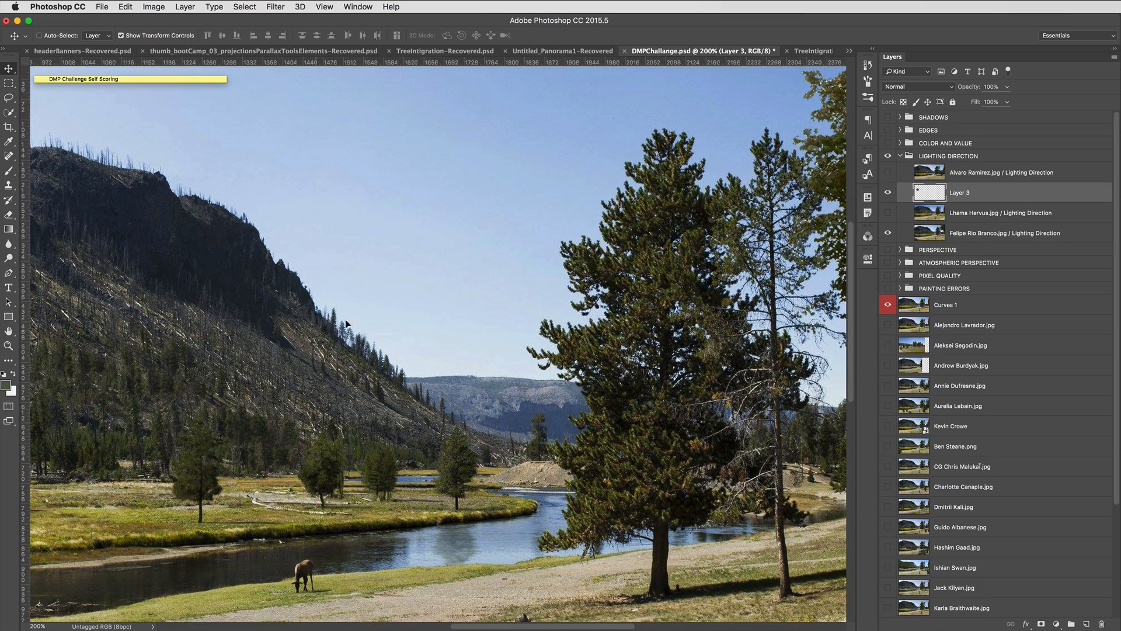
{"action": "scroll", "coordinate": [584, 296], "scroll_direction": "right", "scroll_amount": 10}
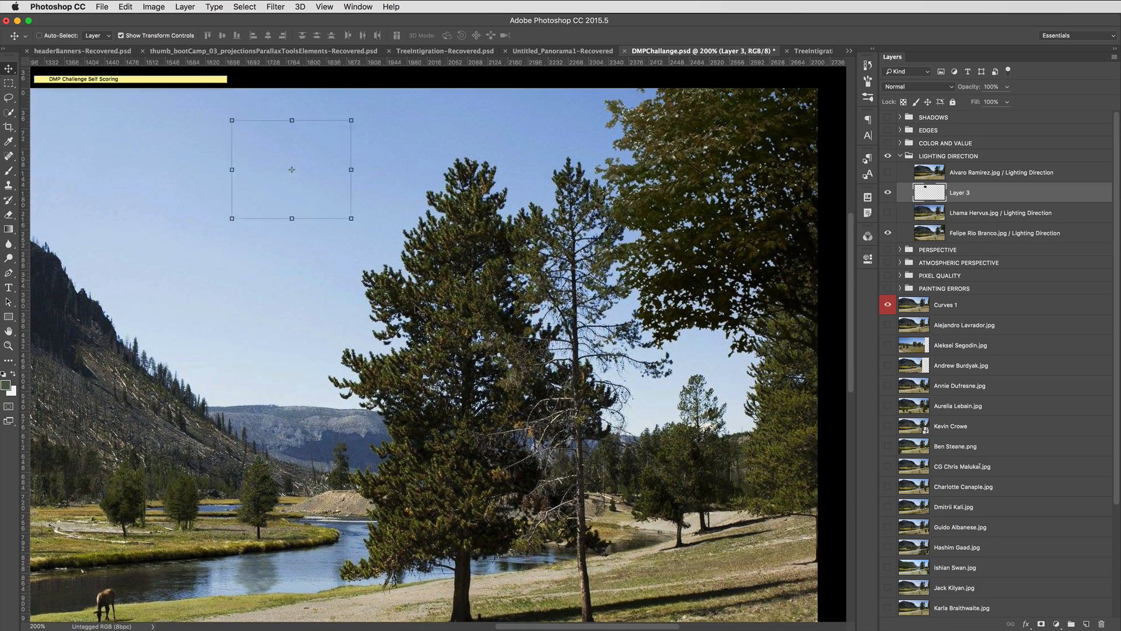
{"action": "left_click_drag", "start_coordinate": [264, 315], "coordinate": [536, 391]}
{"action": "left_click_drag", "start_coordinate": [521, 212], "coordinate": [568, 232]}
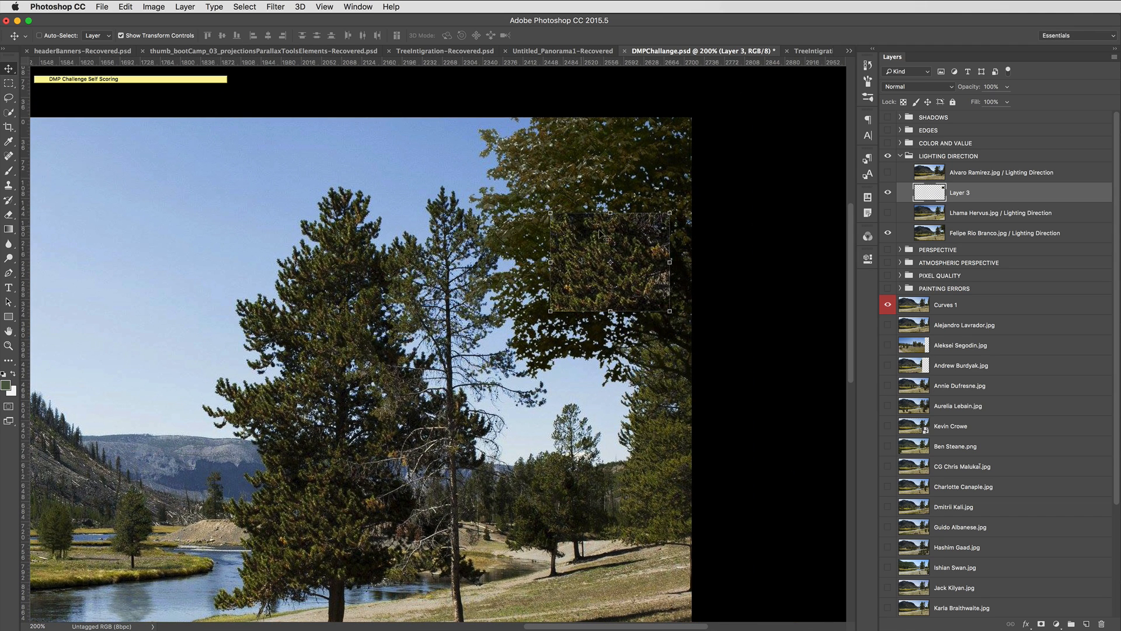
Hide the foliage patch and third submission, and collapse and hide the LIGHTING DIRECTION group in favor of PERSPECTIVE.
{"action": "left_click", "coordinate": [888, 193]}
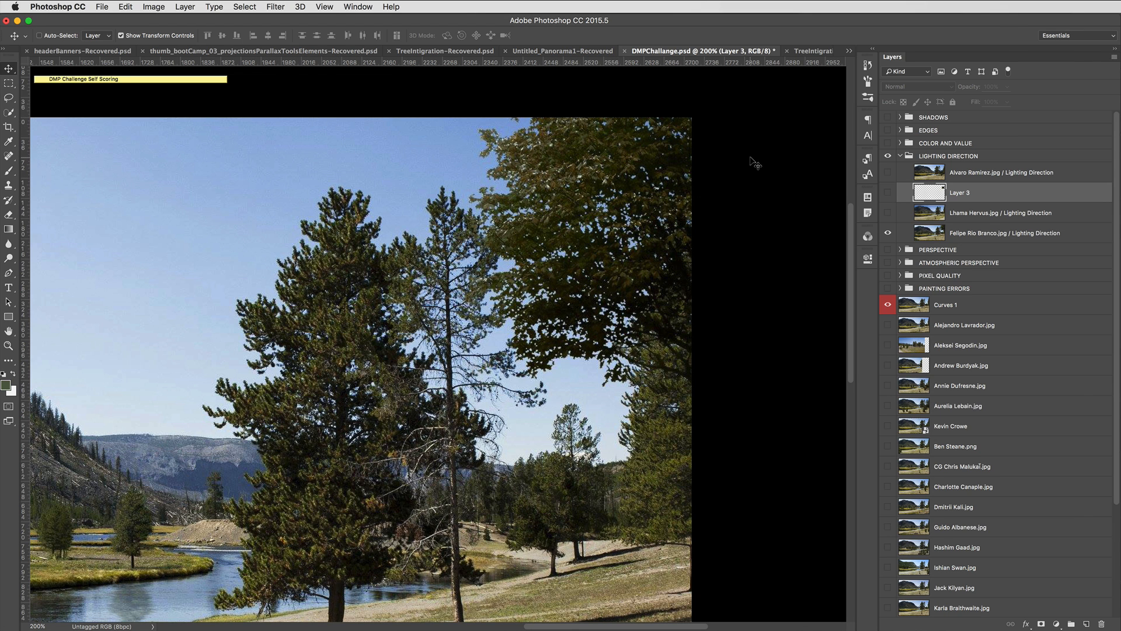
{"action": "key", "text": "super+minus"}
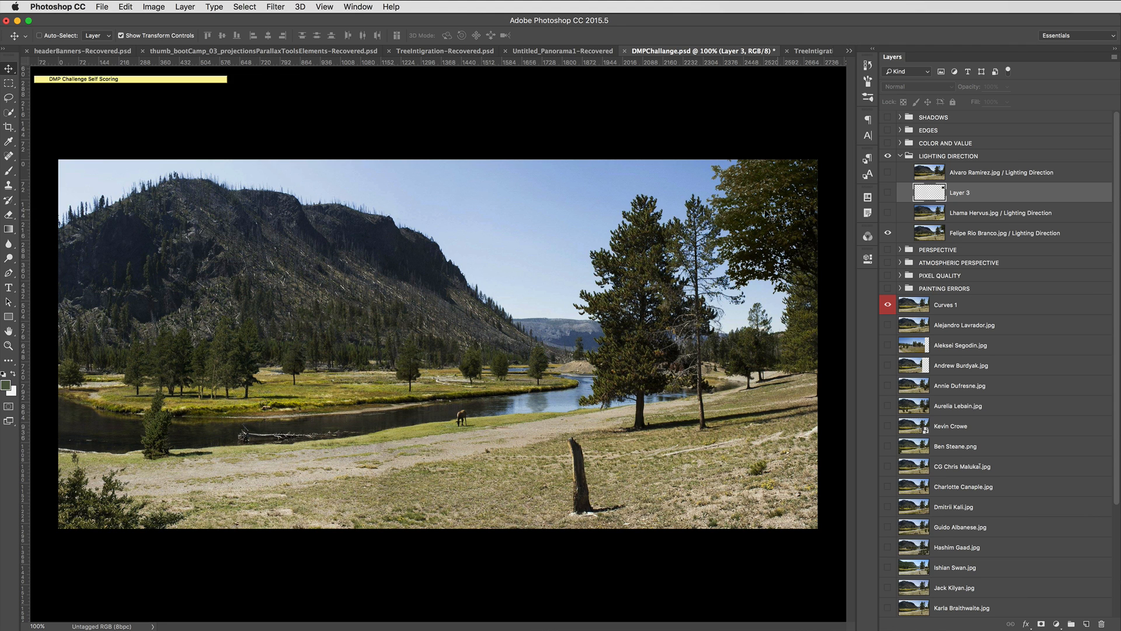
{"action": "left_click", "coordinate": [888, 233]}
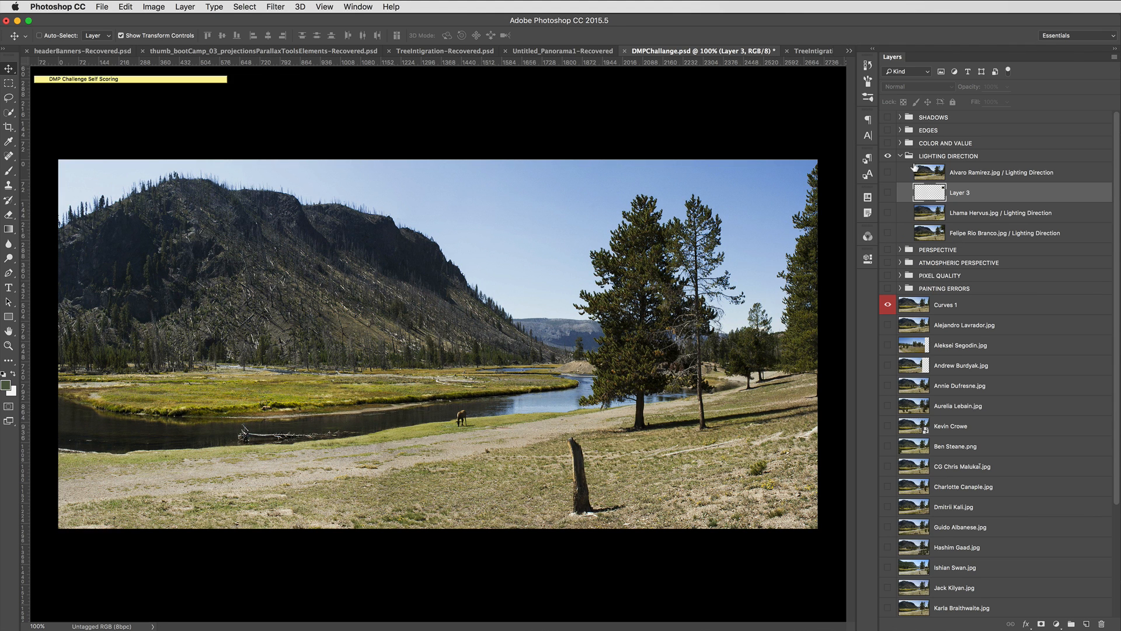
{"action": "left_click", "coordinate": [901, 157]}
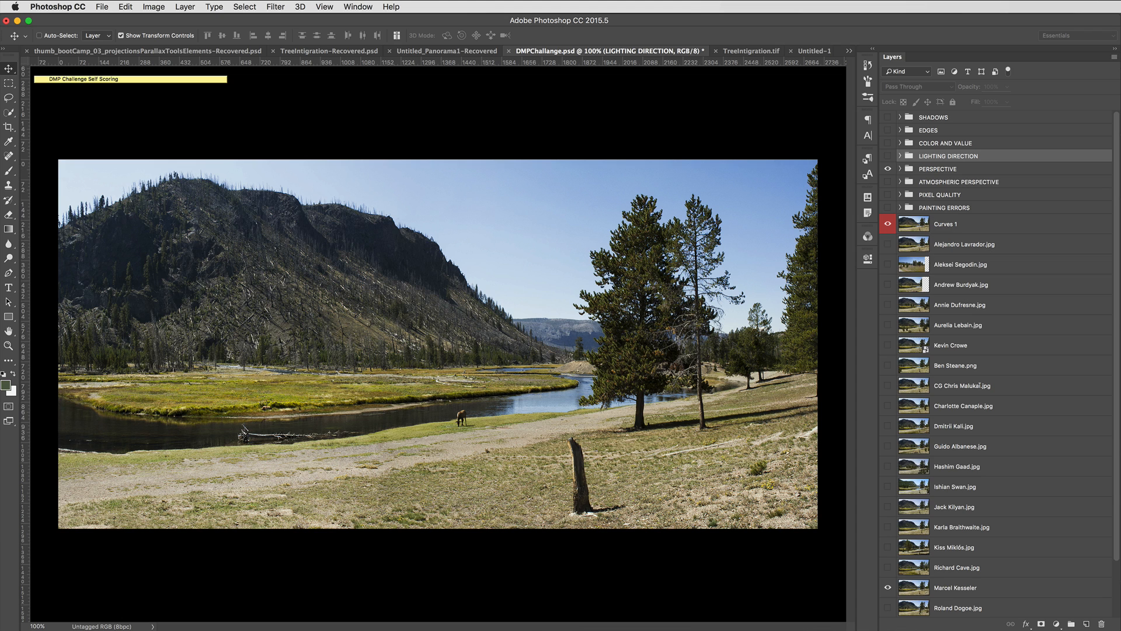
Check the Perspective criteria in the DMP Challenge Self Scoring note and collapse the note again.
{"action": "left_click", "coordinate": [206, 84]}
{"action": "double_click", "coordinate": [180, 80]}
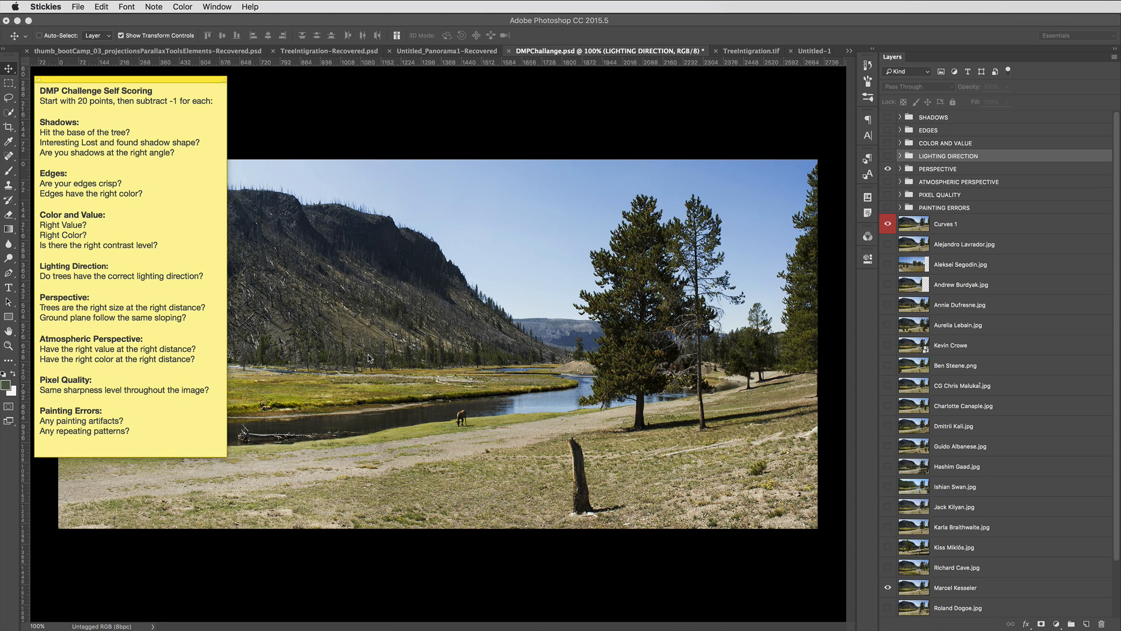
{"action": "double_click", "coordinate": [168, 80]}
Expand the PERSPECTIVE group, and show and select its first submission.
{"action": "left_click", "coordinate": [904, 171]}
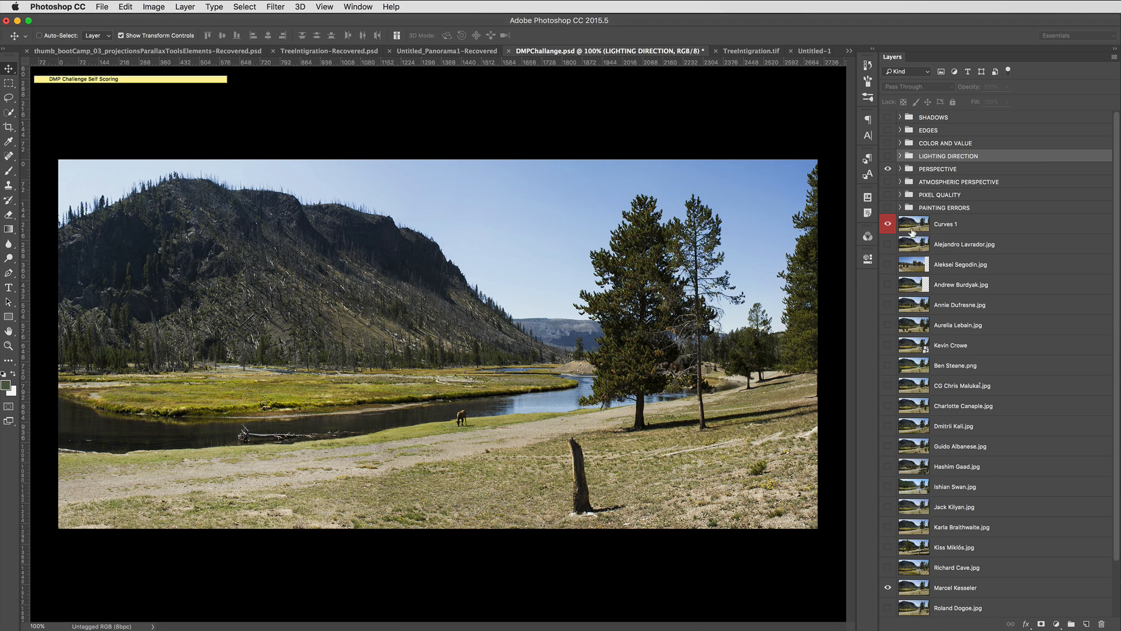
{"action": "left_click", "coordinate": [901, 169]}
{"action": "left_click", "coordinate": [887, 185]}
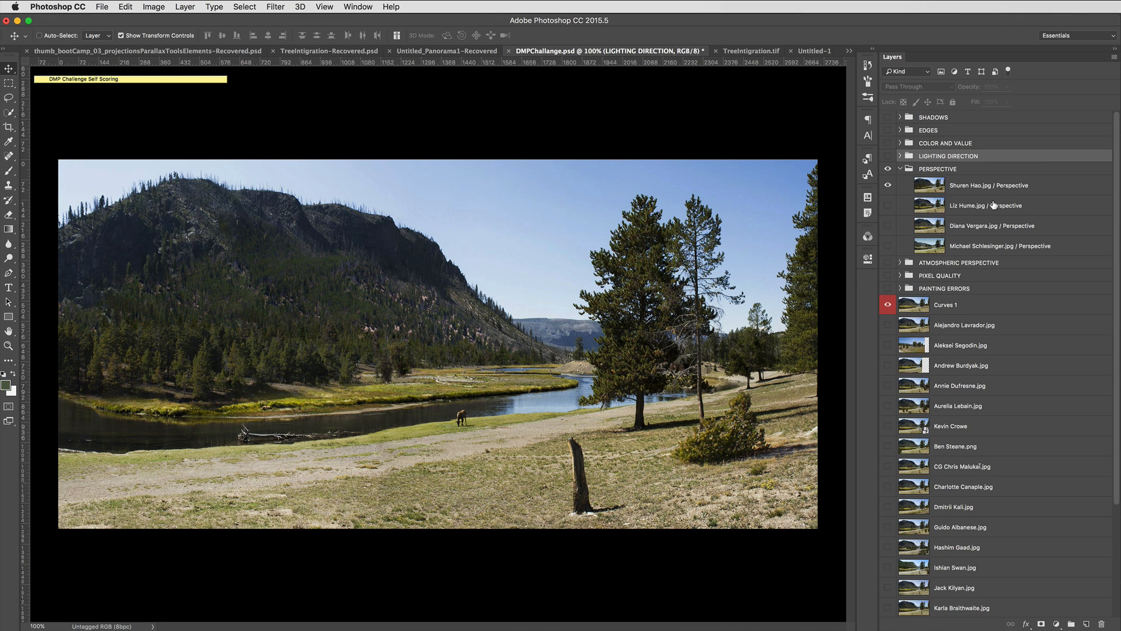
{"action": "left_click", "coordinate": [956, 186]}
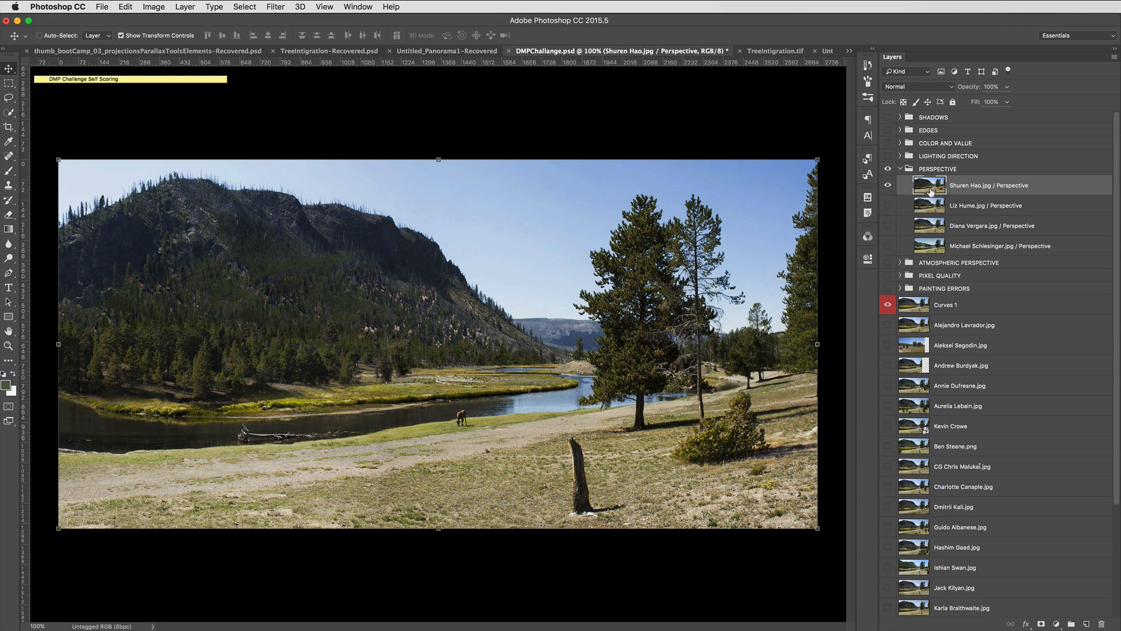
Compare the first perspective submission with the original plate and inspect its tree line on the far riverbank at 200%.
{"action": "left_click", "coordinate": [887, 185]}
{"action": "left_click", "coordinate": [887, 185]}
{"action": "key", "text": "super+equal"}
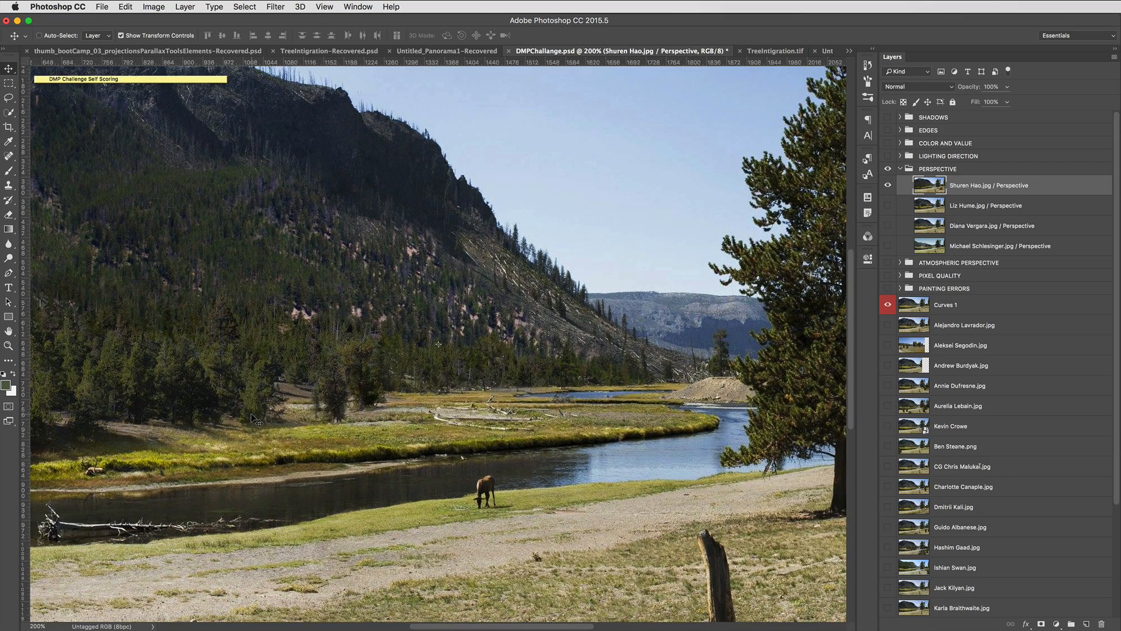
{"action": "left_click_drag", "start_coordinate": [251, 405], "coordinate": [644, 393]}
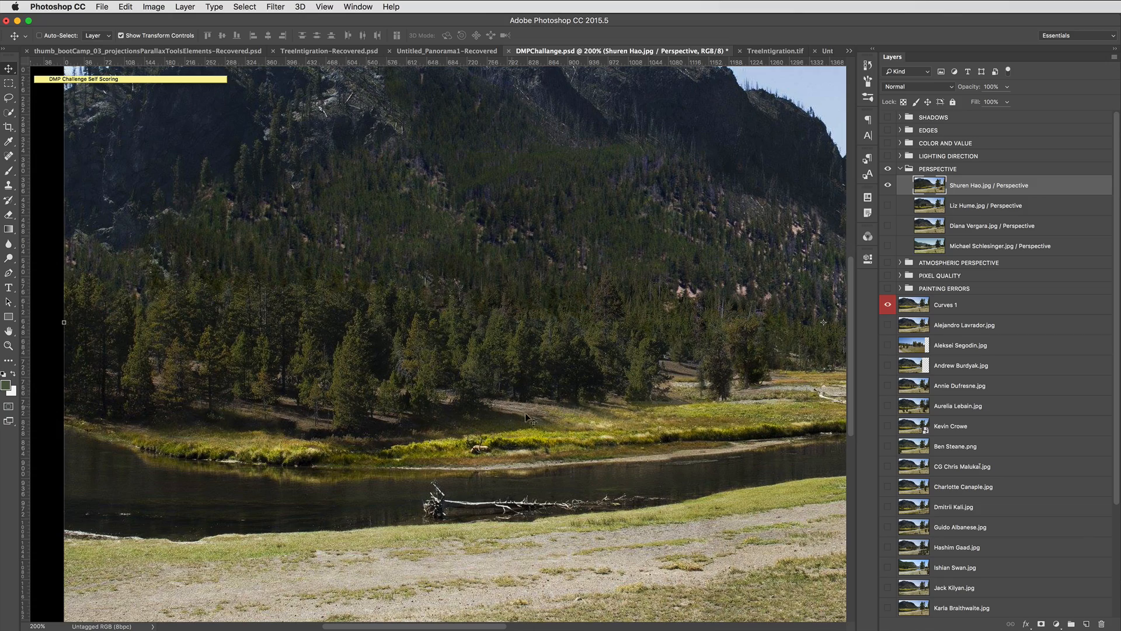
{"action": "scroll", "coordinate": [524, 412], "scroll_direction": "right", "scroll_amount": 3}
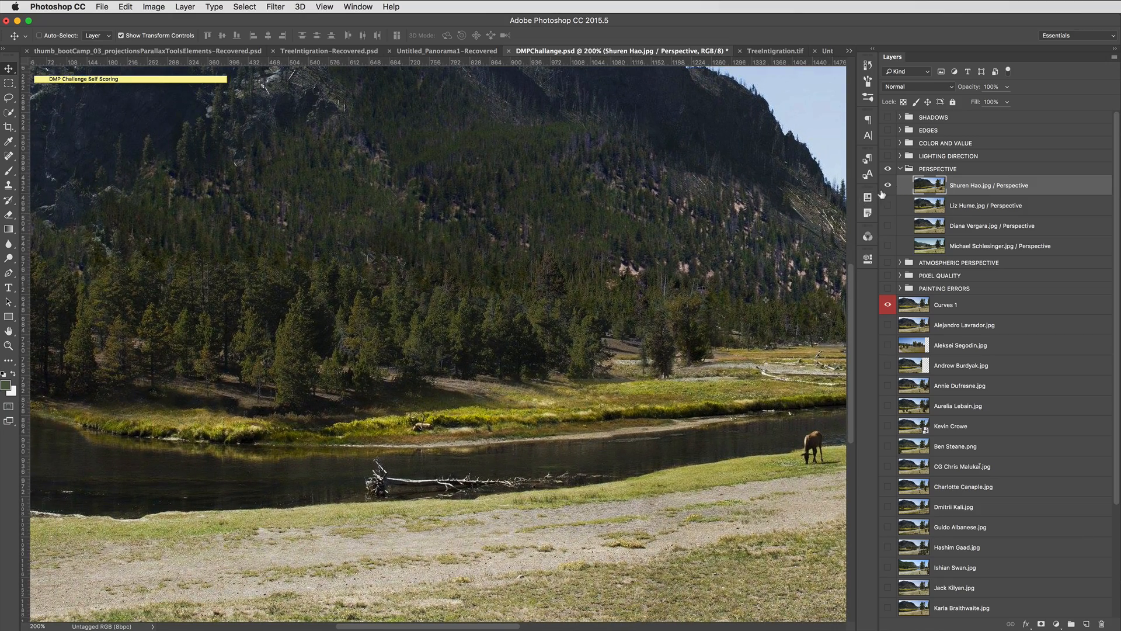
Toggle the first perspective submission's visibility repeatedly to compare the scale of its far-bank trees and shoreline against the original plate.
{"action": "left_click", "coordinate": [888, 186]}
{"action": "left_click", "coordinate": [888, 186]}
{"action": "left_click", "coordinate": [888, 185]}
{"action": "left_click", "coordinate": [888, 185]}
{"action": "left_click", "coordinate": [888, 185]}
{"action": "left_click", "coordinate": [888, 185]}
{"action": "left_click", "coordinate": [888, 186]}
{"action": "left_click", "coordinate": [888, 186]}
{"action": "left_click", "coordinate": [888, 186]}
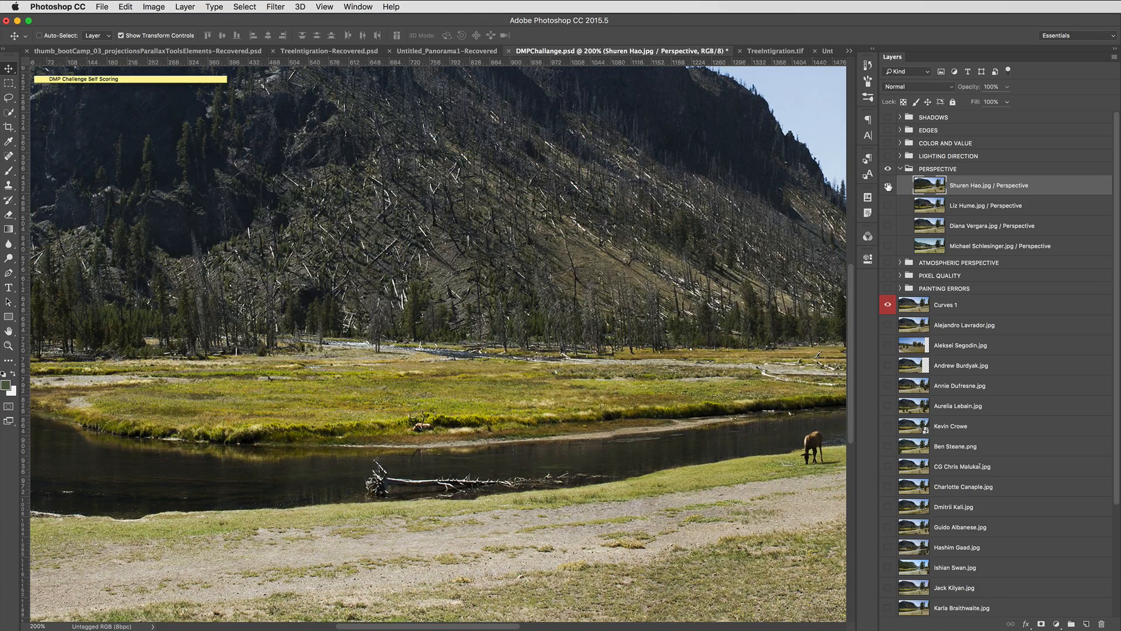
{"action": "left_click", "coordinate": [888, 185]}
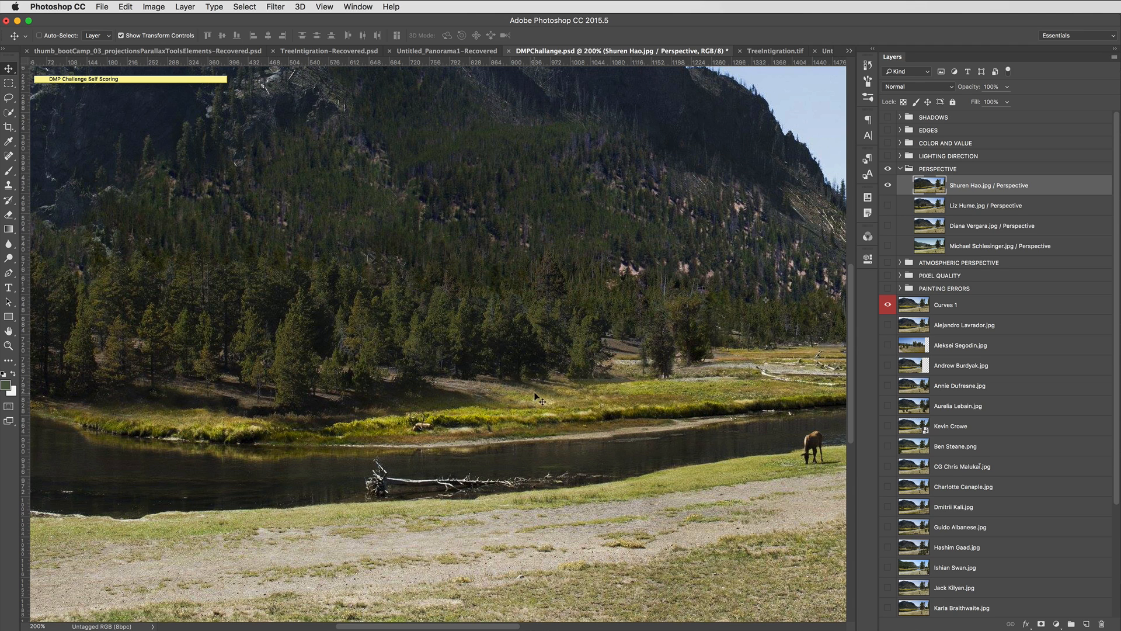
{"action": "left_click", "coordinate": [887, 185]}
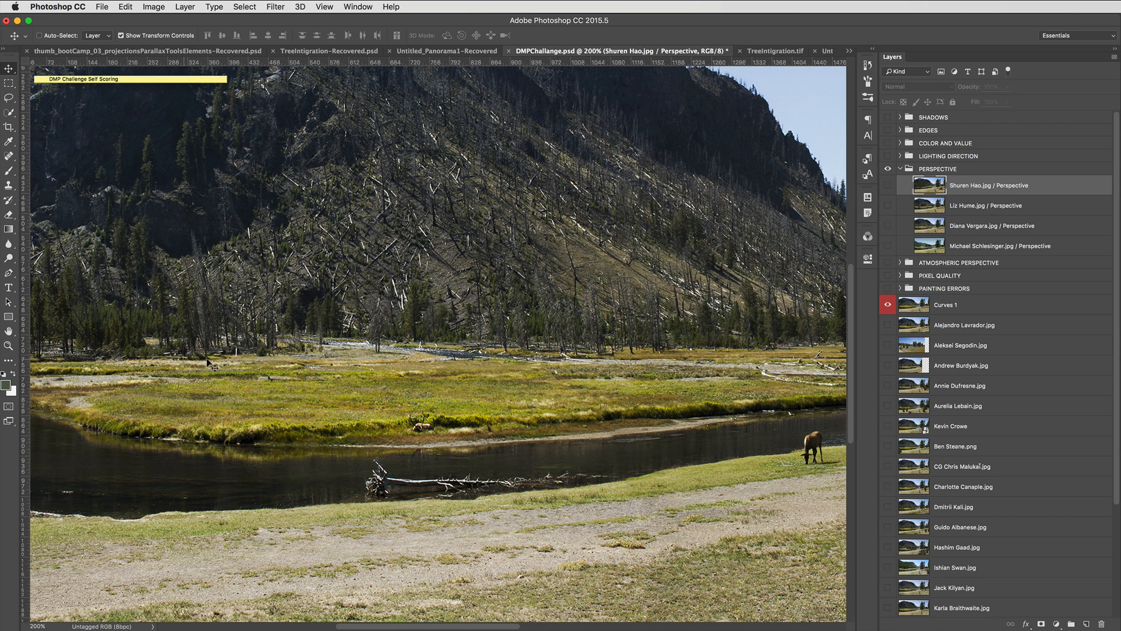
{"action": "left_click", "coordinate": [886, 185]}
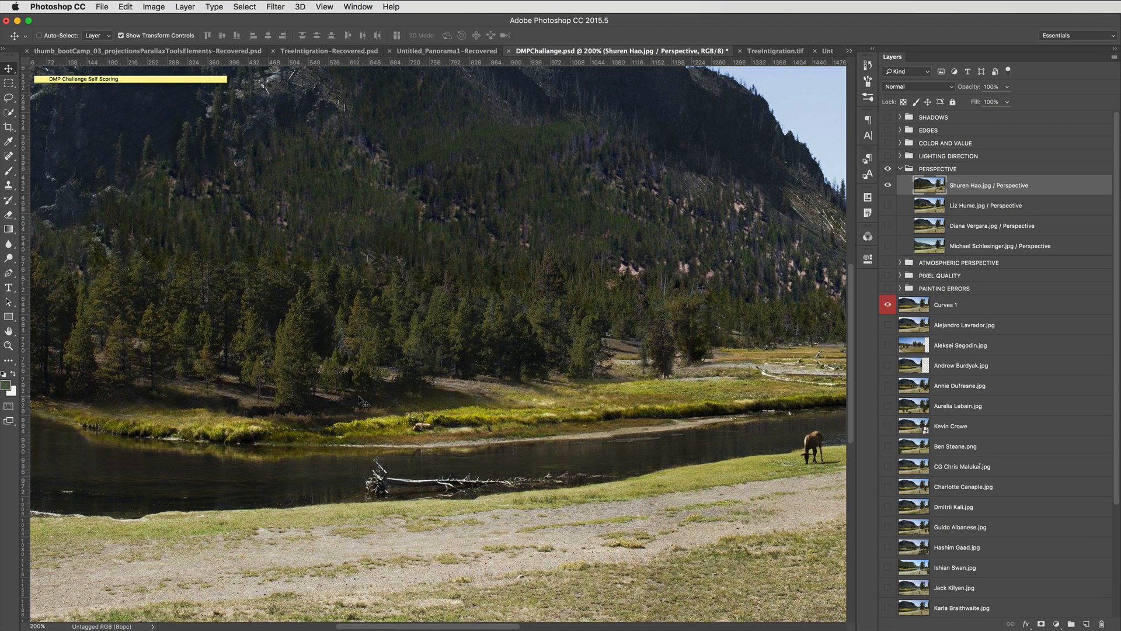
Cover the trees and bank at the image's left edge with a rectangular solid color fill layer in black (000000).
{"action": "key", "text": "super+minus"}
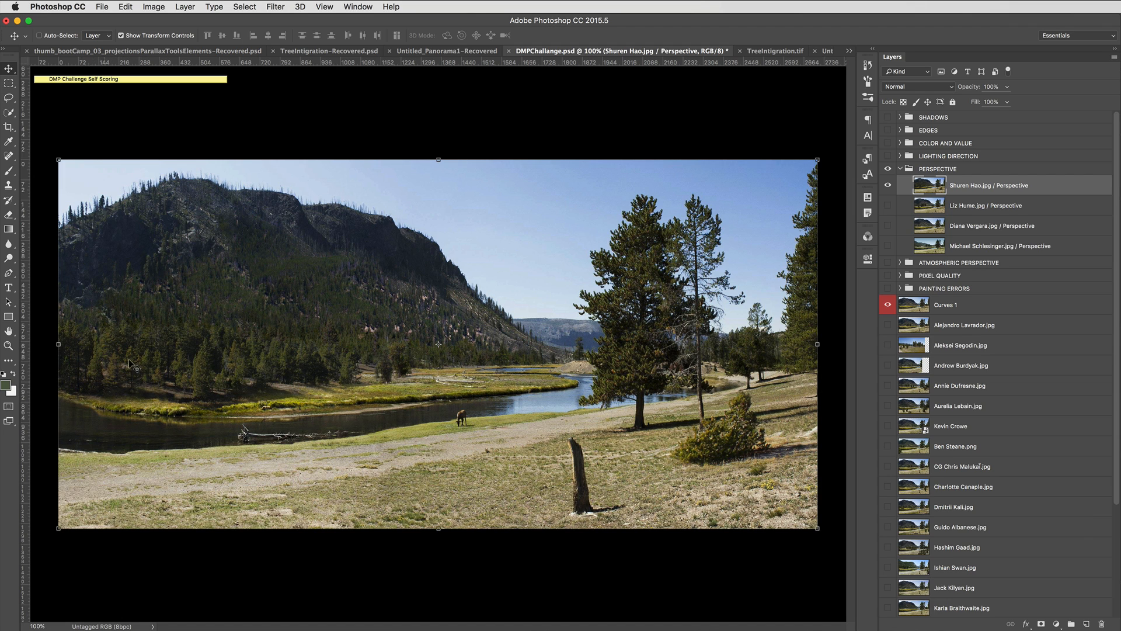
{"action": "left_click", "coordinate": [9, 83]}
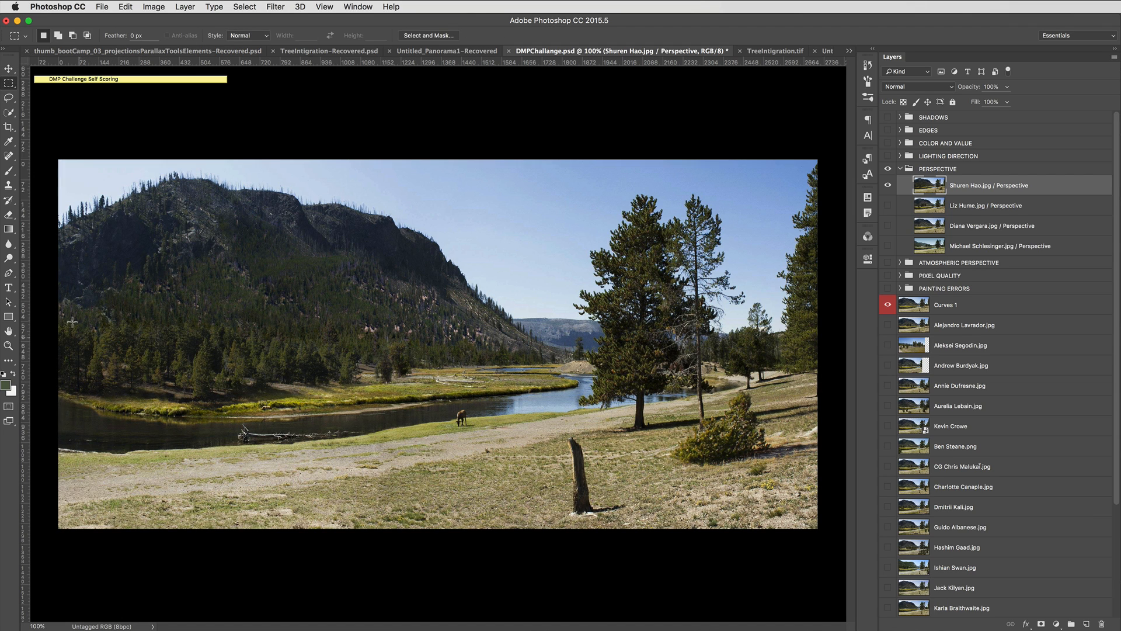
{"action": "left_click_drag", "start_coordinate": [58, 290], "coordinate": [139, 438]}
{"action": "left_click", "coordinate": [1072, 629]}
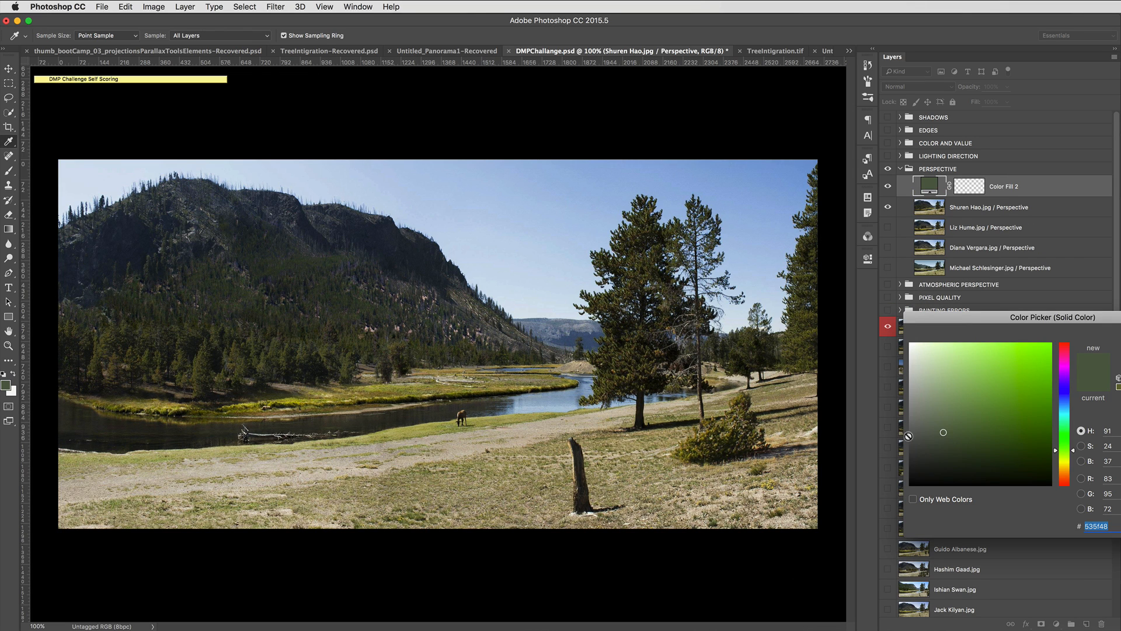
{"action": "type", "text": "000000"}
{"action": "key", "text": "Return"}
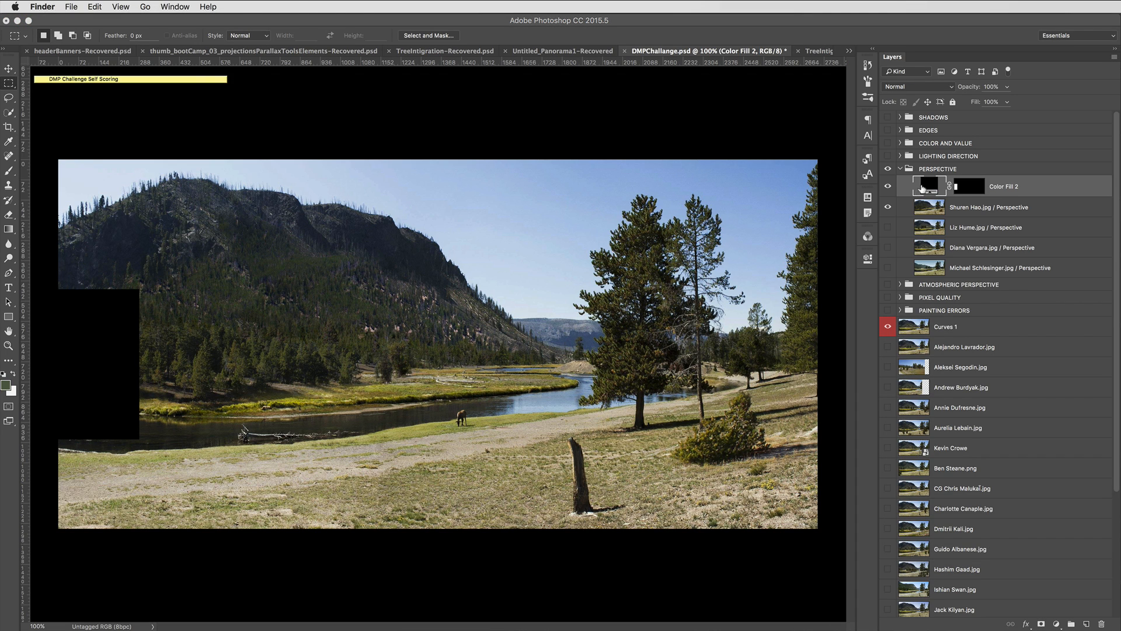
{"action": "left_click", "coordinate": [880, 191]}
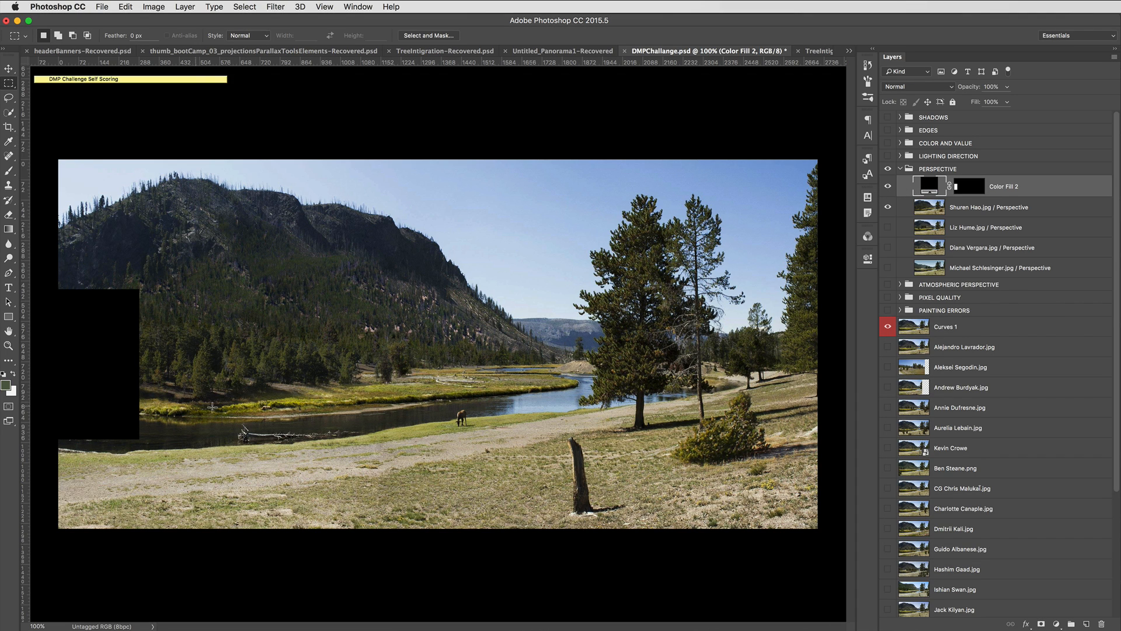
Stretch the black rectangle rightward to 136.55% width so it covers more of the far-bank trees.
{"action": "key", "text": "v"}
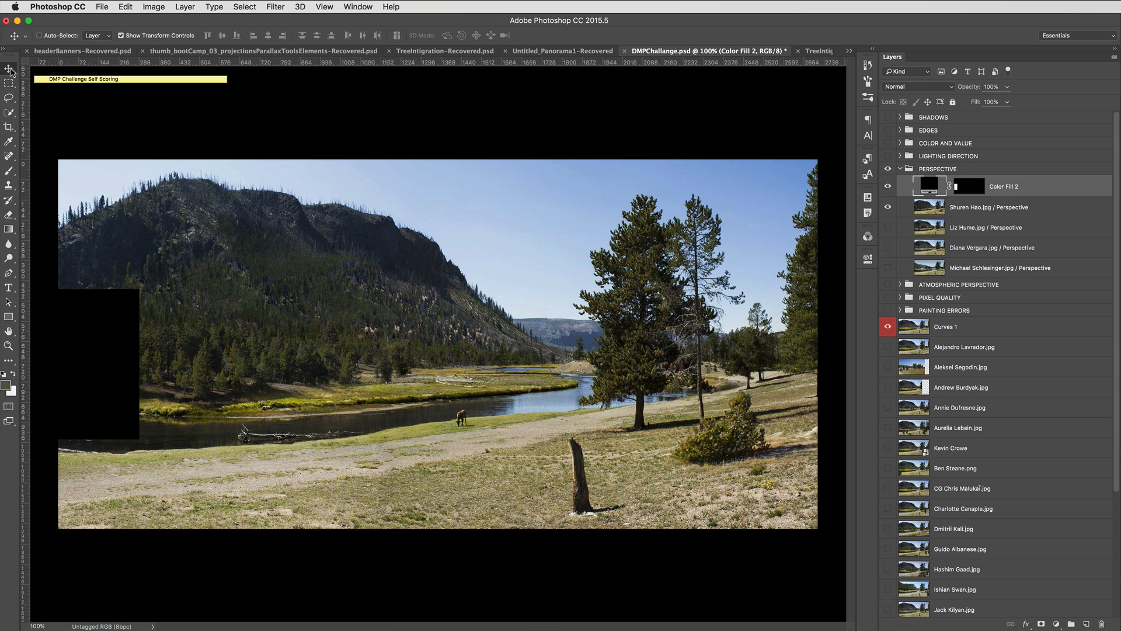
{"action": "left_click", "coordinate": [139, 361]}
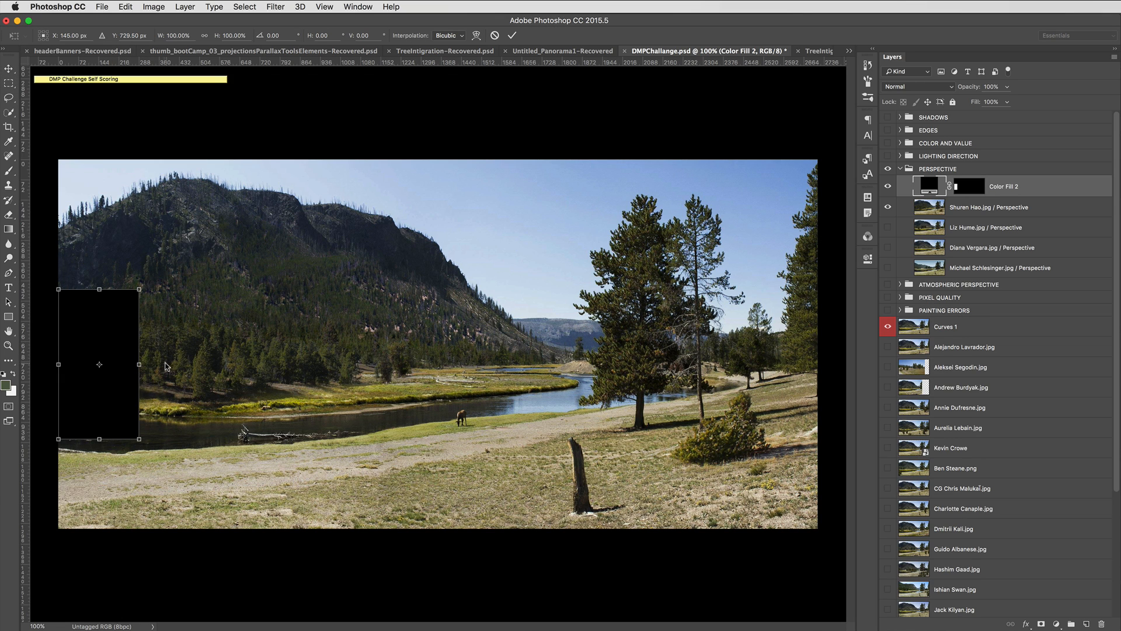
{"action": "left_click_drag", "start_coordinate": [139, 363], "coordinate": [169, 363]}
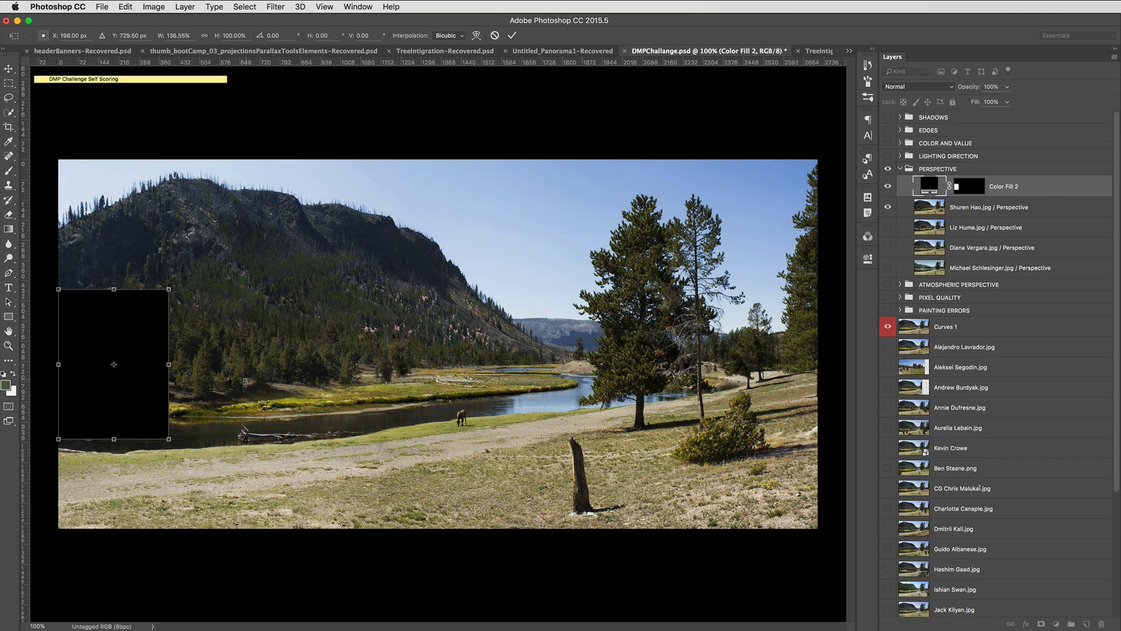
{"action": "key", "text": "Return"}
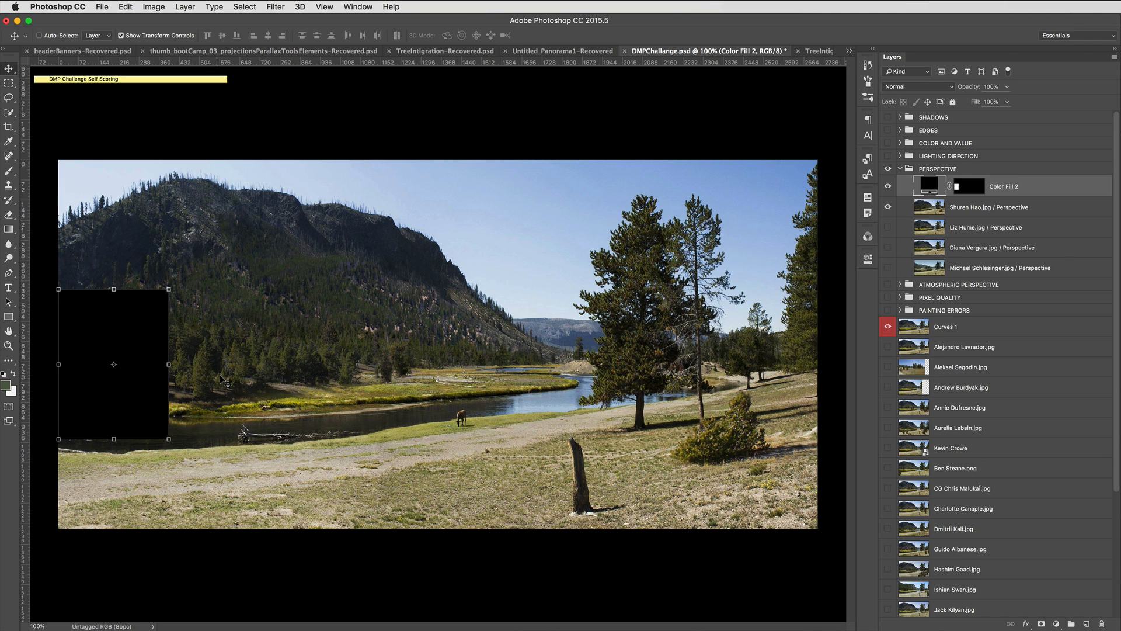
Hide the black fill layer and compare the first submission's far bank with the original plate.
{"action": "left_click", "coordinate": [887, 186]}
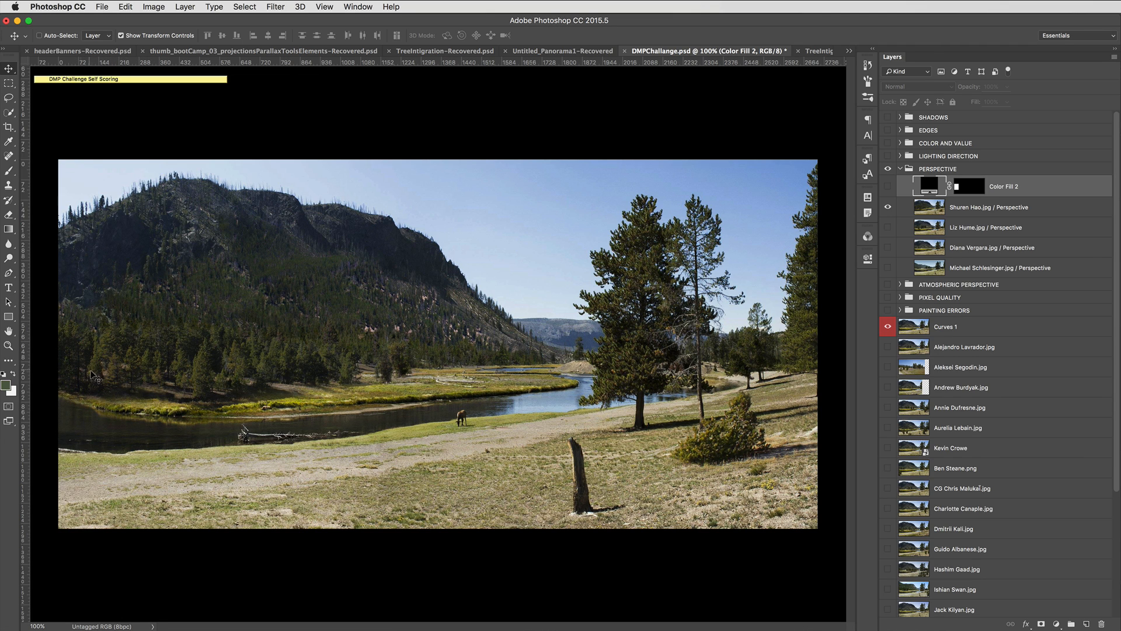
{"action": "left_click", "coordinate": [888, 208]}
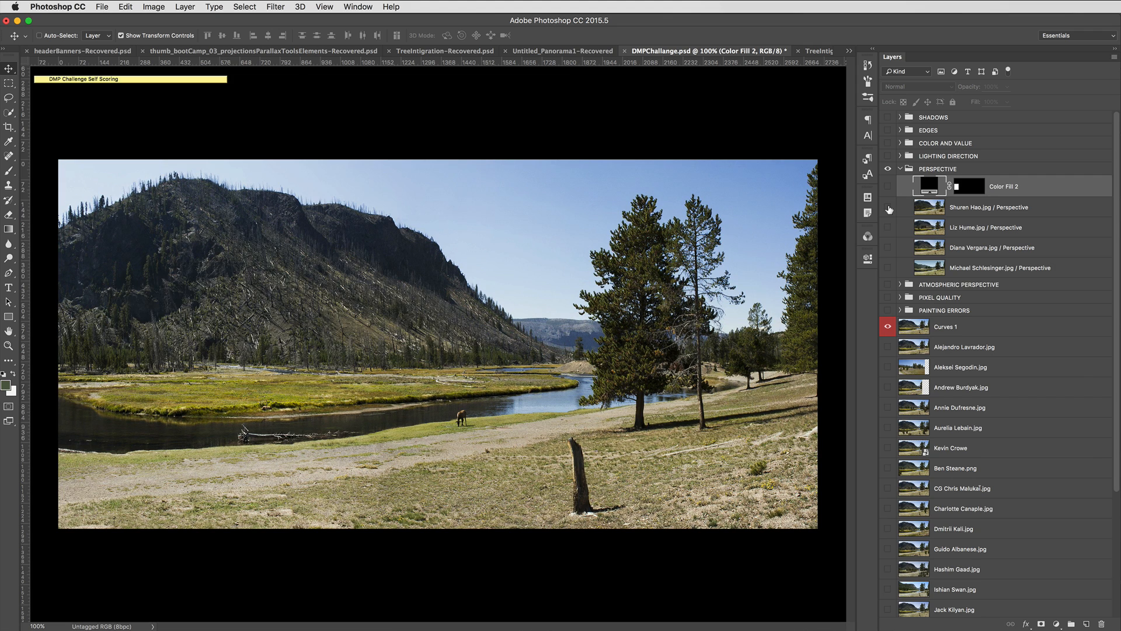
{"action": "left_click", "coordinate": [888, 207]}
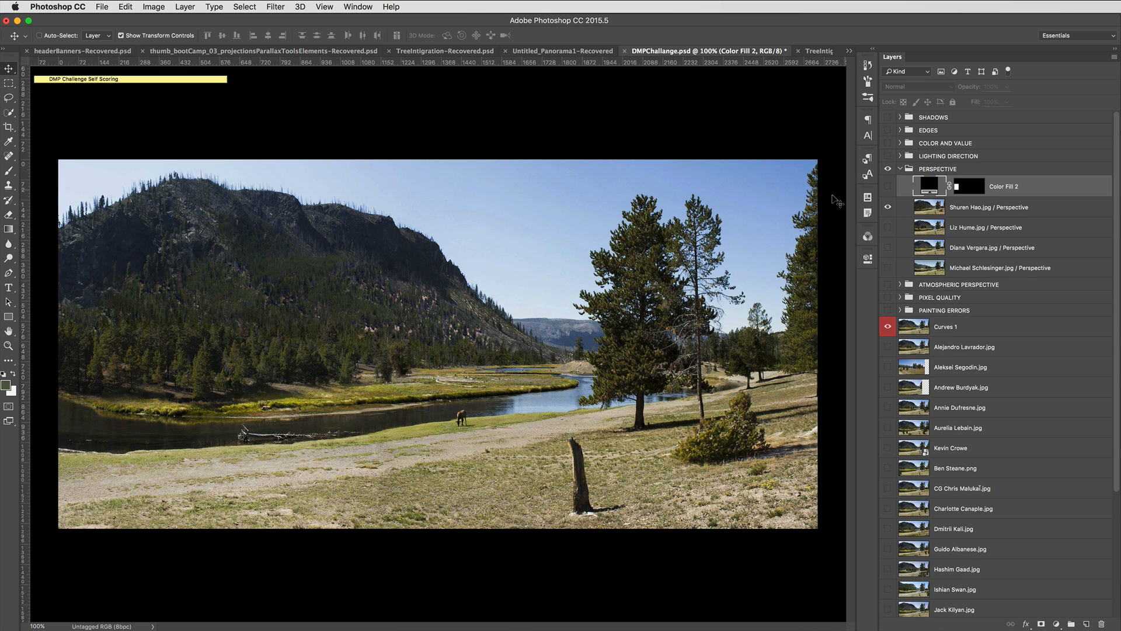
Show the second perspective submission in place of the first and inspect the trees along its far riverbank at 200%.
{"action": "left_click", "coordinate": [888, 206]}
{"action": "left_click", "coordinate": [888, 207]}
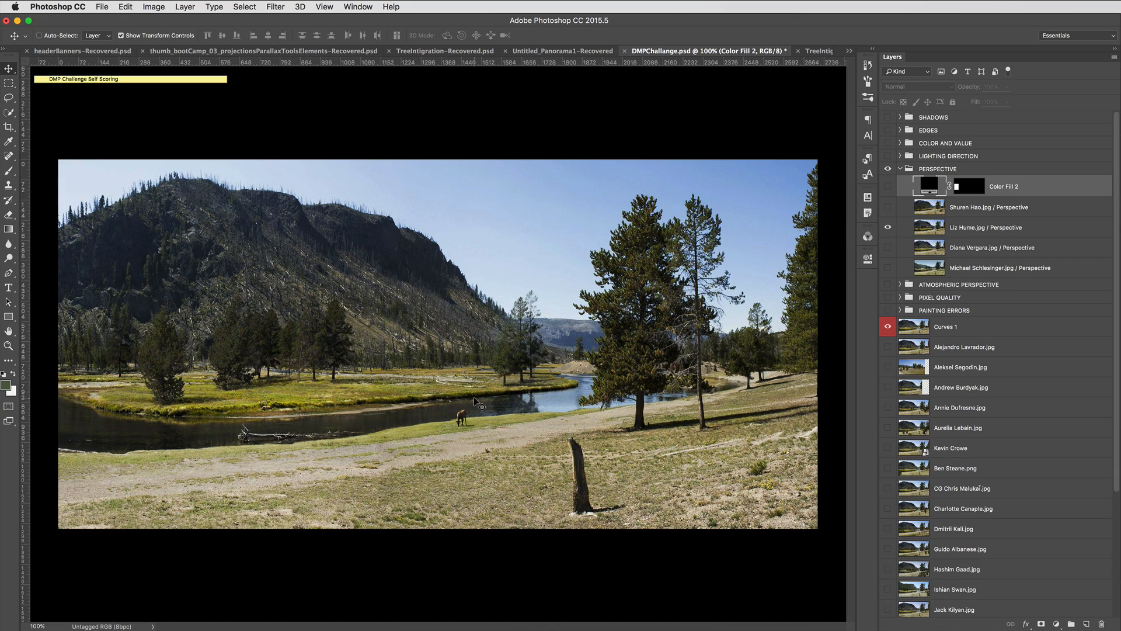
{"action": "key", "text": "super+plus"}
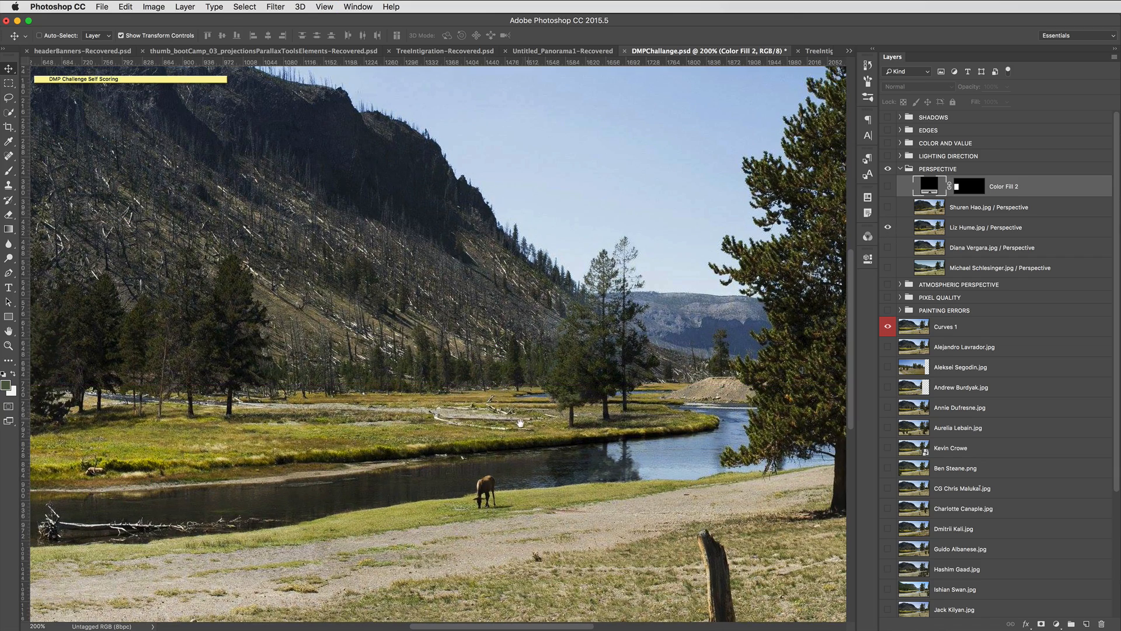
{"action": "scroll", "coordinate": [520, 422], "scroll_direction": "left", "scroll_amount": 15}
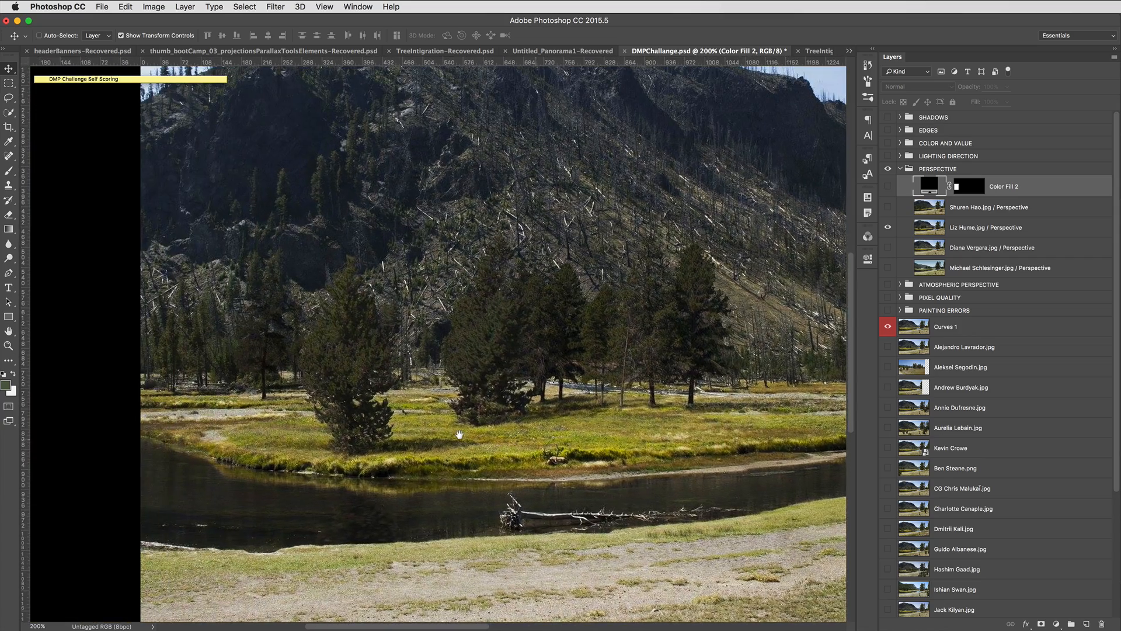
{"action": "left_click_drag", "start_coordinate": [460, 434], "coordinate": [177, 426]}
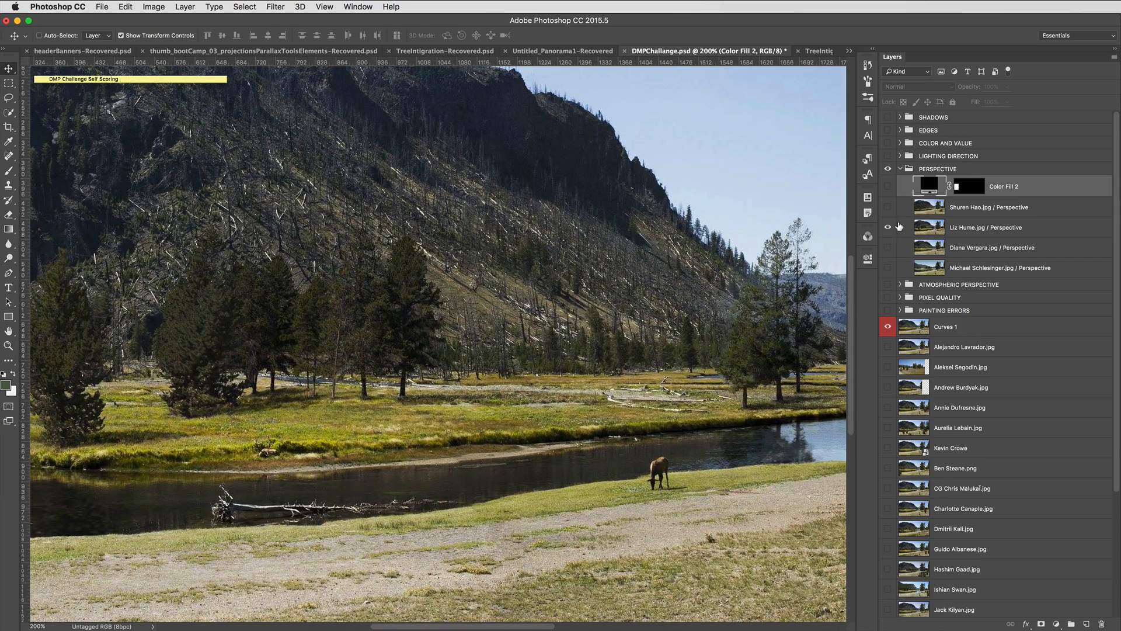
{"action": "left_click_drag", "start_coordinate": [239, 418], "coordinate": [543, 416]}
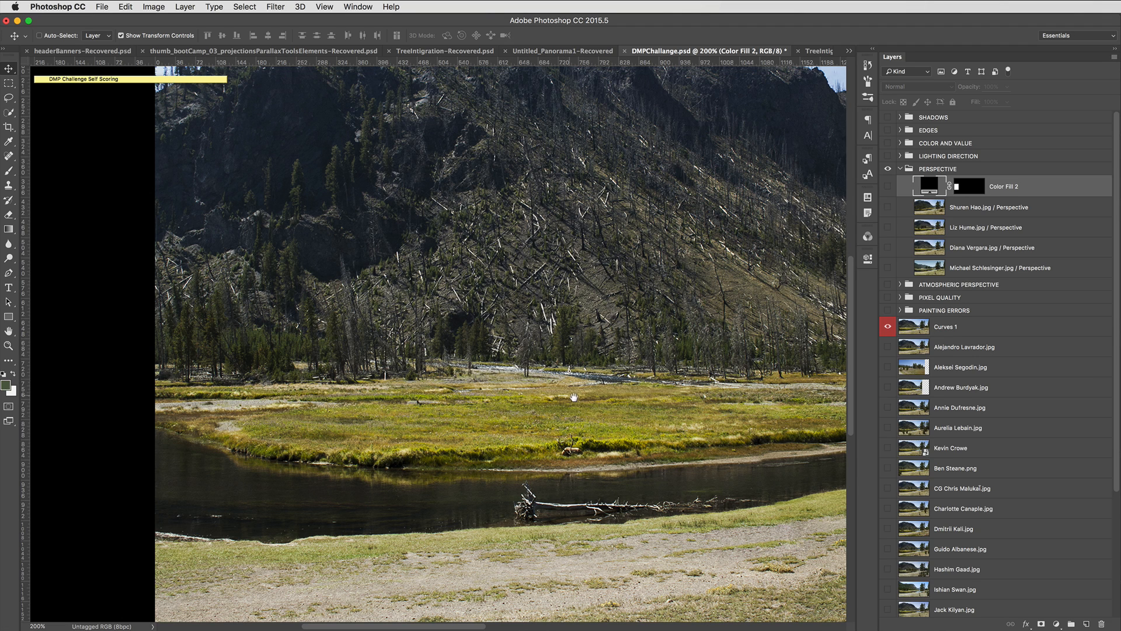
Examine the original plate from the far meadow to the foreground stump and right-hand trees, with all perspective submissions hidden.
{"action": "left_click_drag", "start_coordinate": [574, 398], "coordinate": [337, 381]}
{"action": "left_click_drag", "start_coordinate": [583, 407], "coordinate": [403, 418]}
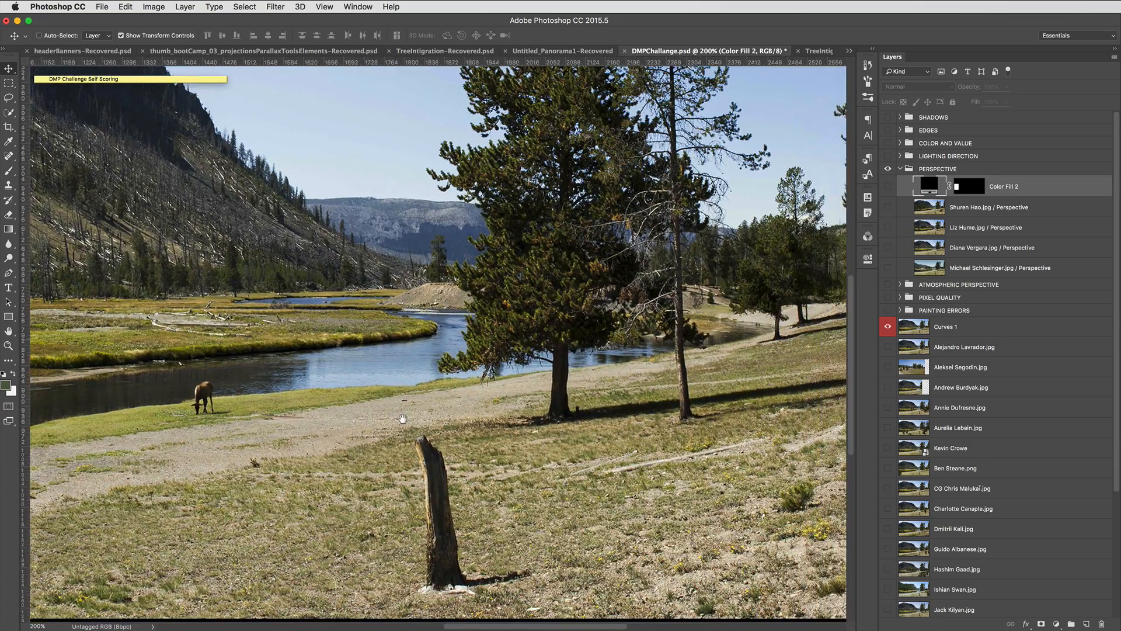
{"action": "mouse_move", "coordinate": [507, 409]}
{"action": "left_mouse_down"}
{"action": "mouse_move", "coordinate": [403, 418]}
{"action": "mouse_move", "coordinate": [508, 392]}
{"action": "left_mouse_up"}
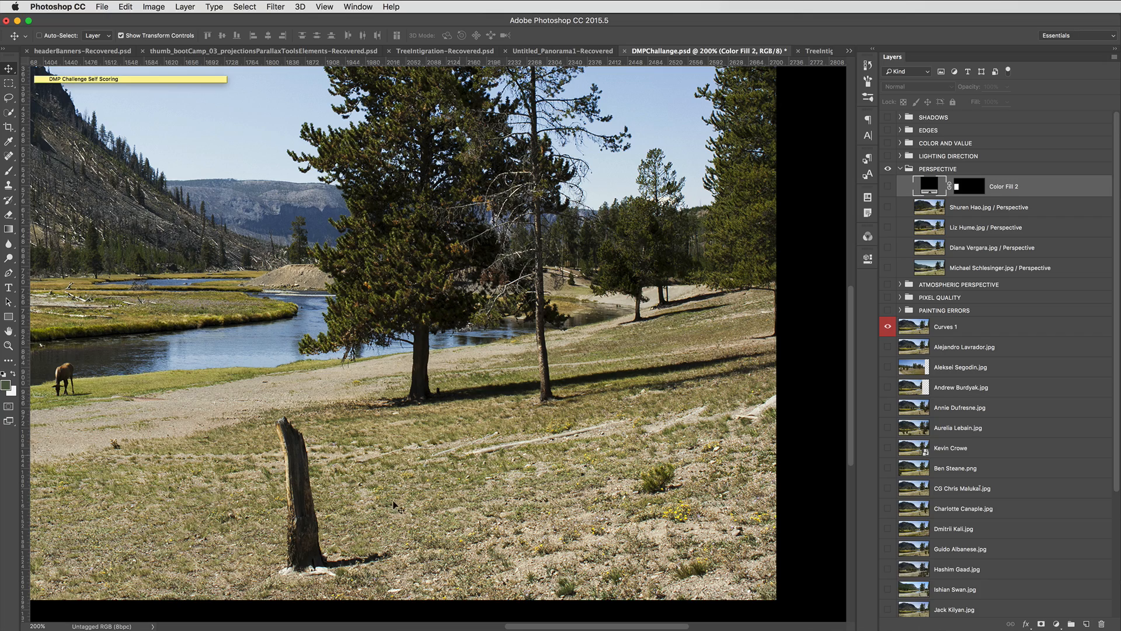
{"action": "left_click_drag", "start_coordinate": [589, 384], "coordinate": [530, 402]}
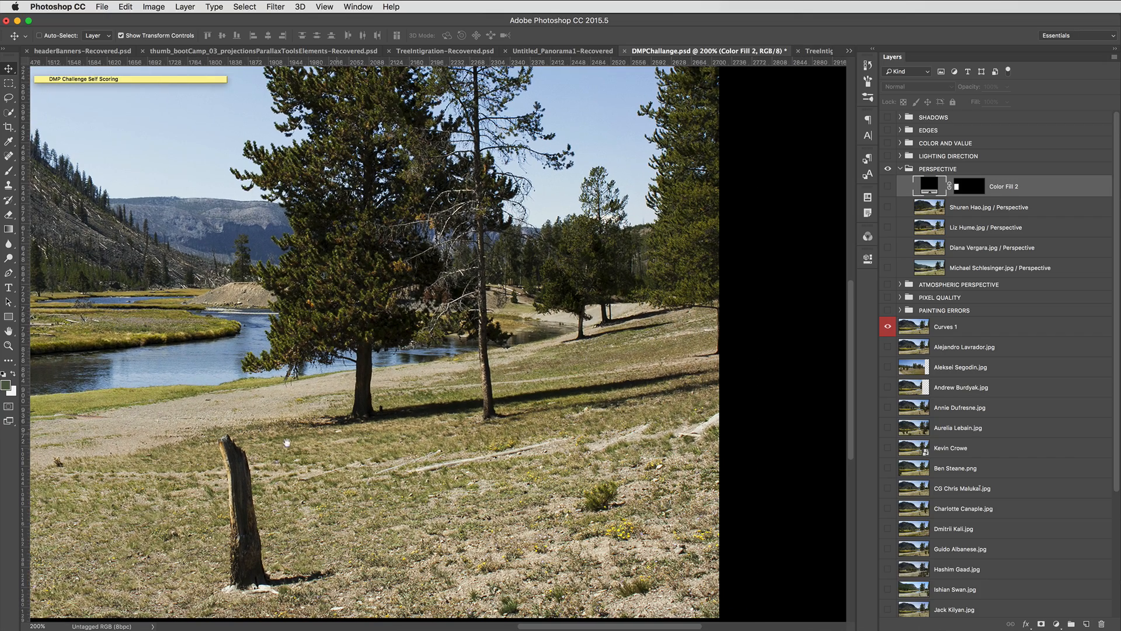
{"action": "scroll", "coordinate": [200, 448], "scroll_direction": "left", "scroll_amount": 15}
{"action": "scroll", "coordinate": [190, 473], "scroll_direction": "left", "scroll_amount": 7}
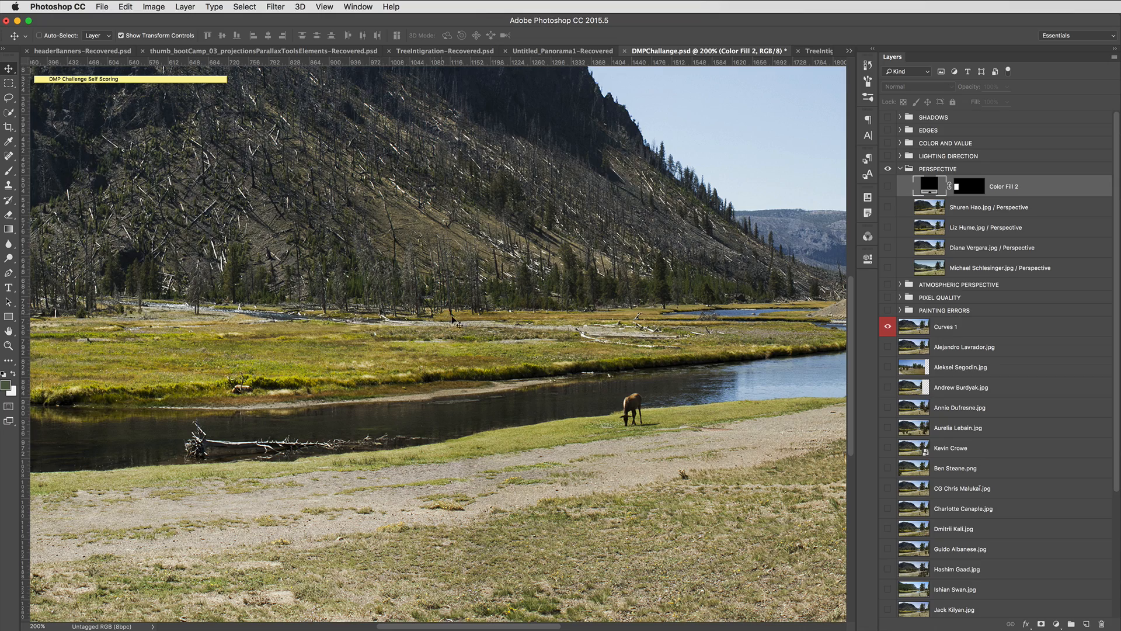
{"action": "left_click_drag", "start_coordinate": [240, 378], "coordinate": [300, 370]}
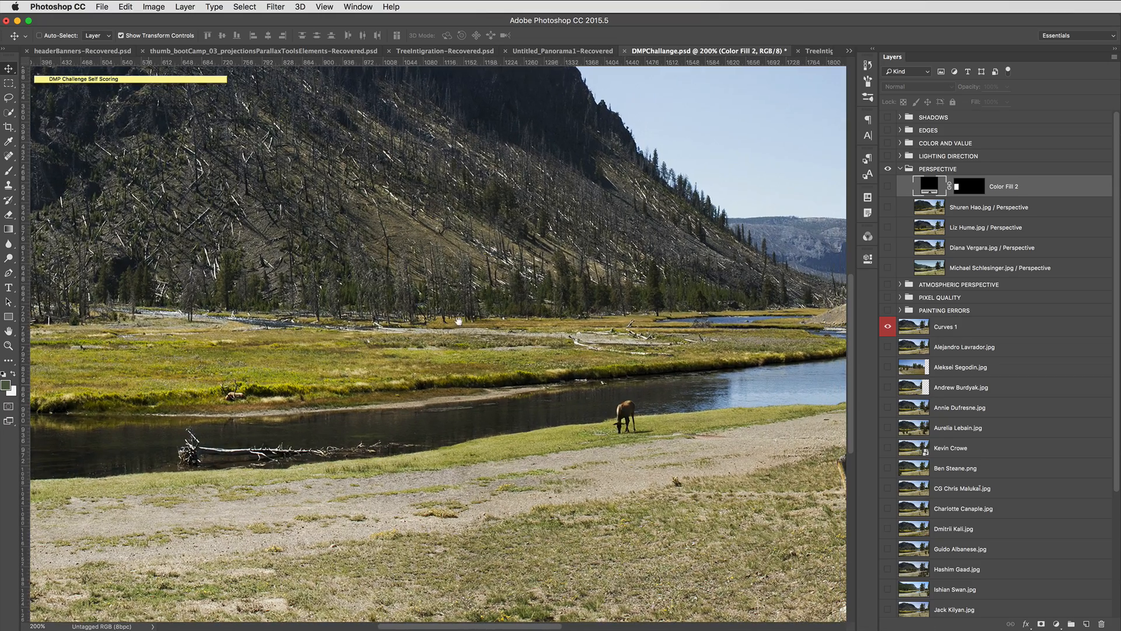
{"action": "left_click_drag", "start_coordinate": [533, 337], "coordinate": [469, 341]}
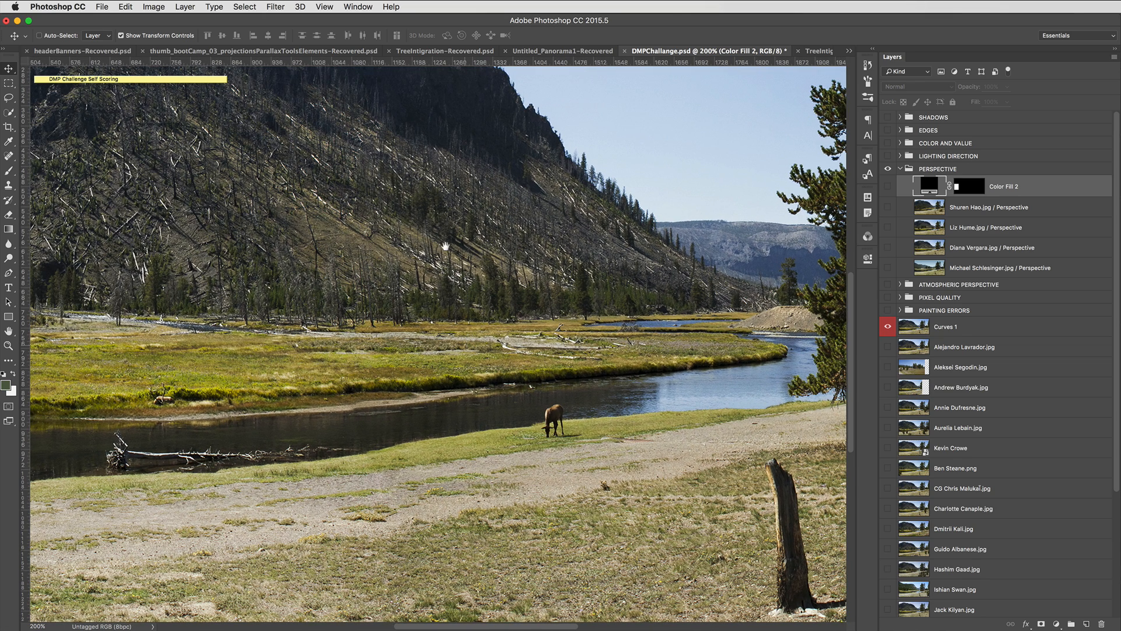
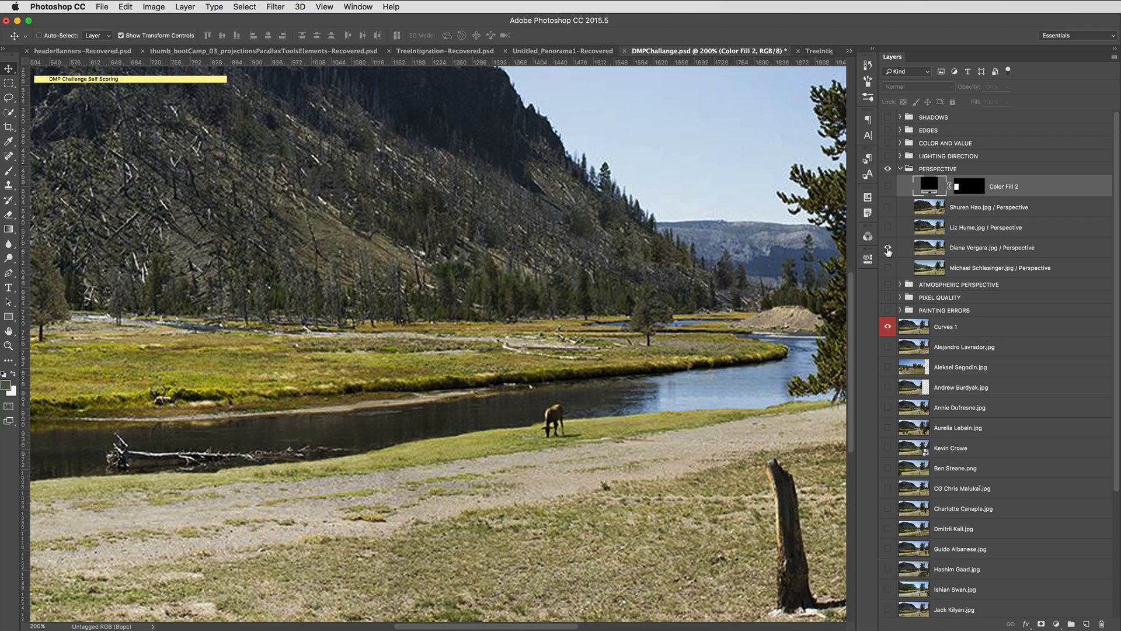
Show the second perspective submission in place of the third and inspect its tree groups at the river bend at 300%.
{"action": "left_click", "coordinate": [888, 247]}
{"action": "left_click", "coordinate": [888, 227]}
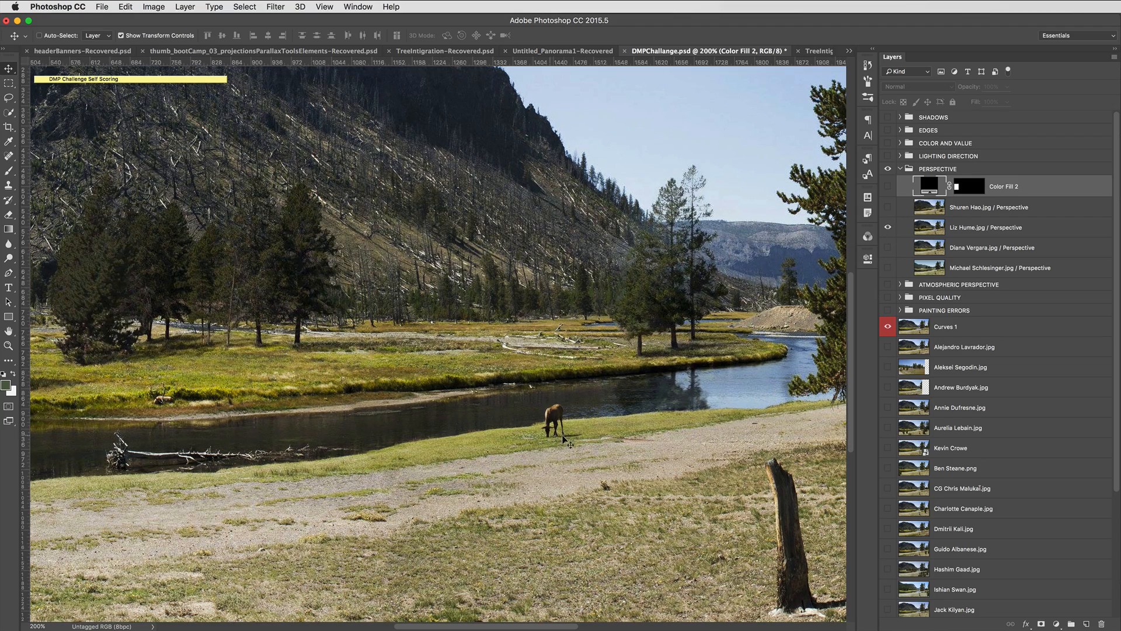
{"action": "left_click_drag", "start_coordinate": [249, 369], "coordinate": [451, 369]}
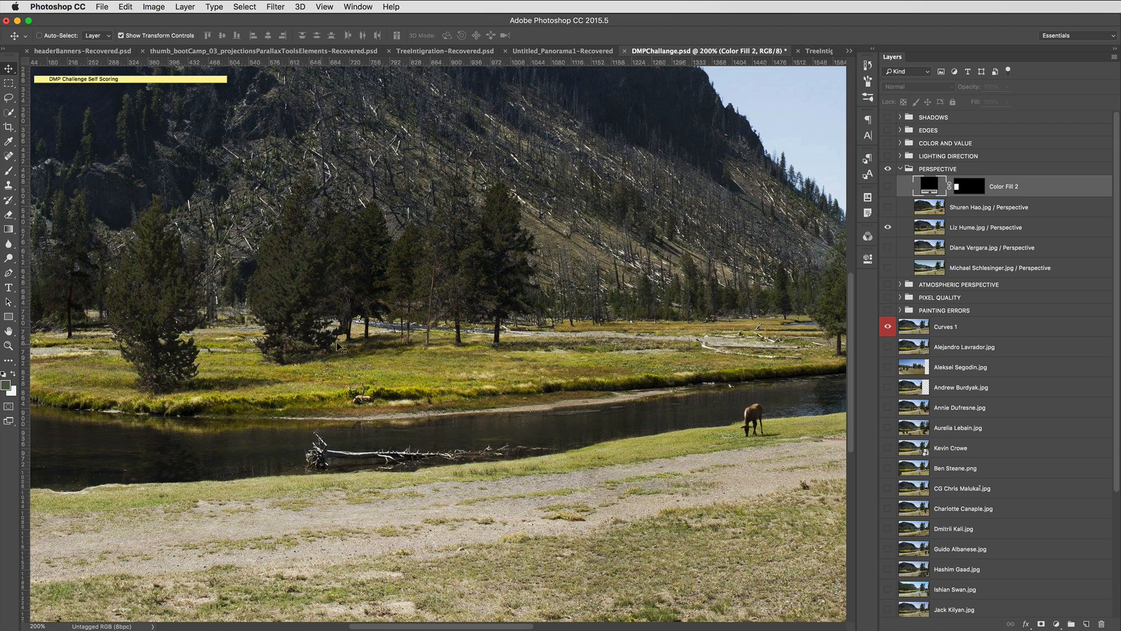
{"action": "scroll", "coordinate": [565, 369], "scroll_direction": "right", "scroll_amount": 10}
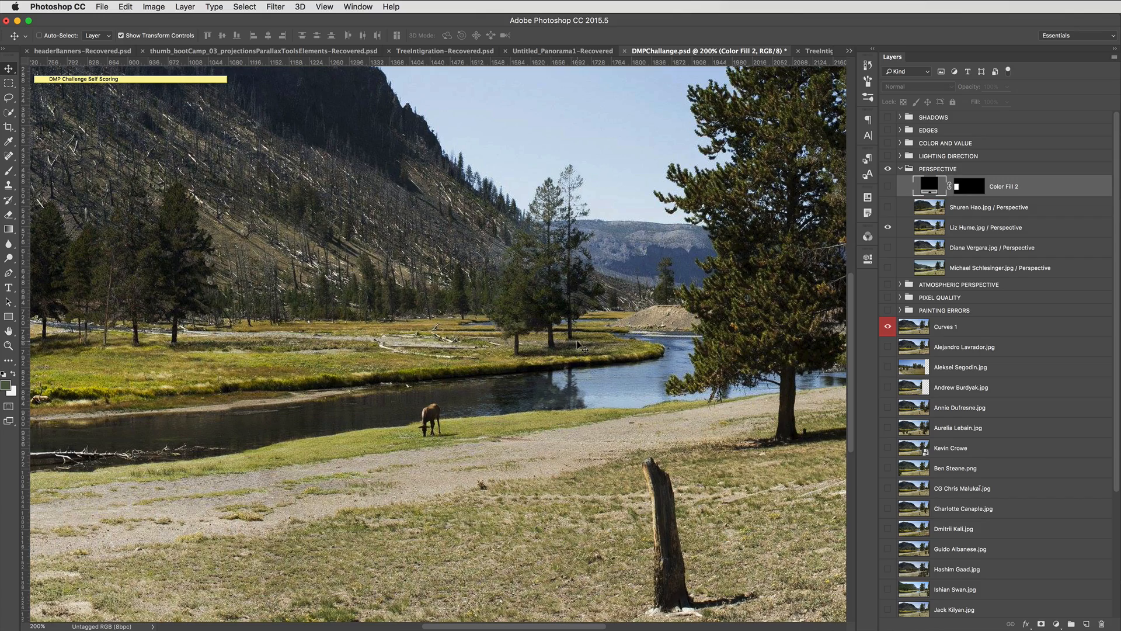
{"action": "key", "text": "super+equal"}
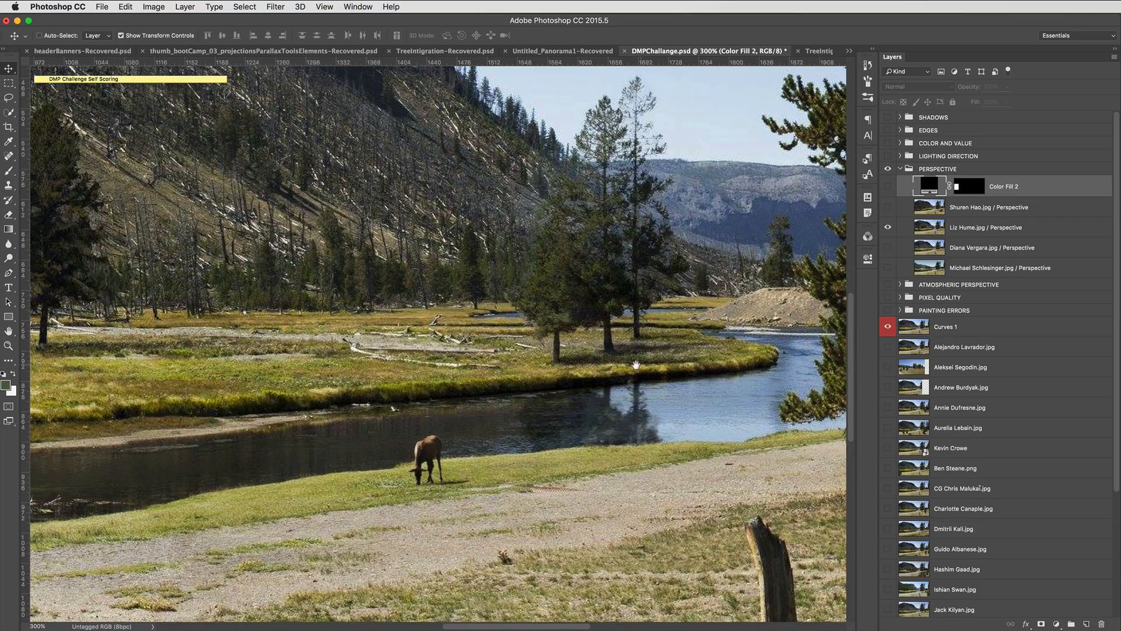
Examine the second perspective submission's trees along the far riverbank, between the river bend and the image's left edge.
{"action": "left_click_drag", "start_coordinate": [648, 355], "coordinate": [531, 364]}
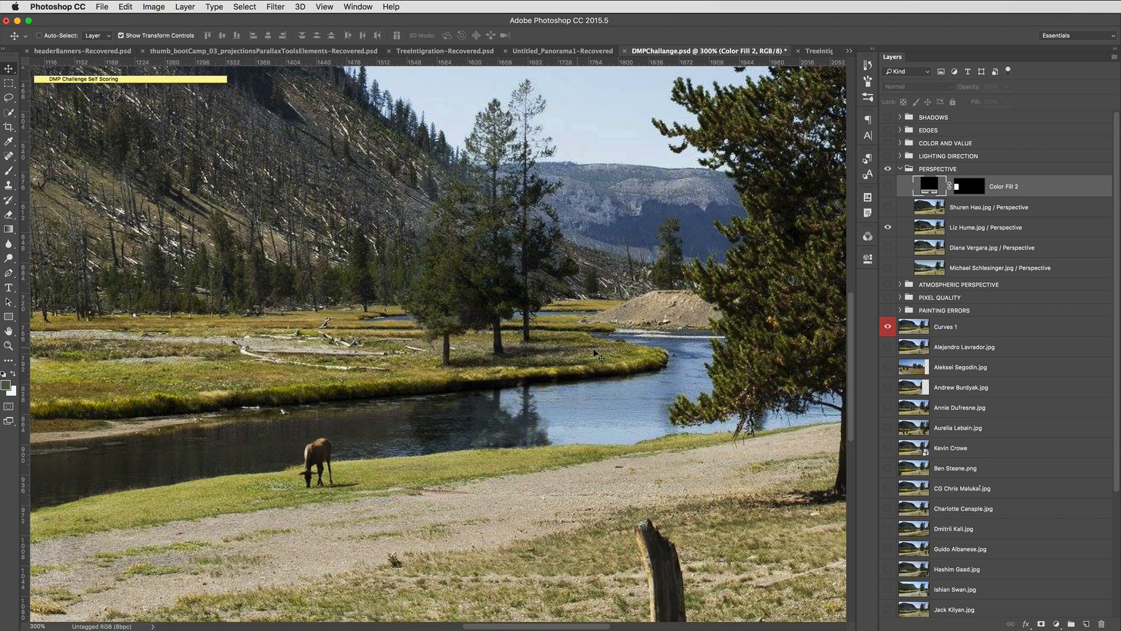
{"action": "left_click_drag", "start_coordinate": [274, 376], "coordinate": [724, 372]}
{"action": "left_click_drag", "start_coordinate": [328, 382], "coordinate": [475, 380]}
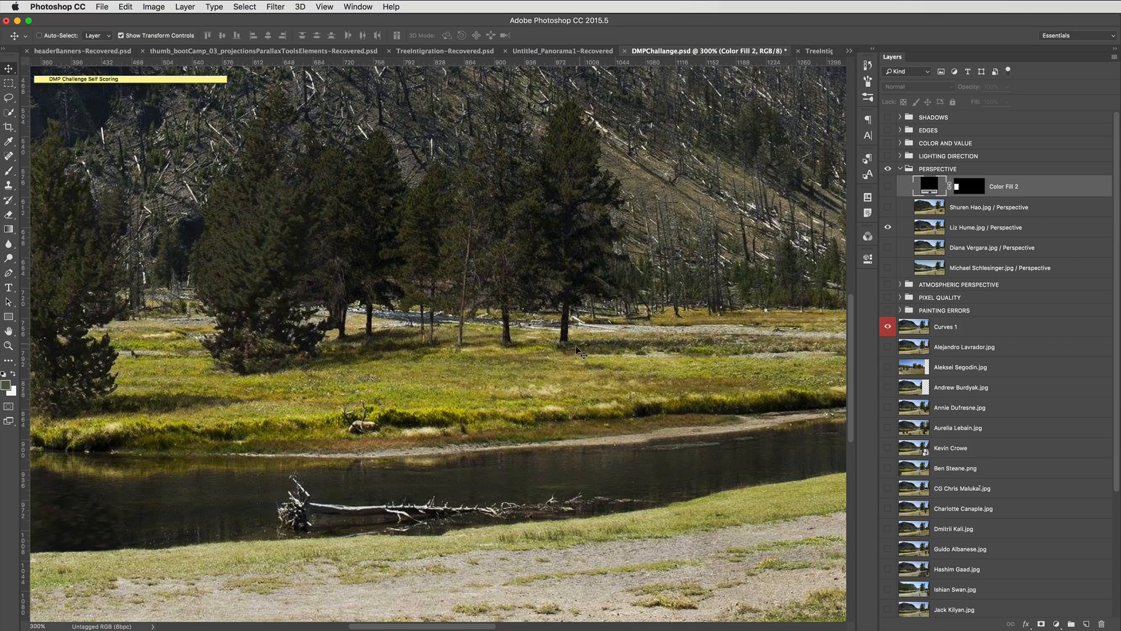
{"action": "left_click_drag", "start_coordinate": [329, 374], "coordinate": [568, 371]}
{"action": "left_click_drag", "start_coordinate": [381, 372], "coordinate": [612, 372]}
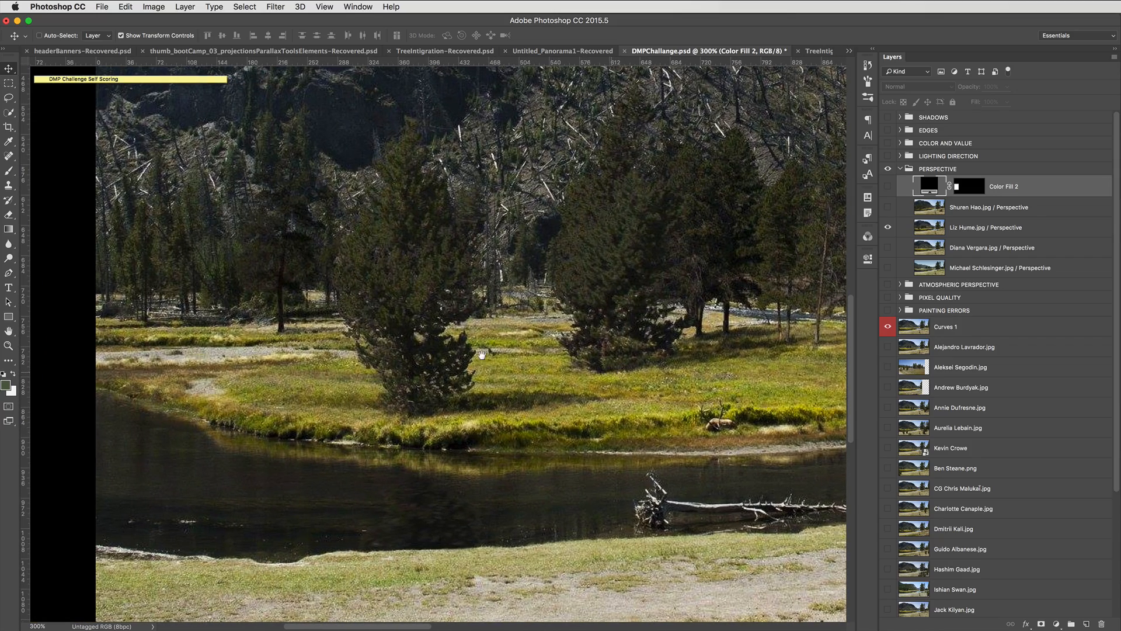
{"action": "scroll", "coordinate": [412, 324], "scroll_direction": "right", "scroll_amount": 15}
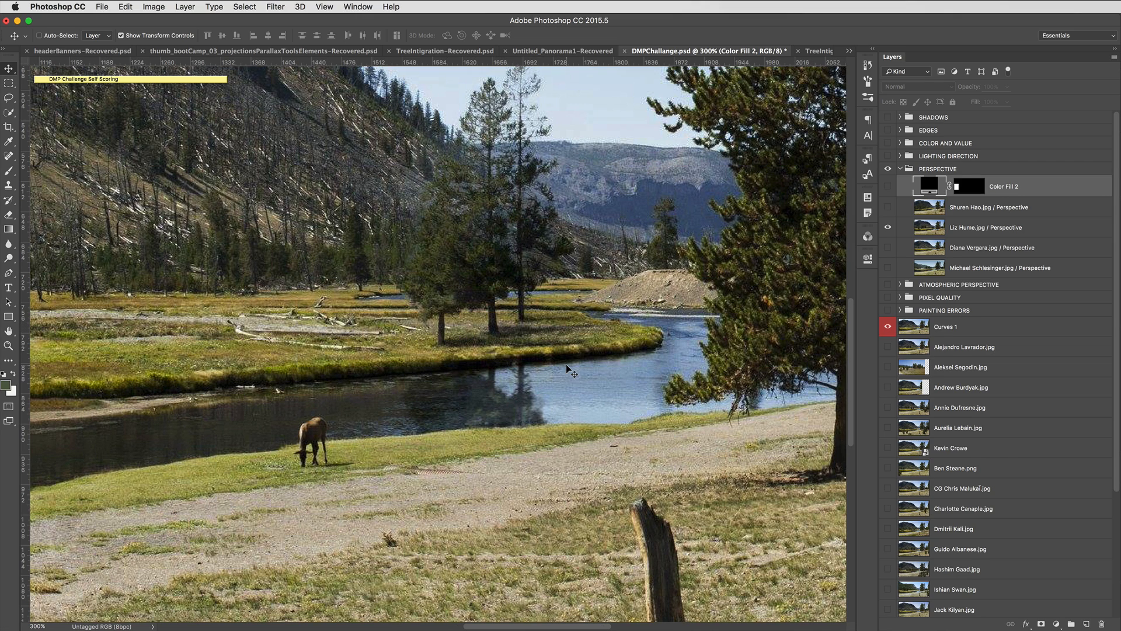
Show the third perspective submission in place of the second, view the whole image at 100% and select its layer.
{"action": "left_click", "coordinate": [887, 227]}
{"action": "left_click", "coordinate": [888, 248]}
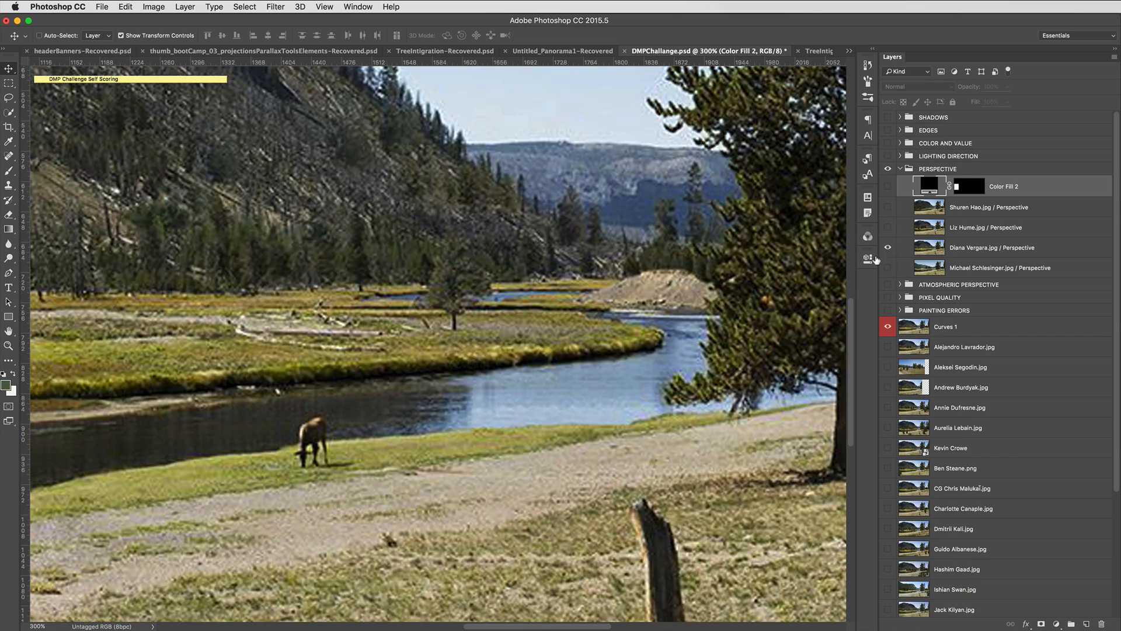
{"action": "left_click_drag", "start_coordinate": [478, 349], "coordinate": [634, 348]}
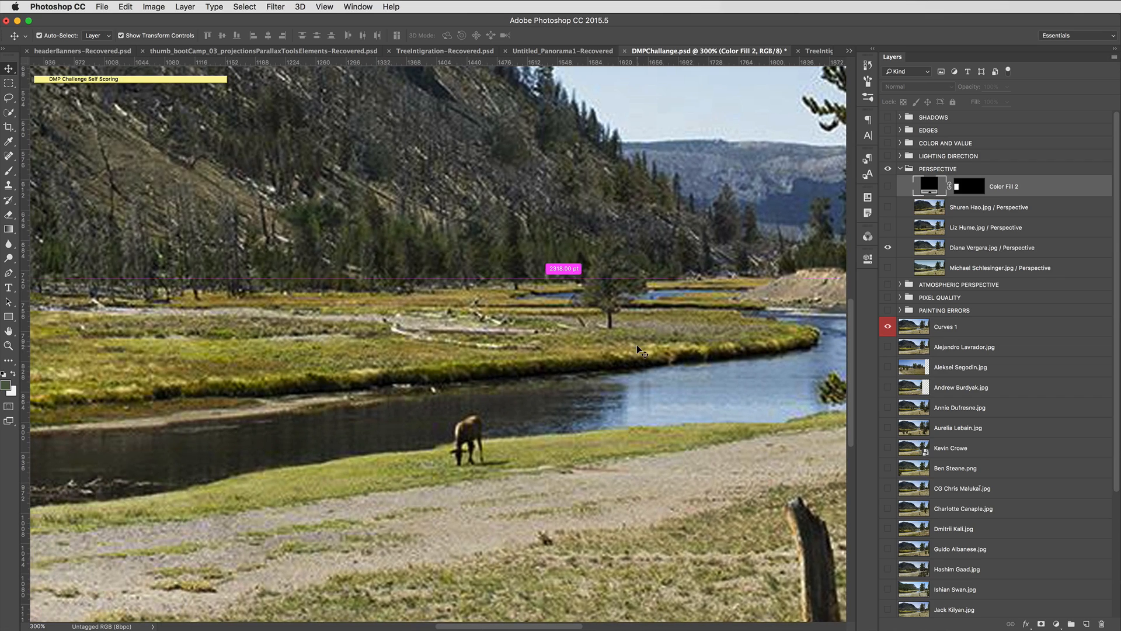
{"action": "key", "text": "super+minus"}
{"action": "key", "text": "super+minus"}
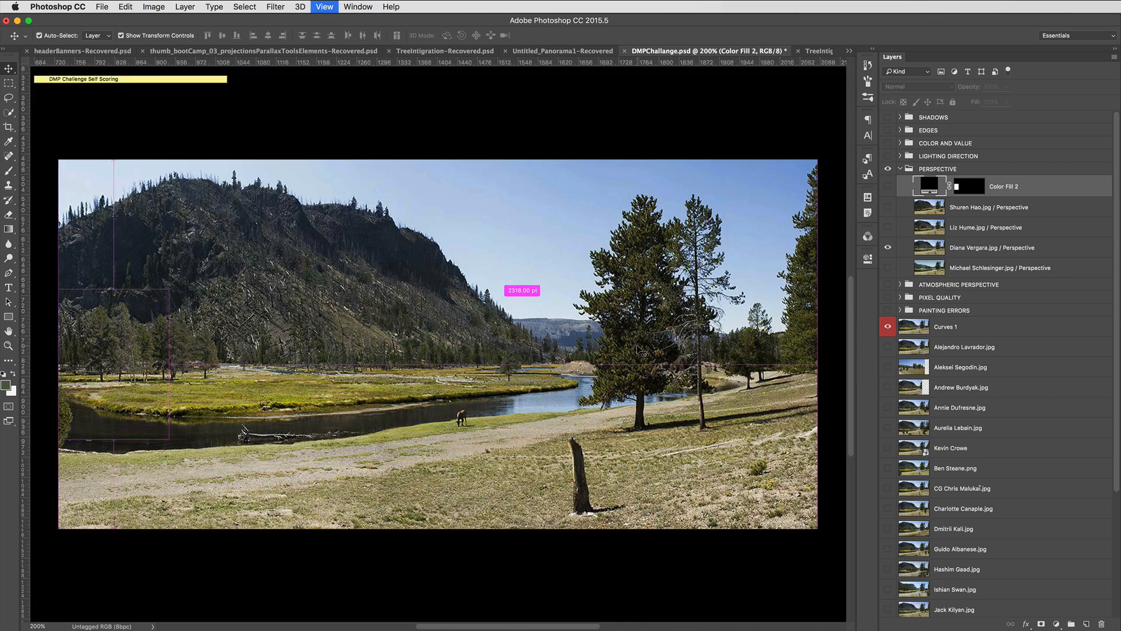
{"action": "left_click", "coordinate": [1013, 250]}
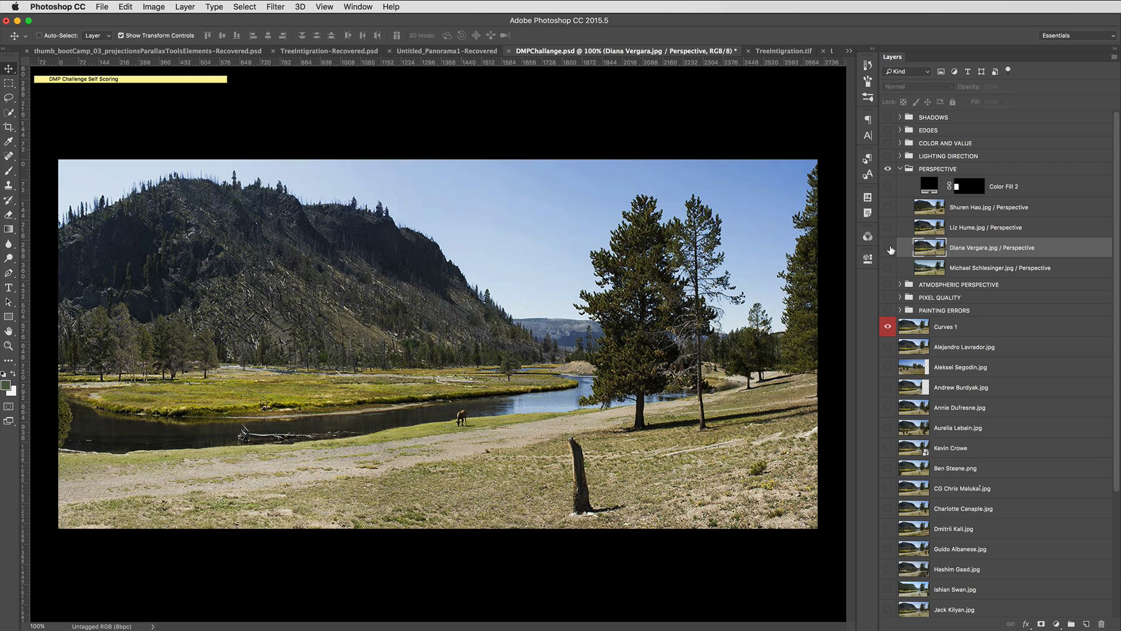
Inspect the mountain ridge at 200% and compare the third submission's added trees with the original plate.
{"action": "left_click", "coordinate": [9, 346]}
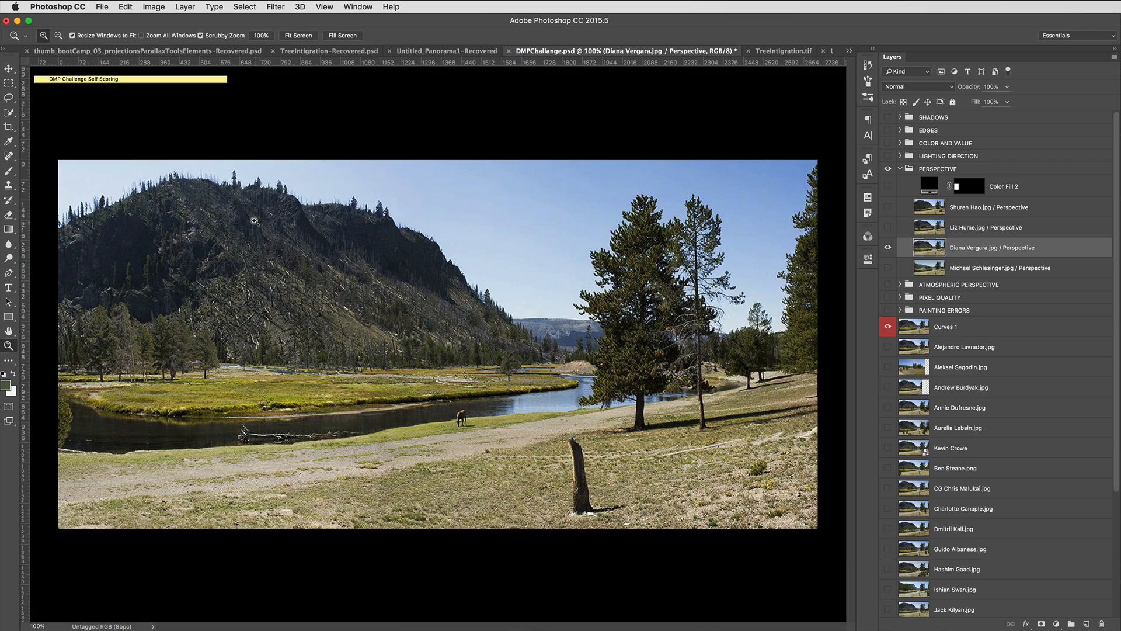
{"action": "left_click", "coordinate": [254, 222]}
{"action": "left_click_drag", "start_coordinate": [438, 175], "coordinate": [464, 271]}
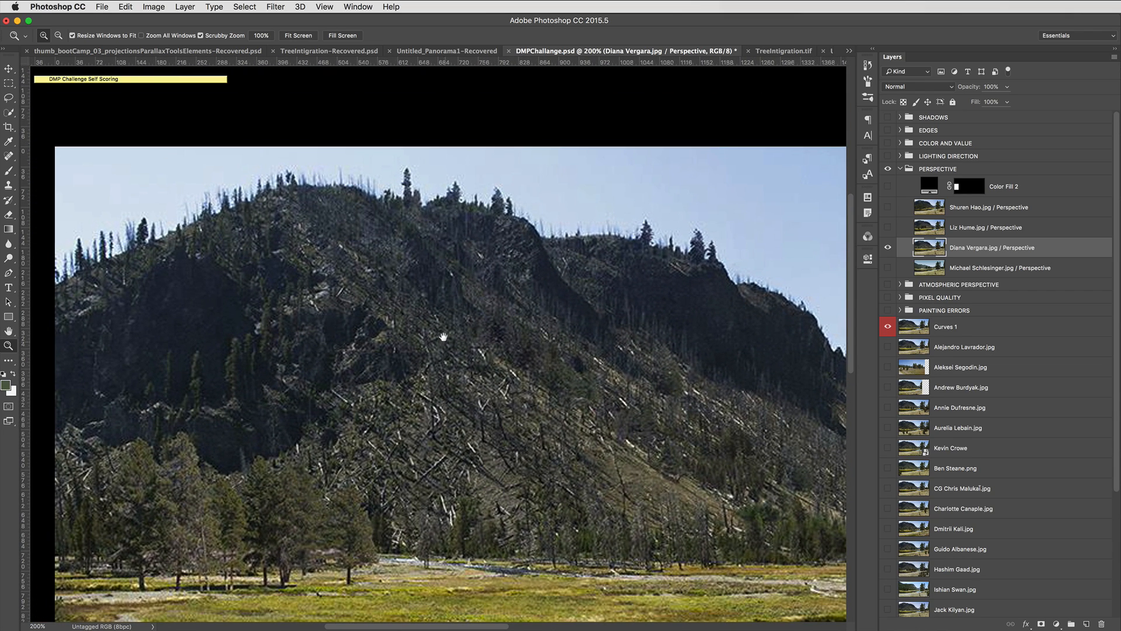
{"action": "left_click_drag", "start_coordinate": [520, 411], "coordinate": [371, 397]}
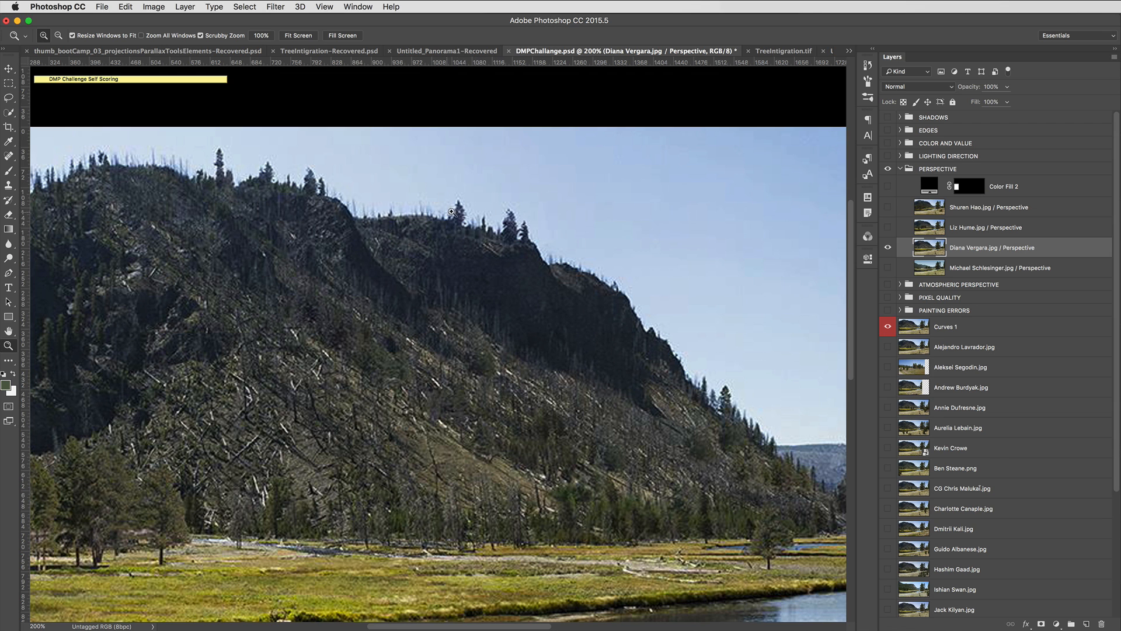
{"action": "left_click", "coordinate": [890, 249]}
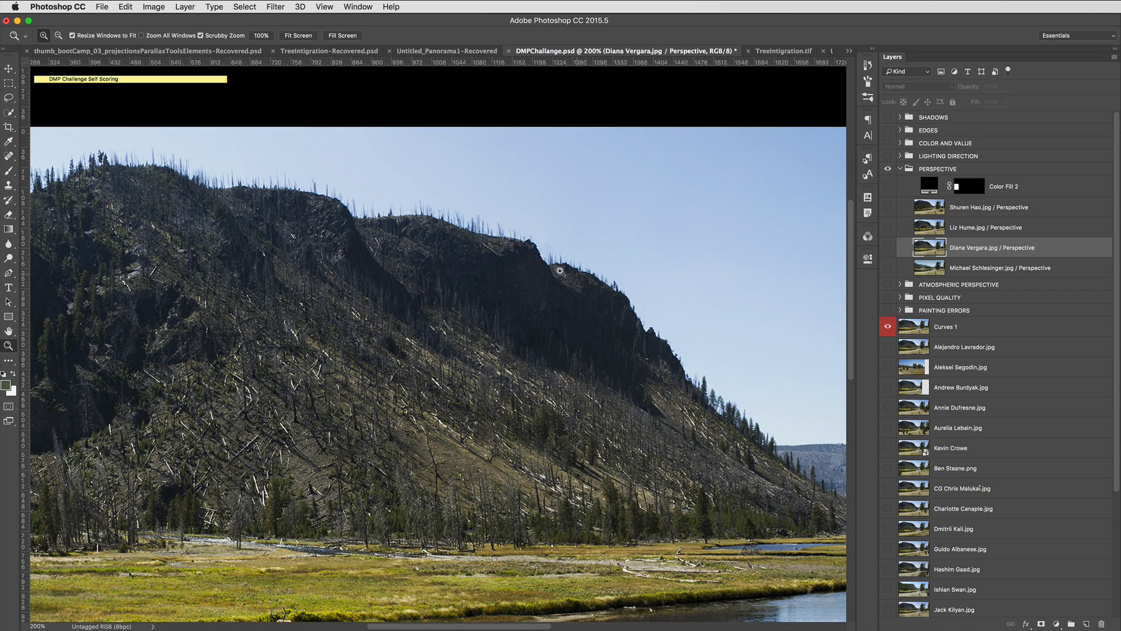
{"action": "left_click", "coordinate": [888, 249]}
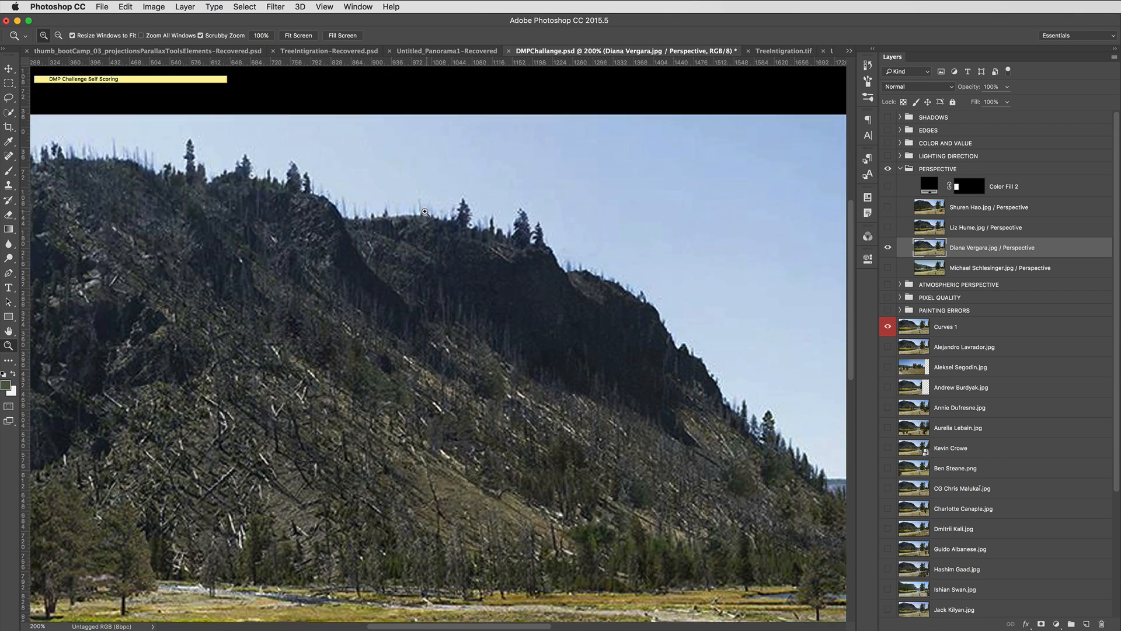
Compare the third submission's ridgeline trees with the original plate again at 300%.
{"action": "left_click", "coordinate": [425, 212]}
{"action": "left_click", "coordinate": [888, 247]}
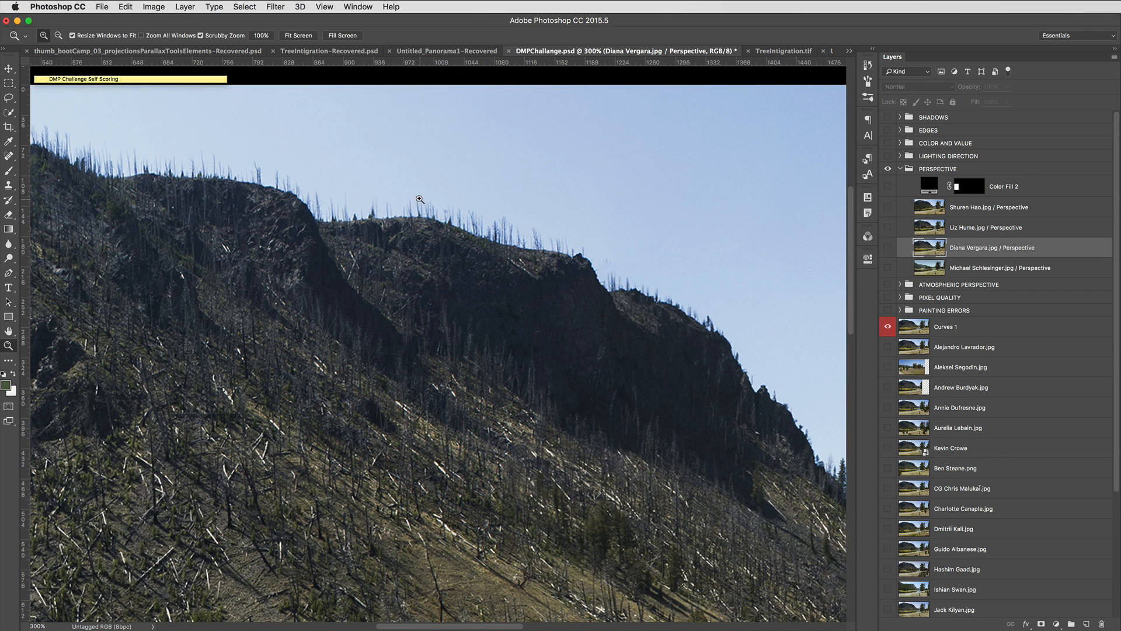
{"action": "left_click", "coordinate": [888, 249]}
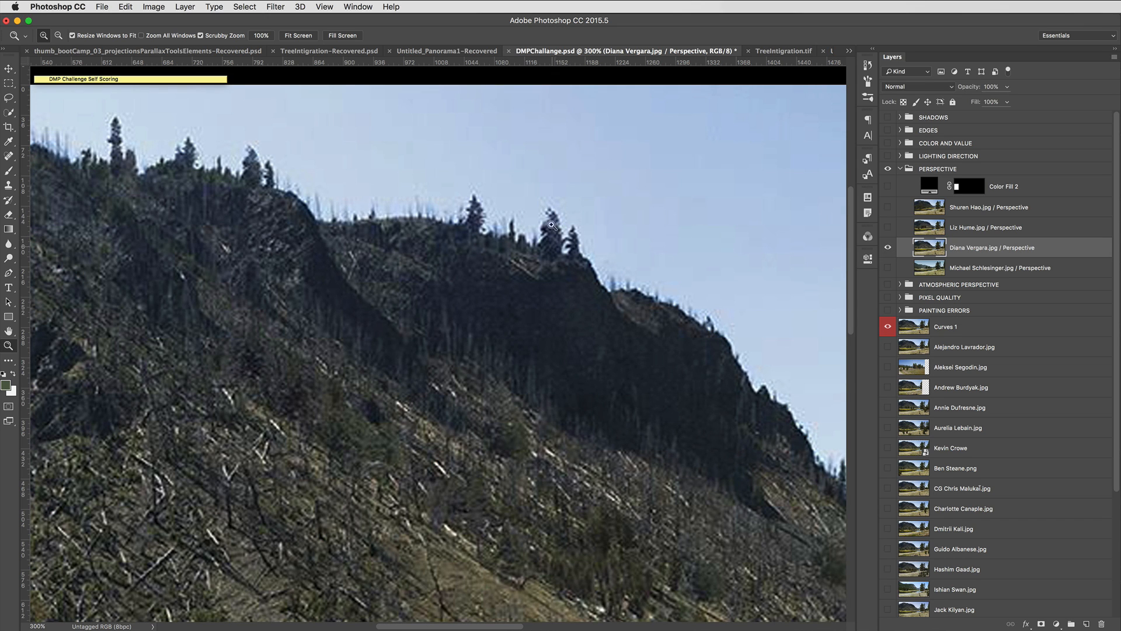
Compare the third submission's trees on the lower mountain slope and at the river bend with the original plate.
{"action": "left_click_drag", "start_coordinate": [695, 376], "coordinate": [310, 296]}
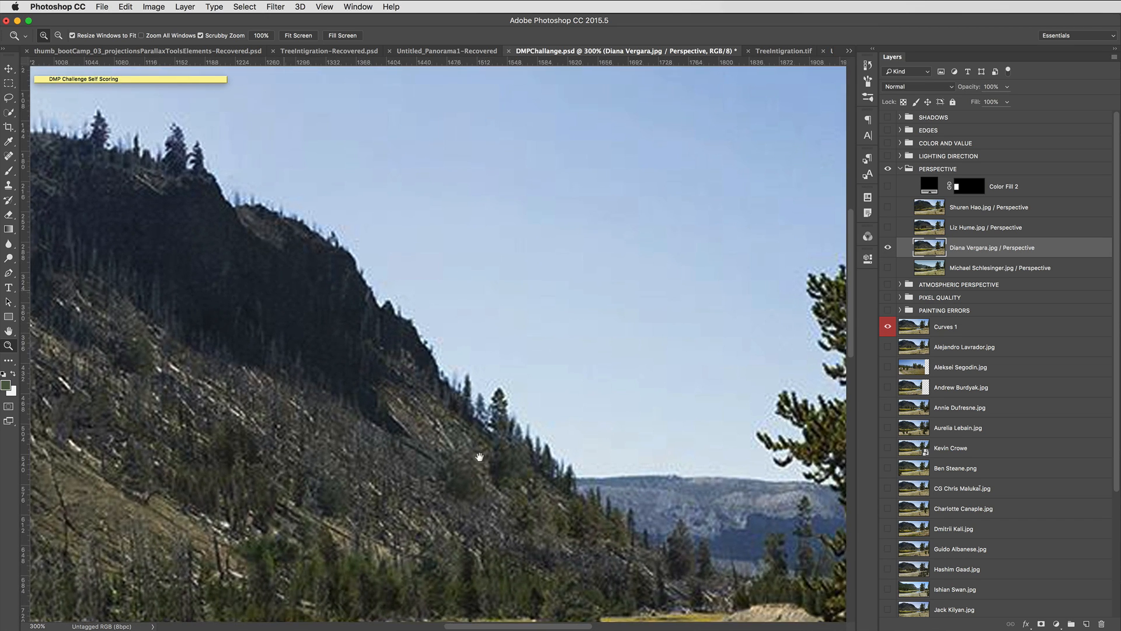
{"action": "left_click_drag", "start_coordinate": [480, 457], "coordinate": [435, 355]}
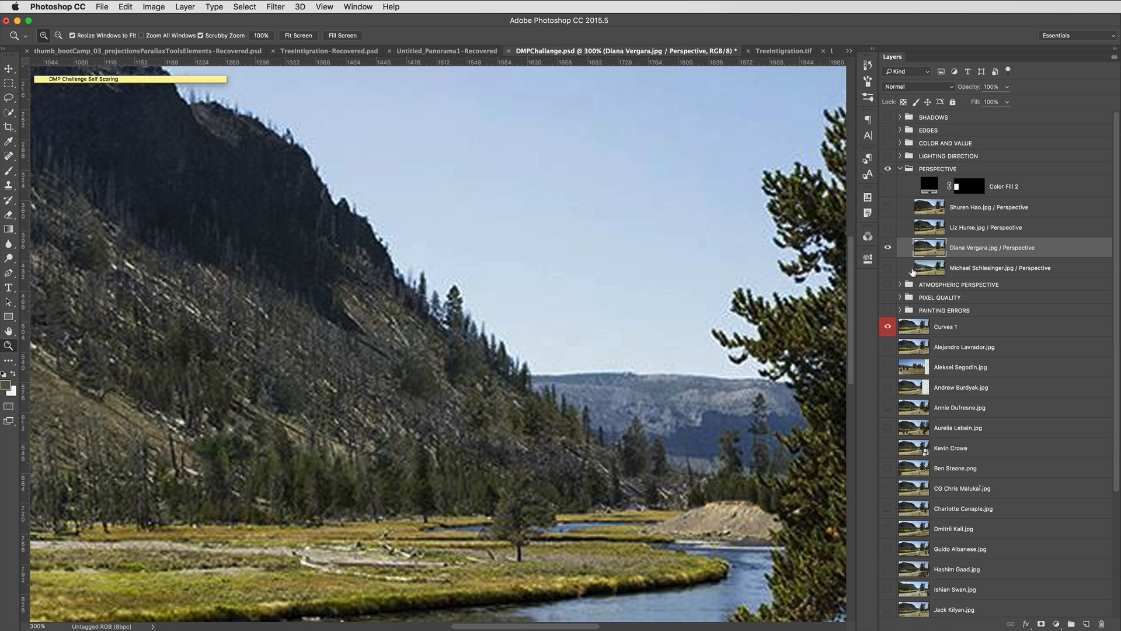
{"action": "left_click", "coordinate": [887, 249]}
{"action": "left_click", "coordinate": [887, 249]}
{"action": "left_click", "coordinate": [888, 249]}
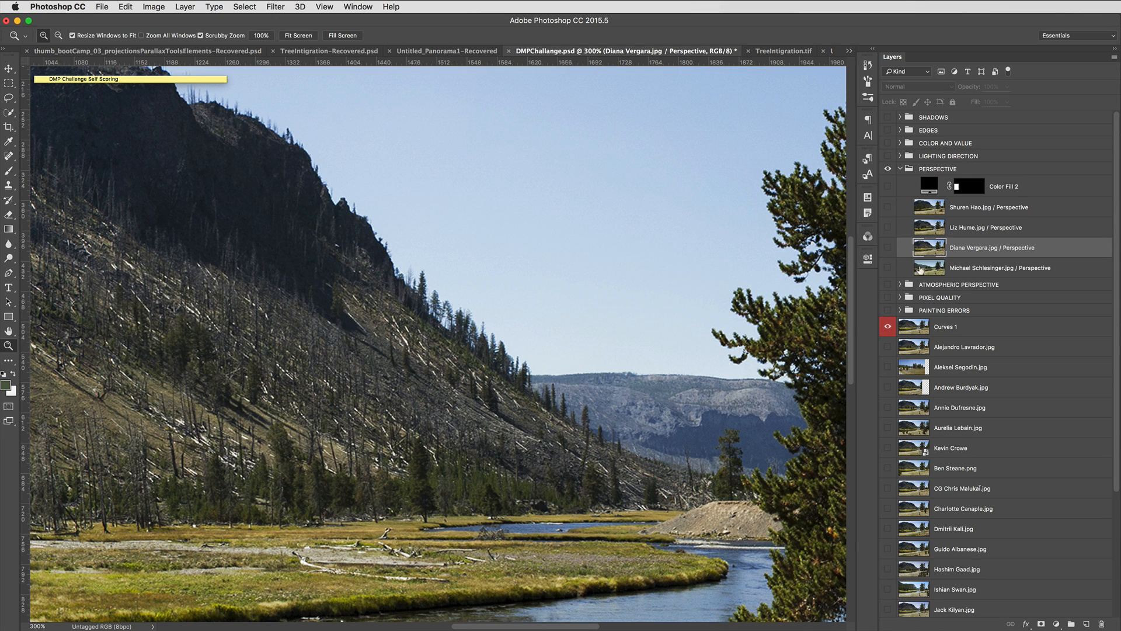
{"action": "left_click", "coordinate": [887, 248]}
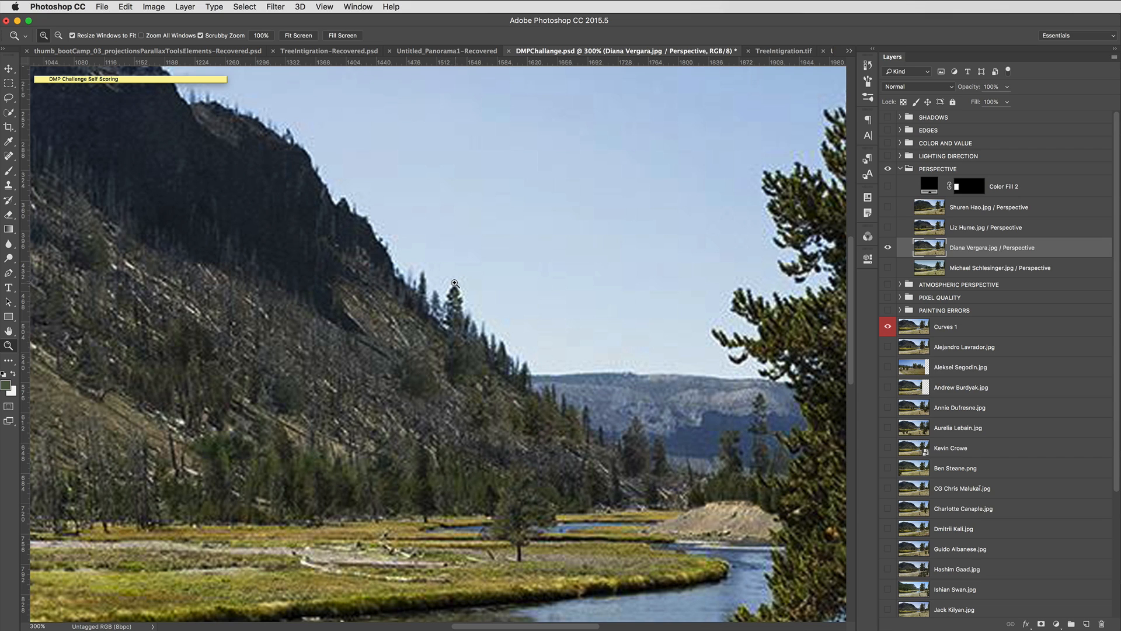
Show the fourth perspective submission in place of the third at 100% and compare it with the original plate.
{"action": "left_click", "coordinate": [473, 313], "text": "alt"}
{"action": "left_click", "coordinate": [461, 306], "text": "alt"}
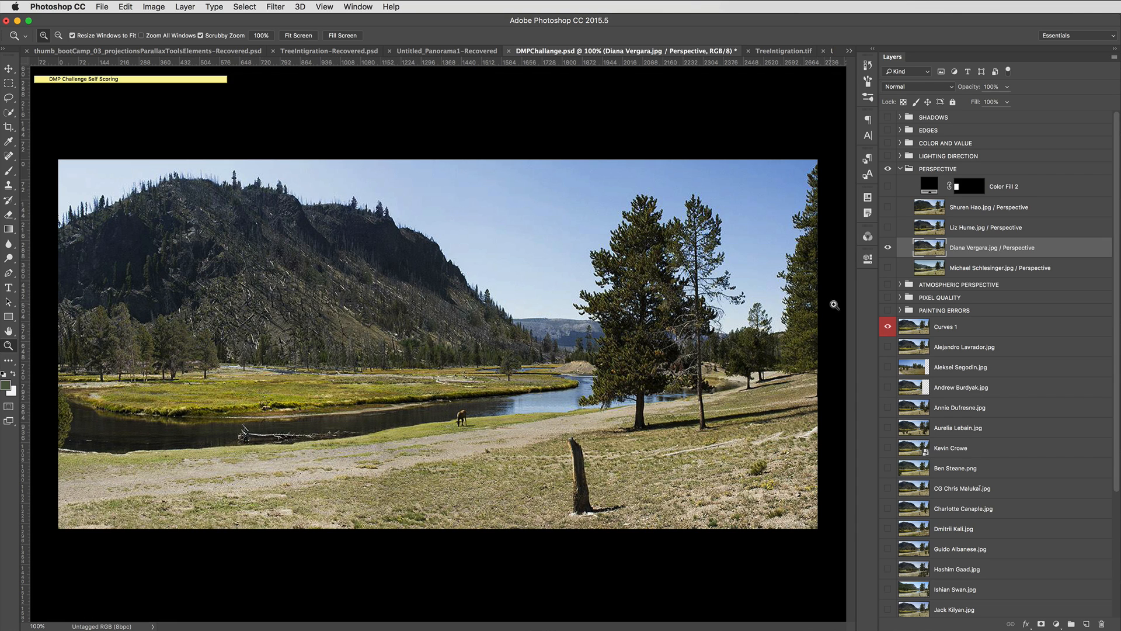
{"action": "left_click", "coordinate": [888, 248]}
{"action": "left_click", "coordinate": [887, 267]}
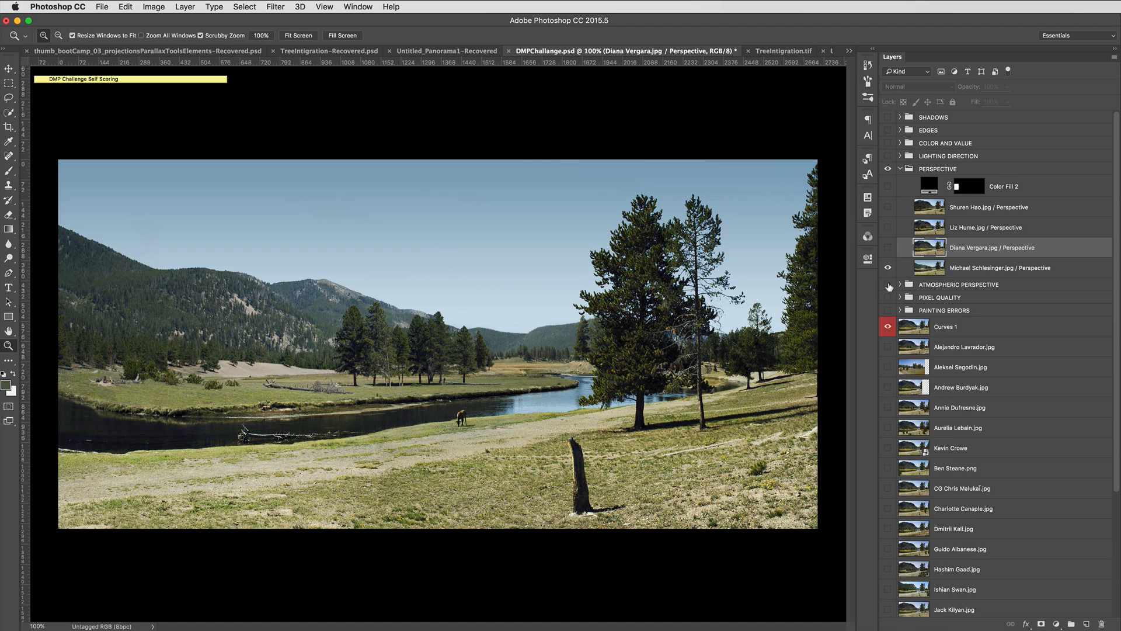
{"action": "left_click", "coordinate": [888, 268]}
{"action": "left_click", "coordinate": [888, 268]}
Check the fourth submission with and without the black fill layer, and inspect its left riverbank at 200%.
{"action": "left_click", "coordinate": [886, 187]}
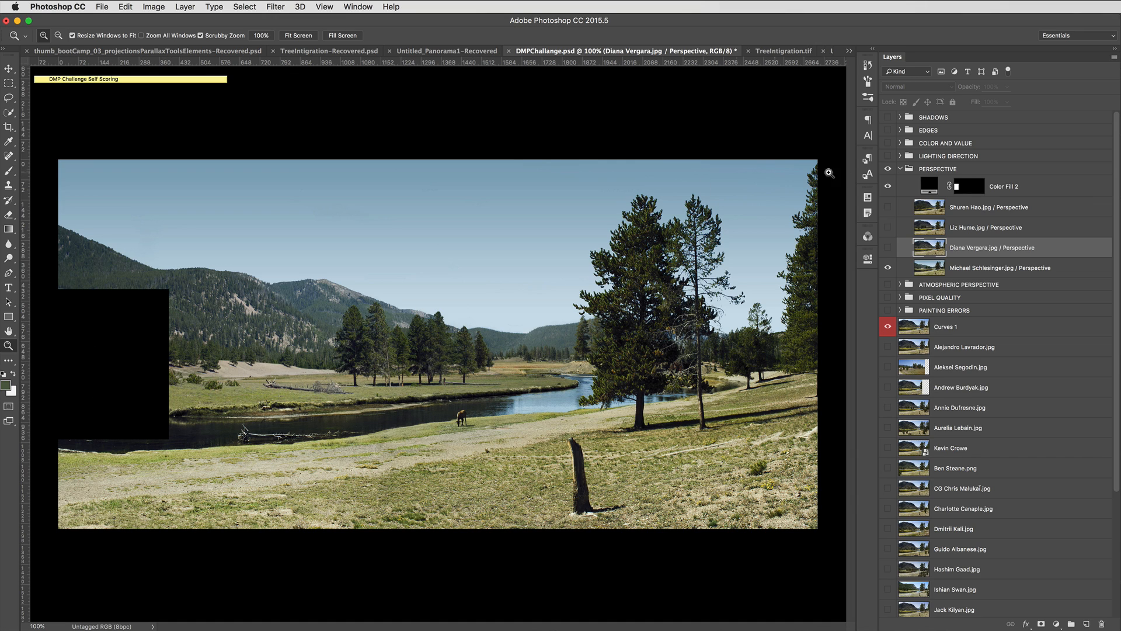
{"action": "left_click", "coordinate": [887, 186]}
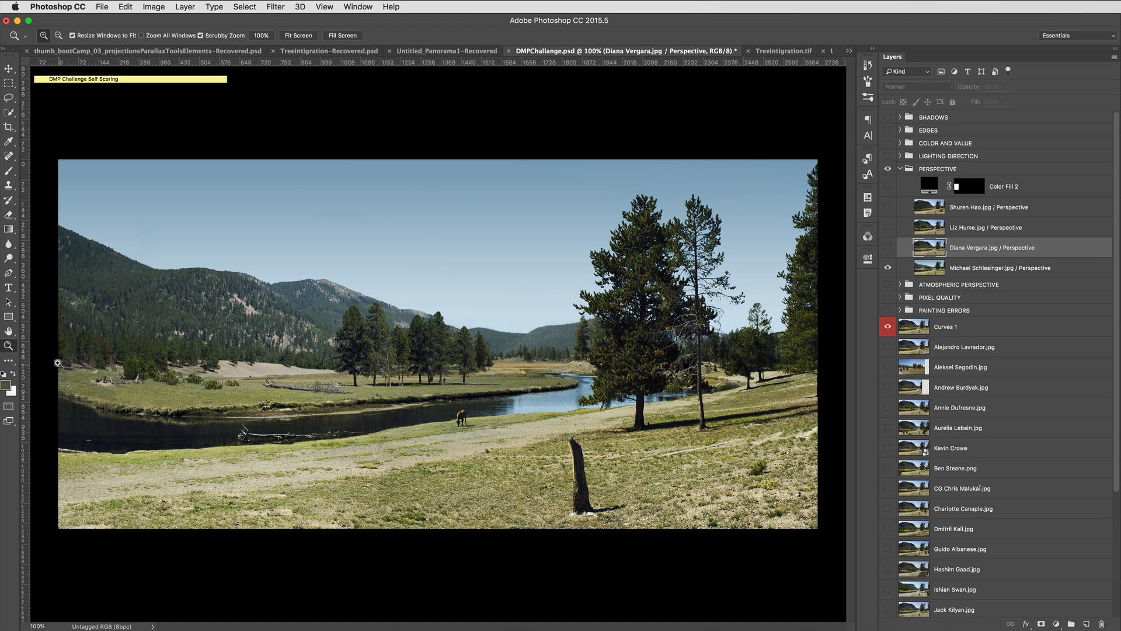
{"action": "left_click", "coordinate": [93, 378]}
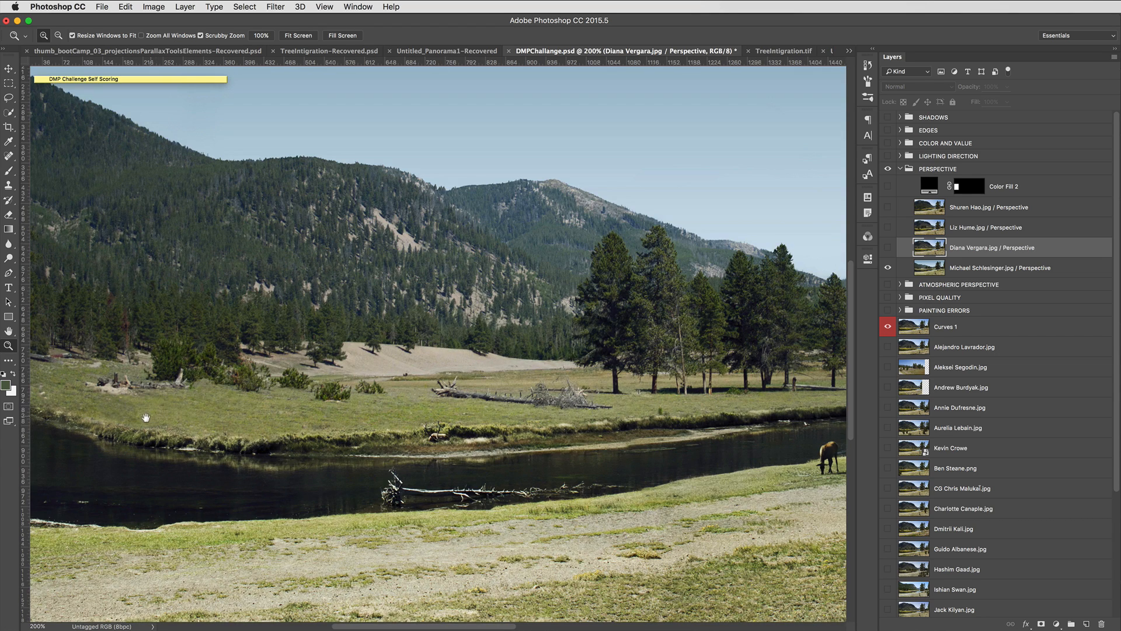
{"action": "left_click_drag", "start_coordinate": [146, 417], "coordinate": [344, 429]}
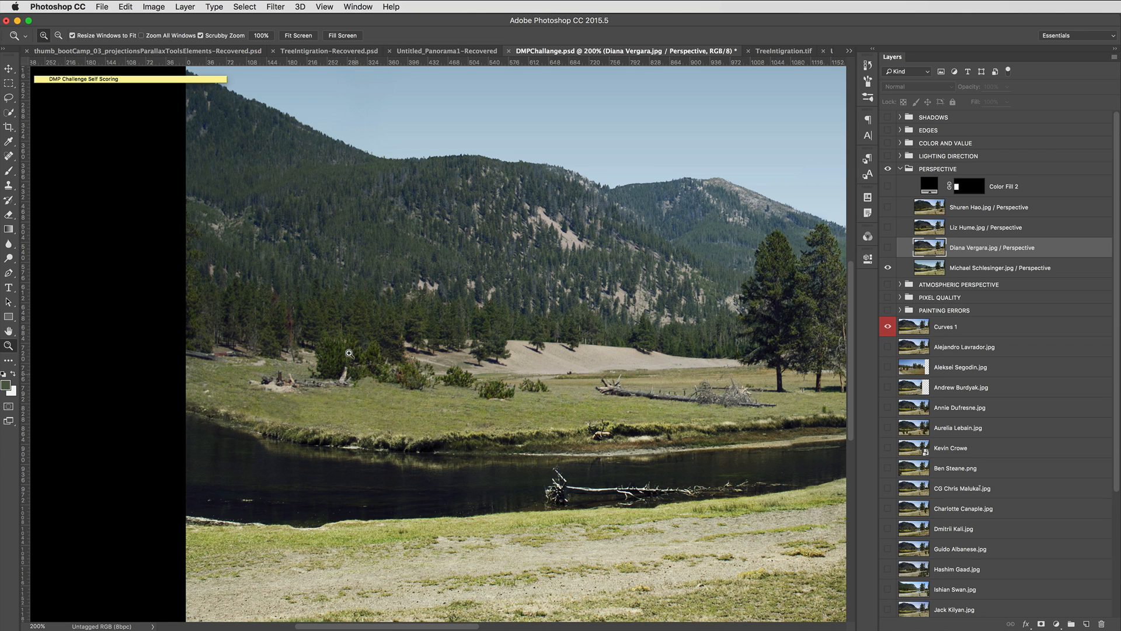
Compare the left riverbank in the original plate, the third submission and the fourth submission.
{"action": "left_click", "coordinate": [887, 270]}
{"action": "scroll", "coordinate": [350, 415], "scroll_direction": "right", "scroll_amount": 2}
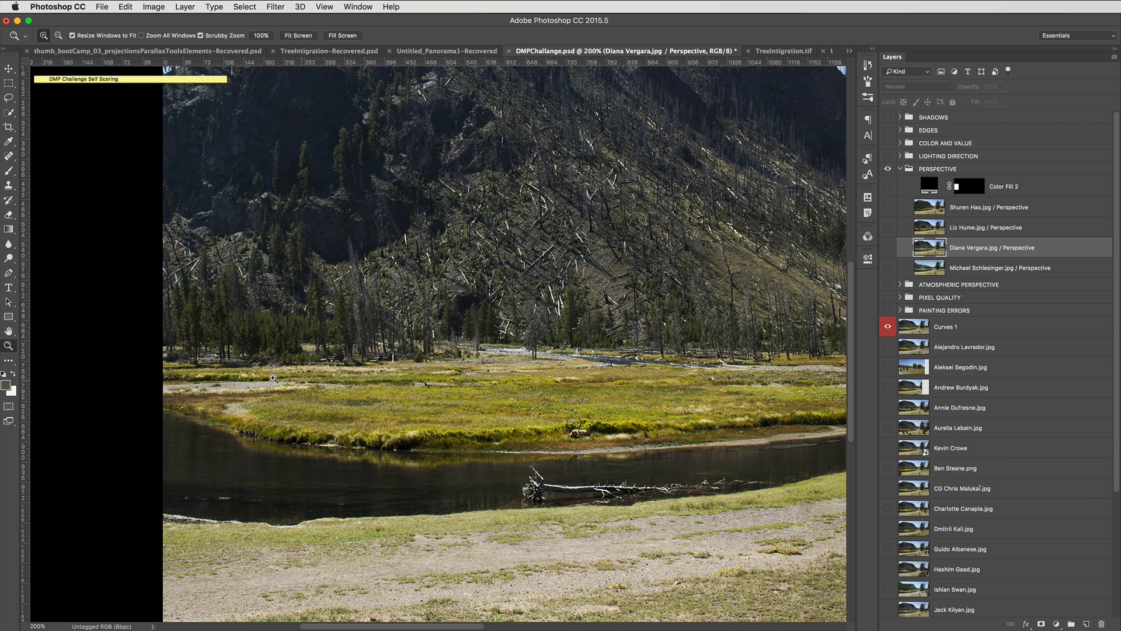
{"action": "left_click", "coordinate": [887, 247]}
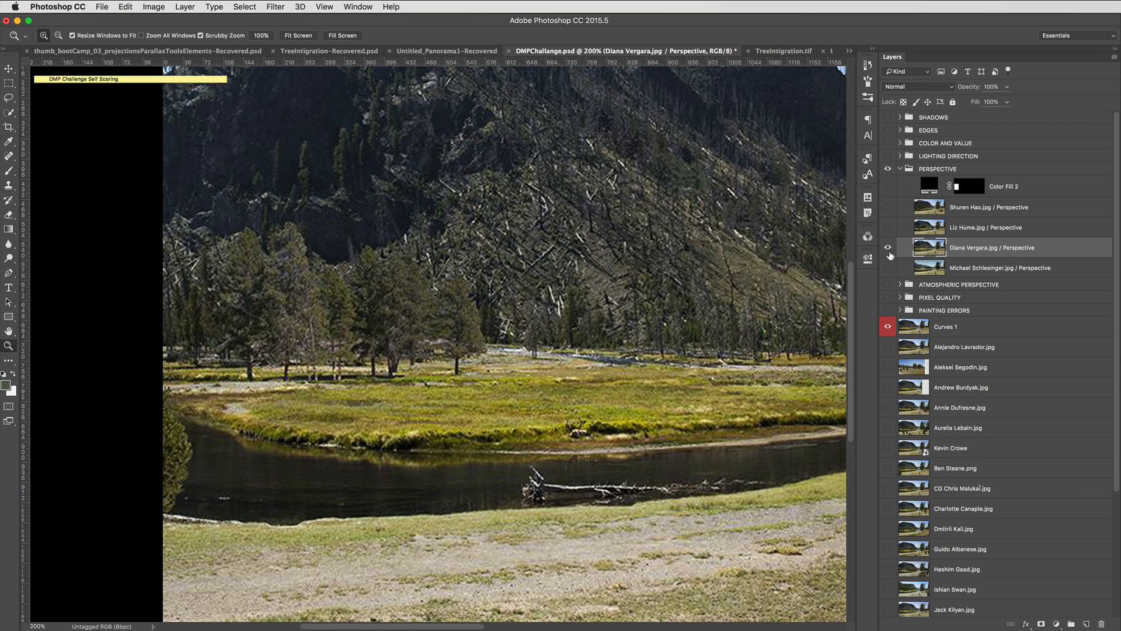
{"action": "left_click", "coordinate": [887, 247]}
{"action": "left_click", "coordinate": [888, 267]}
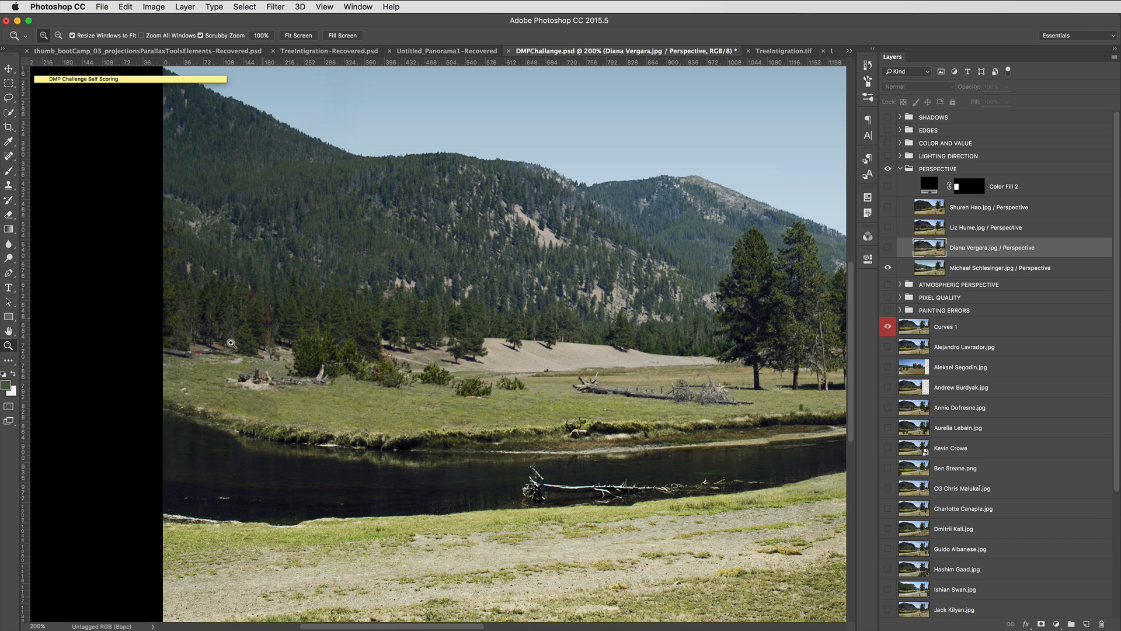
Hide the fourth submission at 100% view and review the criteria in the DMP Challenge Self Scoring note.
{"action": "key", "text": "super+minus"}
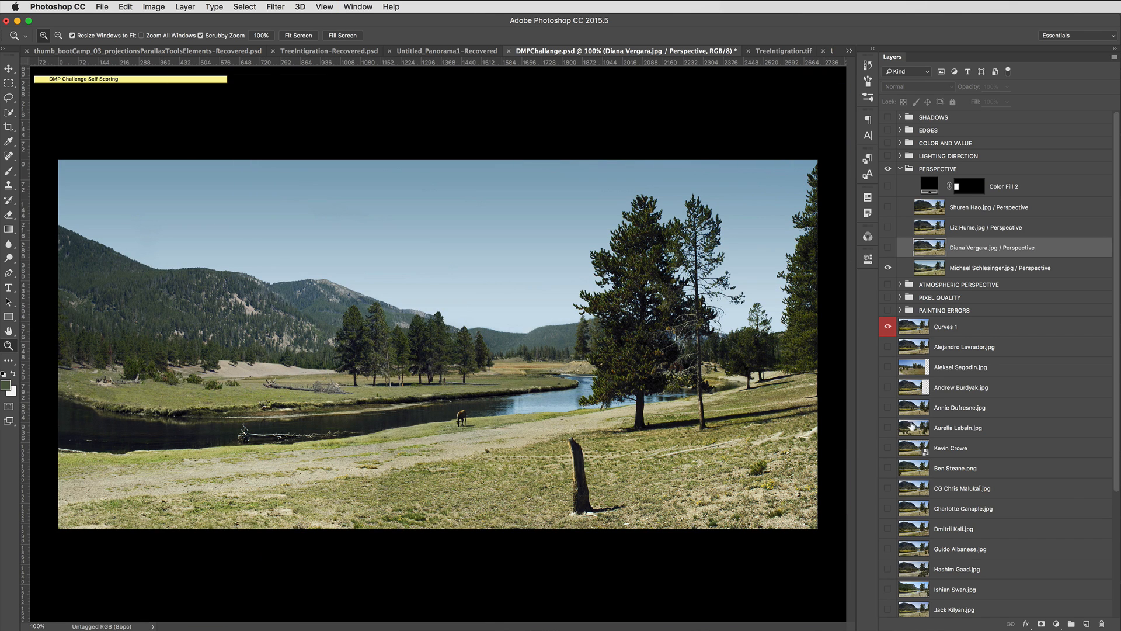
{"action": "left_click", "coordinate": [888, 268]}
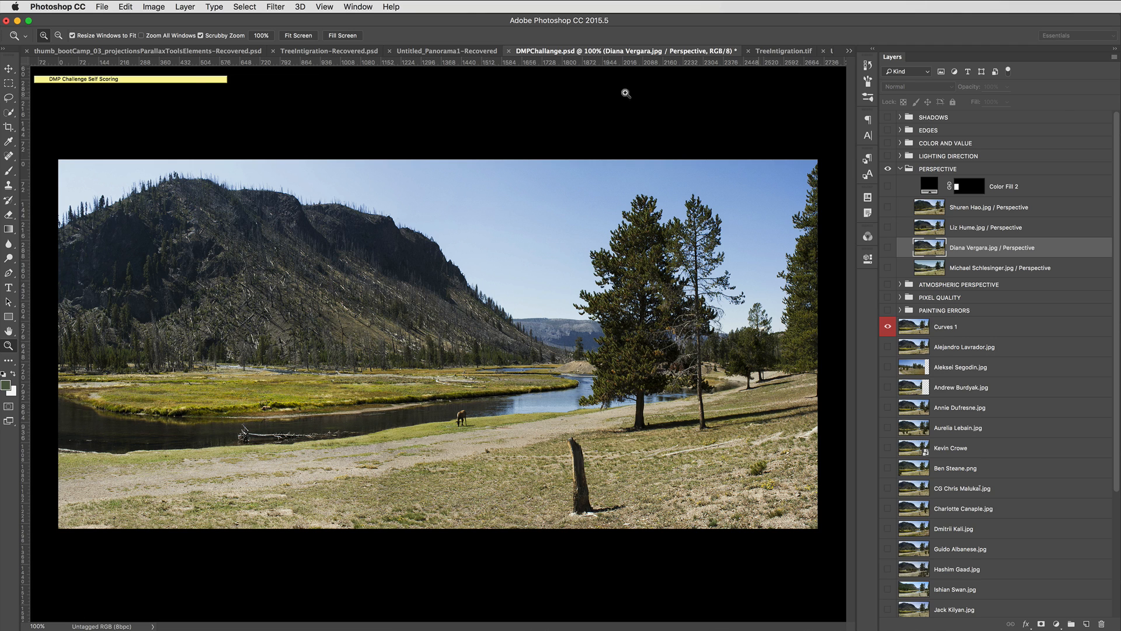
{"action": "double_click", "coordinate": [156, 80]}
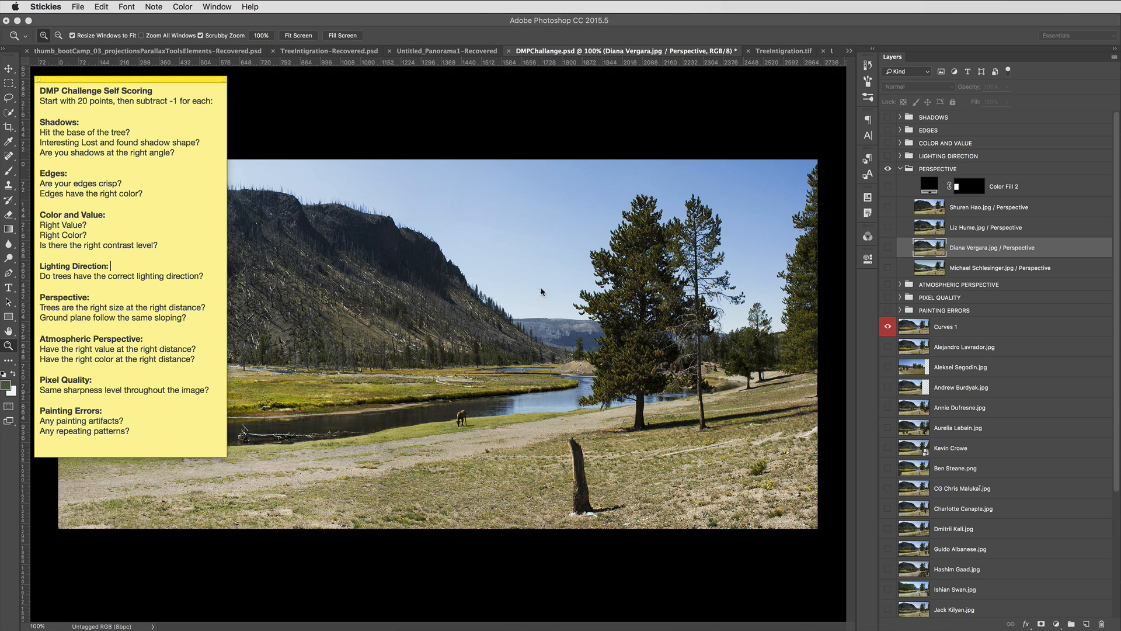
{"action": "double_click", "coordinate": [202, 78]}
Collapse and hide the PERSPECTIVE group, and show and expand the ATMOSPHERIC PERSPECTIVE group.
{"action": "left_click", "coordinate": [905, 171]}
{"action": "left_click", "coordinate": [901, 169]}
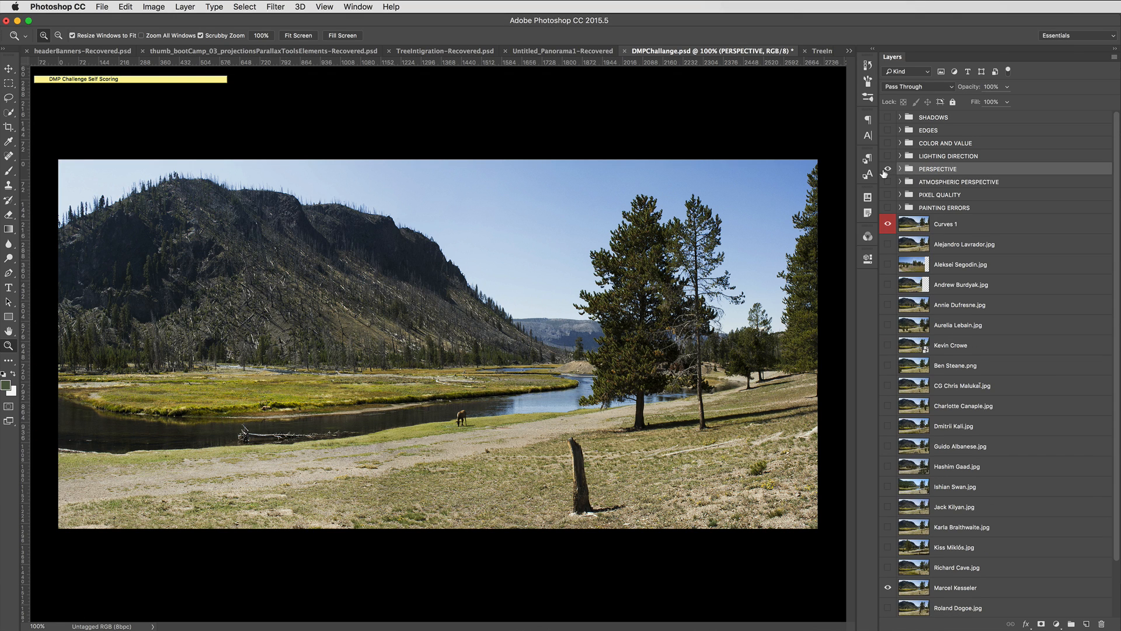
{"action": "left_click", "coordinate": [888, 169]}
{"action": "left_click", "coordinate": [900, 182]}
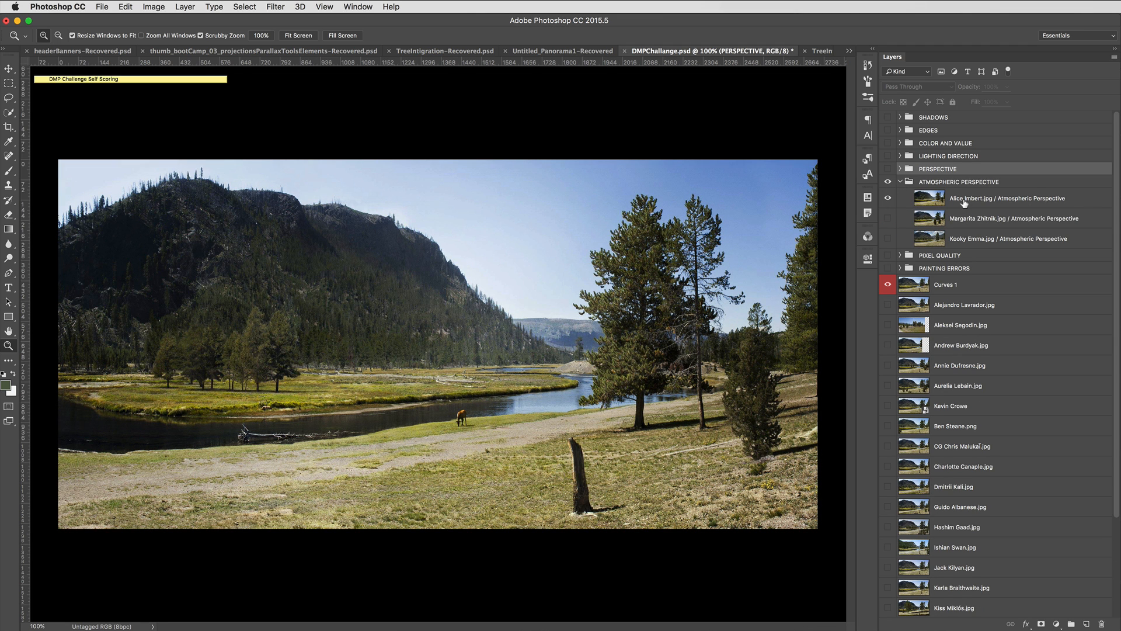
Select the first atmospheric perspective submission and compare it repeatedly with the original plate.
{"action": "left_click", "coordinate": [897, 202]}
{"action": "left_click", "coordinate": [887, 200]}
{"action": "left_click", "coordinate": [888, 199]}
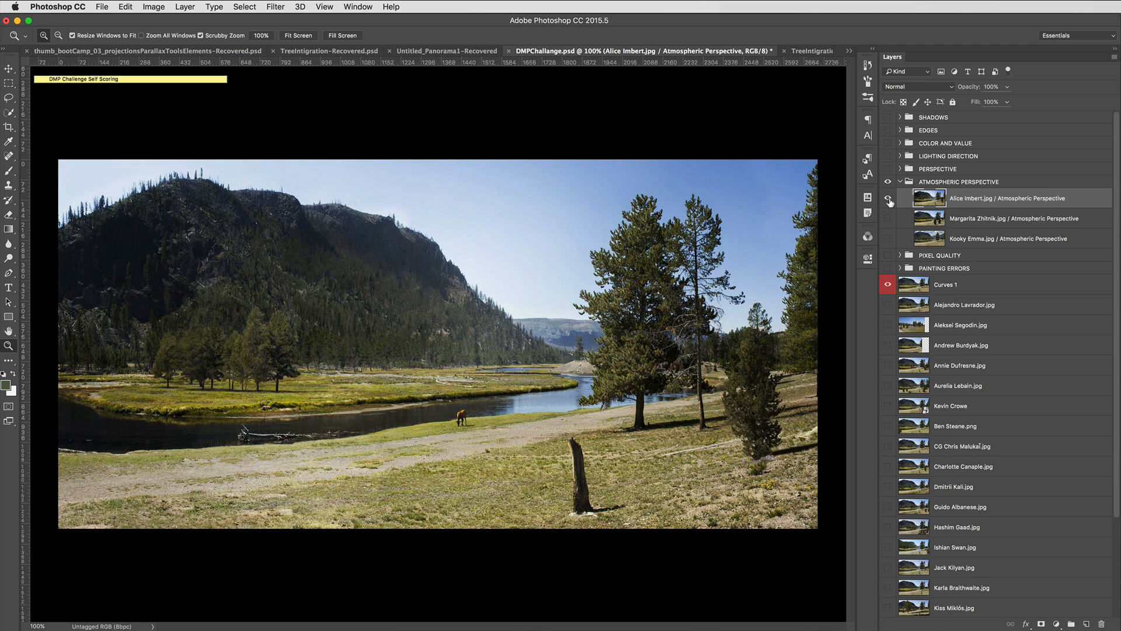
{"action": "left_click", "coordinate": [888, 199]}
{"action": "left_click", "coordinate": [888, 199]}
{"action": "left_click", "coordinate": [890, 200]}
{"action": "left_click", "coordinate": [890, 201]}
{"action": "left_click", "coordinate": [891, 201]}
{"action": "left_click", "coordinate": [891, 202]}
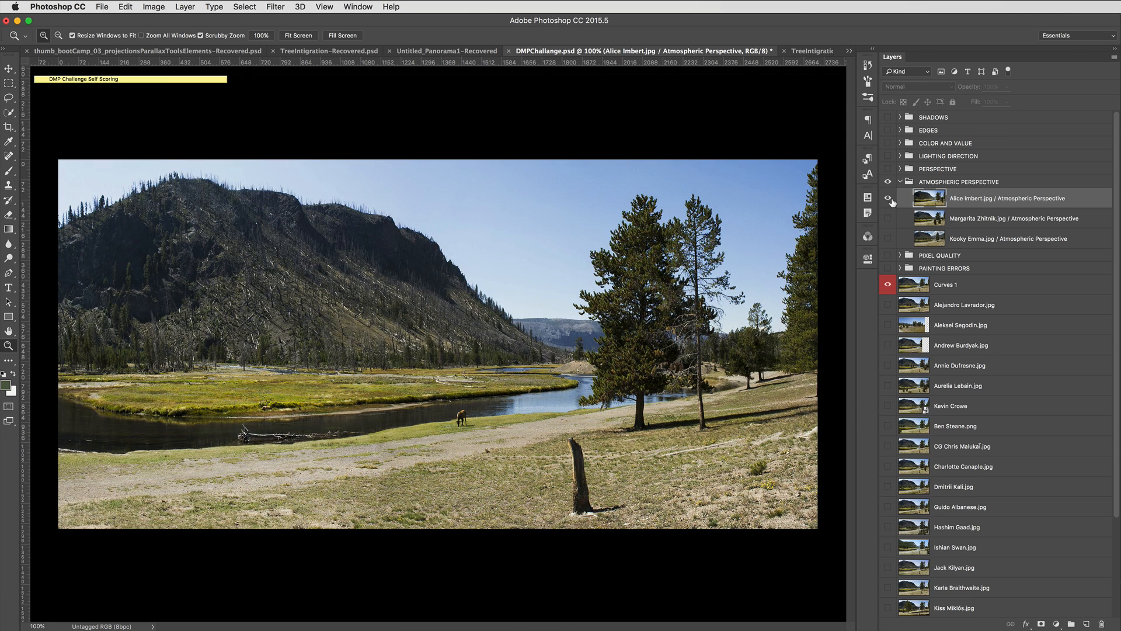
Show and hide the first atmospheric perspective submission repeatedly to compare its mountain and riverbank trees with the original plate.
{"action": "left_click", "coordinate": [891, 201]}
{"action": "left_click", "coordinate": [891, 202]}
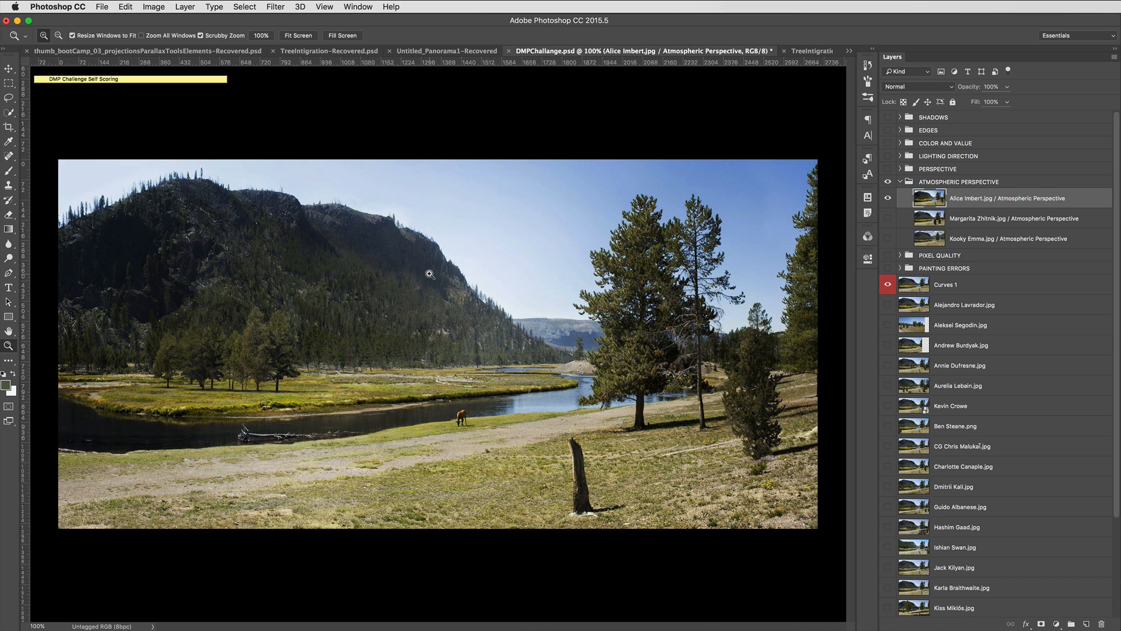
{"action": "left_click", "coordinate": [891, 202]}
{"action": "left_click", "coordinate": [891, 201]}
{"action": "left_click", "coordinate": [891, 201]}
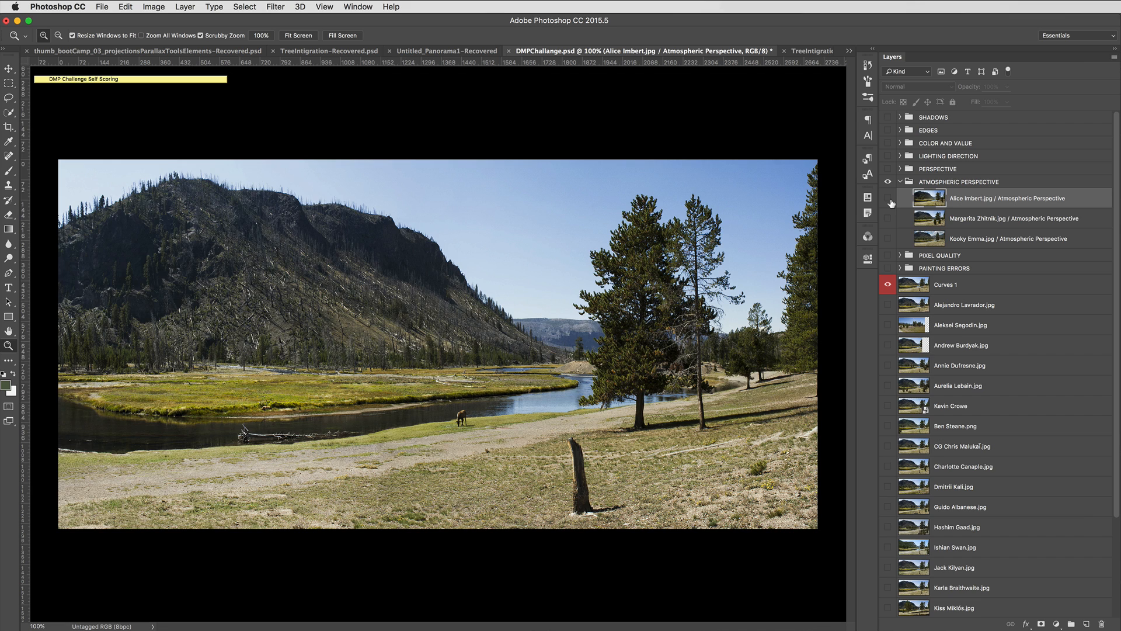
{"action": "left_click", "coordinate": [891, 202]}
{"action": "left_click", "coordinate": [891, 202]}
{"action": "left_click", "coordinate": [888, 199]}
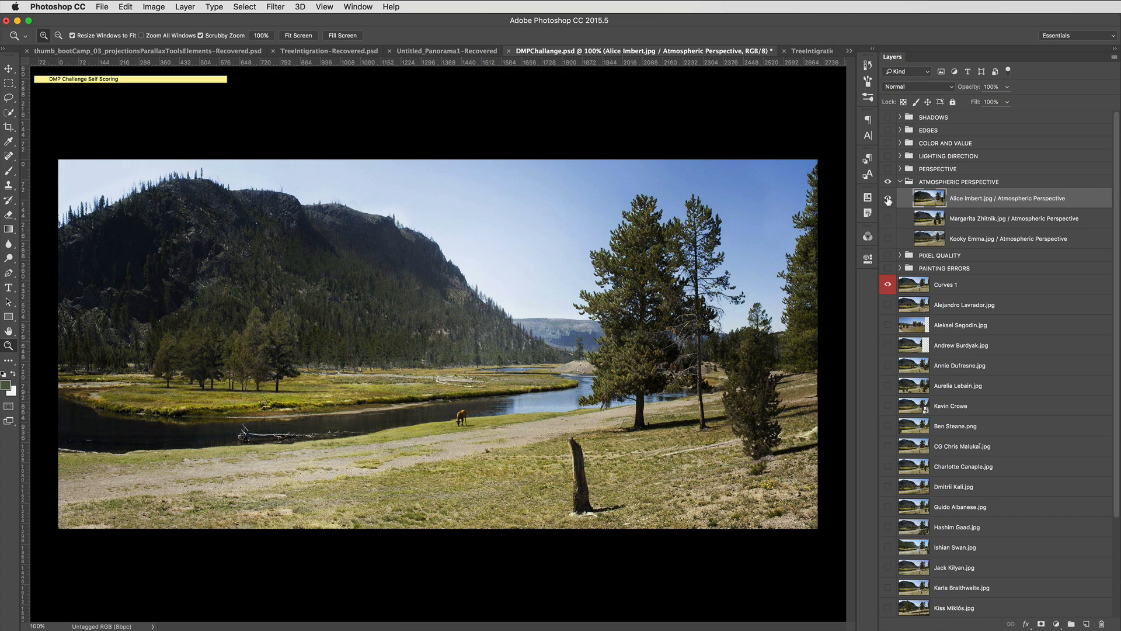
{"action": "left_click", "coordinate": [888, 200]}
{"action": "left_click", "coordinate": [888, 200]}
{"action": "left_click", "coordinate": [888, 199]}
{"action": "left_click", "coordinate": [887, 199]}
{"action": "left_click", "coordinate": [888, 199]}
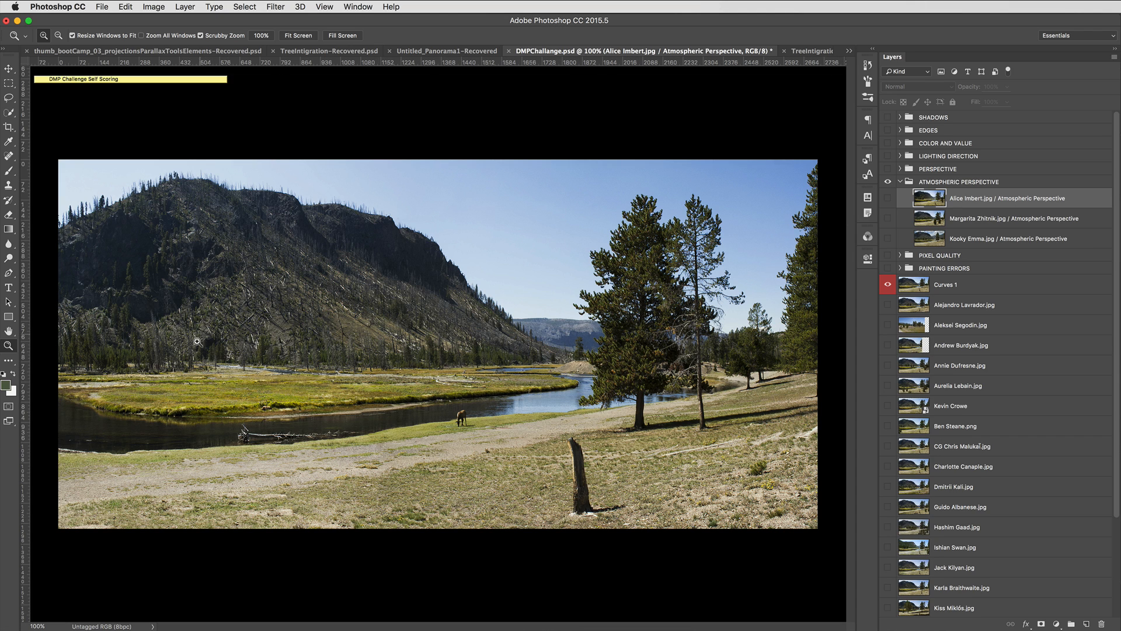
{"action": "left_click", "coordinate": [887, 199]}
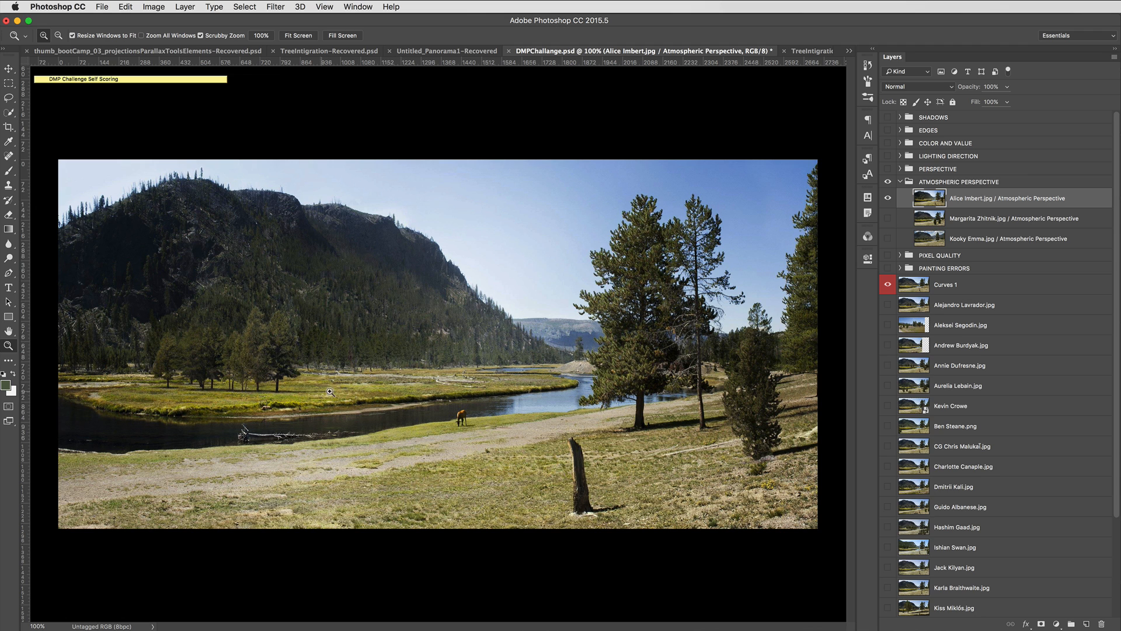
{"action": "left_click", "coordinate": [888, 199]}
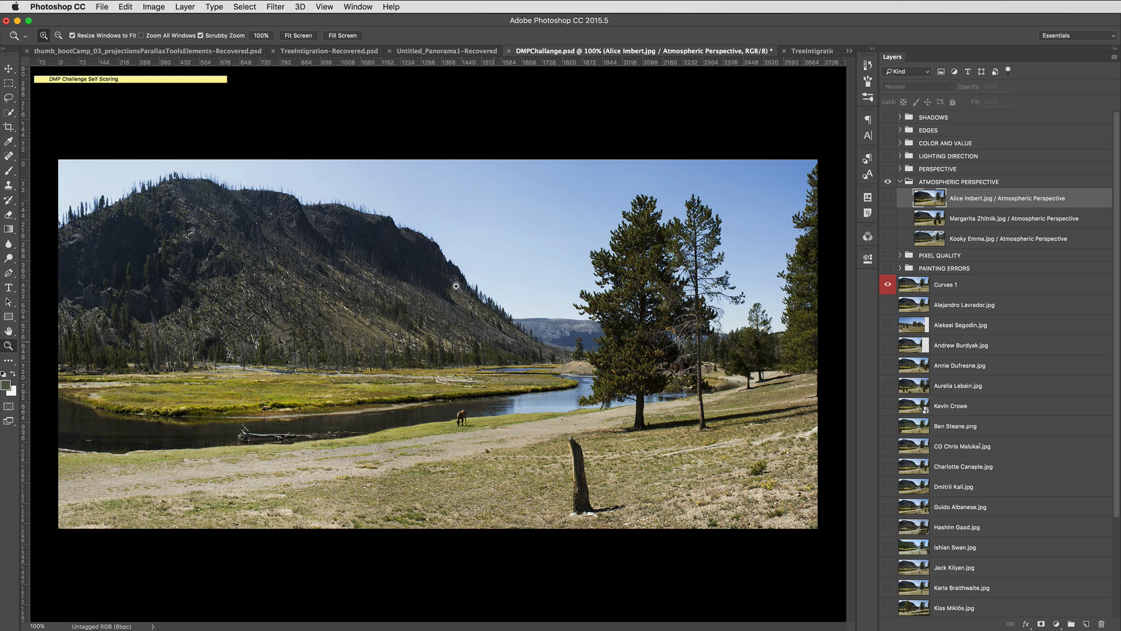
Show and select the second atmospheric perspective submission and compare it with the original plate.
{"action": "left_click", "coordinate": [888, 219]}
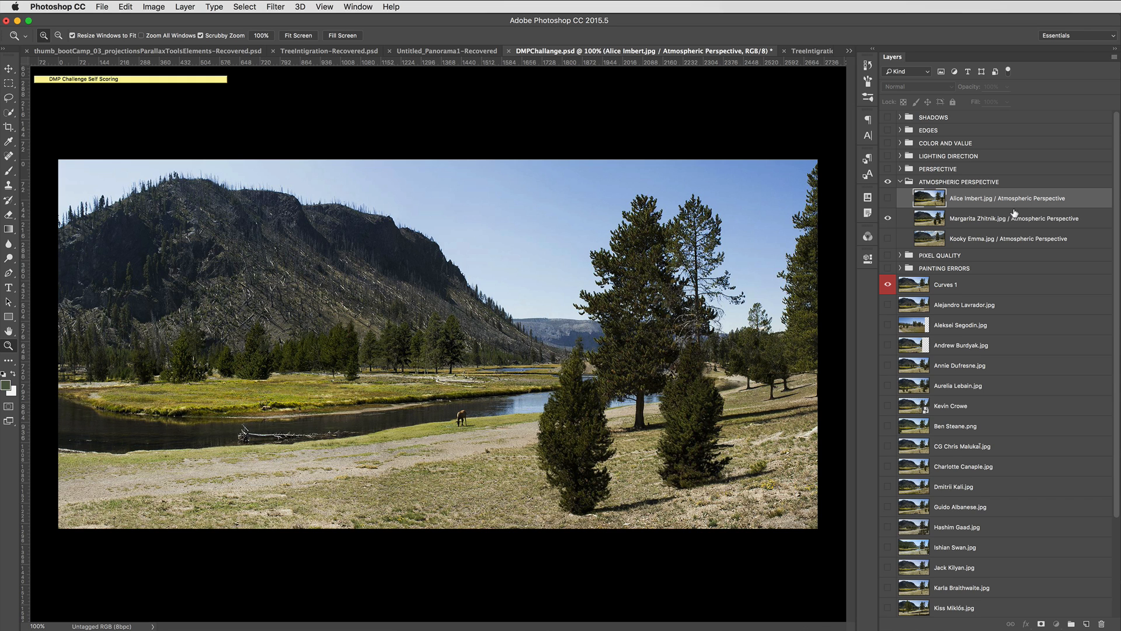
{"action": "left_click", "coordinate": [992, 226]}
{"action": "left_click", "coordinate": [887, 219]}
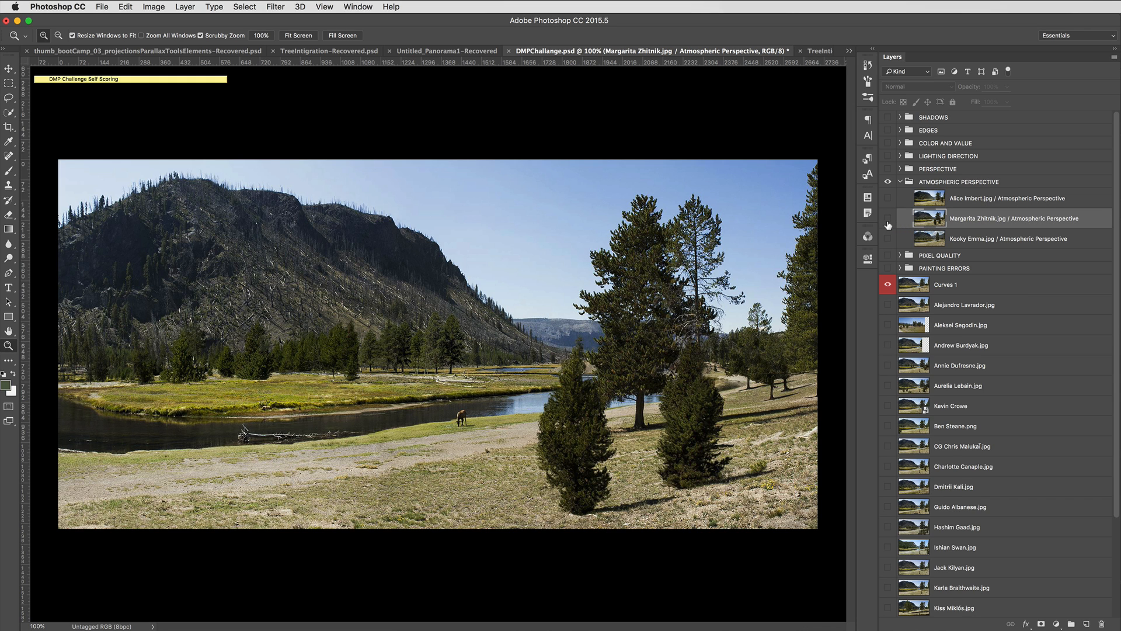
{"action": "left_click", "coordinate": [887, 218]}
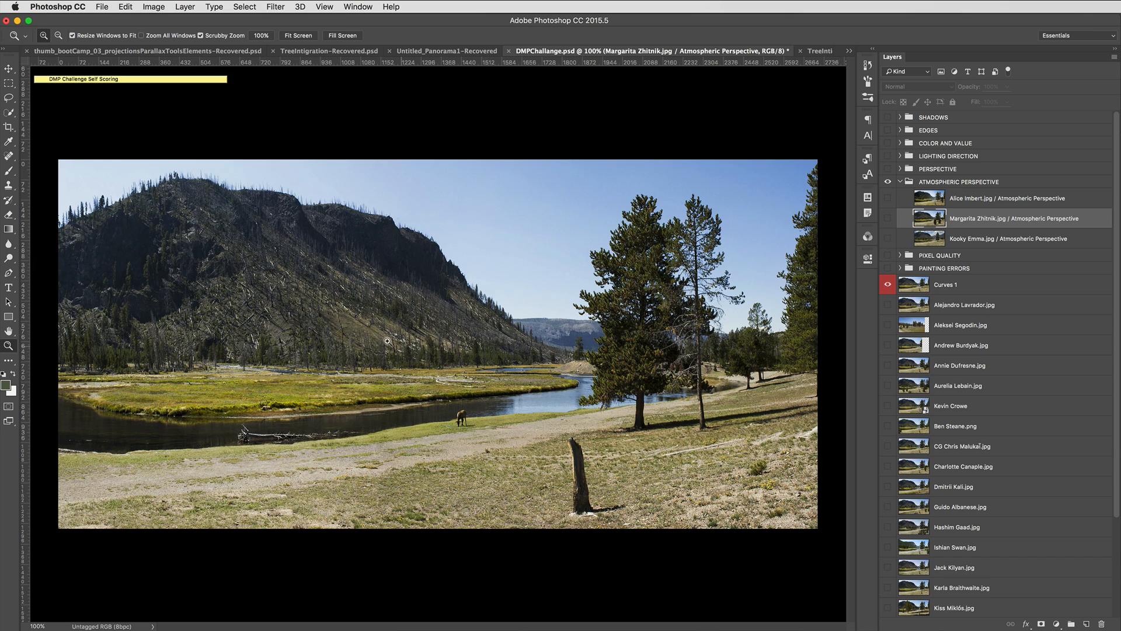
Compare the far riverbank tree line in the original plate and the second submission at 200% view, and hide that submission at 100%.
{"action": "left_click", "coordinate": [275, 352]}
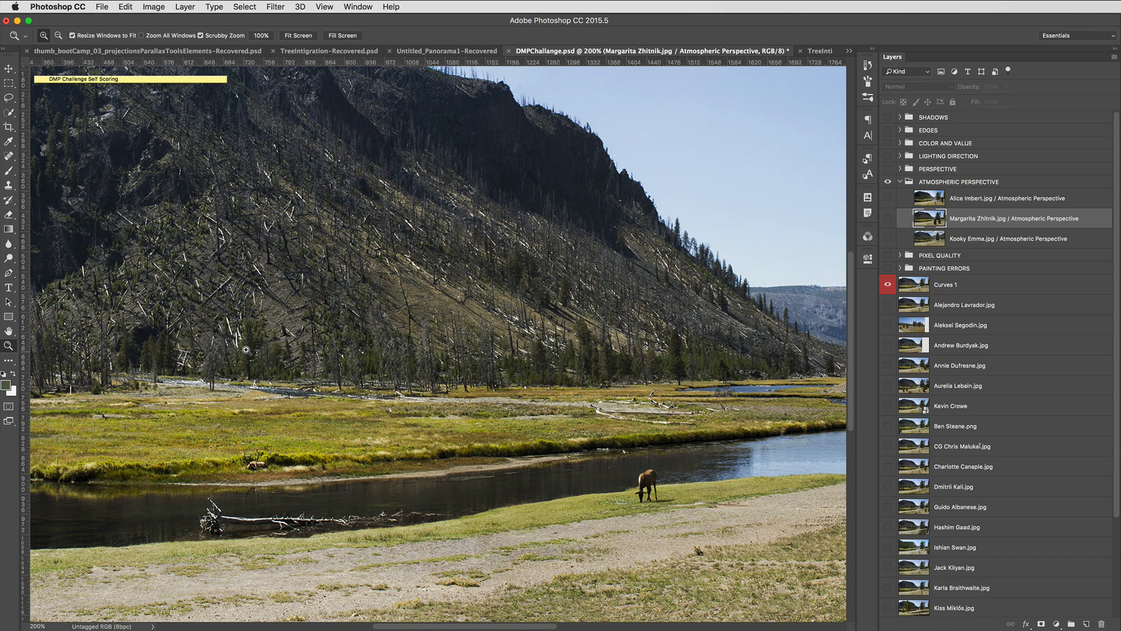
{"action": "left_click", "coordinate": [889, 219]}
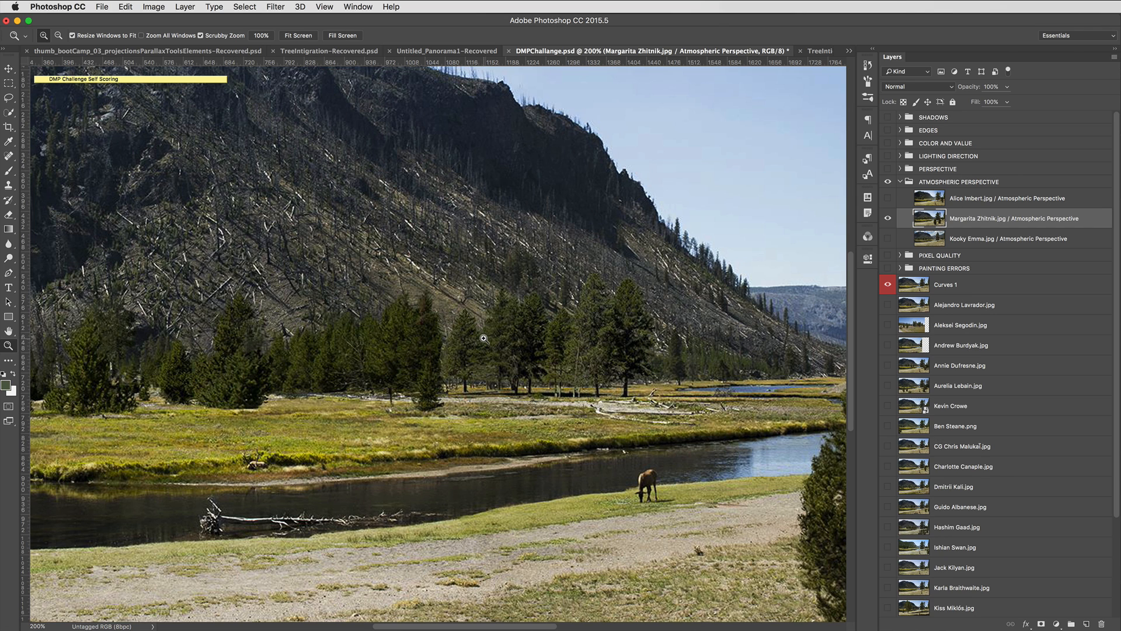
{"action": "key", "text": "super+minus"}
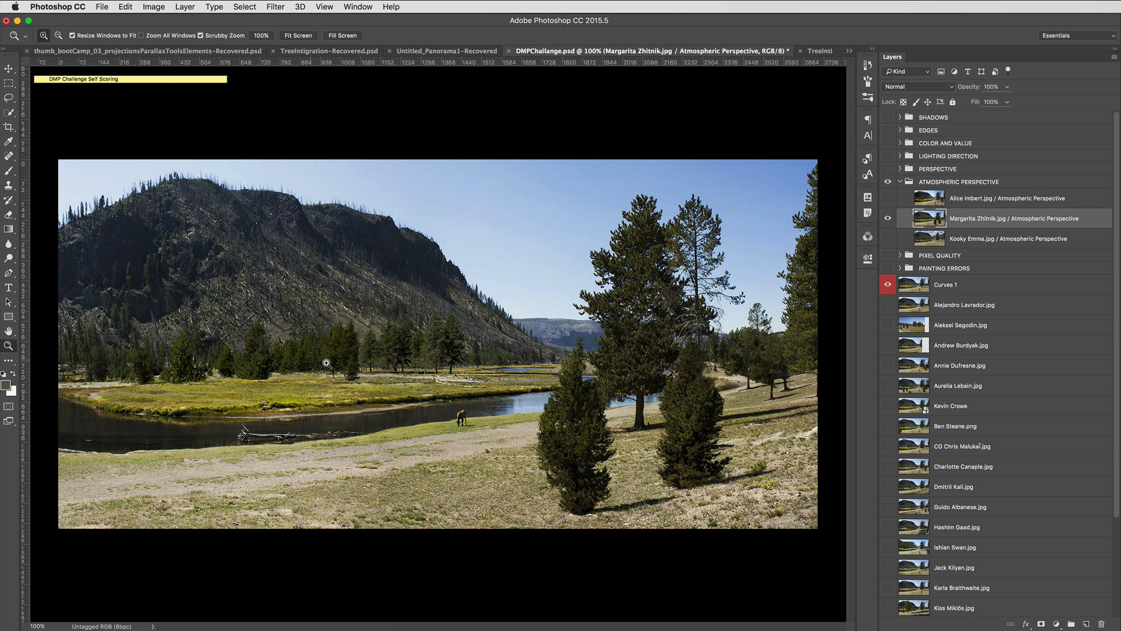
{"action": "left_click", "coordinate": [456, 365]}
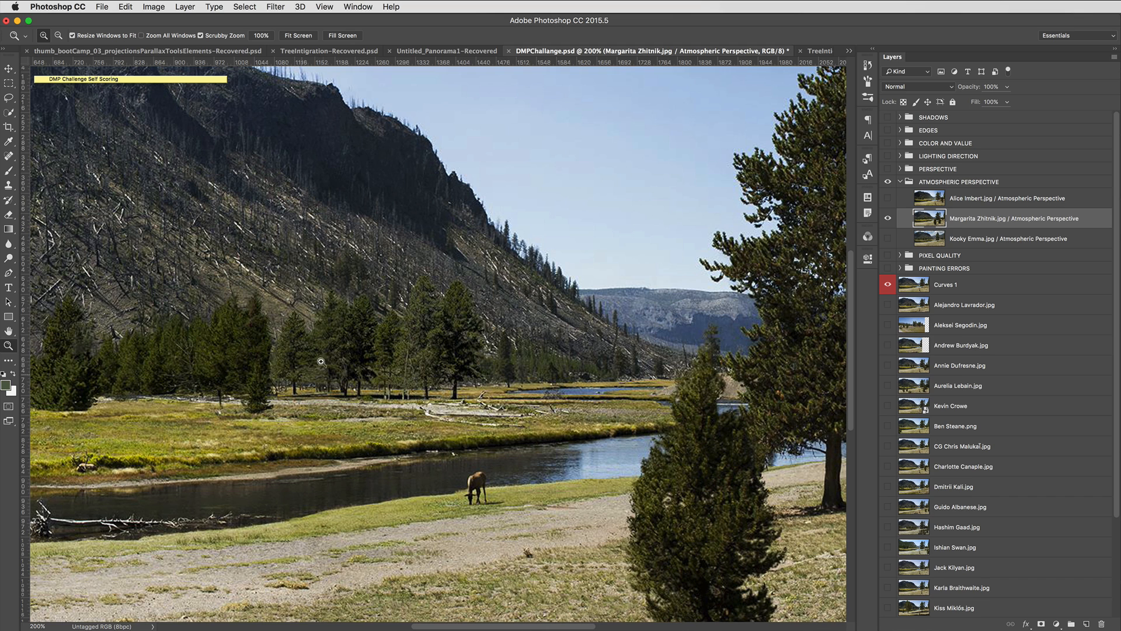
{"action": "left_click", "coordinate": [888, 219]}
{"action": "key", "text": "super+1"}
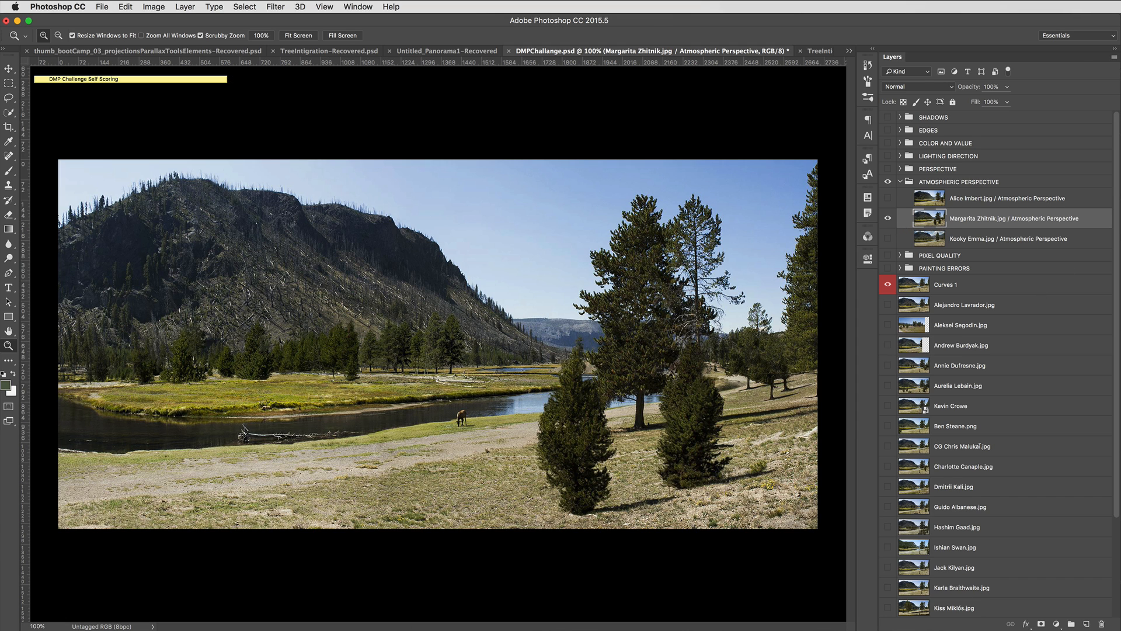
{"action": "left_click", "coordinate": [888, 219]}
Show the third atmospheric perspective submission and compare its distant mountains with the original plate at 200% view.
{"action": "left_click", "coordinate": [888, 238]}
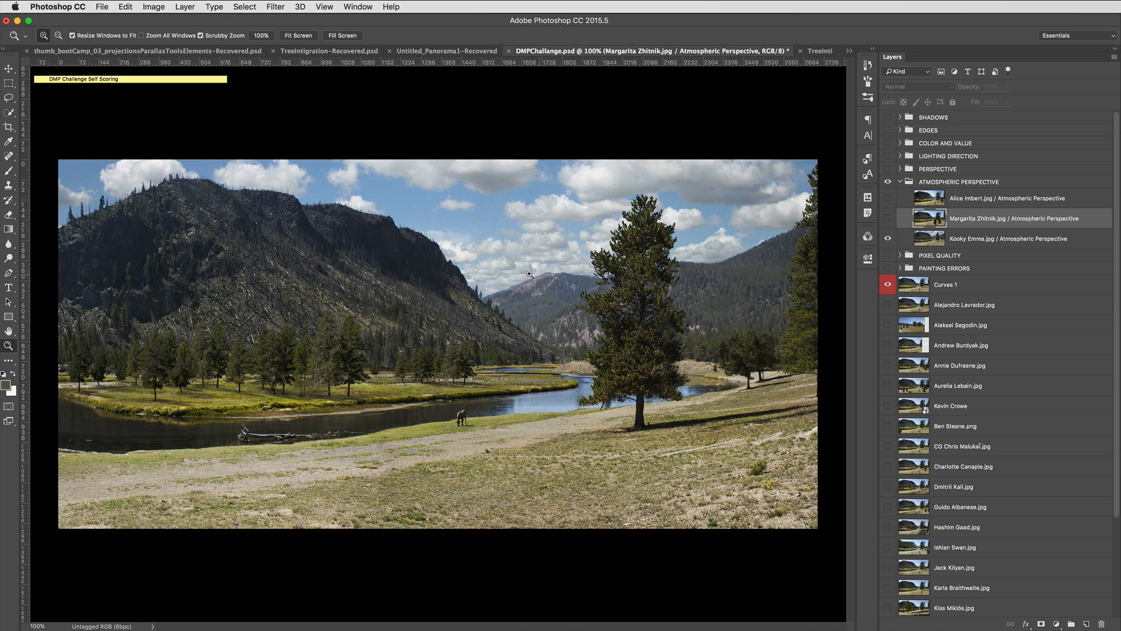
{"action": "left_click", "coordinate": [572, 303]}
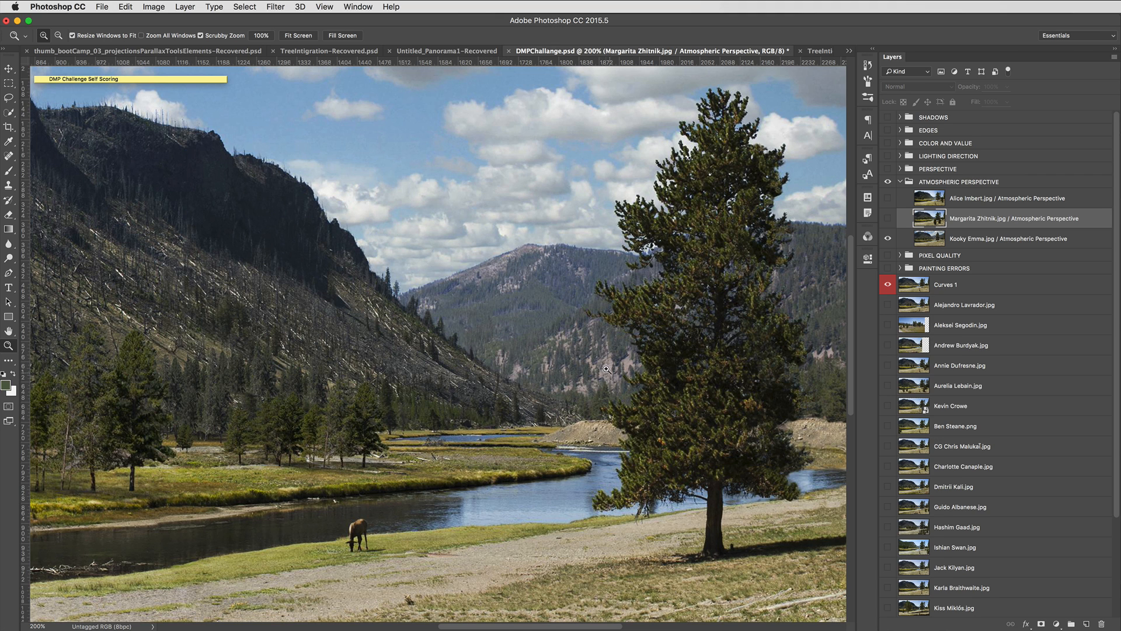
{"action": "left_click", "coordinate": [888, 240]}
{"action": "left_click", "coordinate": [888, 239]}
{"action": "left_click", "coordinate": [887, 240]}
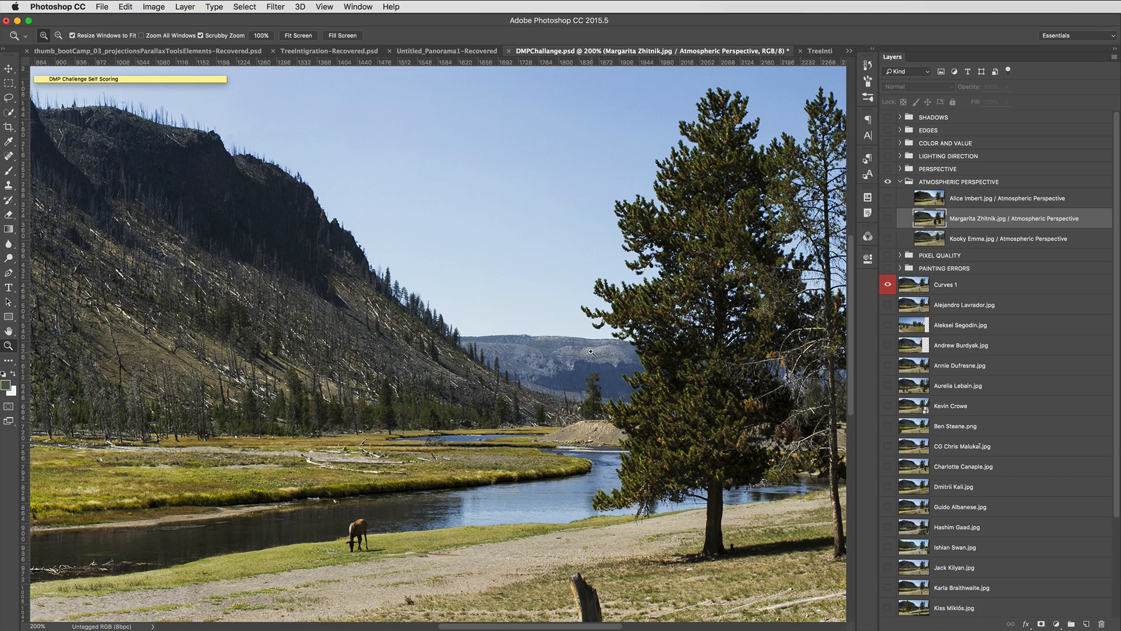
Examine the distant hills in the original plate up close and compare them with the third submission at 400% and 200% view.
{"action": "left_click_drag", "start_coordinate": [497, 347], "coordinate": [603, 369]}
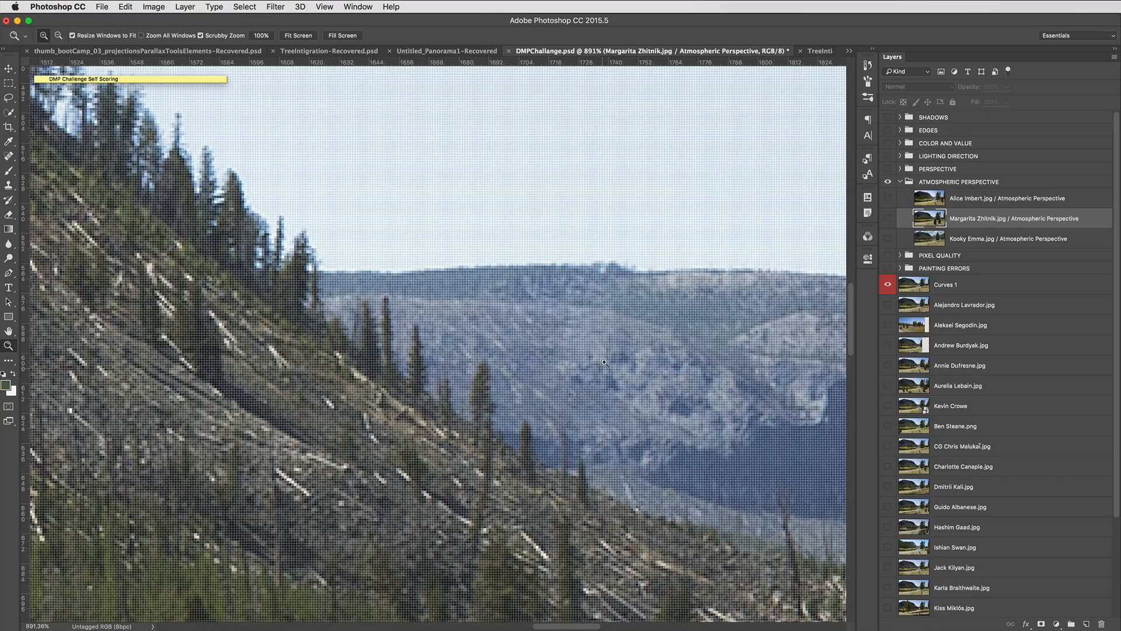
{"action": "key", "text": "super+minus"}
{"action": "key", "text": "super+minus"}
{"action": "key", "text": "super+minus"}
{"action": "key", "text": "super+minus"}
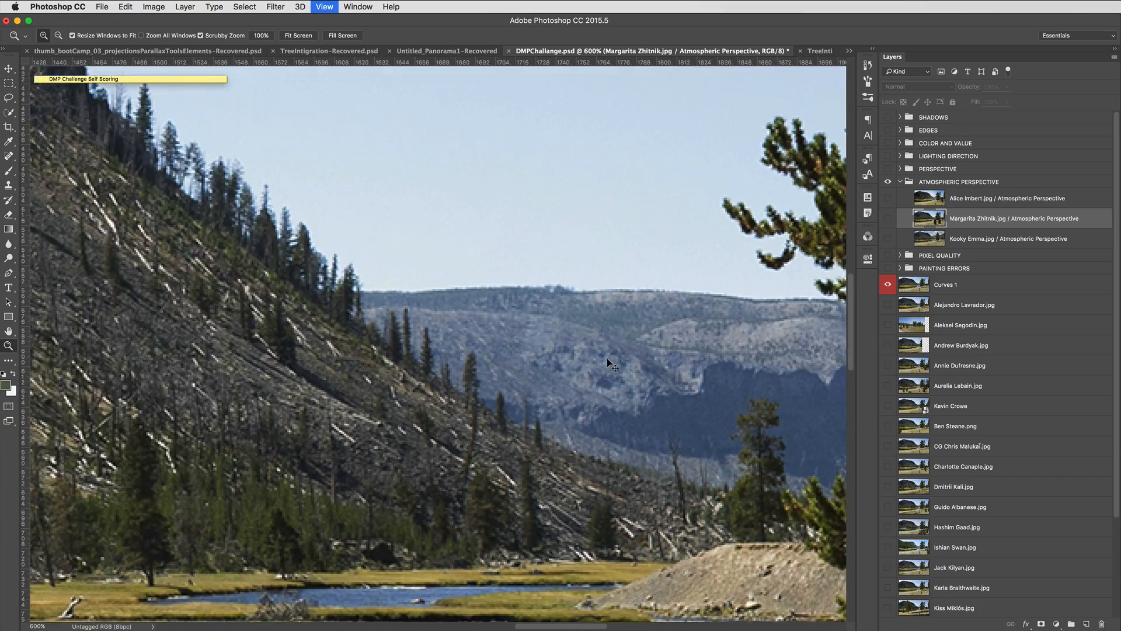
{"action": "key", "text": "super+minus"}
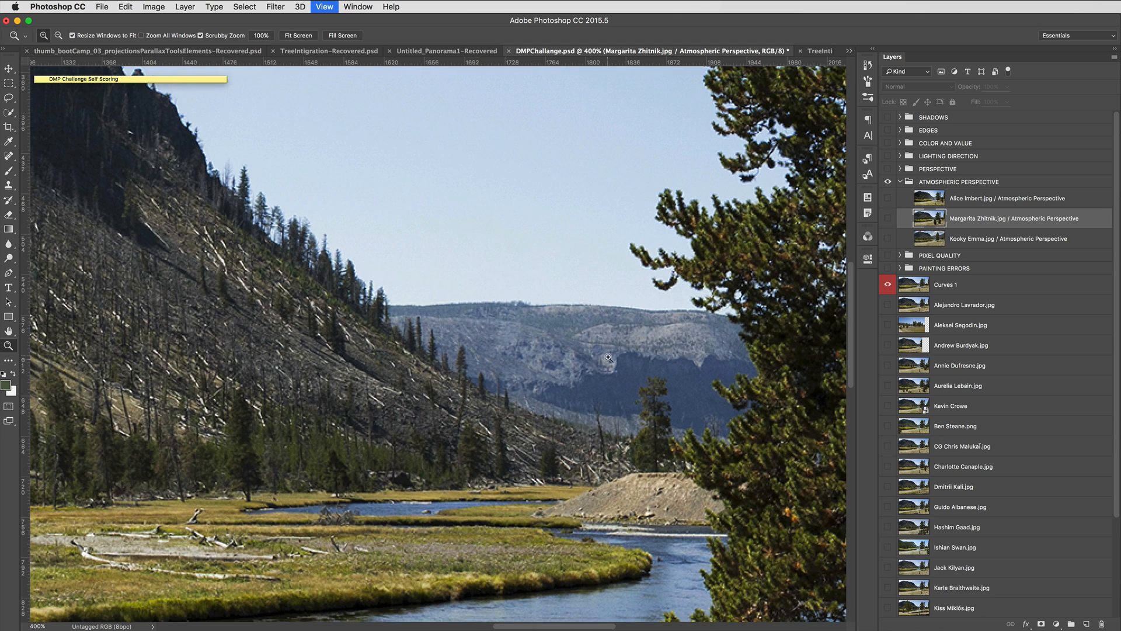
{"action": "left_click", "coordinate": [886, 239]}
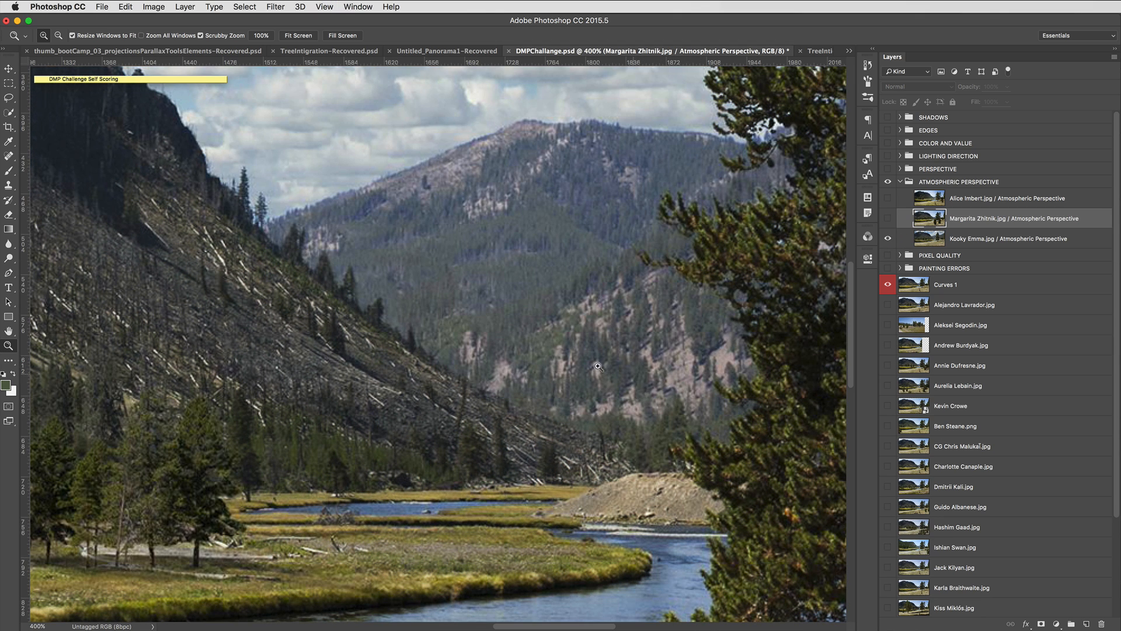
{"action": "key", "text": "super+minus"}
{"action": "key", "text": "super+minus"}
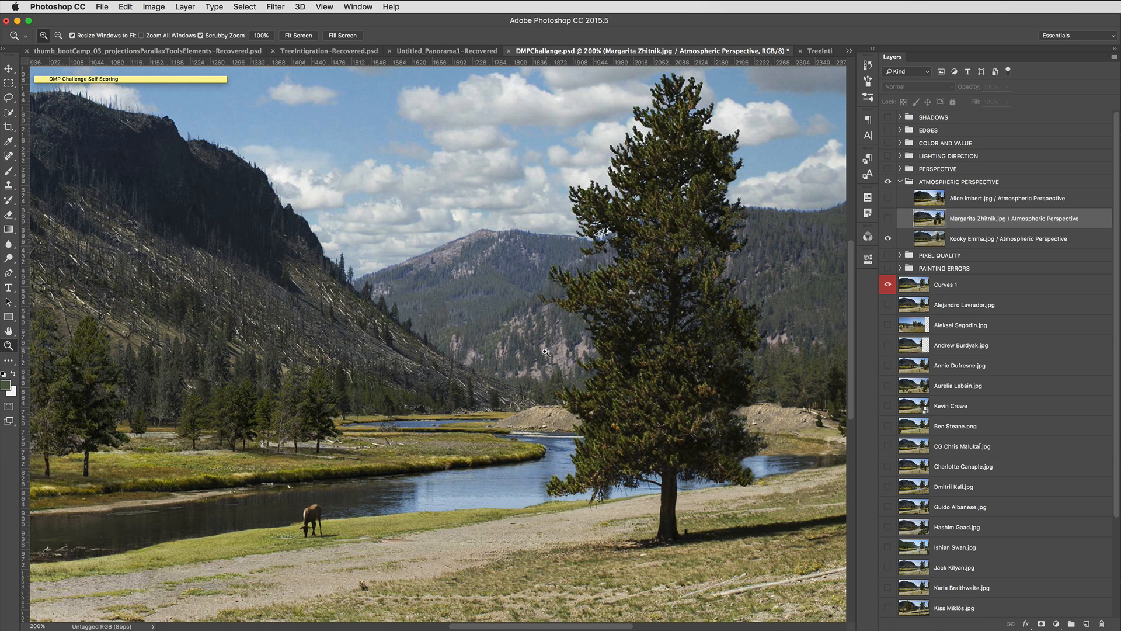
{"action": "left_click", "coordinate": [887, 219]}
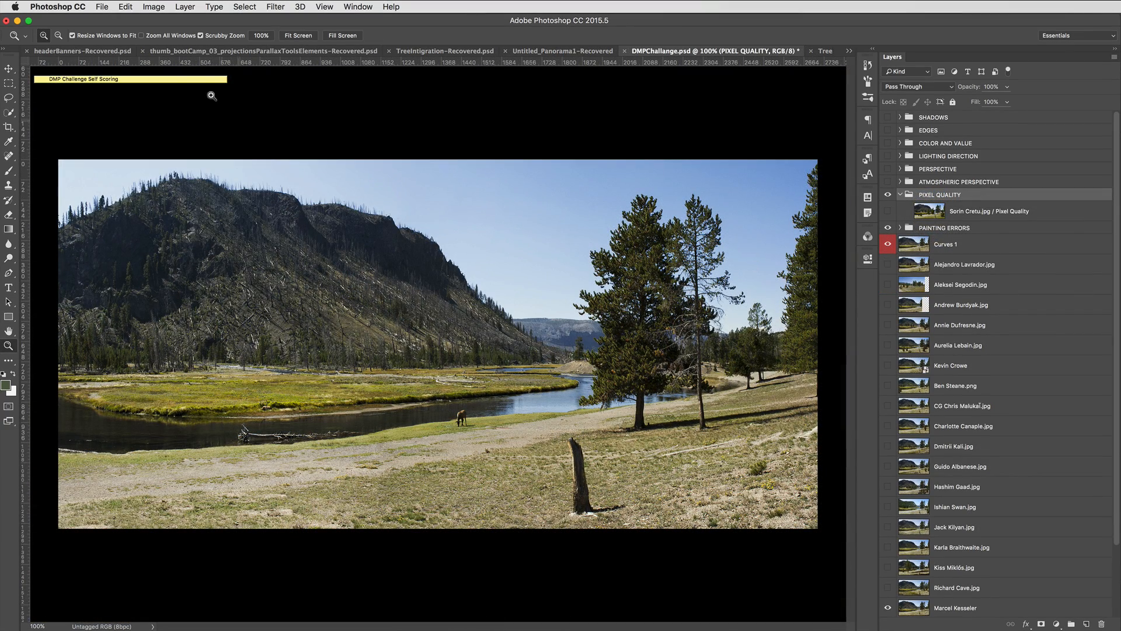
Review the criteria in the DMP Challenge Self Scoring note, collapse the note, and hide the PAINTING ERRORS group.
{"action": "double_click", "coordinate": [170, 79]}
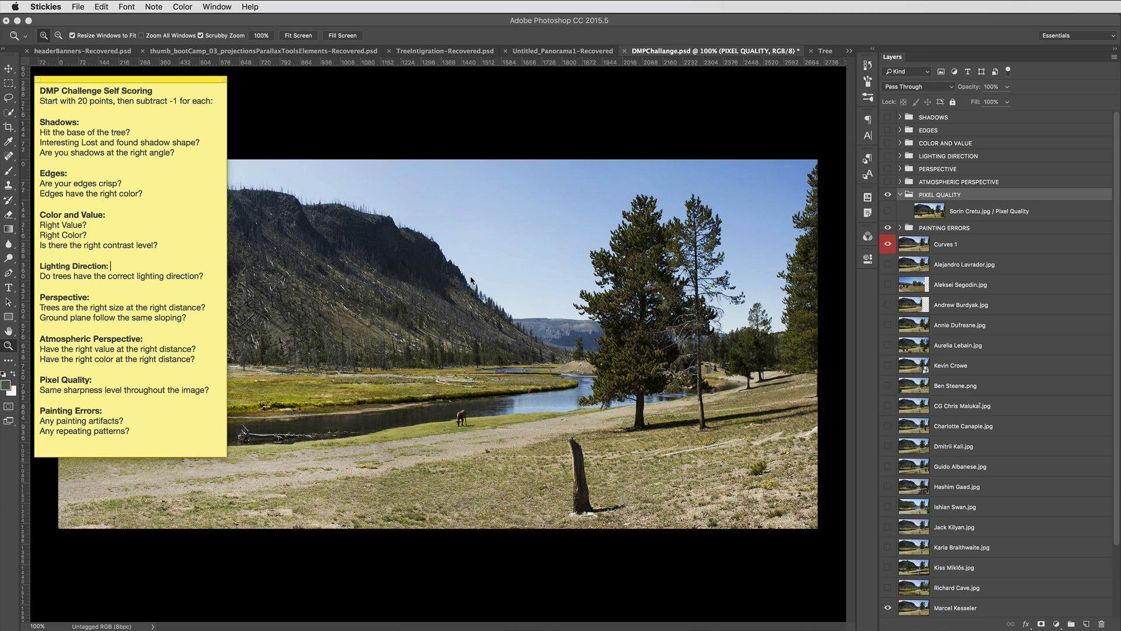
{"action": "double_click", "coordinate": [207, 80]}
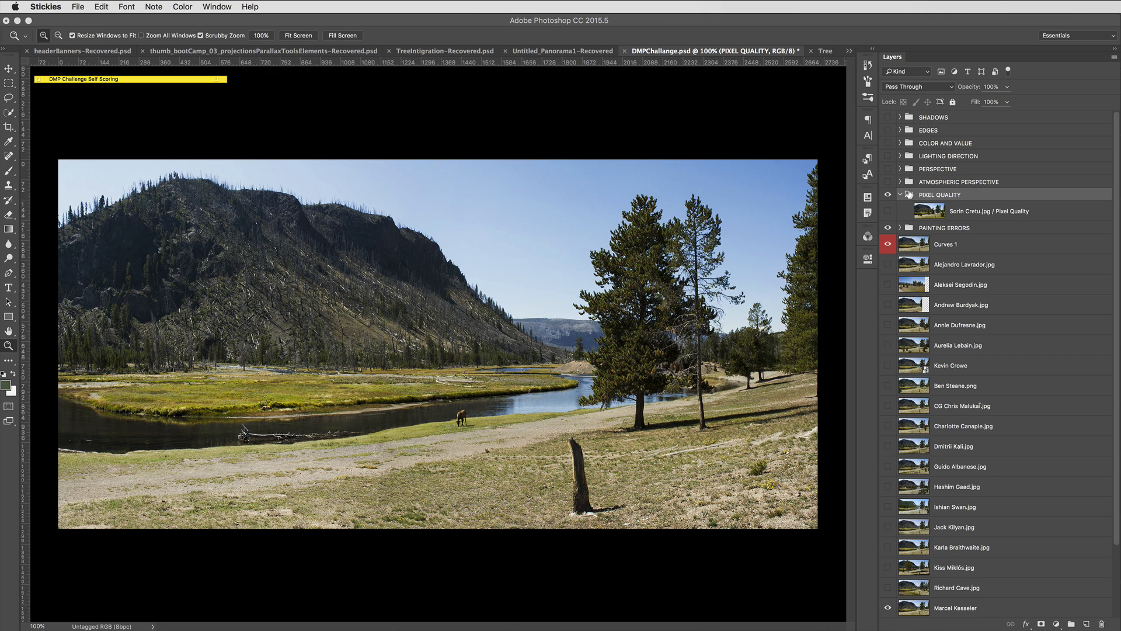
{"action": "left_click", "coordinate": [887, 229]}
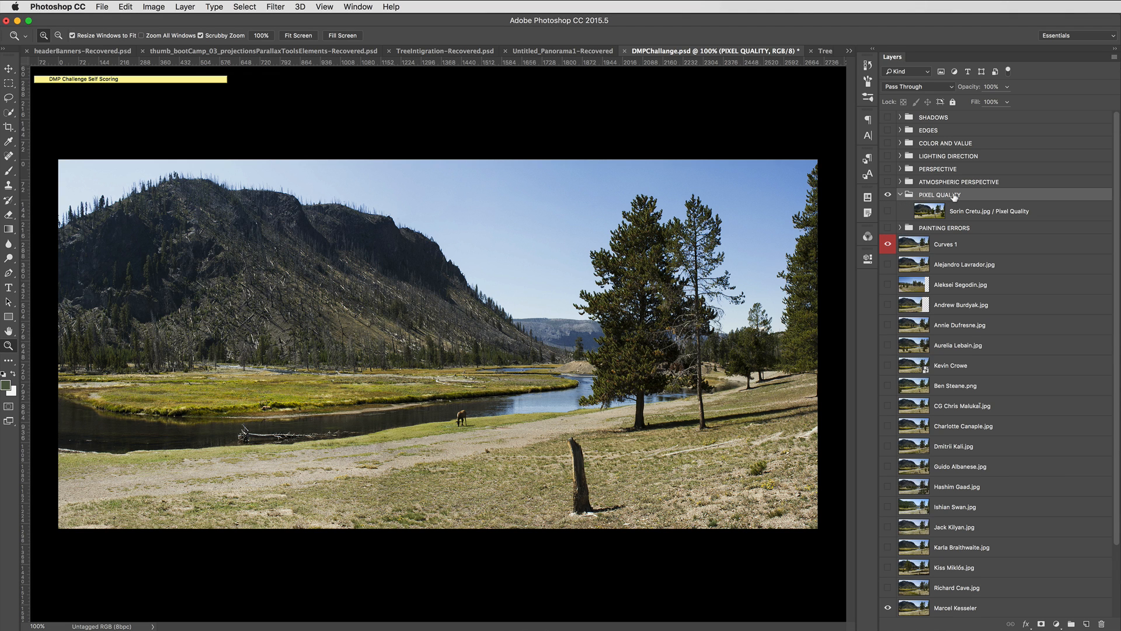
Show the pixel quality submission and inspect the sharpness of its added trees at 200% and 300% view.
{"action": "left_click", "coordinate": [888, 211]}
{"action": "left_click", "coordinate": [648, 334]}
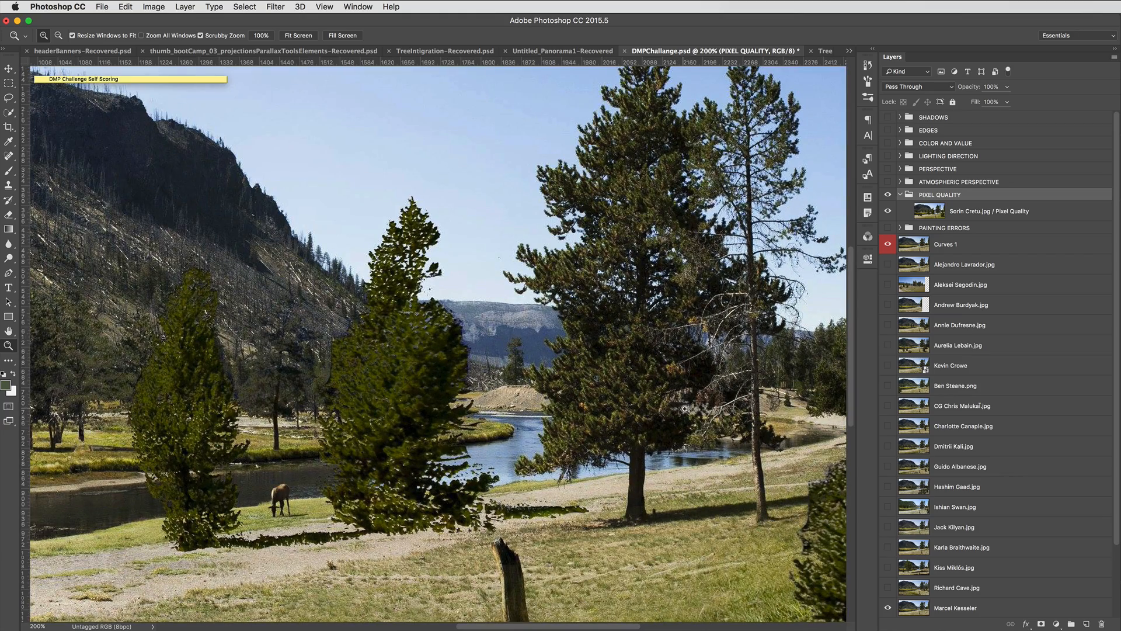
{"action": "left_click_drag", "start_coordinate": [697, 416], "coordinate": [608, 352]}
{"action": "left_click", "coordinate": [501, 332]}
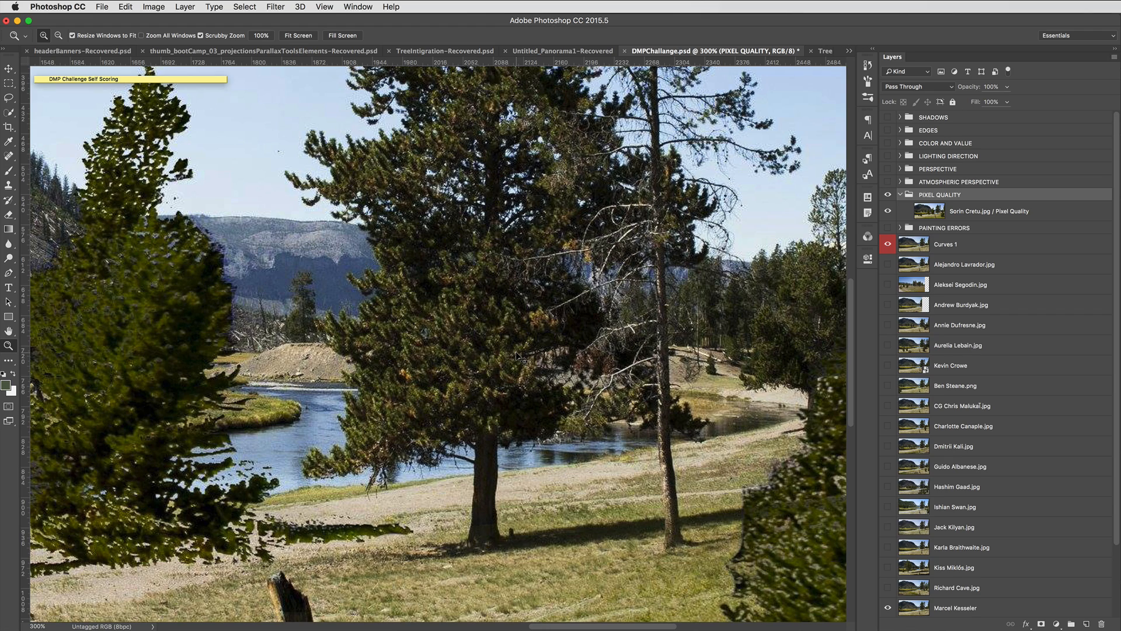
{"action": "key", "text": "super+minus"}
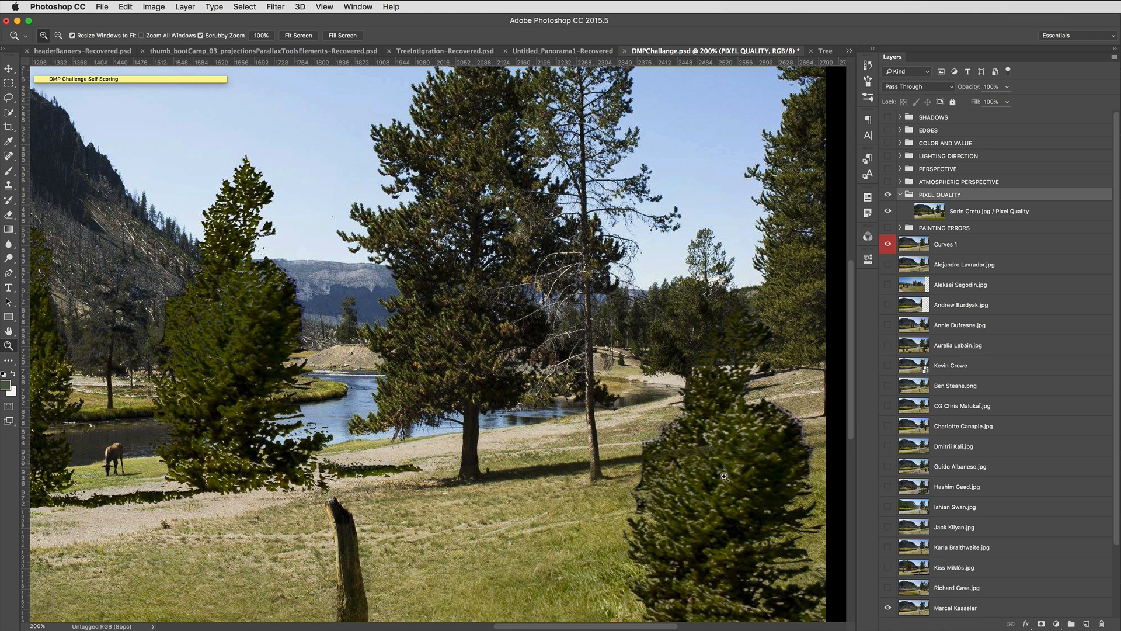
{"action": "left_click_drag", "start_coordinate": [724, 476], "coordinate": [689, 444]}
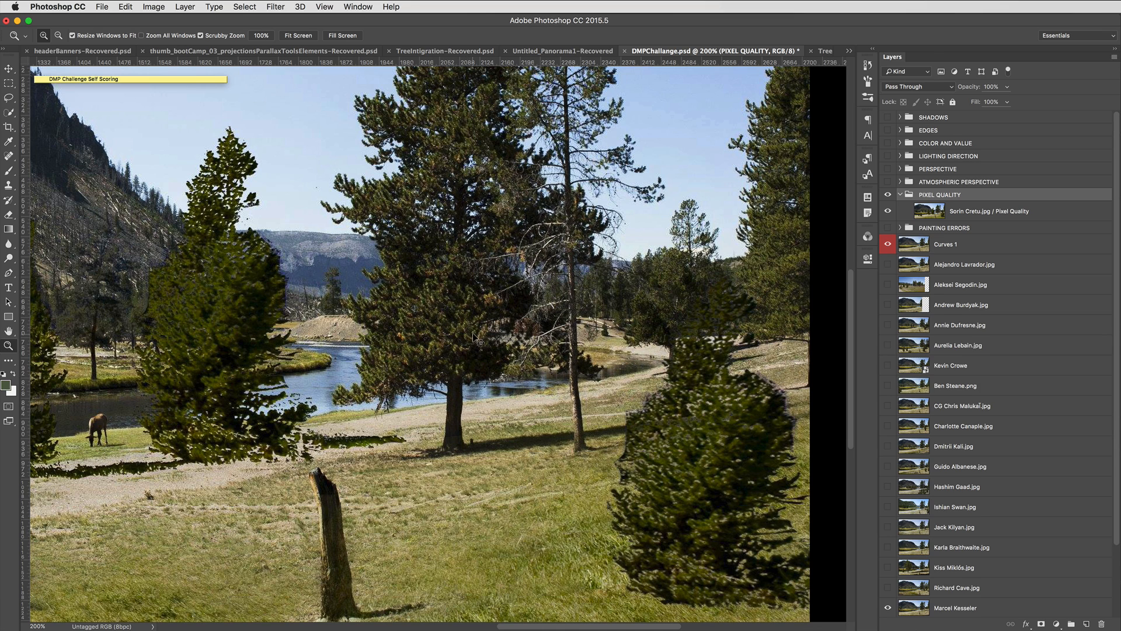
{"action": "key", "text": "super+1"}
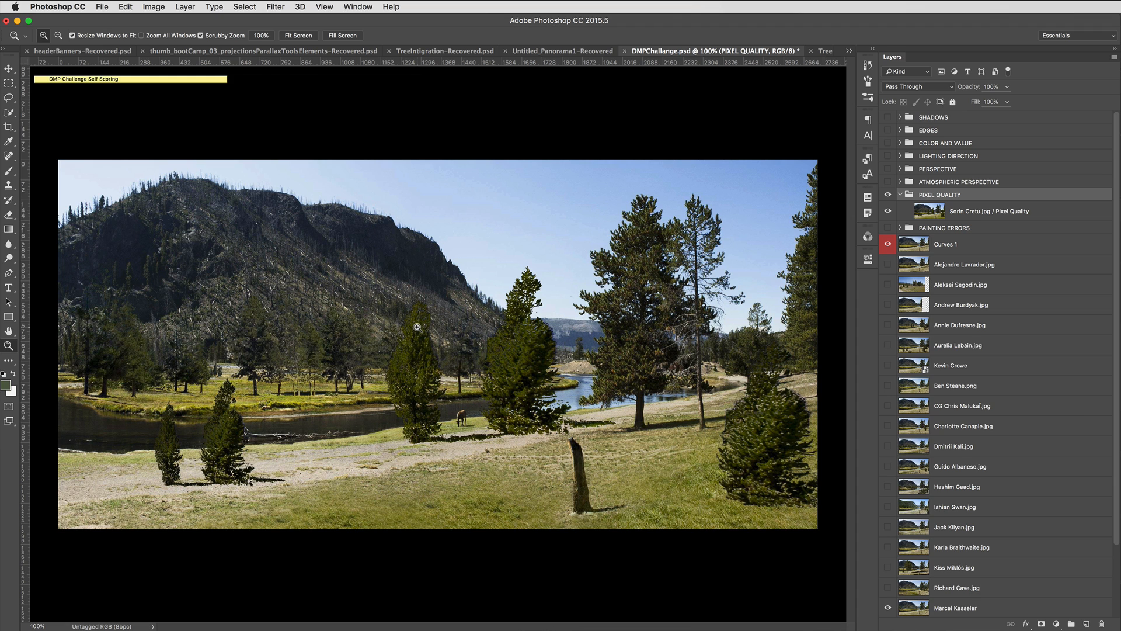
Hide the PIXEL QUALITY group, and show and expand the PAINTING ERRORS group.
{"action": "left_click", "coordinate": [887, 194]}
{"action": "left_click", "coordinate": [888, 228]}
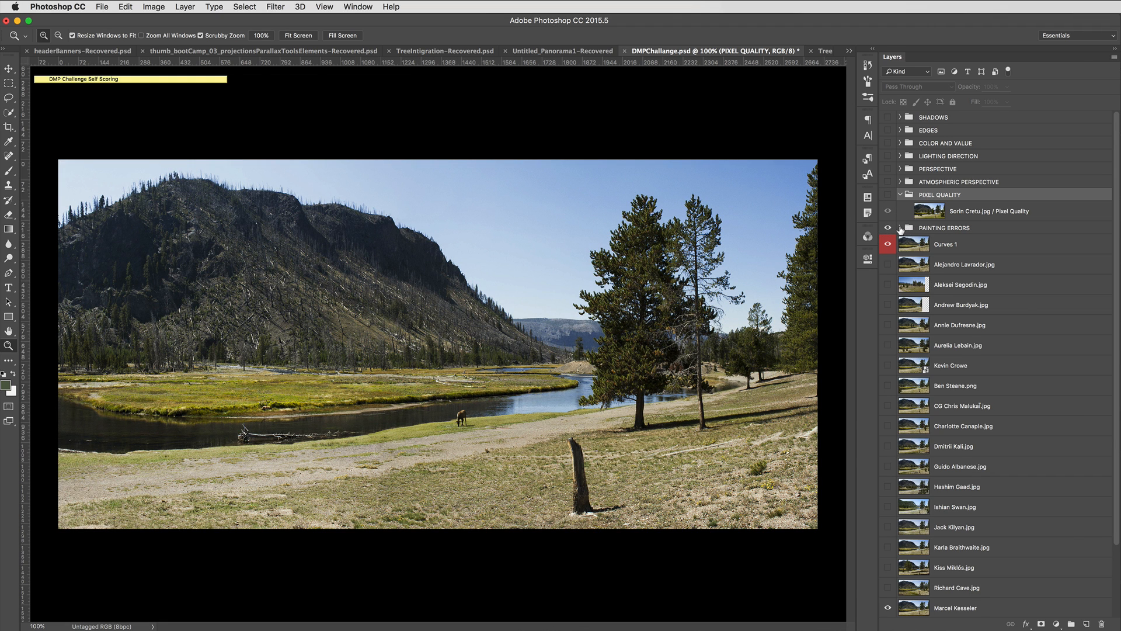
{"action": "left_click", "coordinate": [900, 228]}
Select the first painting error submission and compare it repeatedly with the original plate.
{"action": "left_click", "coordinate": [954, 252]}
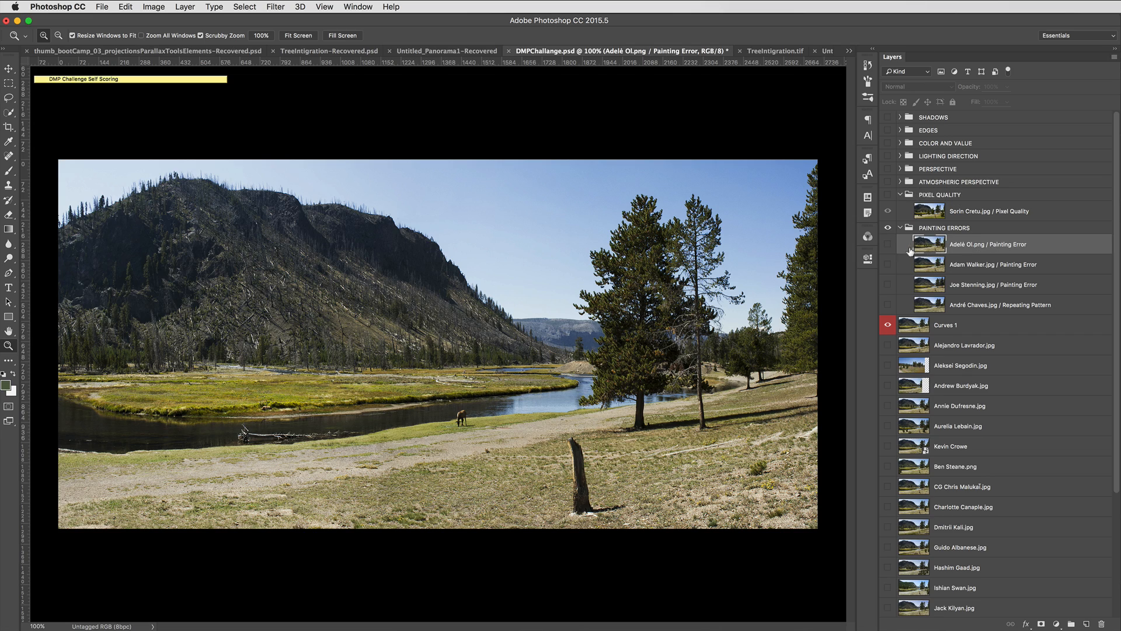
{"action": "left_click", "coordinate": [888, 246]}
{"action": "left_click", "coordinate": [888, 246]}
{"action": "left_click", "coordinate": [888, 246]}
{"action": "left_click", "coordinate": [888, 246]}
{"action": "left_click", "coordinate": [888, 246]}
Inspect the ground around the tree stump in the first painting error submission at 400% view.
{"action": "left_click", "coordinate": [720, 490]}
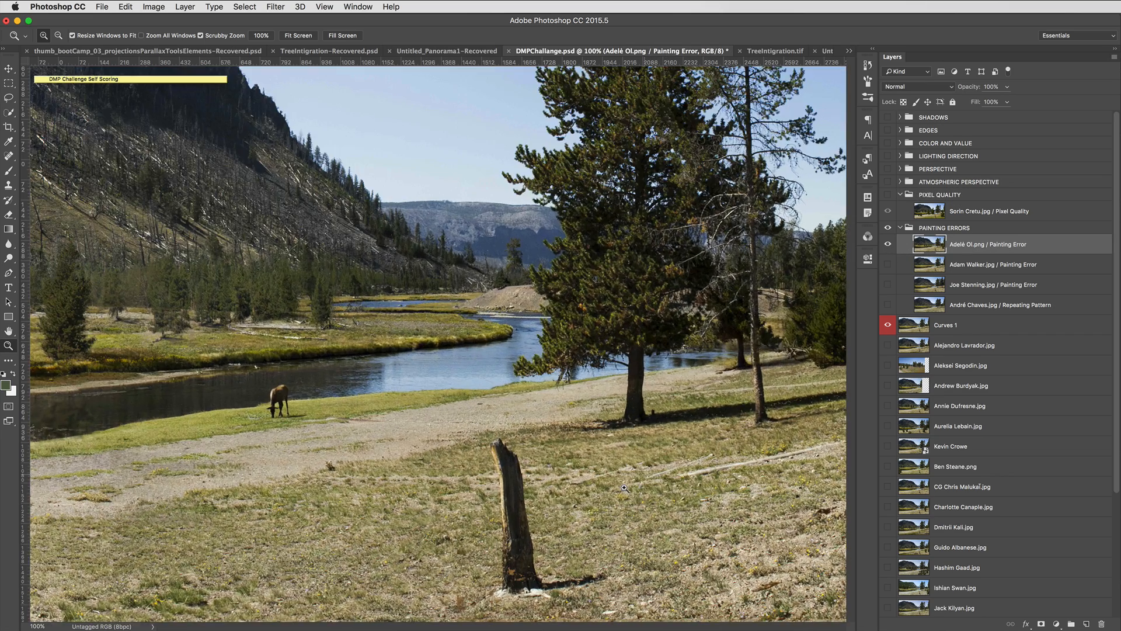
{"action": "left_click", "coordinate": [628, 503]}
{"action": "left_click_drag", "start_coordinate": [495, 523], "coordinate": [489, 387]}
{"action": "left_click", "coordinate": [444, 413]}
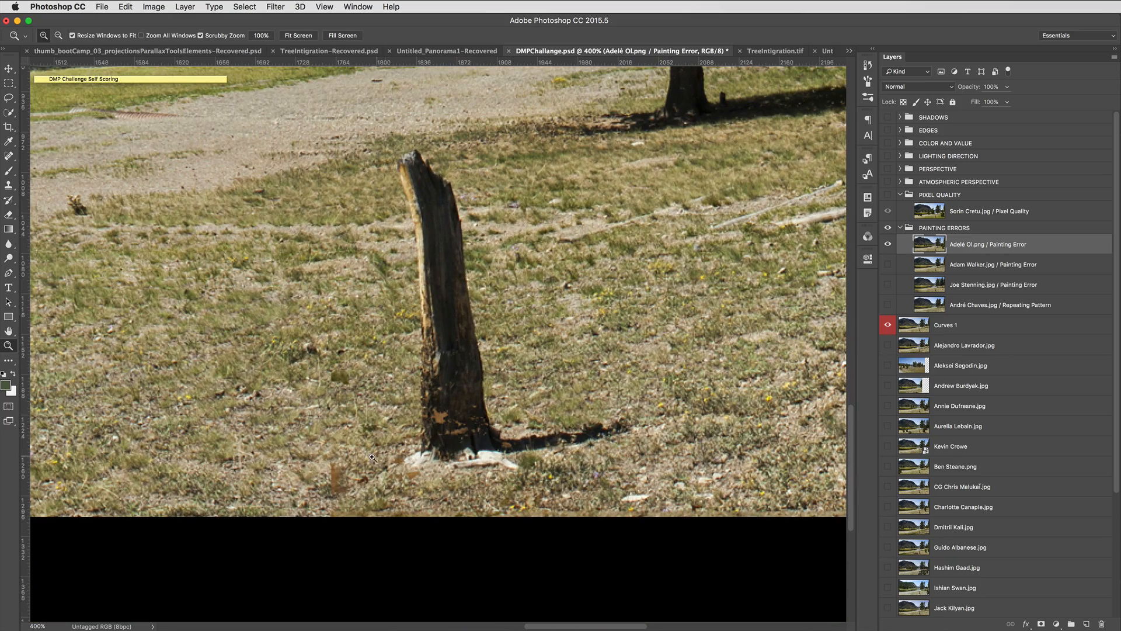
Compare the first painting error submission with the original plate around the fallen logs and tree shadow at 400% view.
{"action": "scroll", "coordinate": [714, 368], "scroll_direction": "right", "scroll_amount": 10}
{"action": "scroll", "coordinate": [713, 368], "scroll_direction": "up", "scroll_amount": 3}
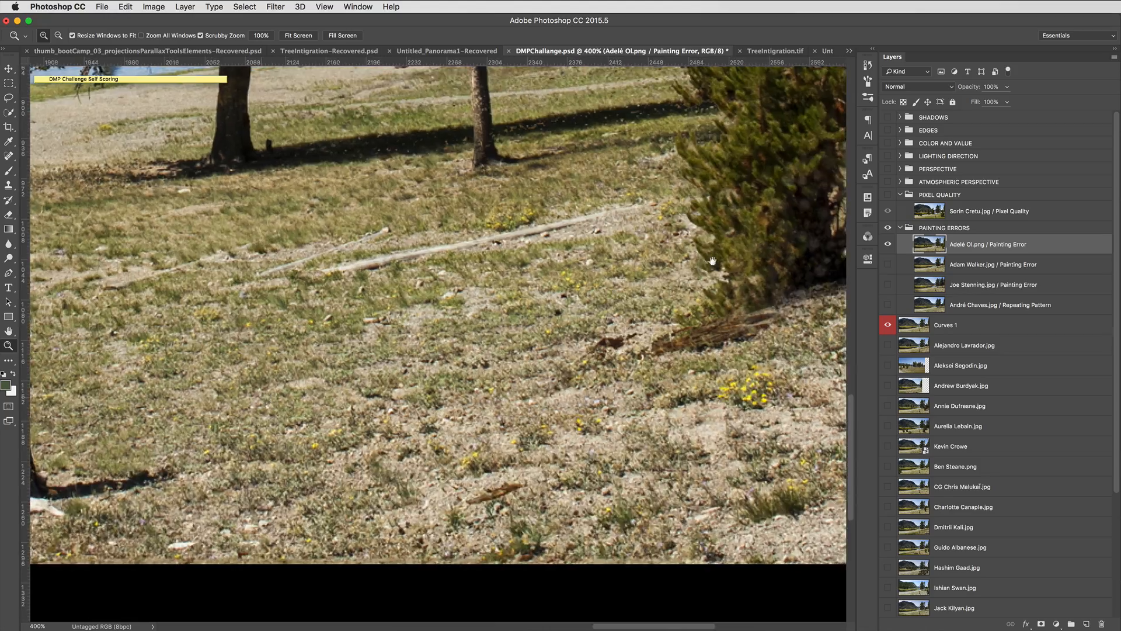
{"action": "scroll", "coordinate": [467, 229], "scroll_direction": "left", "scroll_amount": 5}
{"action": "scroll", "coordinate": [467, 228], "scroll_direction": "up", "scroll_amount": 2}
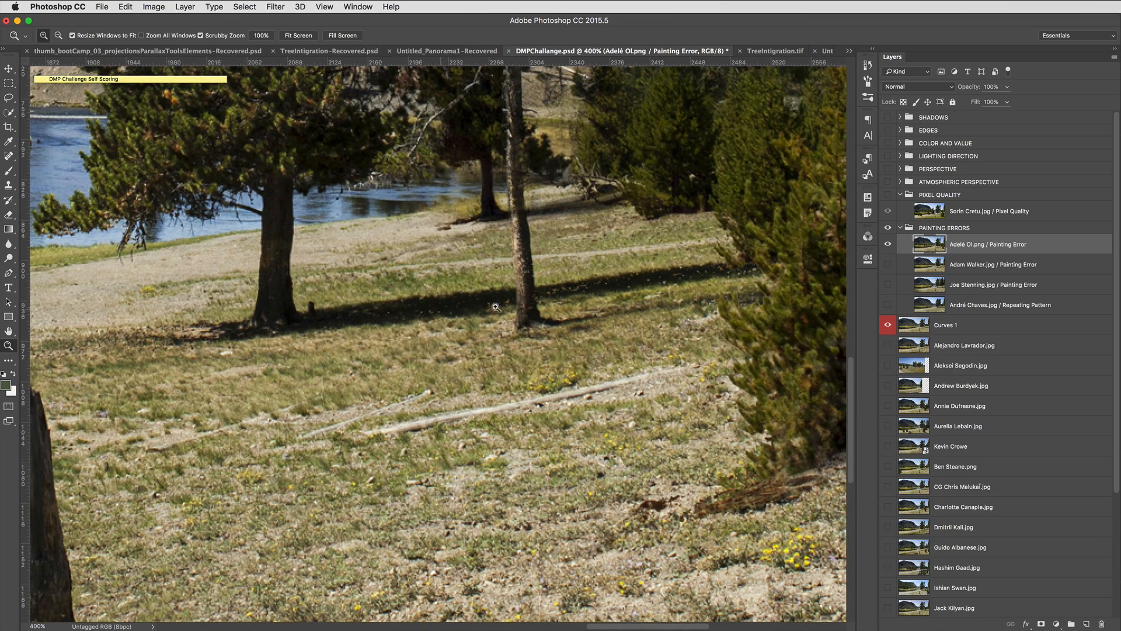
{"action": "left_click", "coordinate": [889, 246]}
{"action": "left_click", "coordinate": [888, 244]}
{"action": "left_click", "coordinate": [888, 245]}
{"action": "left_click", "coordinate": [888, 245]}
{"action": "left_click", "coordinate": [888, 244]}
{"action": "left_click", "coordinate": [888, 245]}
{"action": "scroll", "coordinate": [642, 228], "scroll_direction": "right", "scroll_amount": 3}
{"action": "scroll", "coordinate": [642, 229], "scroll_direction": "up", "scroll_amount": 2}
{"action": "left_click", "coordinate": [887, 245]}
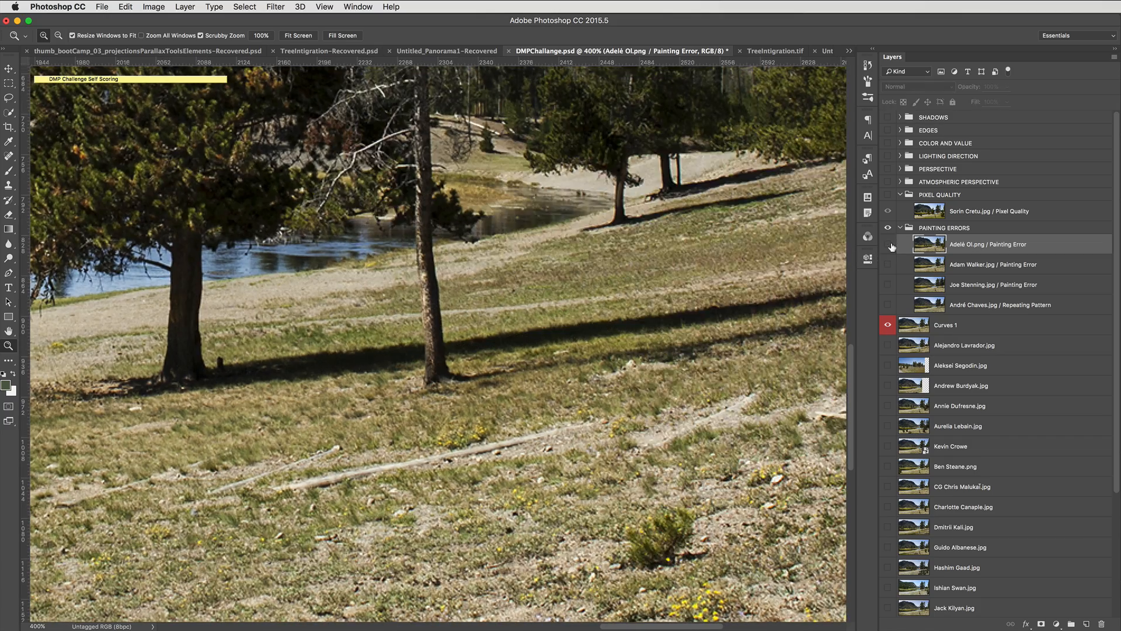
{"action": "left_click", "coordinate": [888, 245]}
Examine the ground between the tree stump and the large bush in the first painting error submission.
{"action": "scroll", "coordinate": [698, 263], "scroll_direction": "left", "scroll_amount": 10}
{"action": "scroll", "coordinate": [698, 263], "scroll_direction": "down", "scroll_amount": 3}
{"action": "scroll", "coordinate": [698, 263], "scroll_direction": "left", "scroll_amount": 4}
{"action": "scroll", "coordinate": [698, 263], "scroll_direction": "down", "scroll_amount": 2}
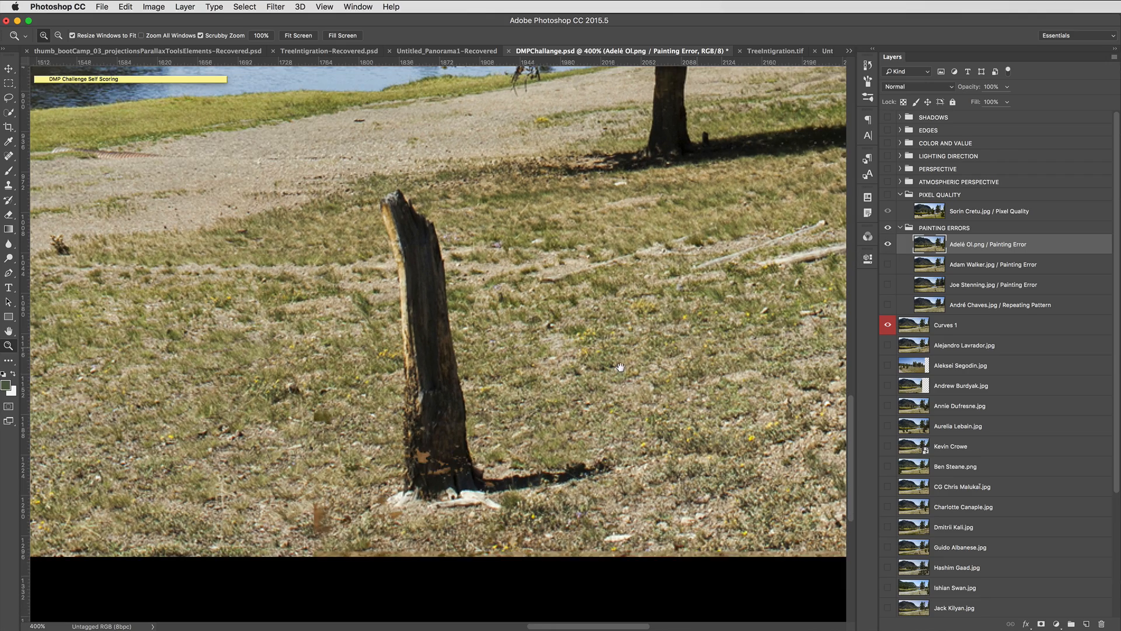
{"action": "scroll", "coordinate": [730, 269], "scroll_direction": "right", "scroll_amount": 10}
{"action": "scroll", "coordinate": [729, 269], "scroll_direction": "up", "scroll_amount": 4}
{"action": "left_click_drag", "start_coordinate": [665, 270], "coordinate": [528, 318]}
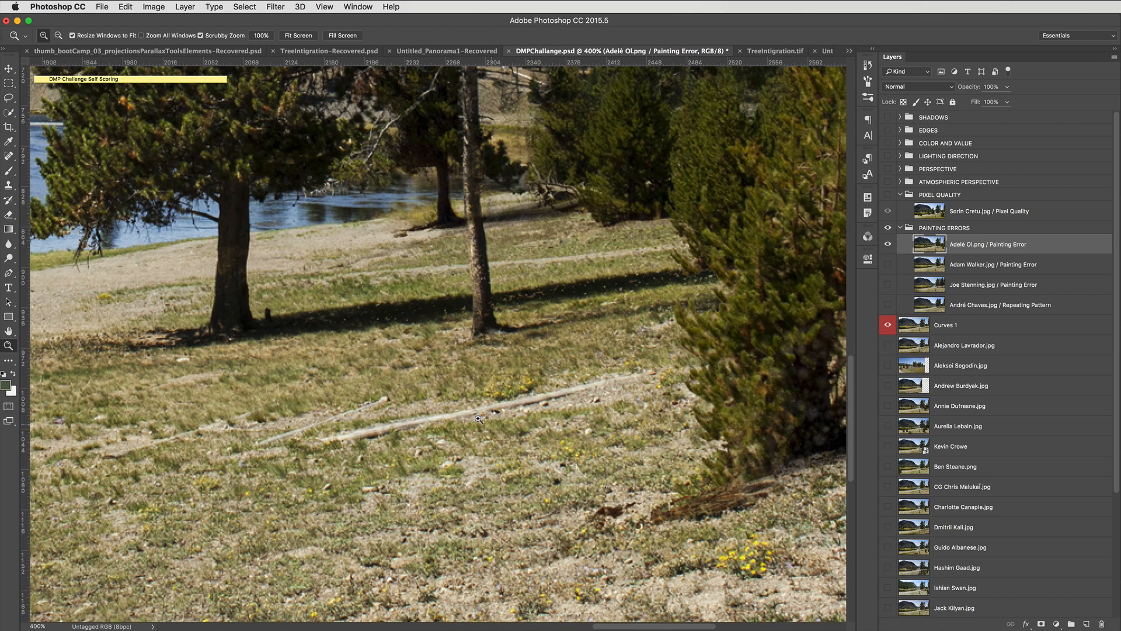
{"action": "scroll", "coordinate": [479, 418], "scroll_direction": "left", "scroll_amount": 5}
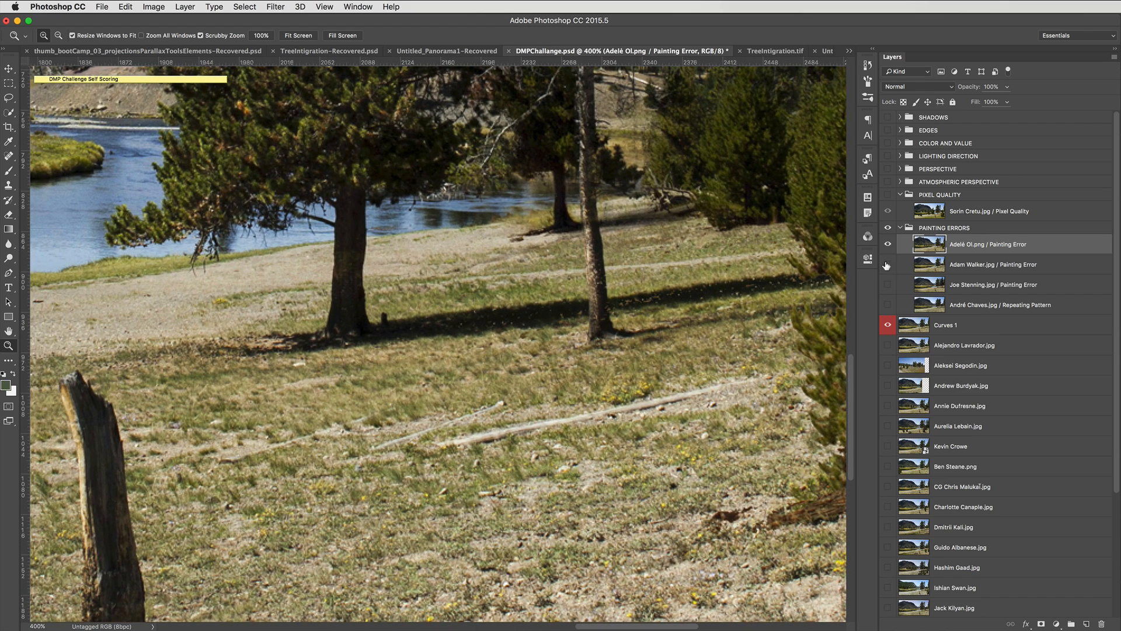
Hide the first painting error submission, show the second one, and return to the whole image at 100% view.
{"action": "left_click", "coordinate": [888, 245]}
{"action": "left_click", "coordinate": [889, 245]}
{"action": "left_click", "coordinate": [889, 245]}
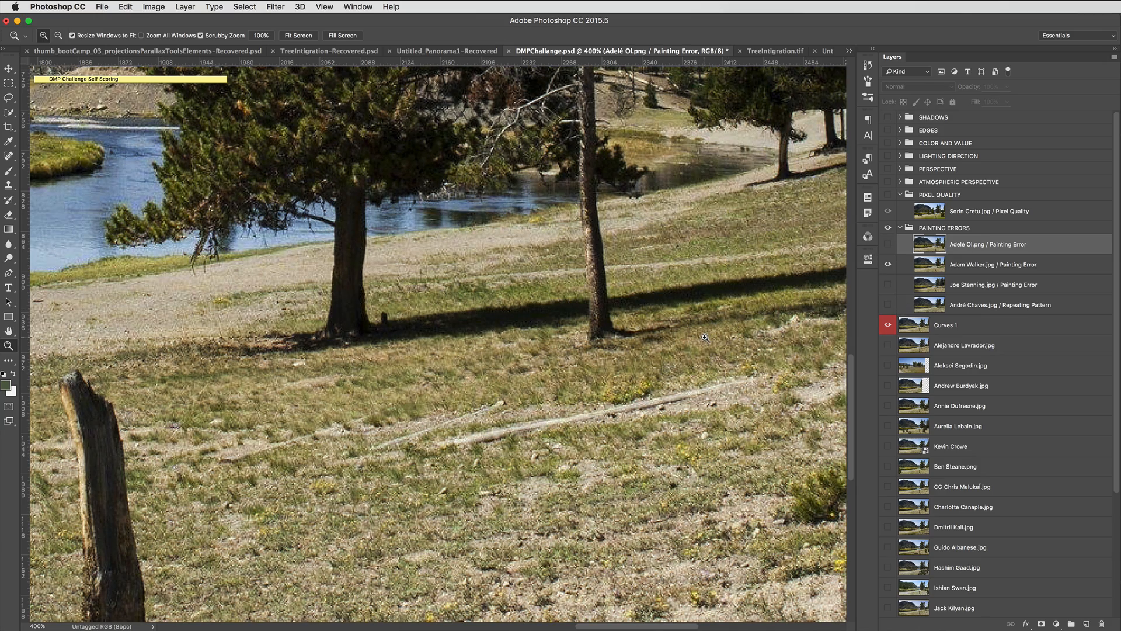
{"action": "key", "text": "super+minus"}
{"action": "key", "text": "super+minus"}
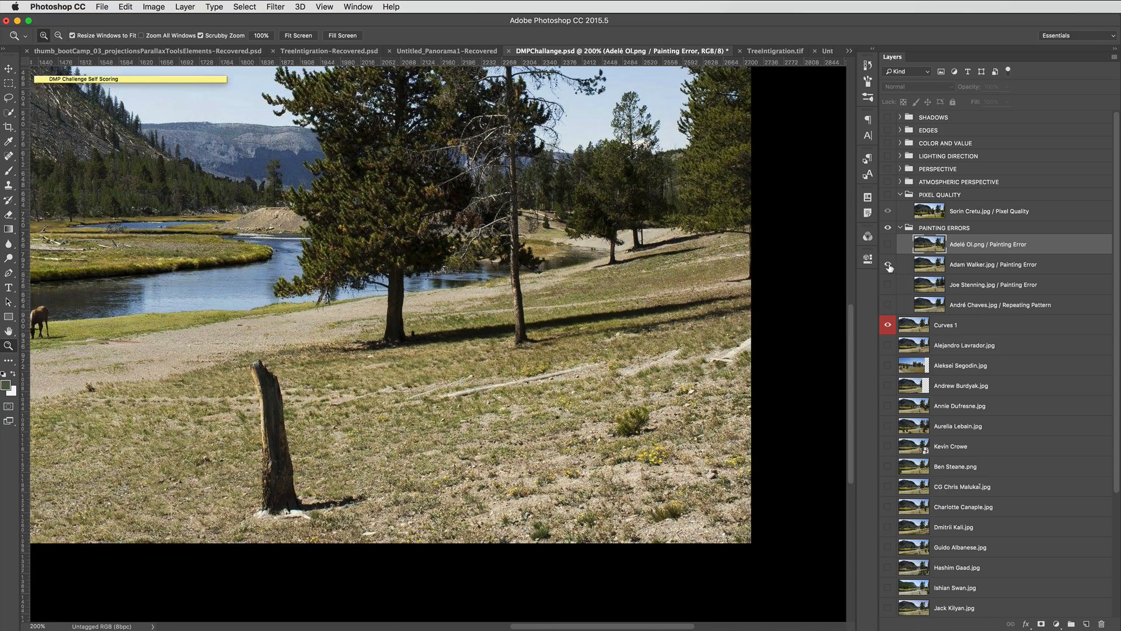
{"action": "key", "text": "super+minus"}
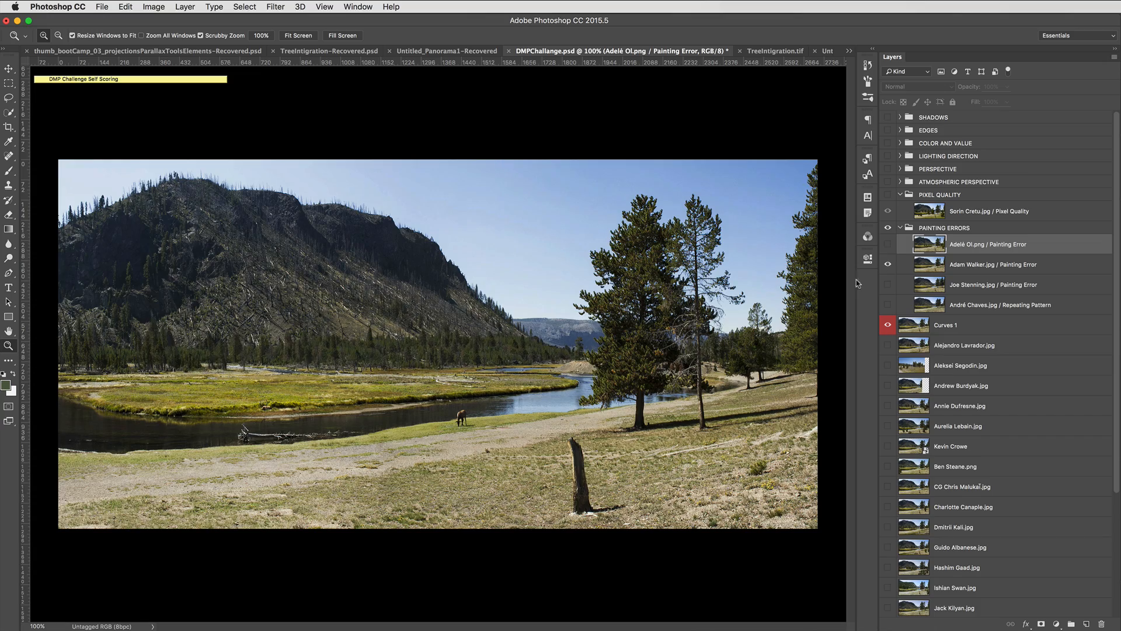
Inspect the meadow and distant treeline of the second painting error submission at 200% view.
{"action": "left_click", "coordinate": [441, 368]}
{"action": "left_click_drag", "start_coordinate": [435, 395], "coordinate": [519, 401]}
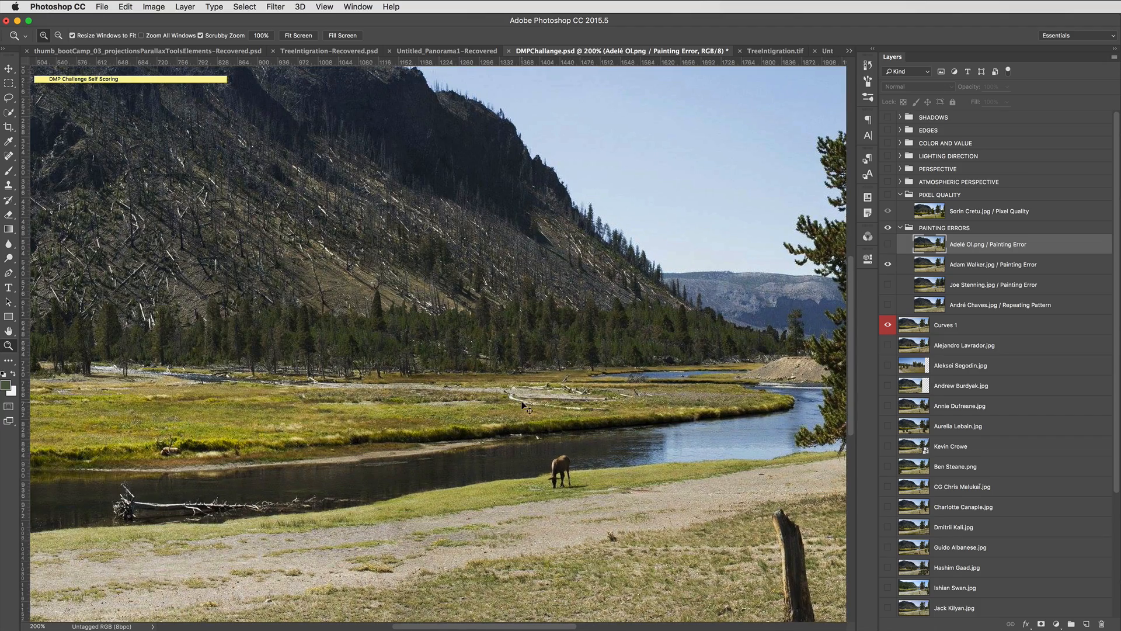
{"action": "key", "text": "super+minus"}
Compare the second painting error submission repeatedly with the original plate at 100% view.
{"action": "left_click", "coordinate": [888, 265]}
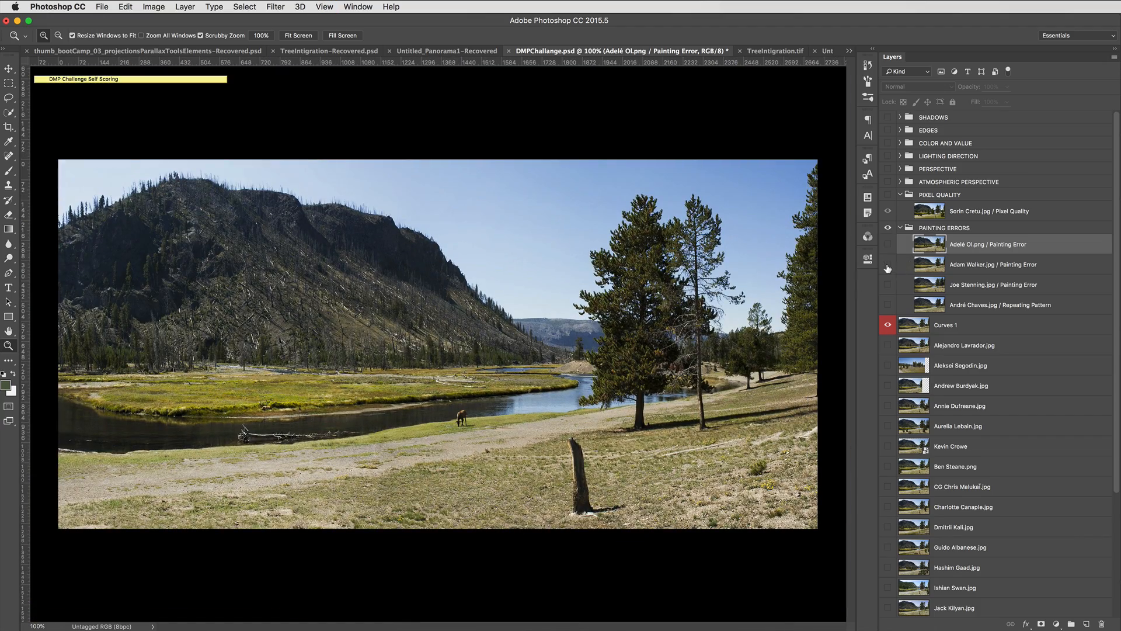
{"action": "left_click", "coordinate": [887, 265]}
{"action": "left_click", "coordinate": [887, 265]}
{"action": "left_click", "coordinate": [887, 265]}
{"action": "left_click", "coordinate": [887, 265]}
{"action": "left_click", "coordinate": [887, 266]}
{"action": "left_click", "coordinate": [887, 266]}
{"action": "left_click", "coordinate": [887, 266]}
{"action": "left_click", "coordinate": [888, 265]}
{"action": "left_click", "coordinate": [888, 265]}
{"action": "left_click", "coordinate": [887, 266]}
{"action": "left_click", "coordinate": [888, 266]}
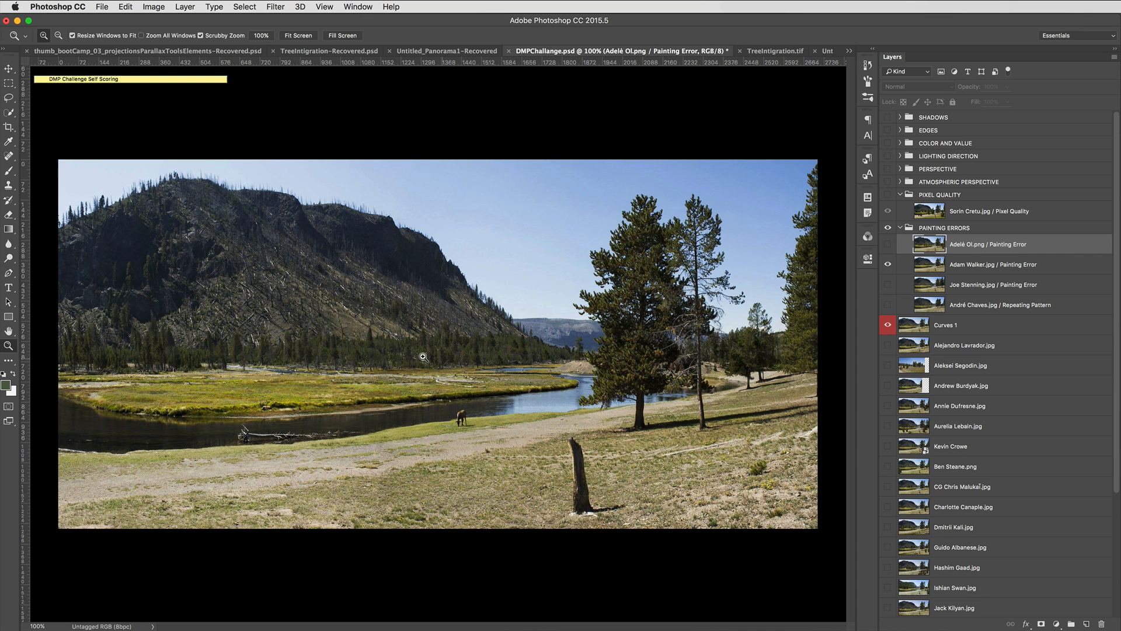
{"action": "left_click", "coordinate": [887, 269]}
{"action": "left_click", "coordinate": [887, 267]}
{"action": "left_click", "coordinate": [886, 267]}
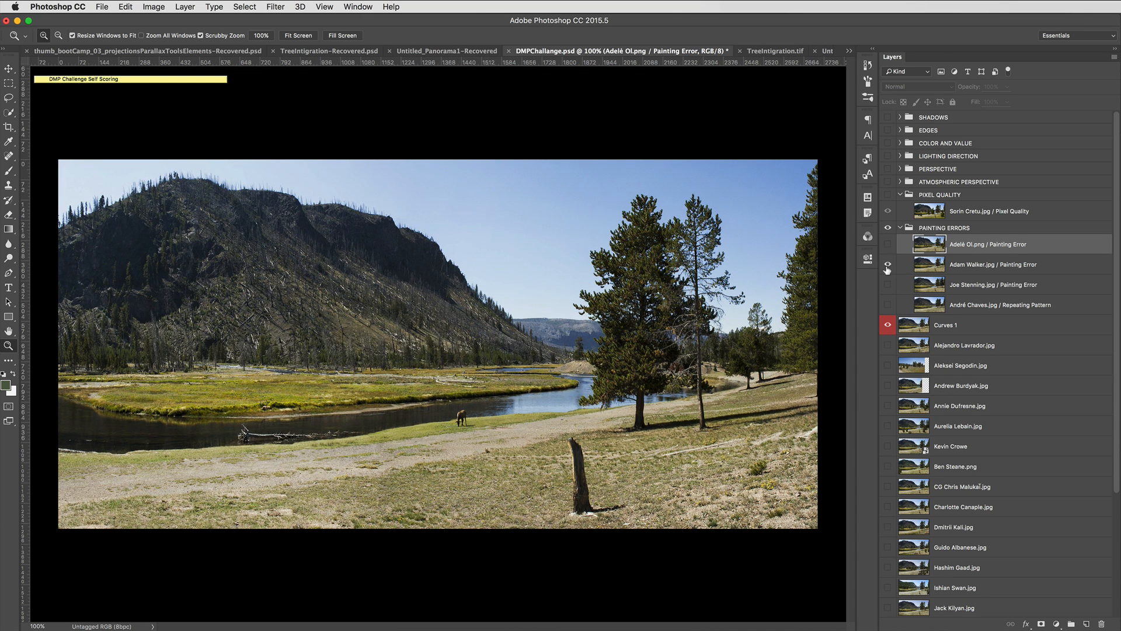
{"action": "left_click", "coordinate": [887, 267]}
{"action": "left_click", "coordinate": [887, 267]}
{"action": "left_click", "coordinate": [887, 267]}
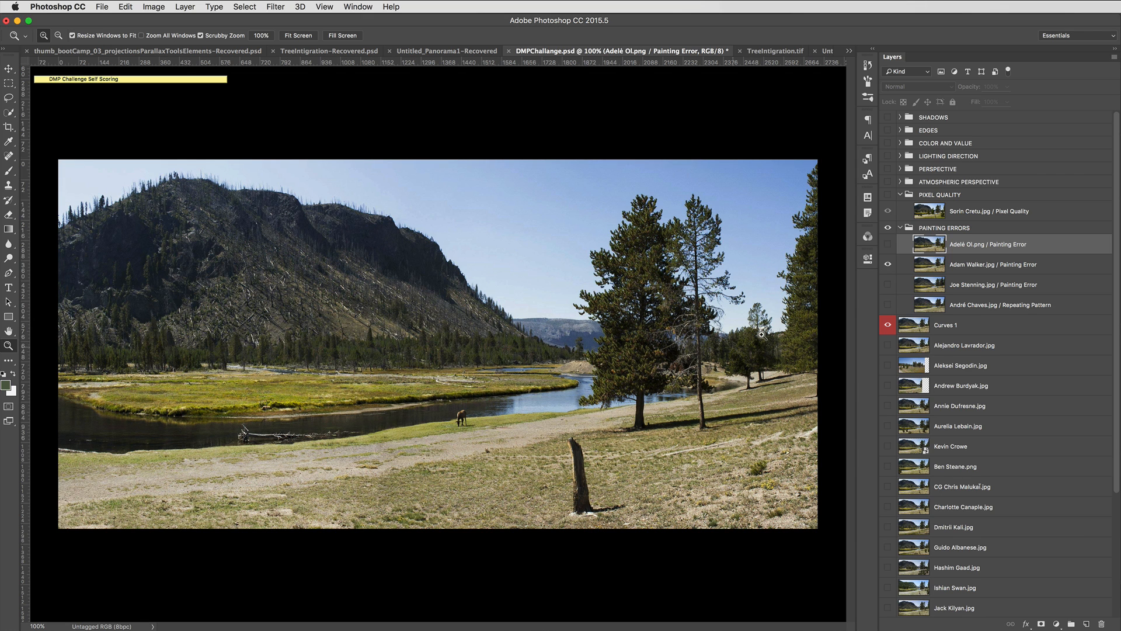
{"action": "left_click", "coordinate": [888, 268]}
{"action": "left_click", "coordinate": [887, 268]}
{"action": "left_click", "coordinate": [887, 268]}
{"action": "left_click", "coordinate": [888, 267]}
{"action": "left_click", "coordinate": [887, 266]}
{"action": "left_click", "coordinate": [888, 266]}
{"action": "left_click", "coordinate": [887, 267]}
{"action": "left_click", "coordinate": [888, 267]}
{"action": "left_click", "coordinate": [888, 266]}
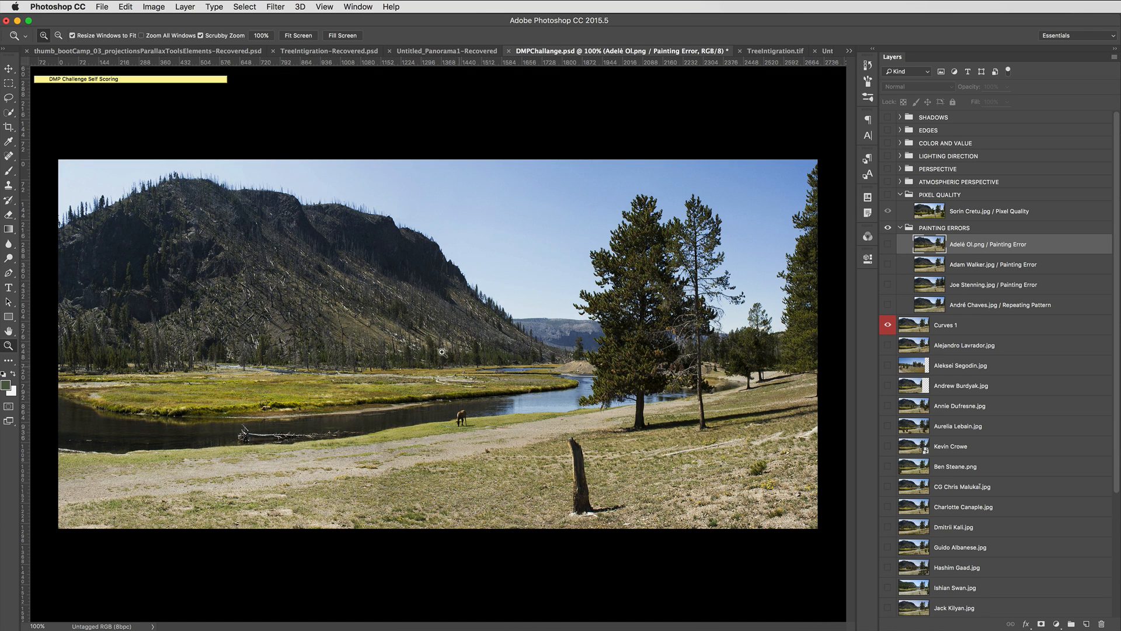
Show the first painting error submission briefly to compare it with the second one.
{"action": "left_click", "coordinate": [888, 245]}
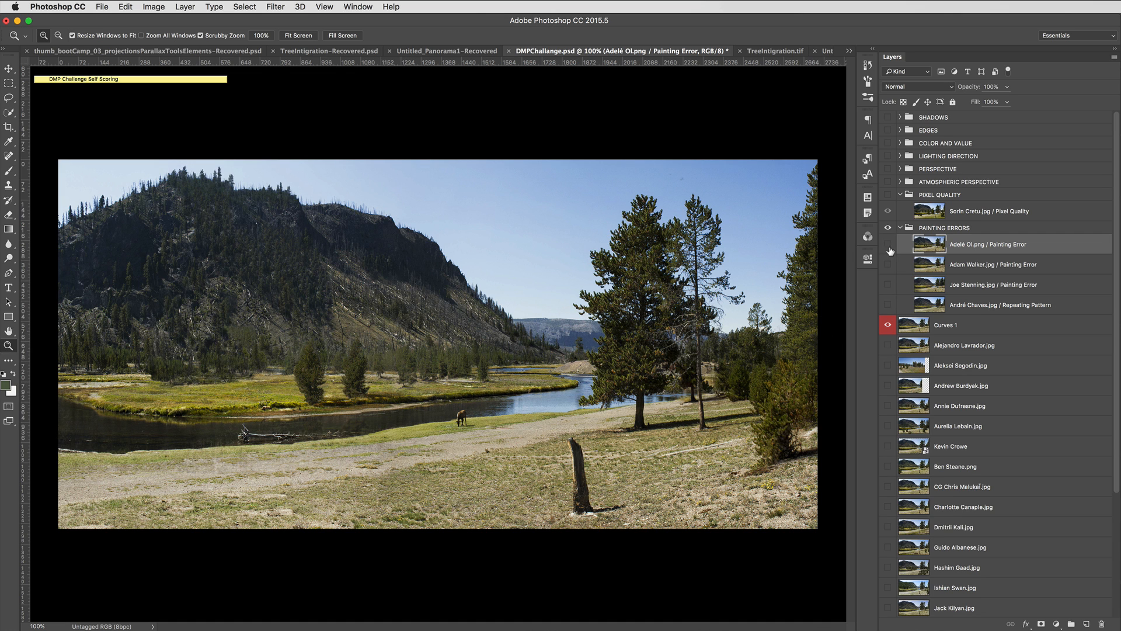
{"action": "left_click", "coordinate": [888, 245]}
{"action": "left_click", "coordinate": [888, 264]}
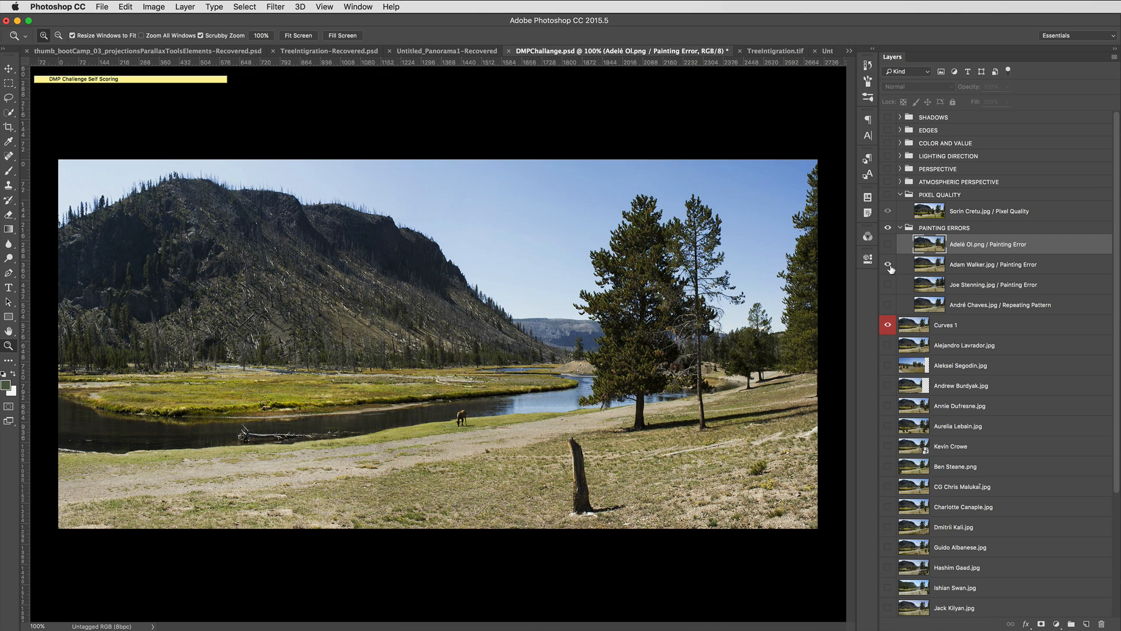
{"action": "left_click", "coordinate": [888, 265]}
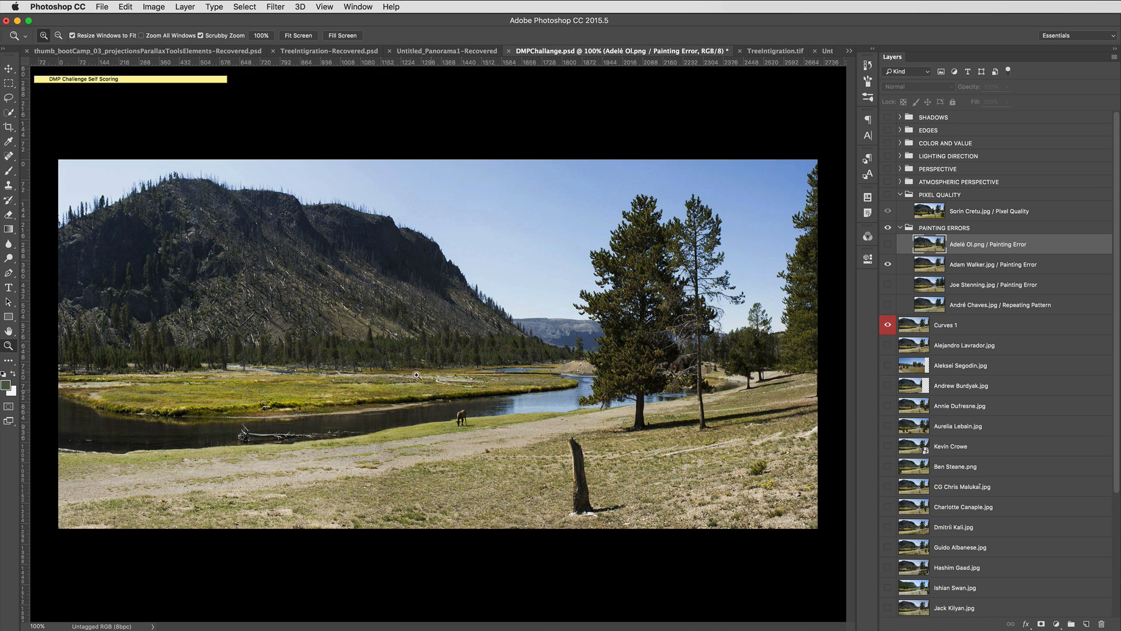
Hide the second painting error submission and compare the third one repeatedly with the original plate.
{"action": "left_click", "coordinate": [888, 266]}
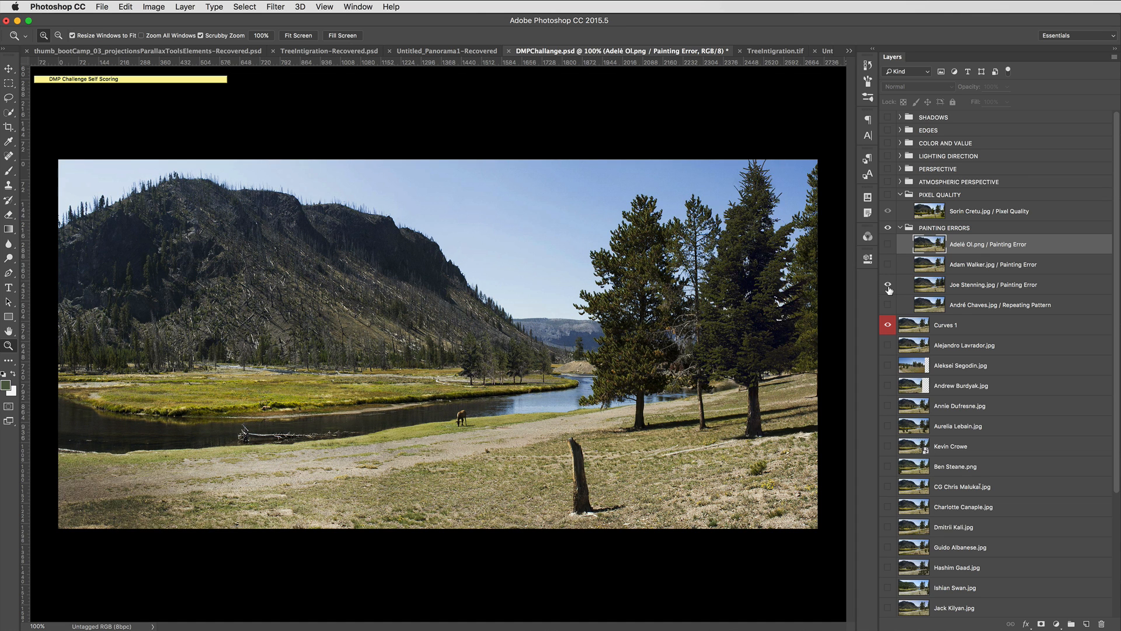
{"action": "left_click", "coordinate": [888, 284]}
{"action": "left_click", "coordinate": [888, 285]}
{"action": "left_click", "coordinate": [888, 285]}
{"action": "left_click", "coordinate": [888, 285]}
{"action": "left_click", "coordinate": [887, 285]}
{"action": "left_click", "coordinate": [886, 285]}
{"action": "left_click", "coordinate": [887, 285]}
{"action": "left_click", "coordinate": [887, 285]}
{"action": "left_click", "coordinate": [887, 284]}
{"action": "left_click", "coordinate": [887, 285]}
Show only the repeating pattern submission and enlarge the trees along its mountain ridge to 300% view.
{"action": "left_click", "coordinate": [887, 304]}
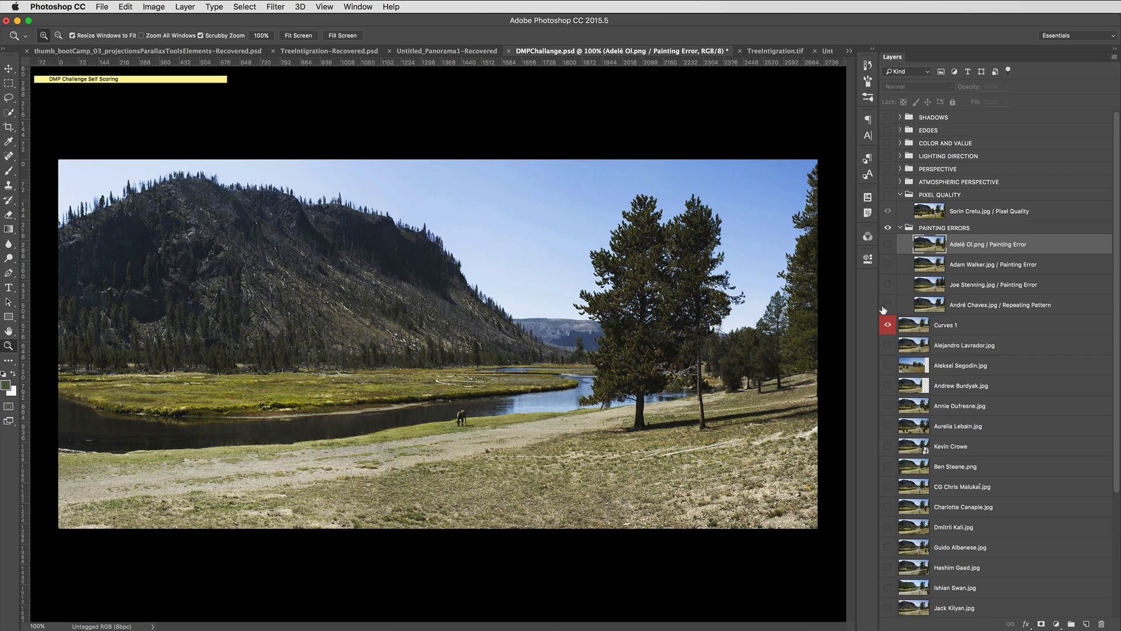
{"action": "left_click", "coordinate": [886, 304]}
{"action": "left_click", "coordinate": [301, 221]}
{"action": "left_click", "coordinate": [380, 246]}
{"action": "left_click_drag", "start_coordinate": [380, 246], "coordinate": [589, 373]}
{"action": "left_click_drag", "start_coordinate": [351, 326], "coordinate": [207, 297]}
{"action": "left_click_drag", "start_coordinate": [640, 345], "coordinate": [612, 340]}
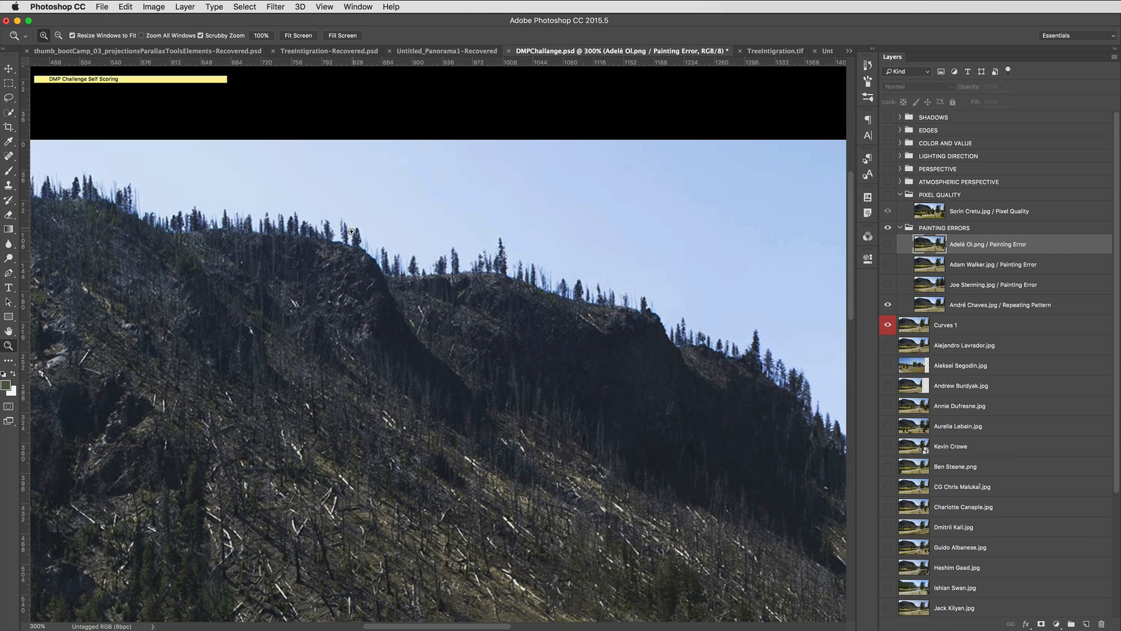
Examine the trees along the mountain ridge for repeating patterns at 300% and 200% view, ending at 100%.
{"action": "left_click_drag", "start_coordinate": [233, 267], "coordinate": [339, 265]}
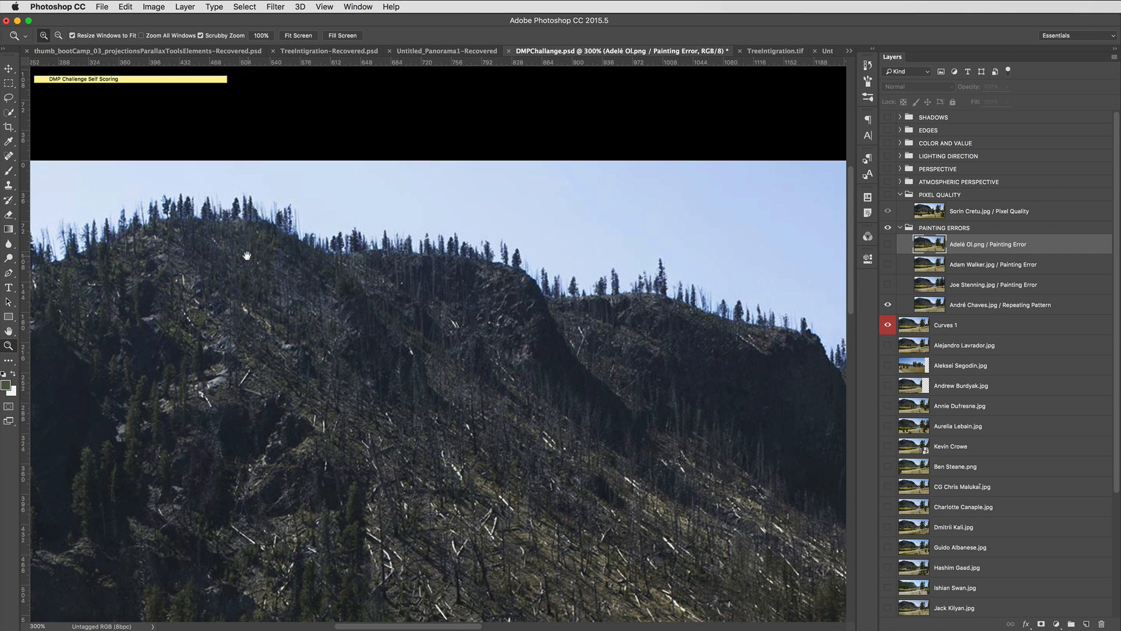
{"action": "scroll", "coordinate": [247, 253], "scroll_direction": "right", "scroll_amount": 2}
{"action": "scroll", "coordinate": [247, 253], "scroll_direction": "down", "scroll_amount": 1}
{"action": "scroll", "coordinate": [506, 252], "scroll_direction": "right", "scroll_amount": 6}
{"action": "scroll", "coordinate": [506, 252], "scroll_direction": "down", "scroll_amount": 2}
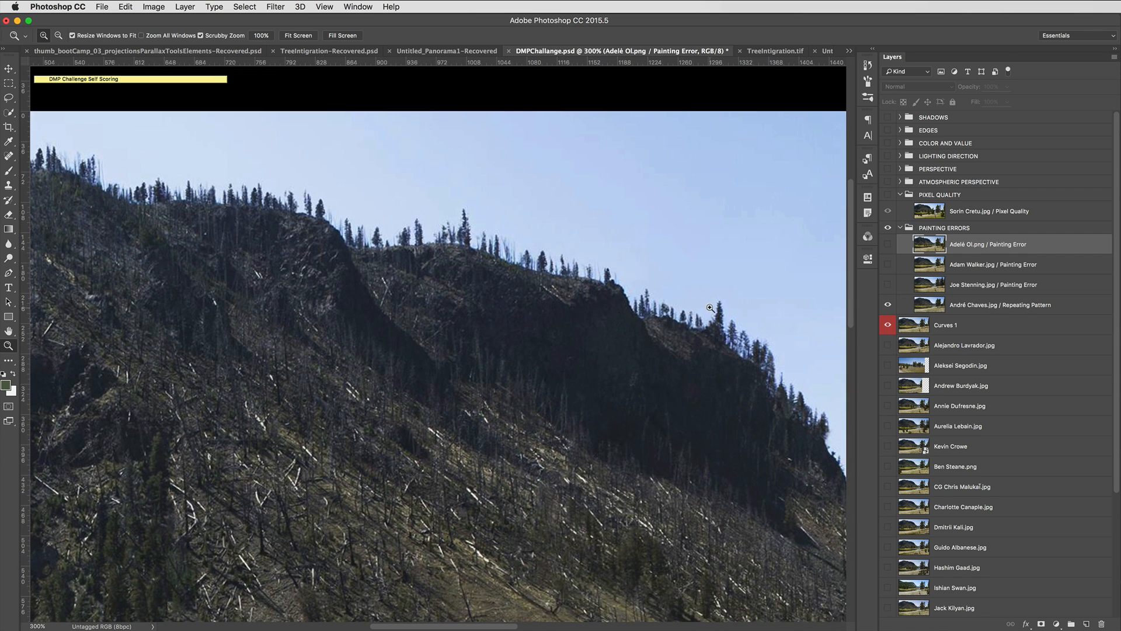
{"action": "key", "text": "super+minus"}
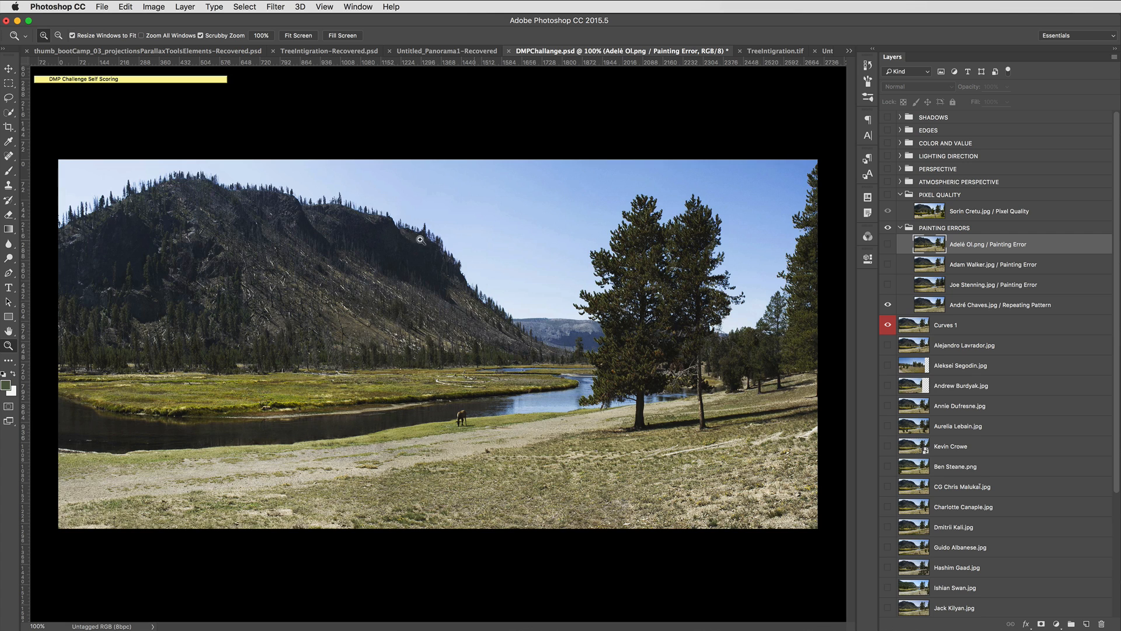
{"action": "left_click", "coordinate": [315, 207]}
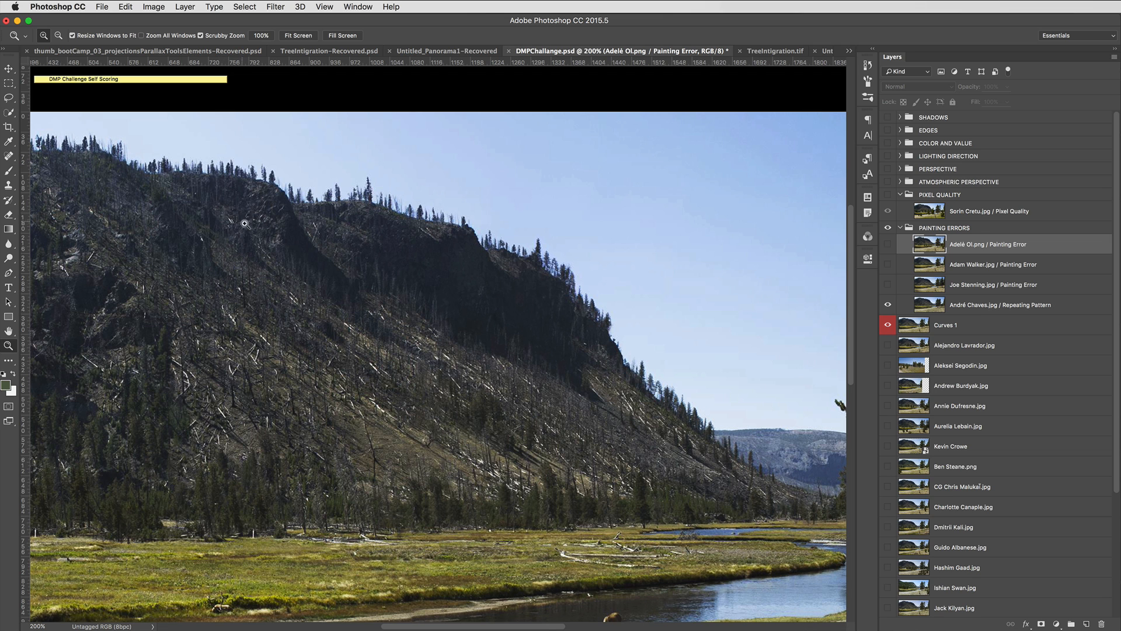
{"action": "key", "text": "super+minus"}
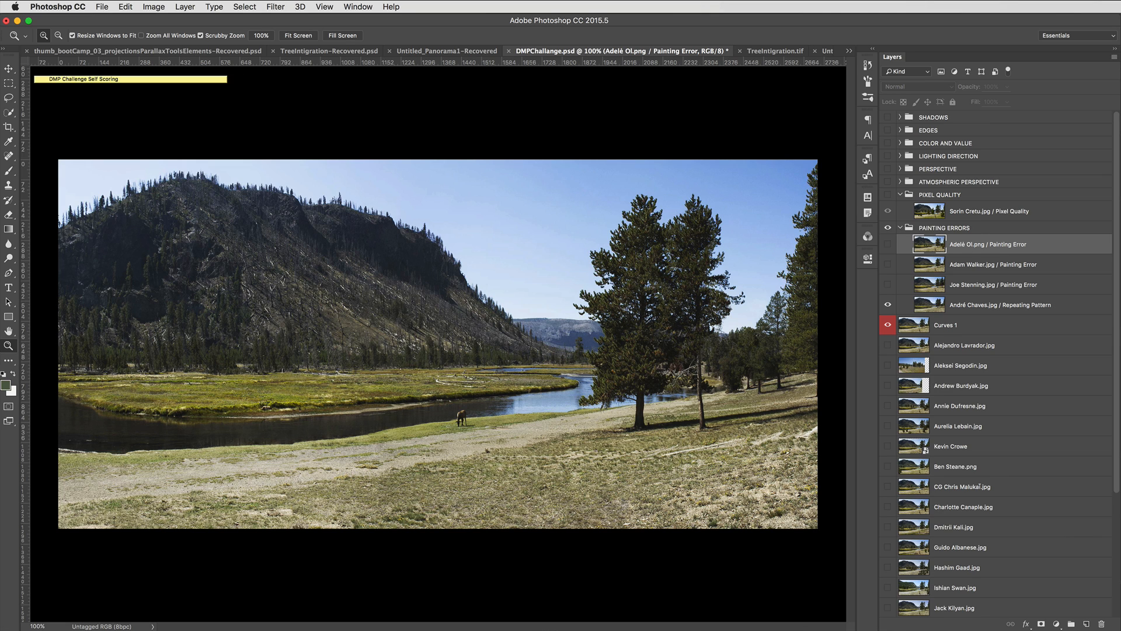
Collapse the PIXEL QUALITY group and expand the DMP Challenge Self Scoring note in Stickies.
{"action": "left_click", "coordinate": [900, 194]}
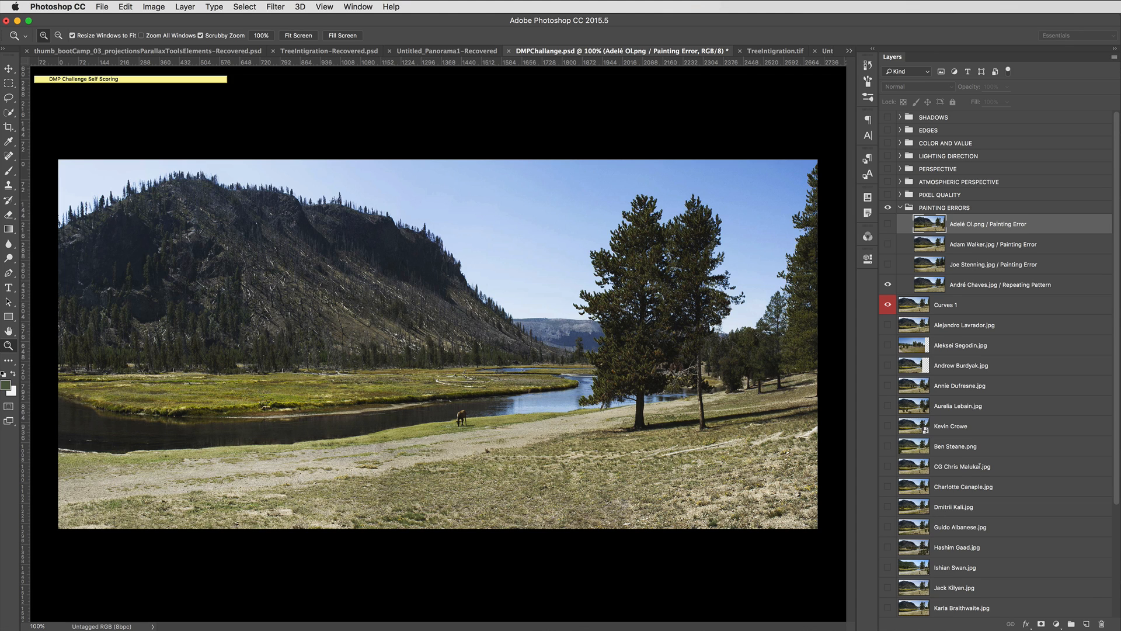
{"action": "left_click", "coordinate": [155, 82]}
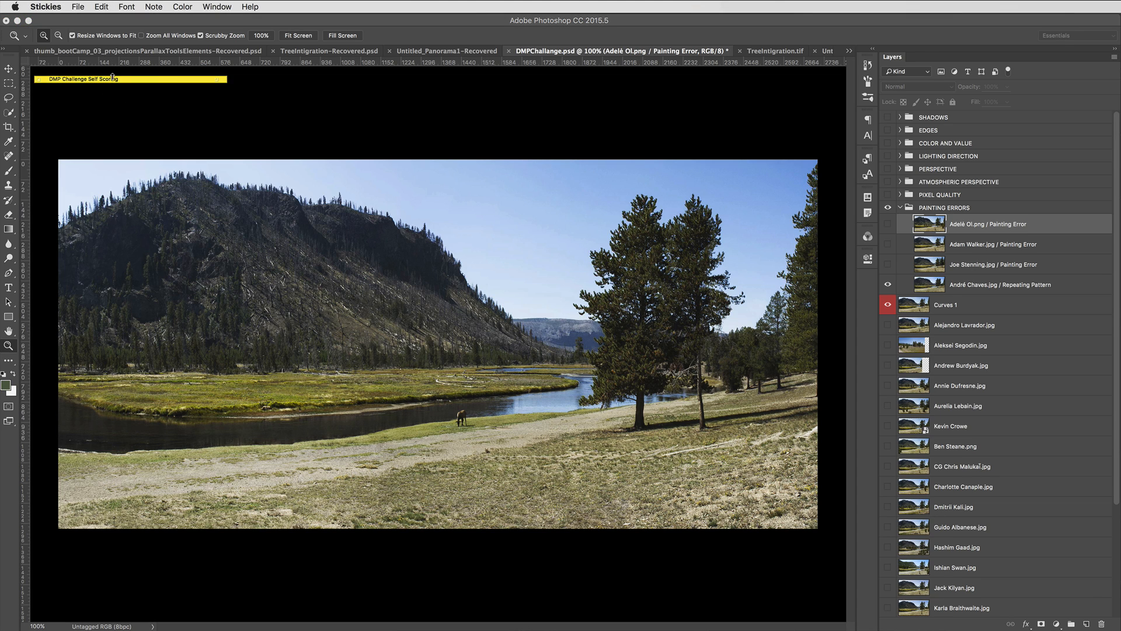
{"action": "double_click", "coordinate": [155, 82]}
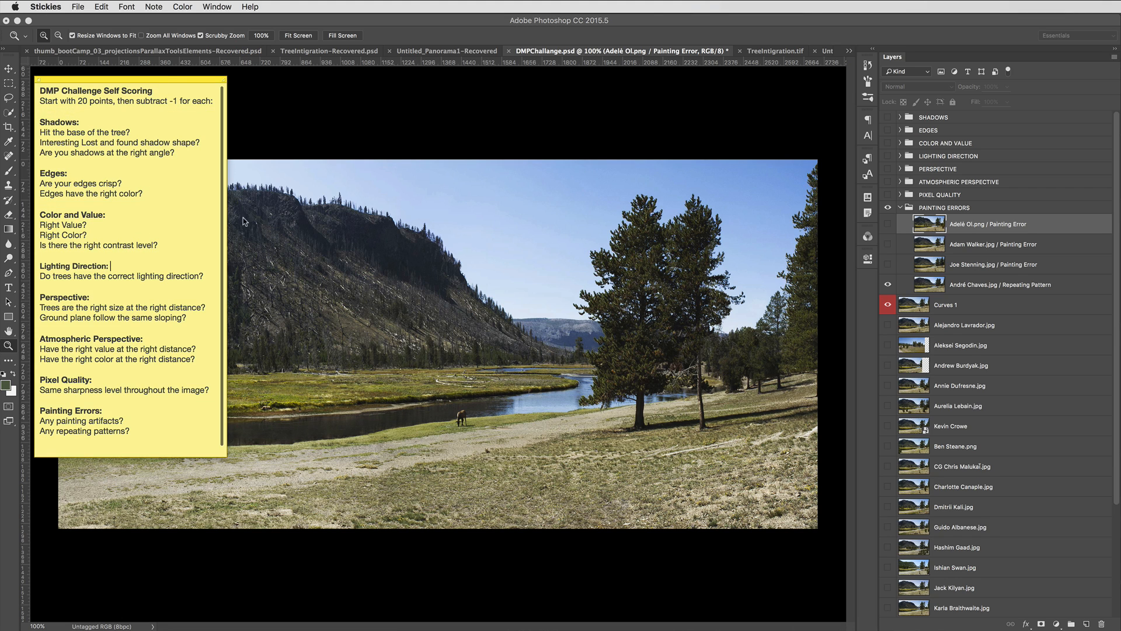